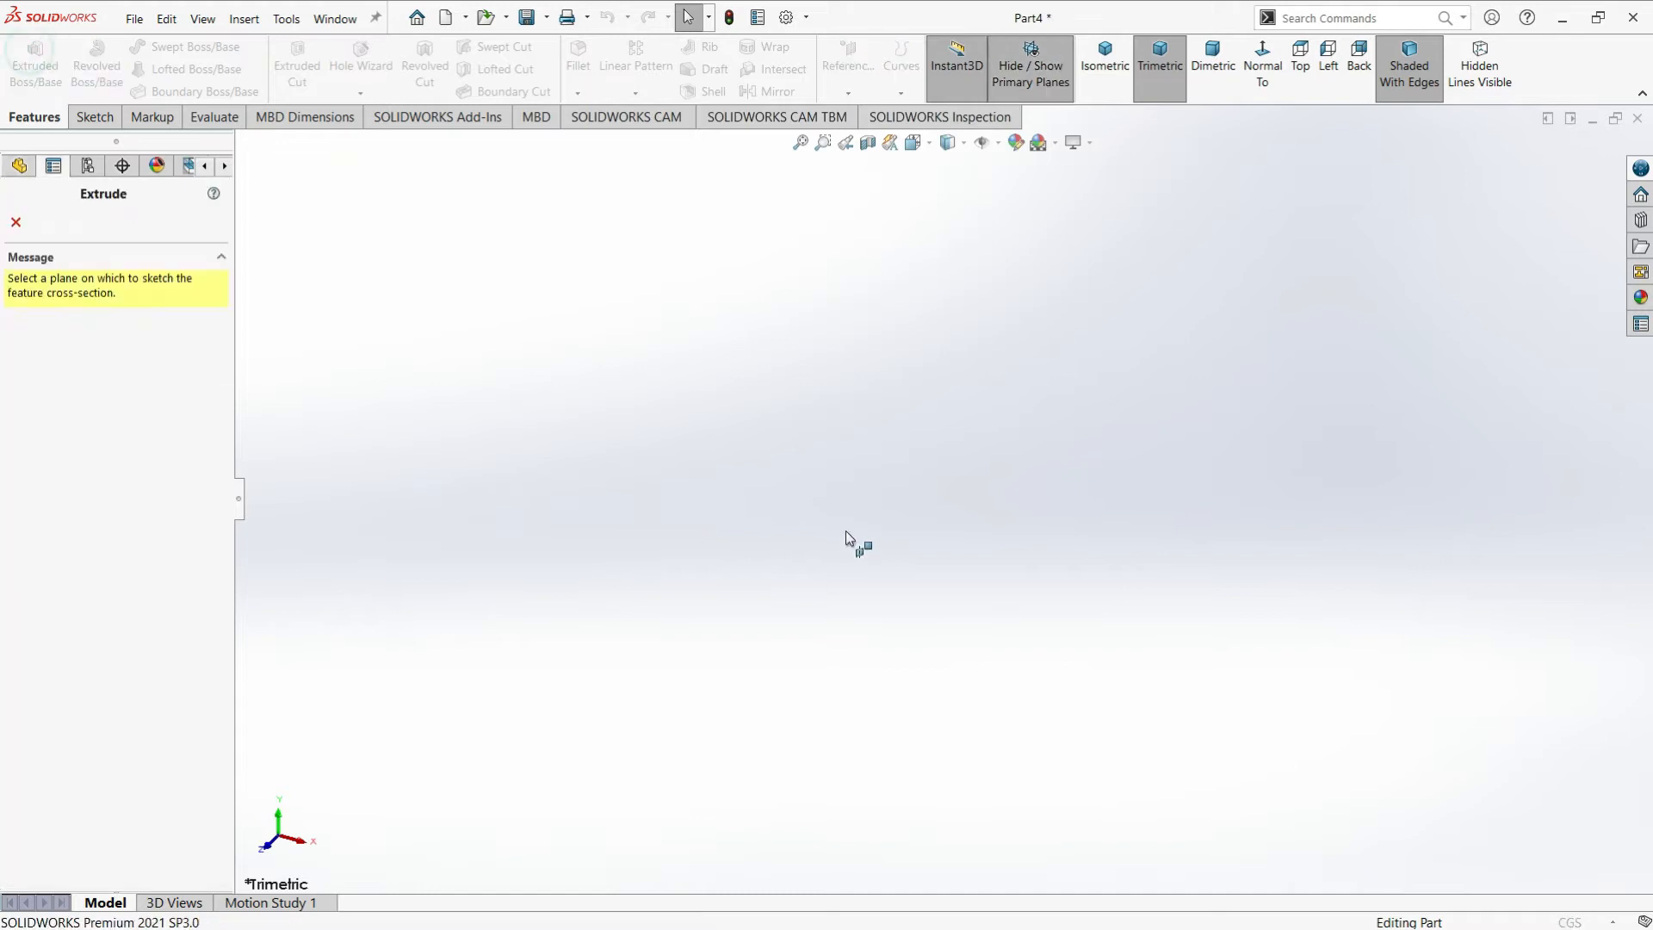
Sketch a center rectangle about 17.5 cm wide and 11.1 cm high on the Front Plane, centred on the origin
{"action": "left_click", "coordinate": [861, 307]}
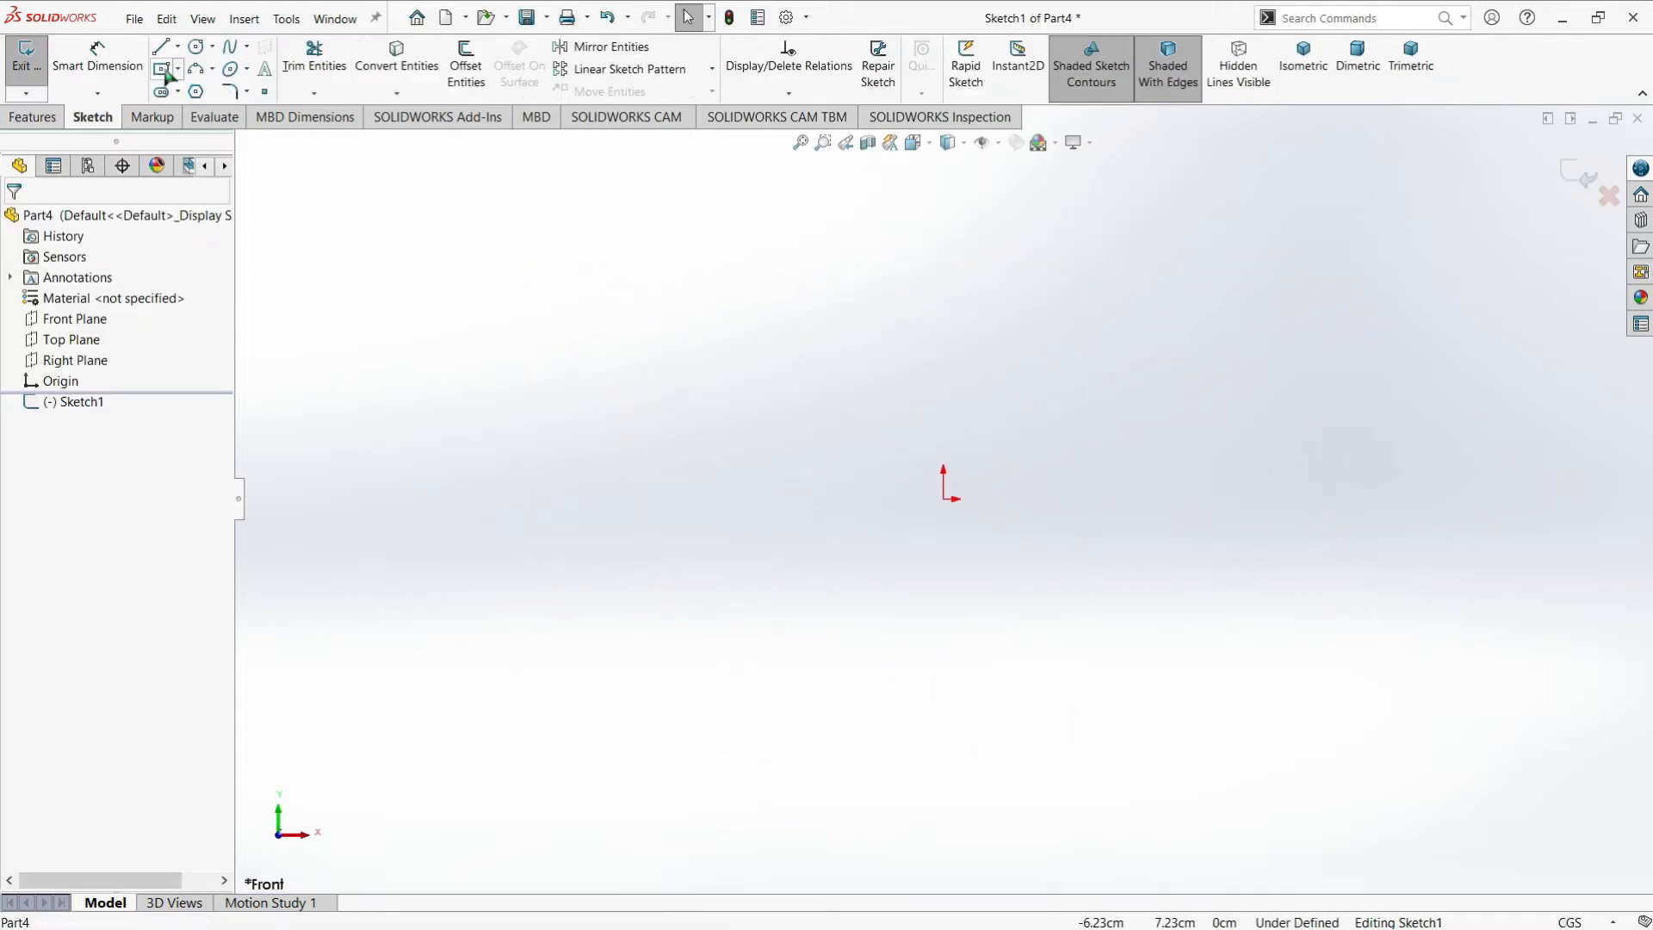
{"action": "left_click", "coordinate": [161, 68]}
{"action": "mouse_move", "coordinate": [942, 500]}
{"action": "left_mouse_down"}
{"action": "mouse_move", "coordinate": [1233, 506]}
{"action": "mouse_move", "coordinate": [1225, 724]}
{"action": "mouse_move", "coordinate": [1256, 766]}
{"action": "left_mouse_up"}
Dimension the rectangle's height and width to 15 cm each
{"action": "key", "text": "d"}
{"action": "left_click", "coordinate": [635, 499]}
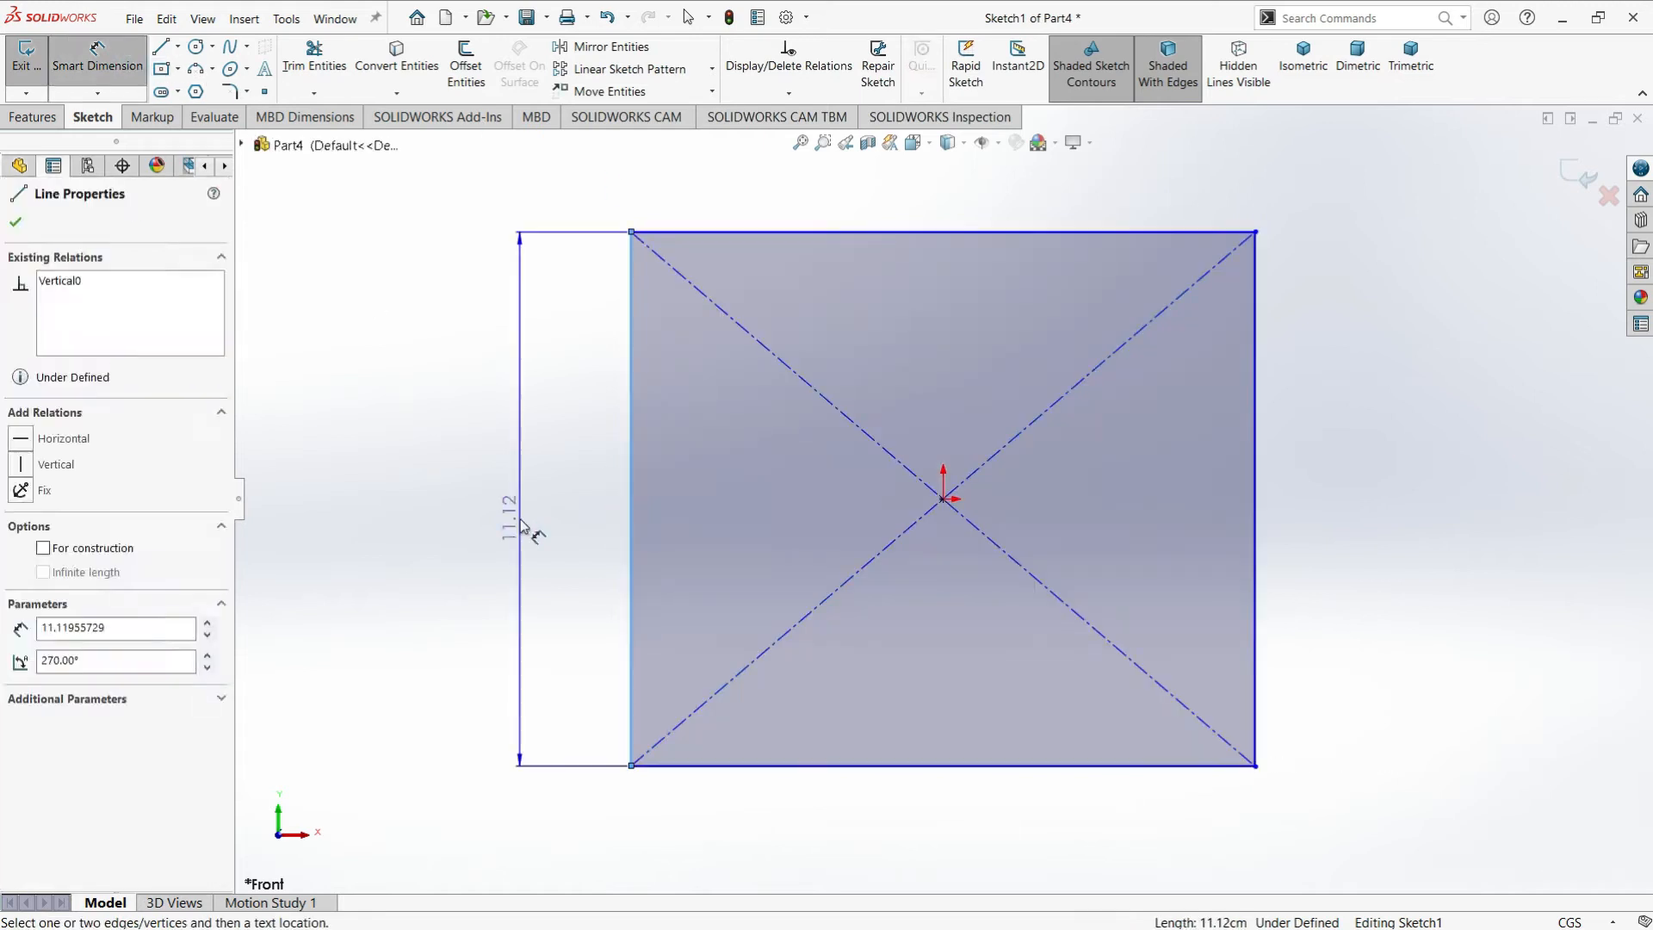
{"action": "left_click", "coordinate": [522, 529]}
{"action": "type", "text": "15"}
{"action": "key", "text": "Return"}
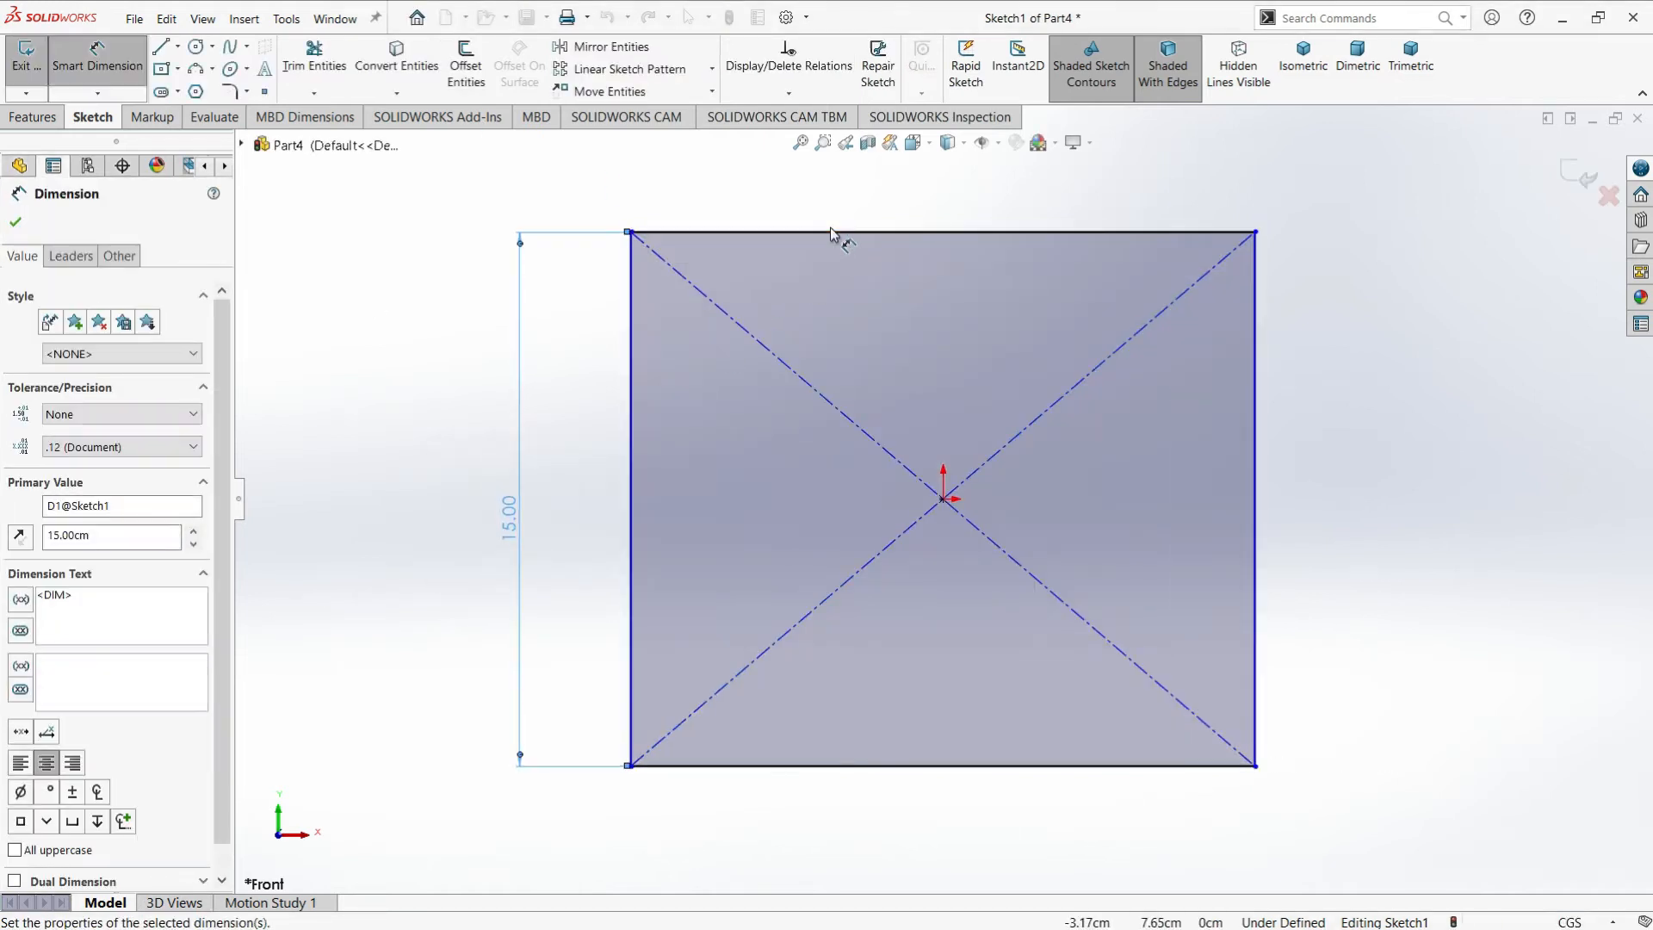
{"action": "left_click", "coordinate": [826, 231]}
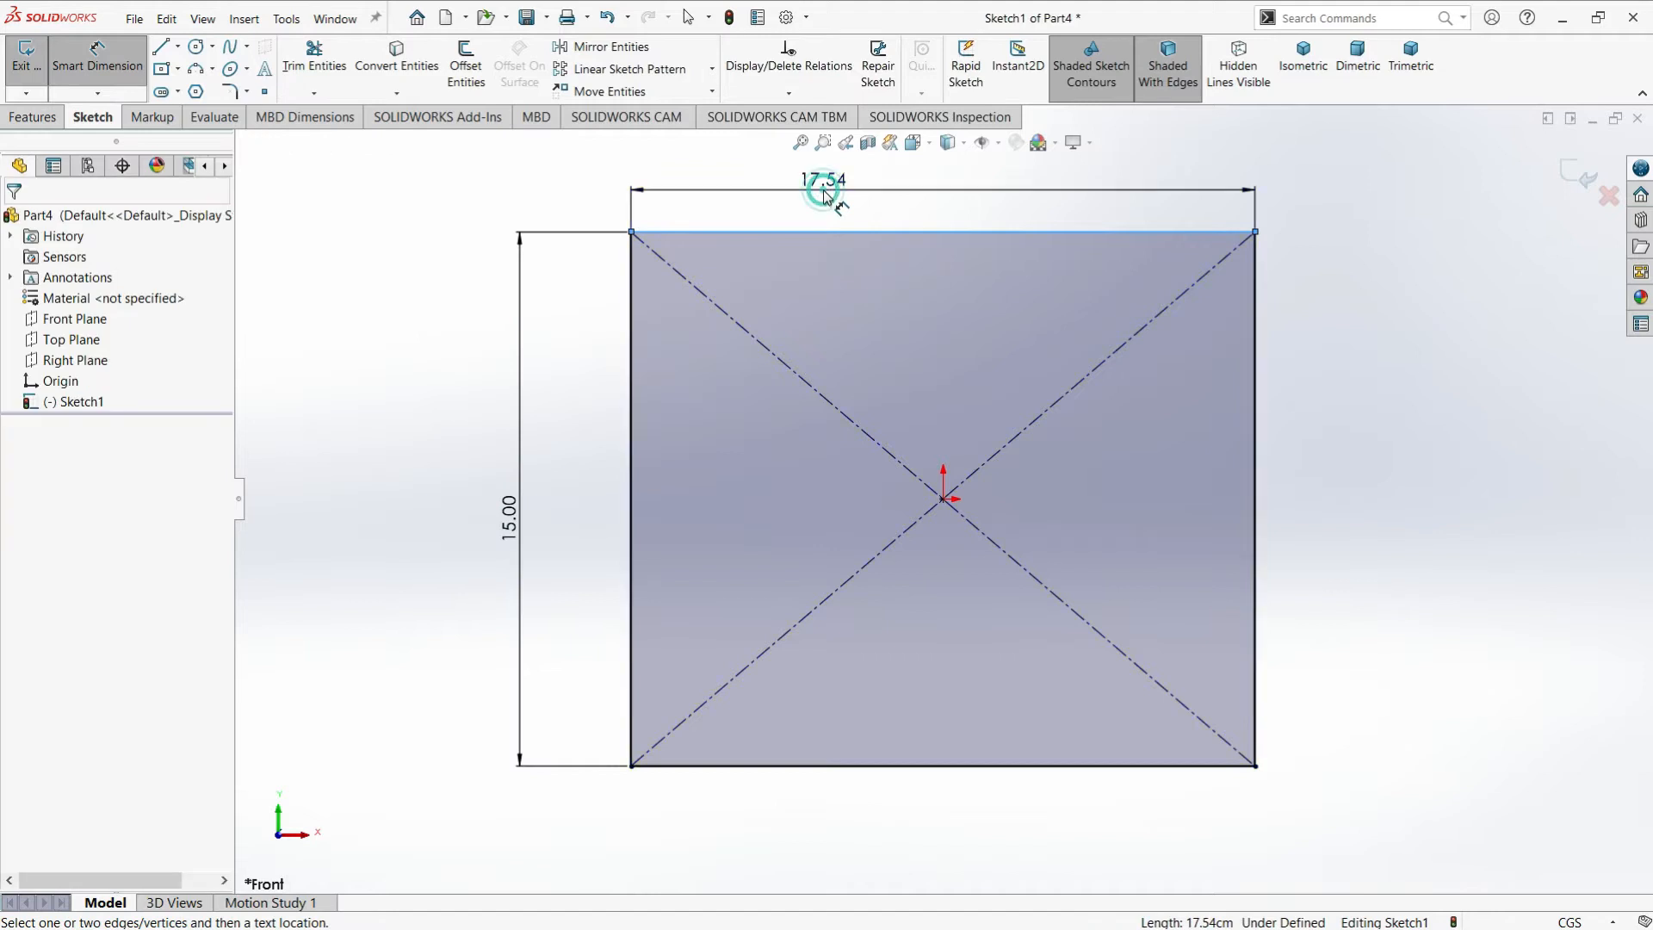
{"action": "left_click", "coordinate": [824, 193]}
{"action": "type", "text": "15"}
{"action": "key", "text": "Return"}
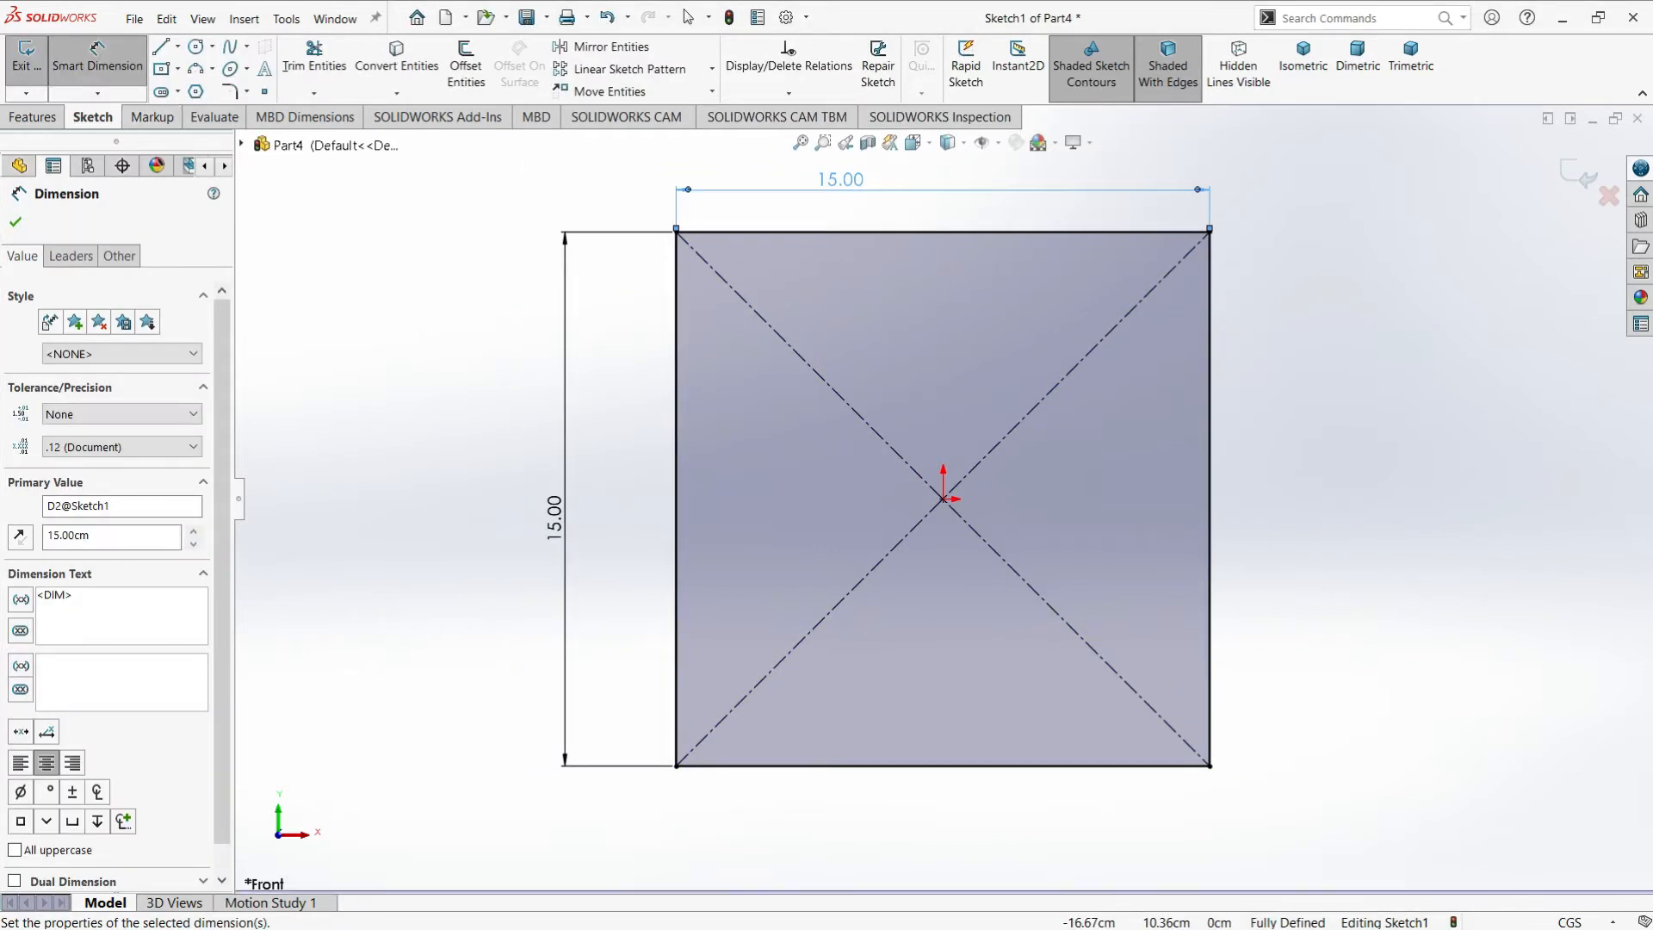
{"action": "left_click", "coordinate": [17, 224]}
Extrude the square sketch 15 cm with the Mid Plane end condition
{"action": "left_click", "coordinate": [33, 66]}
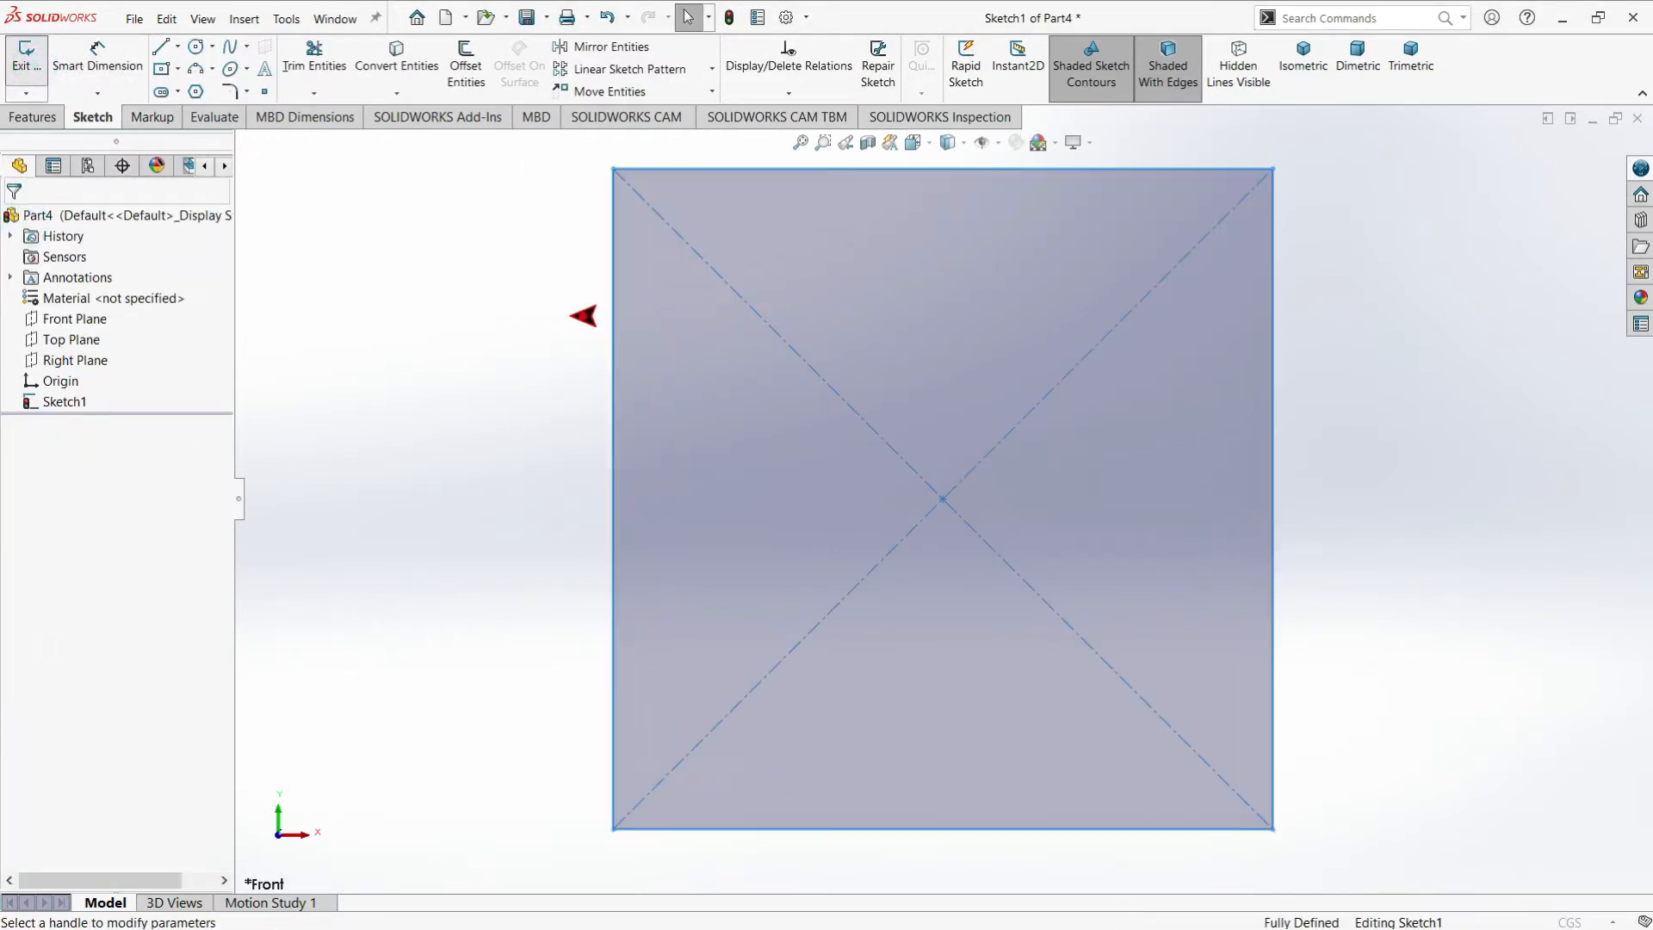
{"action": "type", "text": "15"}
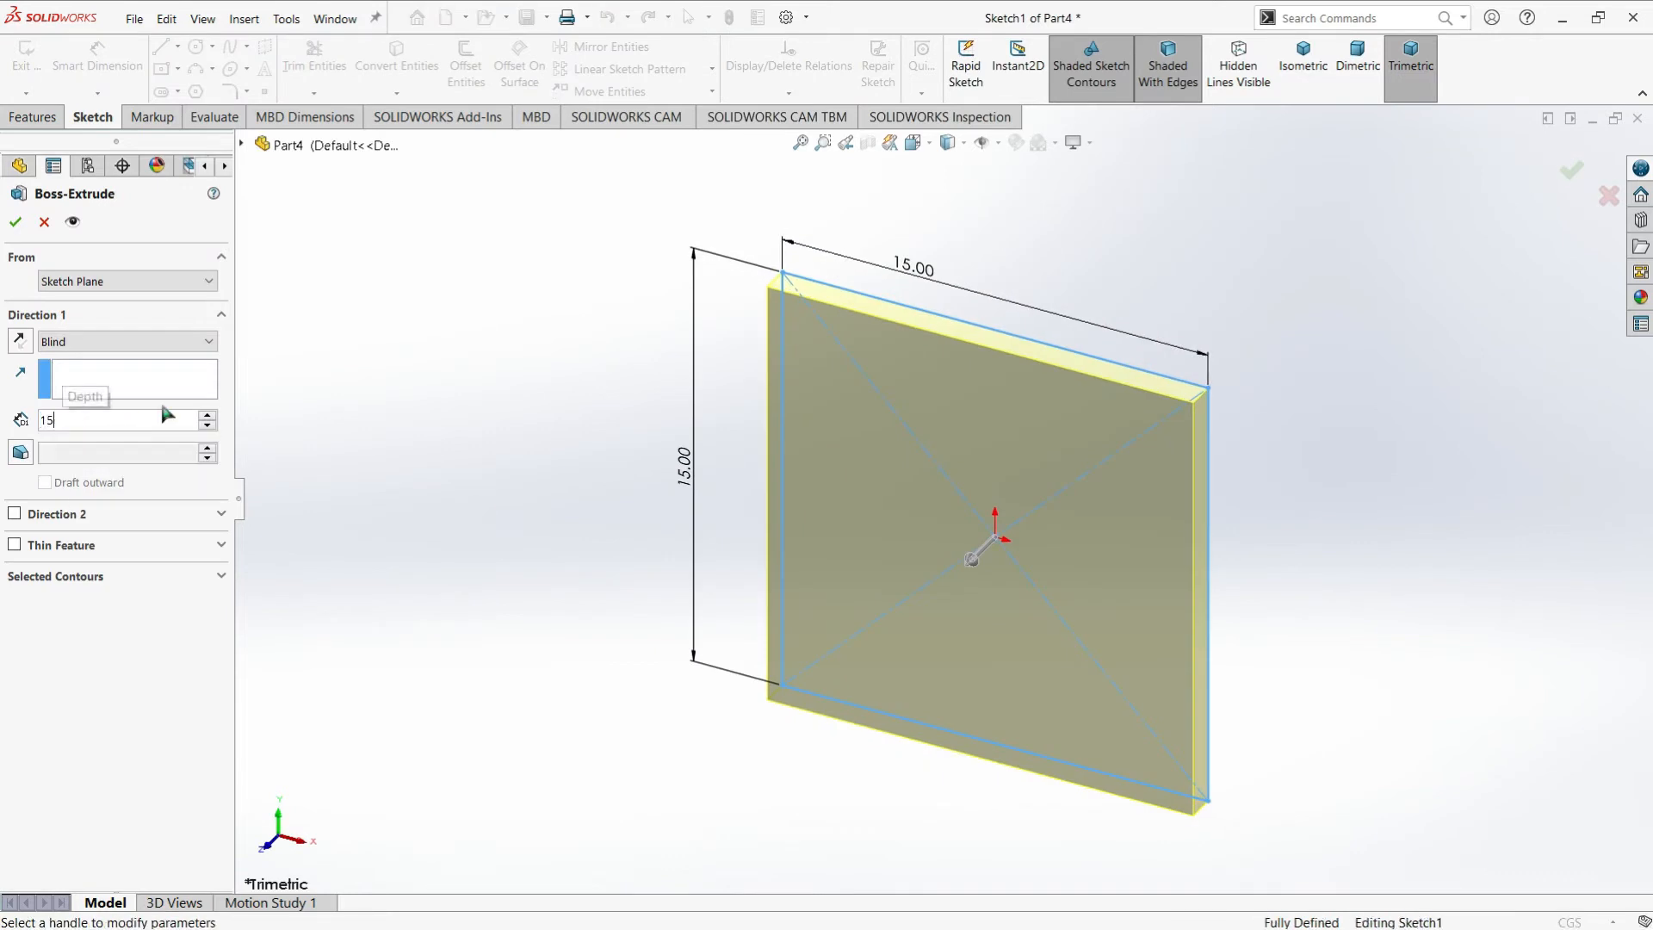
{"action": "key", "text": "Return"}
{"action": "left_click", "coordinate": [75, 340]}
{"action": "left_click", "coordinate": [86, 434]}
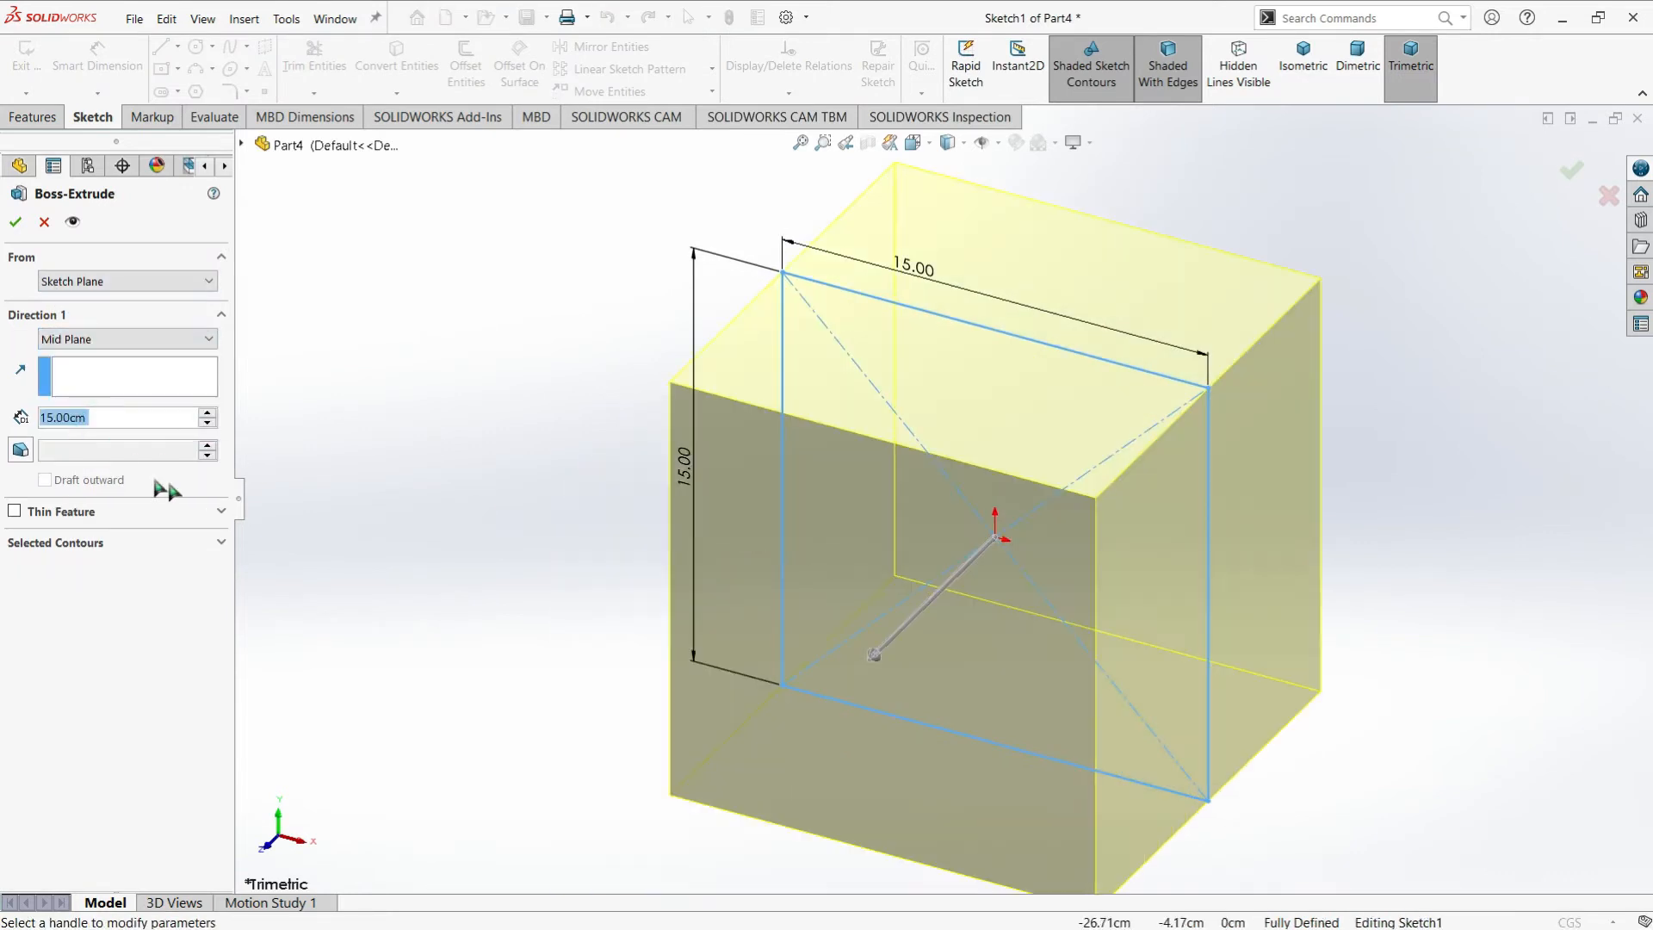
{"action": "left_click", "coordinate": [14, 222]}
Start a 3D sketch and draw a centerline from the origin to the cube's upper front-left corner
{"action": "middle_click_drag", "start_coordinate": [1162, 473], "coordinate": [1155, 380]}
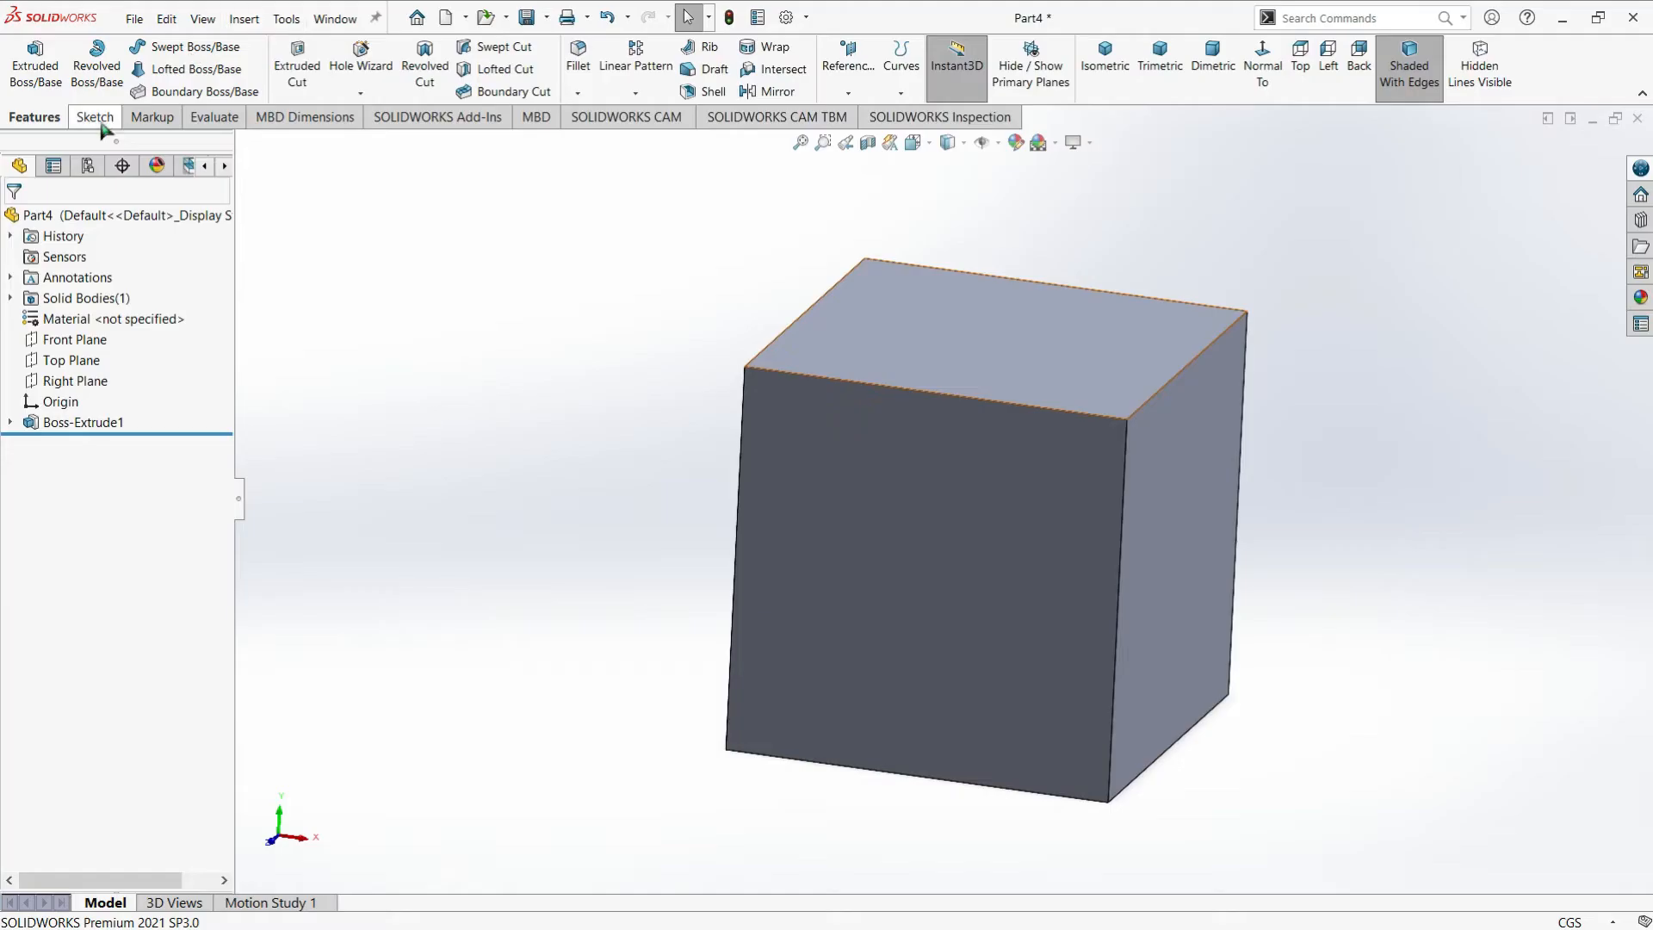
{"action": "left_click", "coordinate": [93, 117]}
{"action": "left_click", "coordinate": [26, 92]}
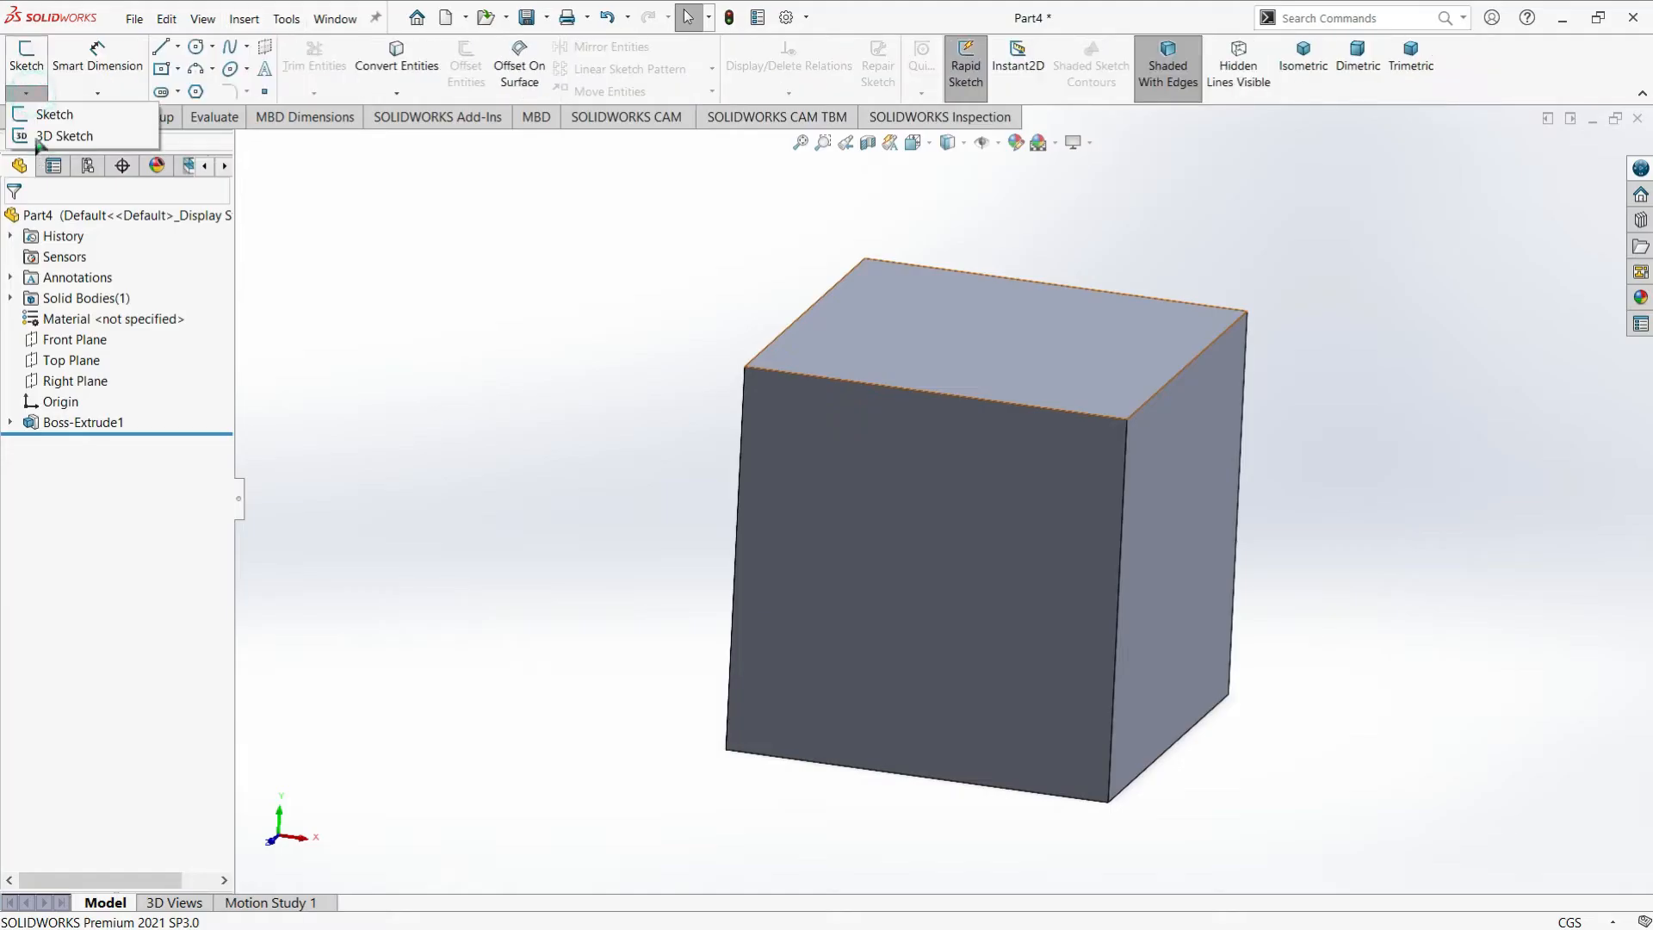
{"action": "left_click", "coordinate": [53, 136]}
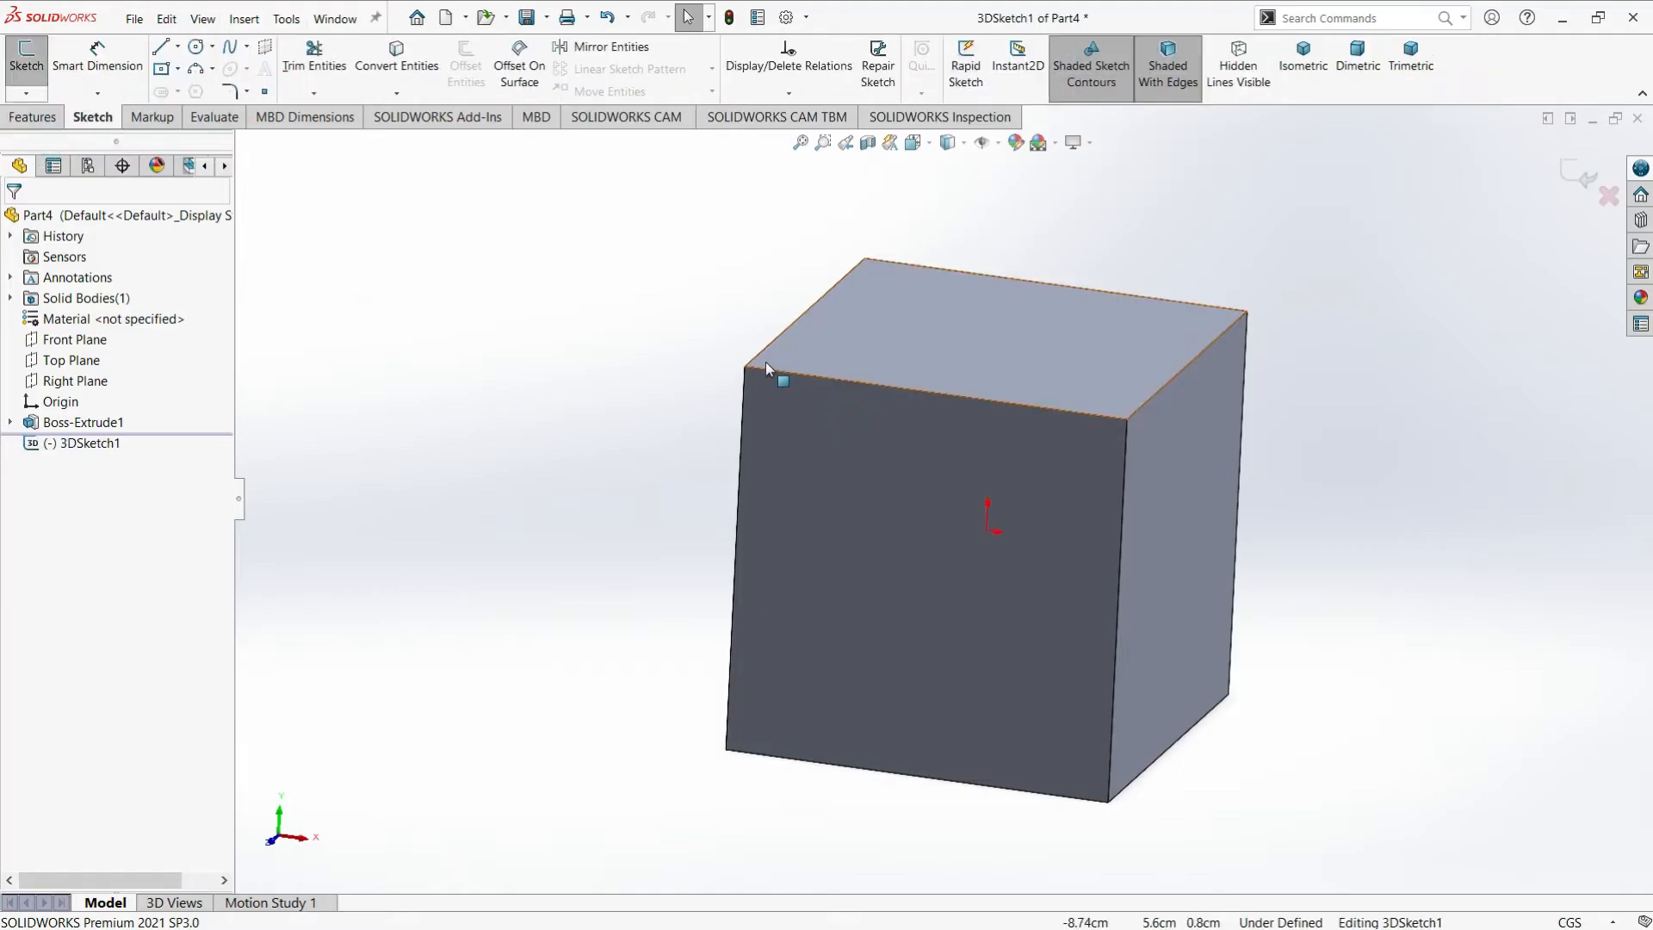
{"action": "left_click", "coordinate": [178, 51]}
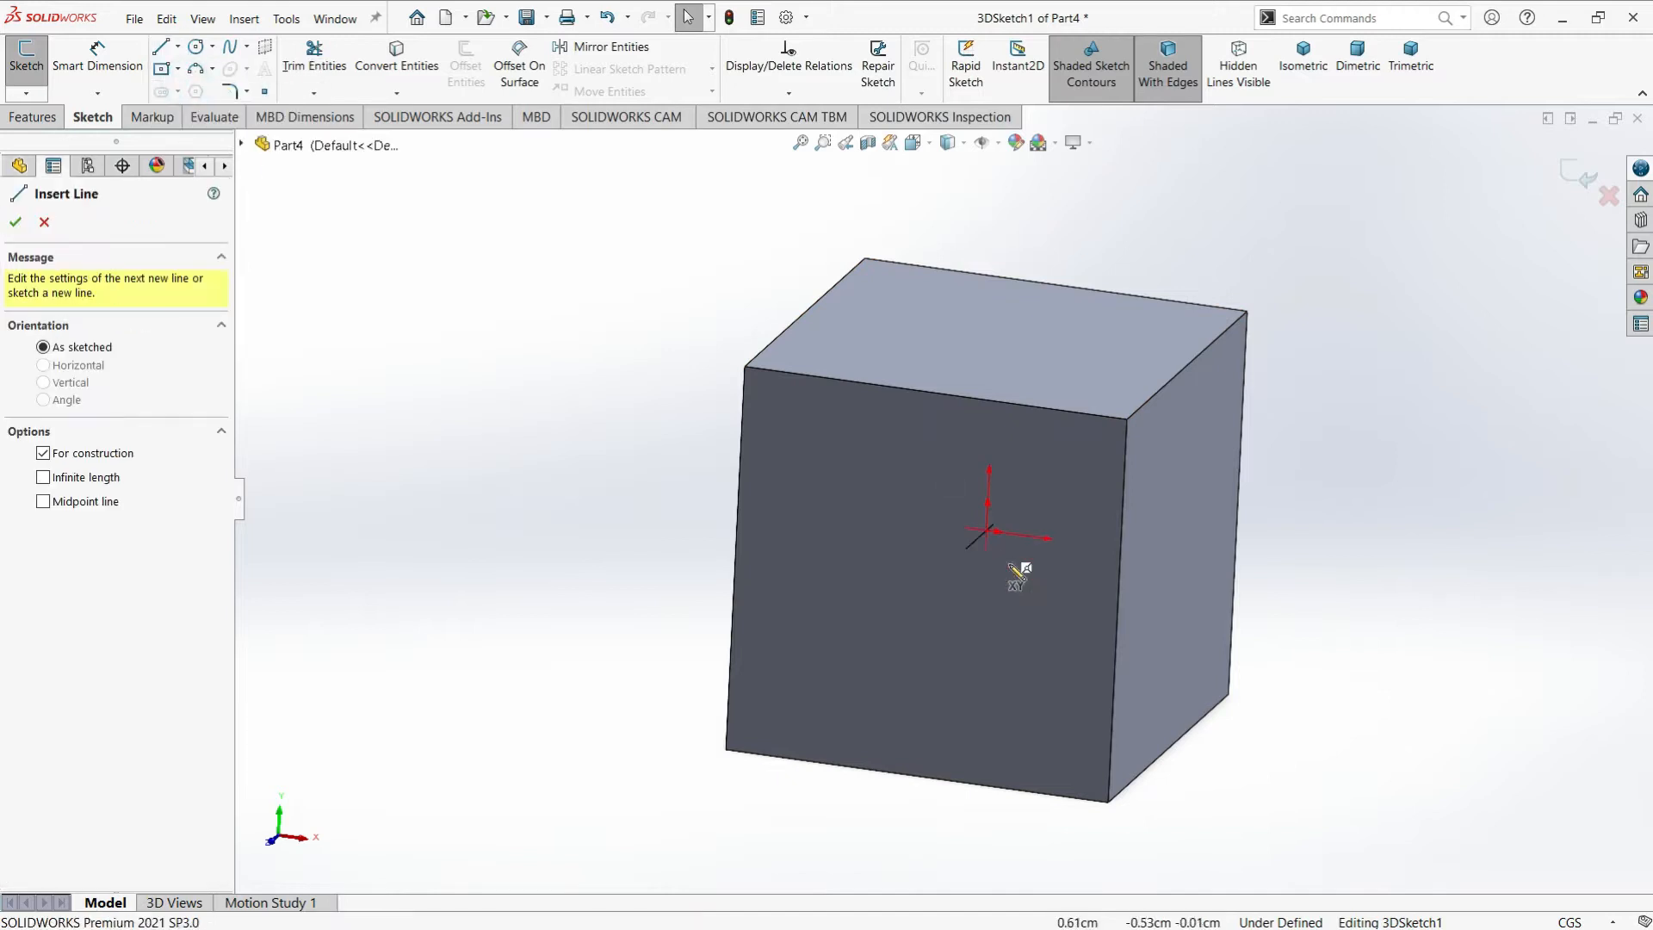
{"action": "left_click", "coordinate": [987, 531]}
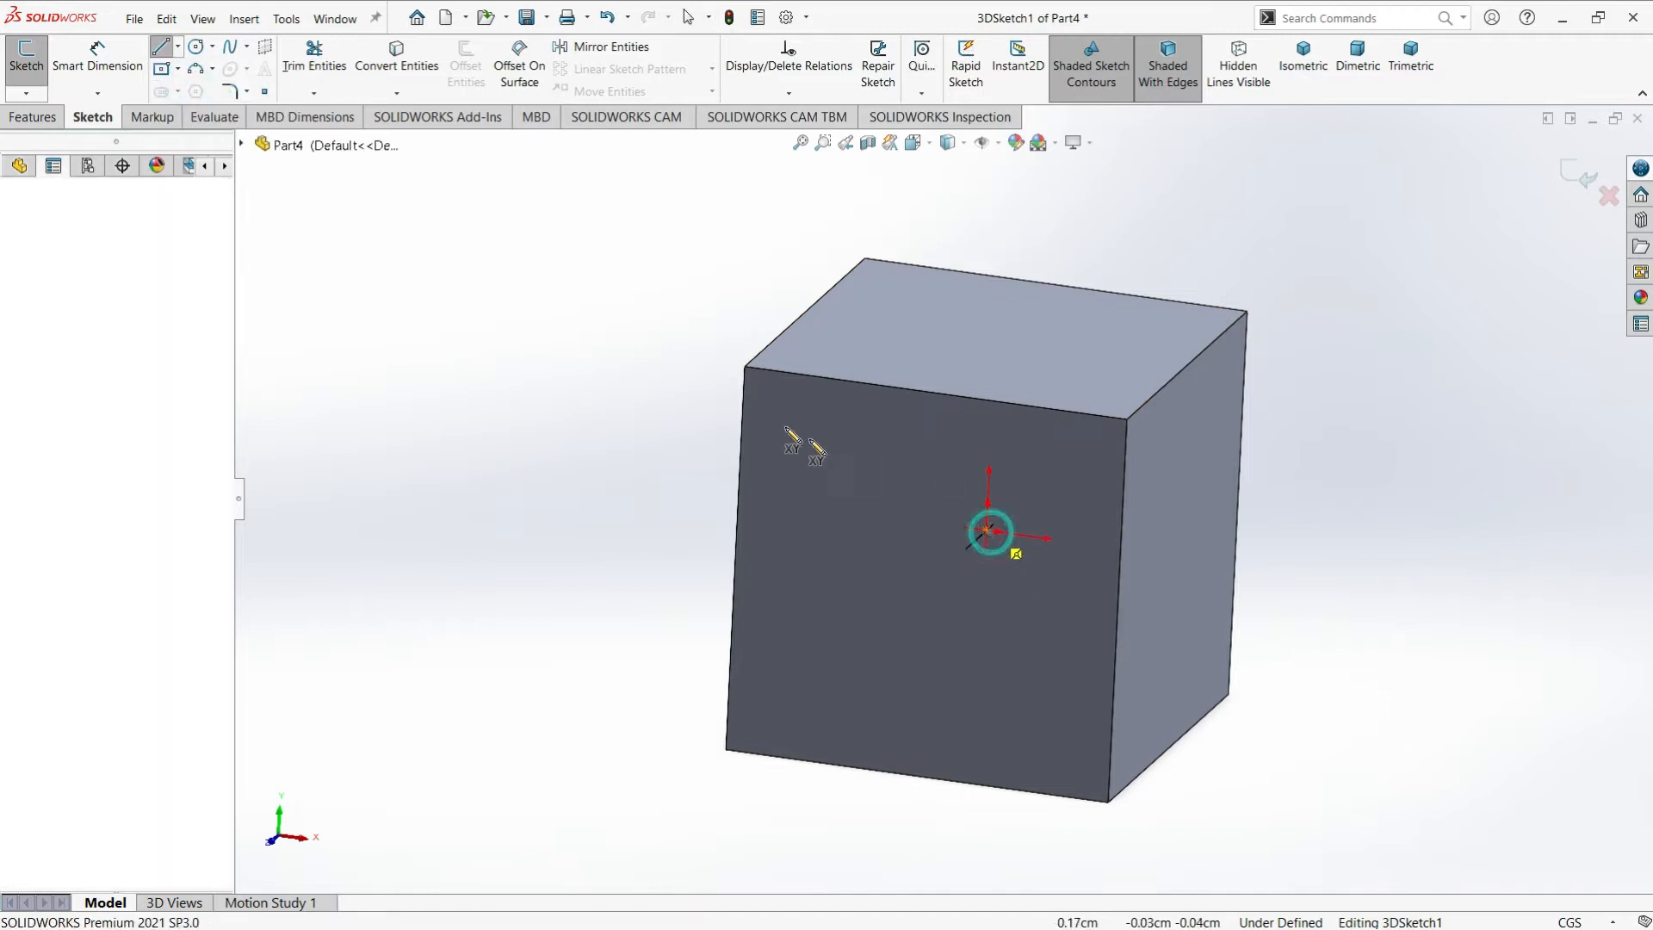
{"action": "left_click", "coordinate": [746, 366]}
Draw a second centerline from the origin to the cube's upper back-left corner
{"action": "left_click", "coordinate": [179, 53]}
{"action": "left_click", "coordinate": [183, 90]}
{"action": "left_click", "coordinate": [179, 53]}
{"action": "left_click", "coordinate": [183, 90]}
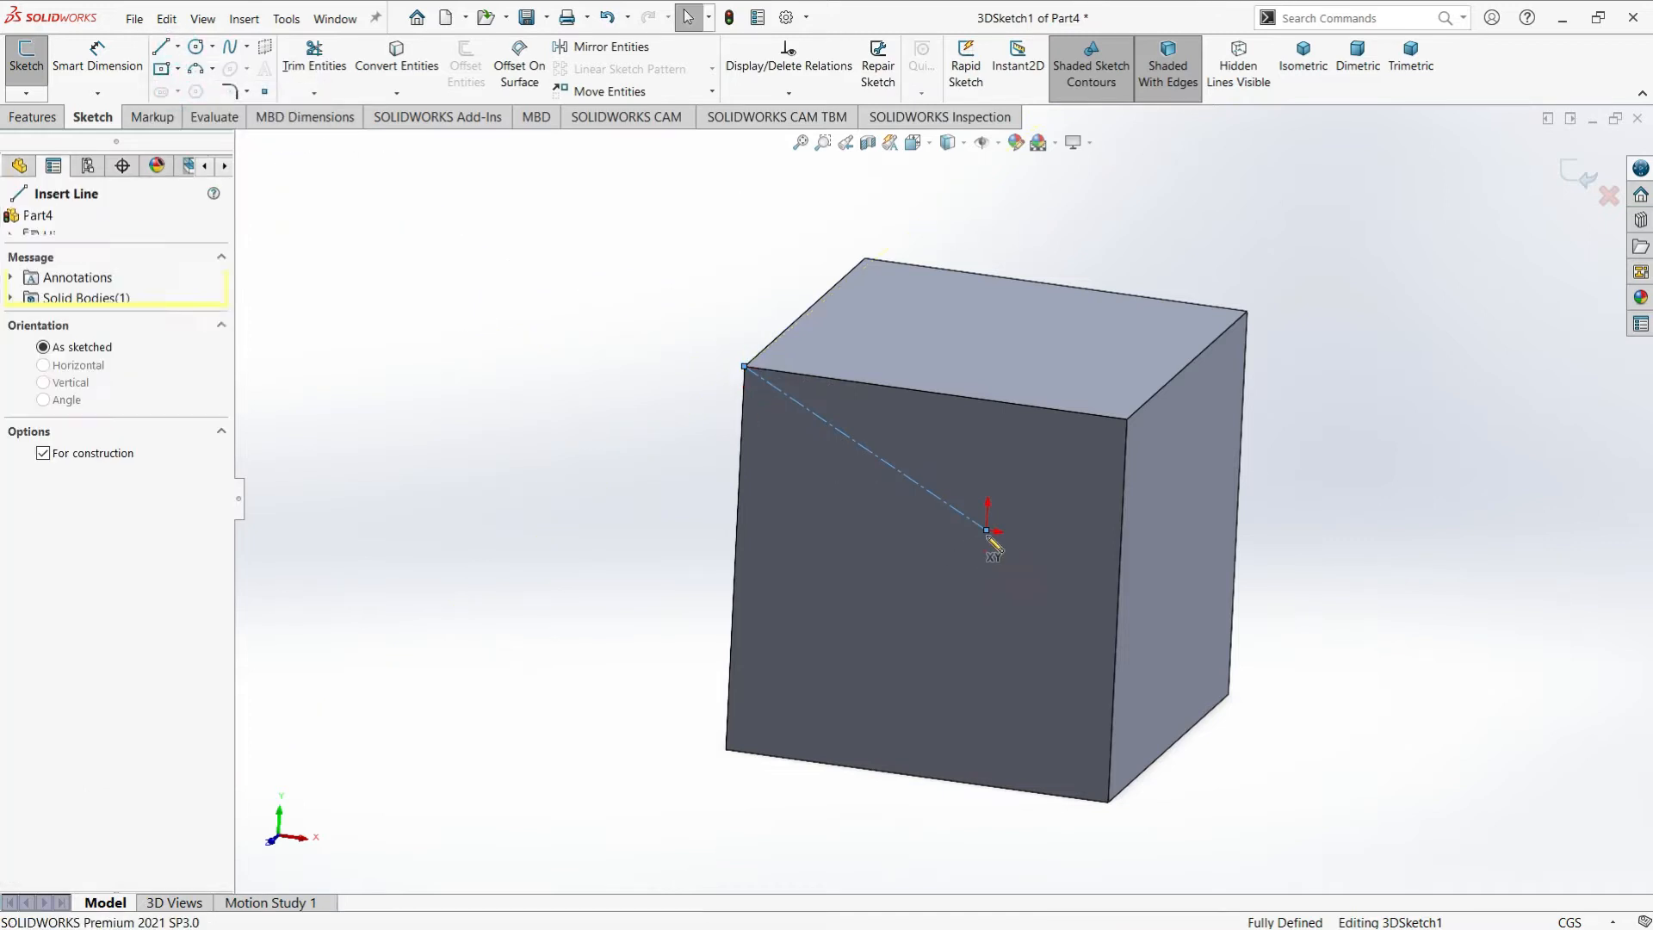
{"action": "left_click", "coordinate": [988, 531]}
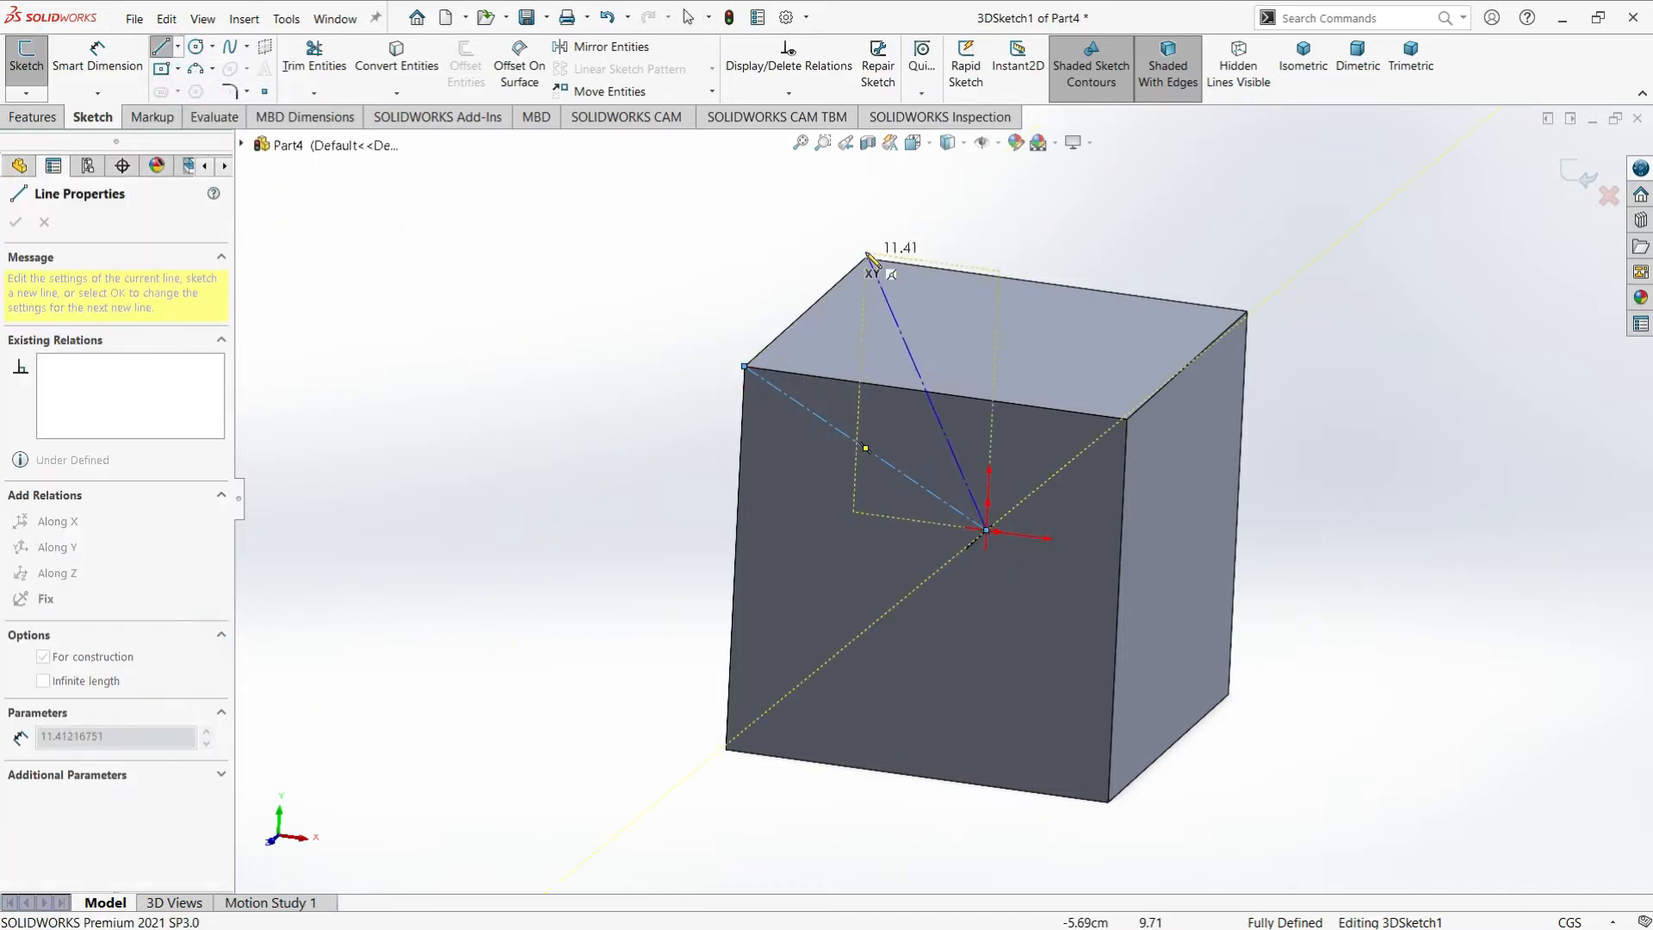
{"action": "left_click", "coordinate": [866, 258]}
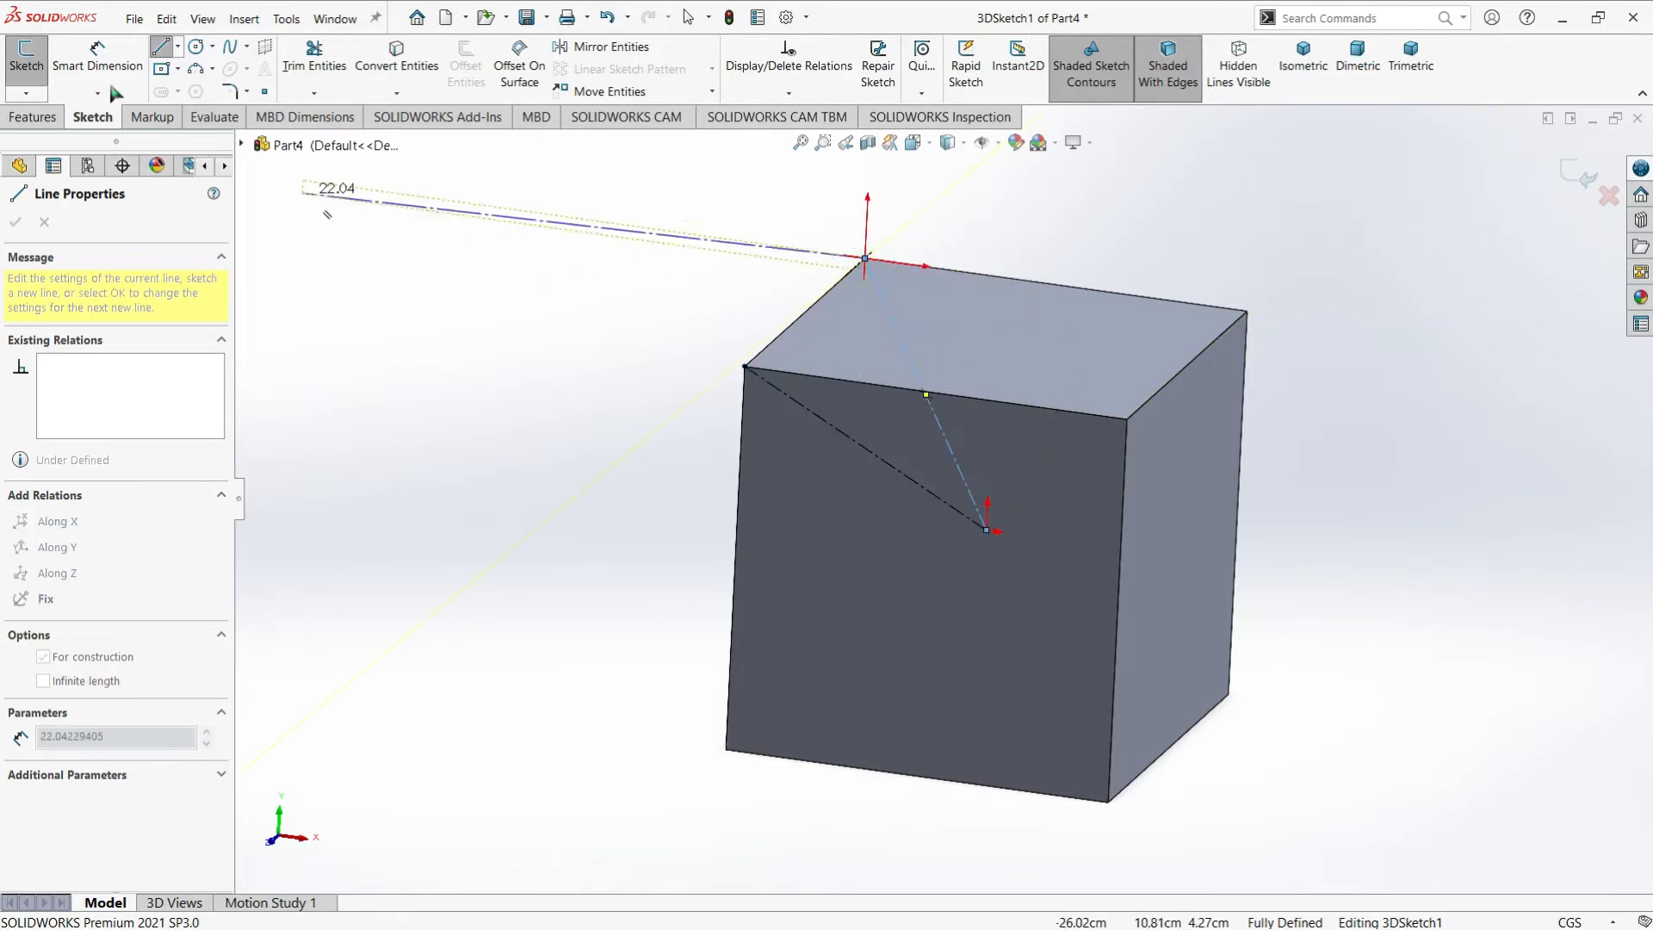
{"action": "left_click", "coordinate": [178, 54]}
{"action": "left_click", "coordinate": [191, 91]}
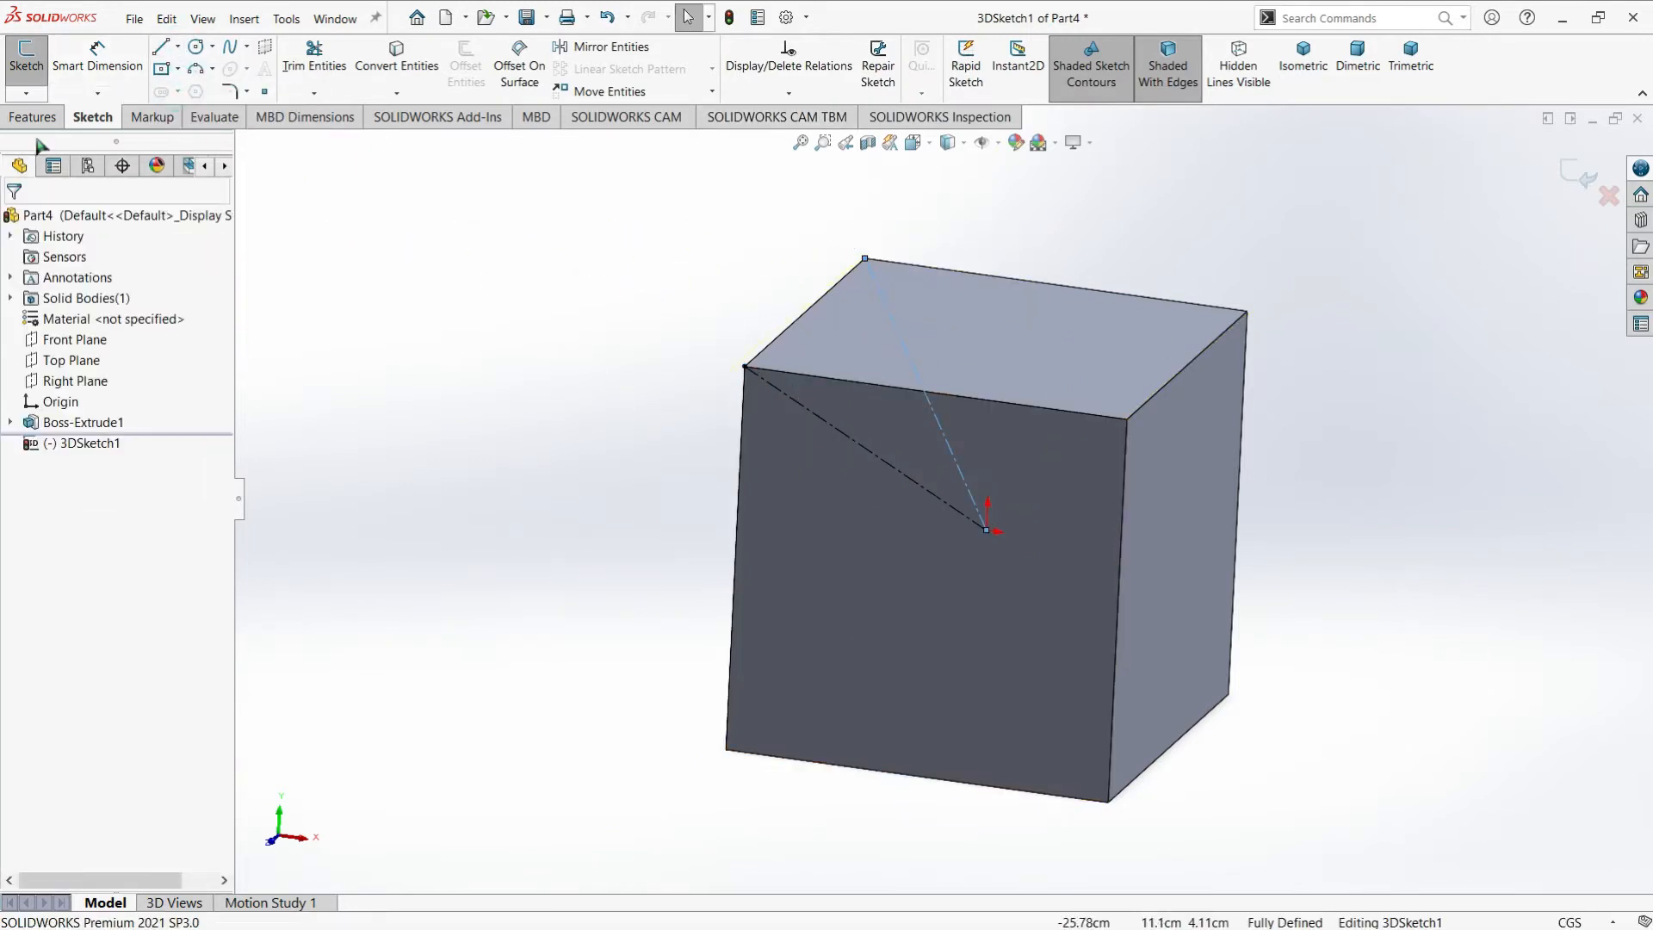
{"action": "left_click", "coordinate": [513, 336]}
Draw a centerline from the cube's upper back-right corner to the midpoint of the left face's bottom edge
{"action": "mouse_move", "coordinate": [1416, 611]}
{"action": "middle_mouse_down"}
{"action": "mouse_move", "coordinate": [1446, 617]}
{"action": "mouse_move", "coordinate": [1410, 619]}
{"action": "middle_mouse_up"}
{"action": "left_click", "coordinate": [178, 55]}
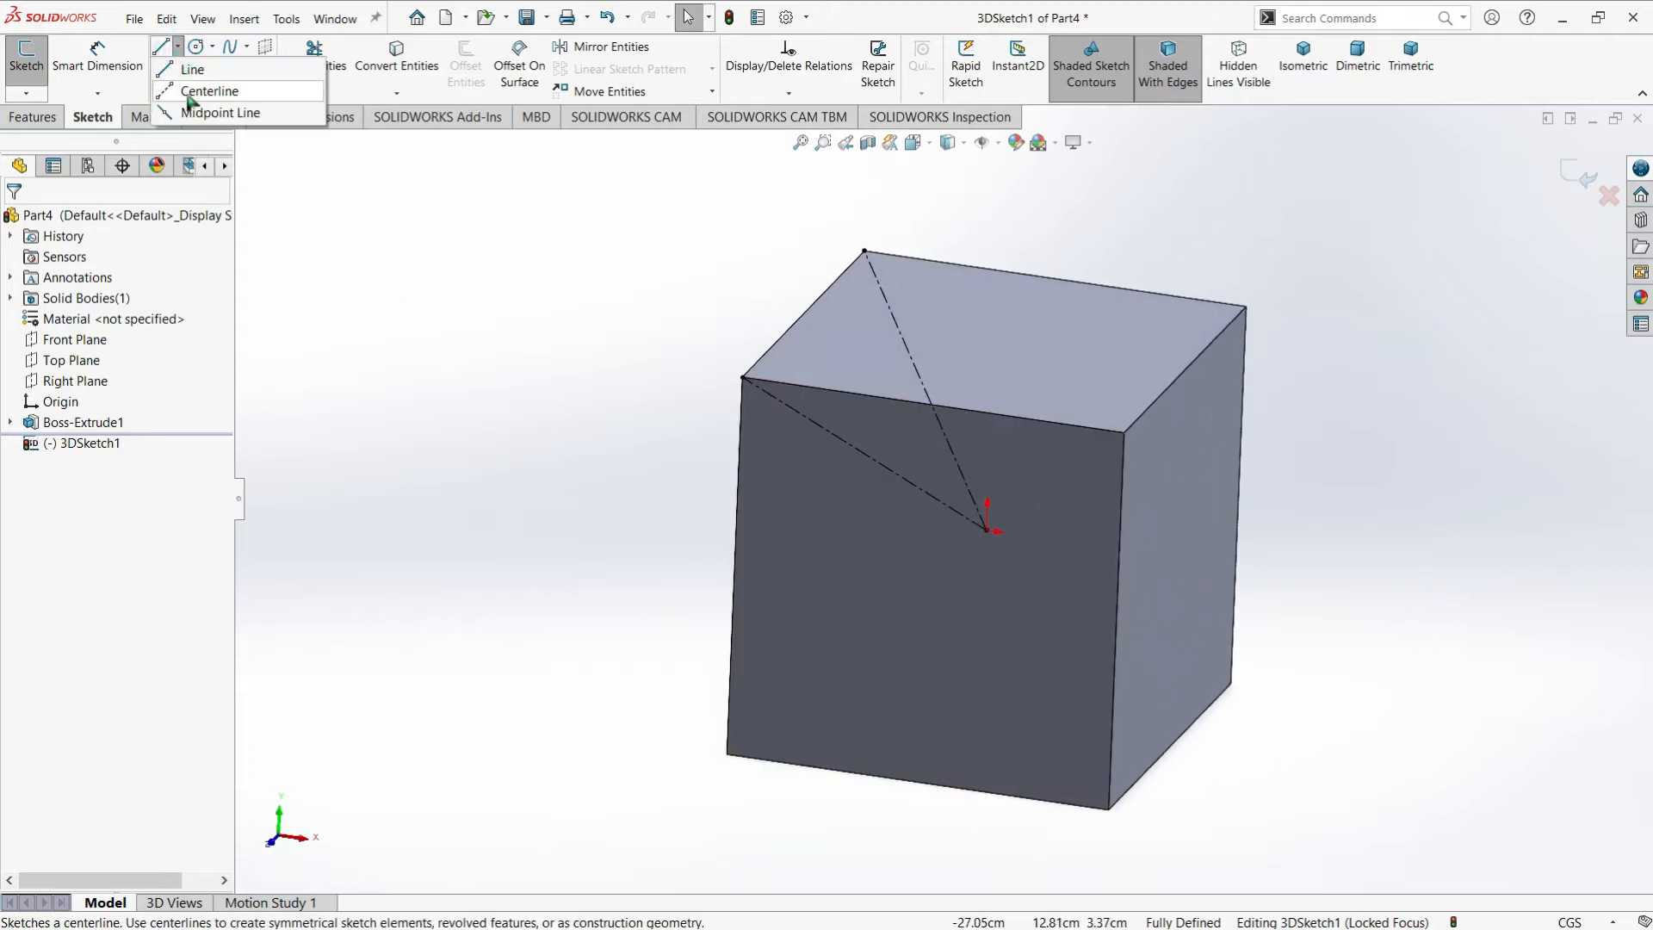
{"action": "left_click", "coordinate": [191, 92]}
{"action": "mouse_move", "coordinate": [620, 665]}
{"action": "middle_mouse_down"}
{"action": "mouse_move", "coordinate": [700, 599]}
{"action": "mouse_move", "coordinate": [669, 646]}
{"action": "mouse_move", "coordinate": [618, 646]}
{"action": "middle_mouse_up"}
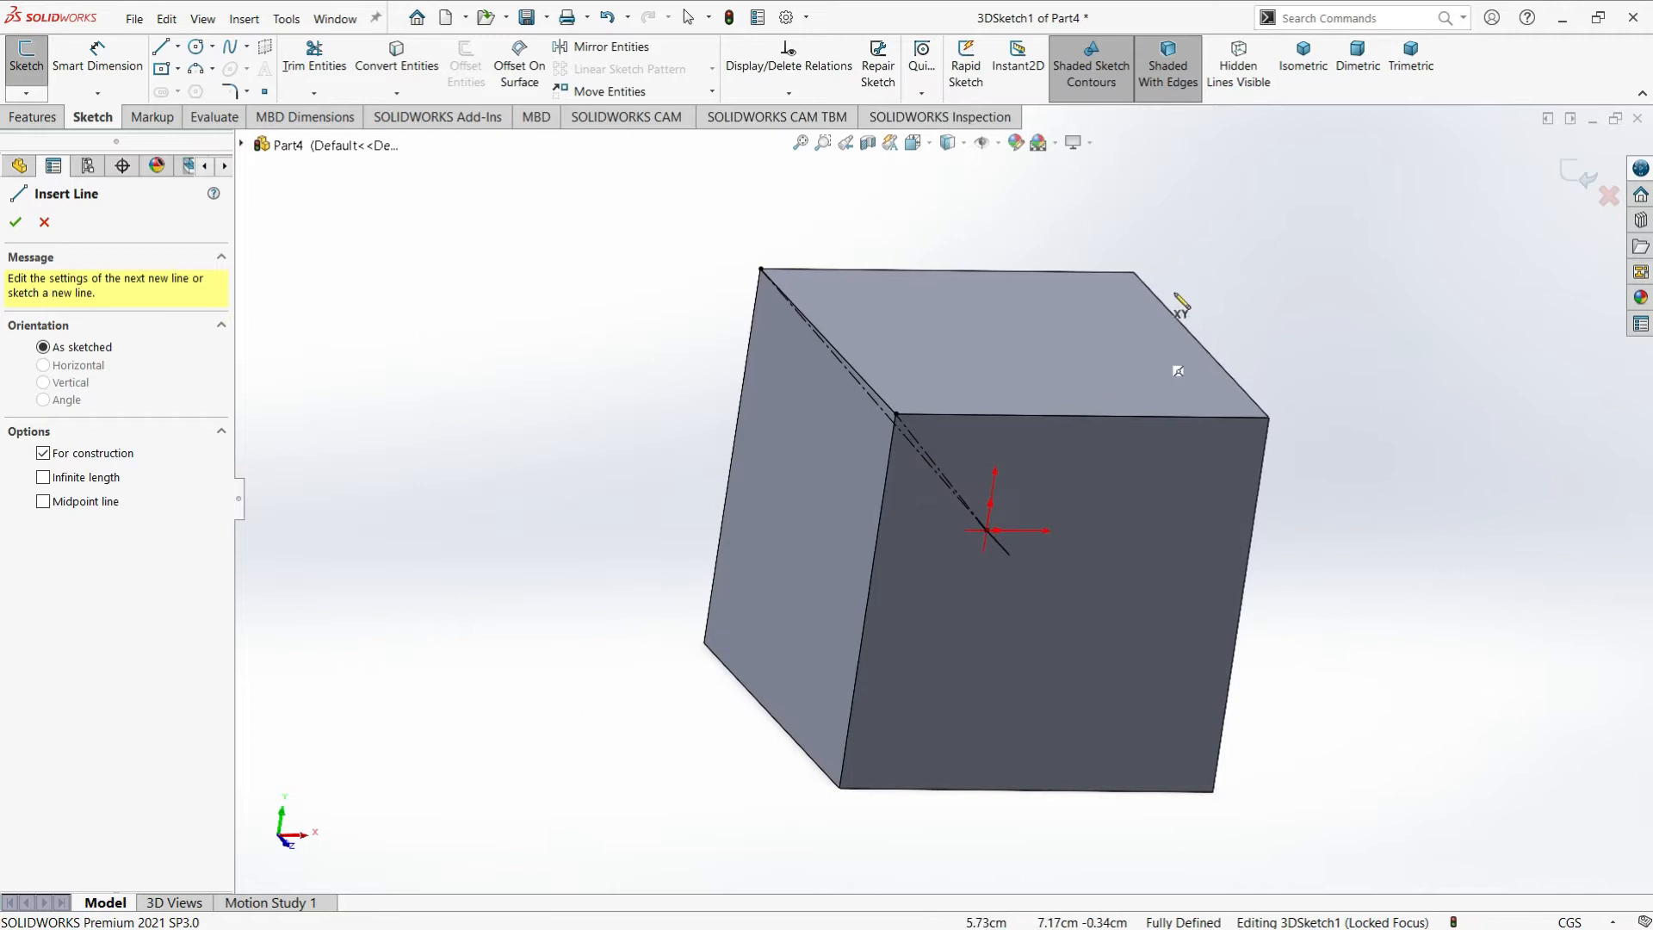
{"action": "left_click", "coordinate": [1134, 273]}
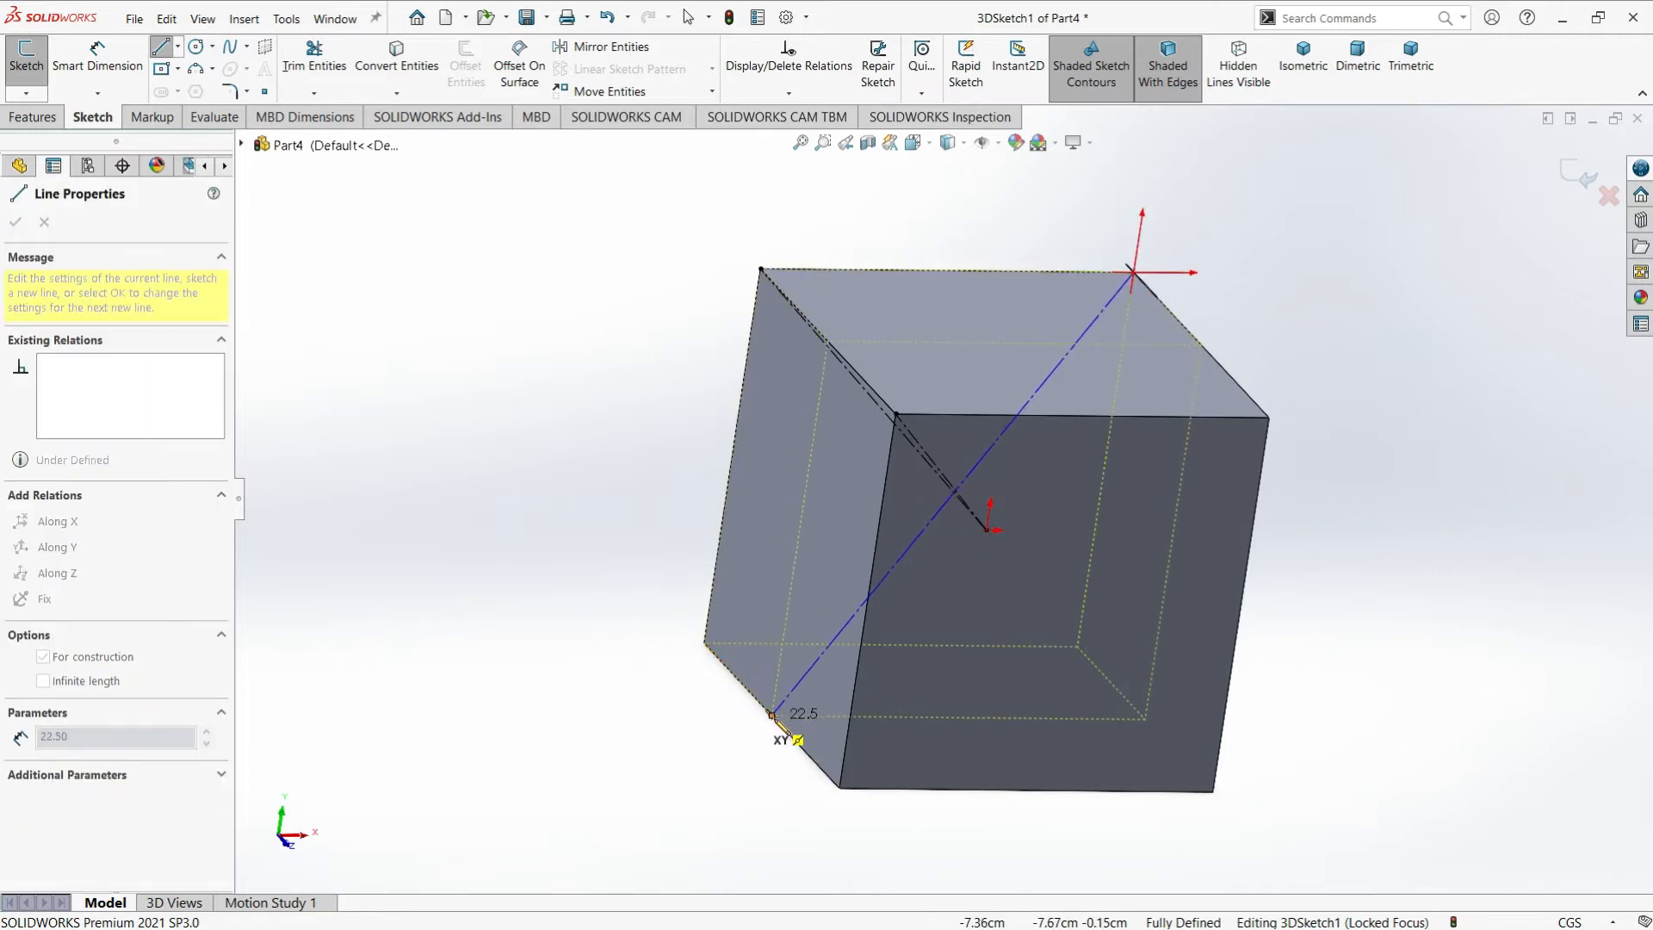
{"action": "left_click", "coordinate": [773, 714]}
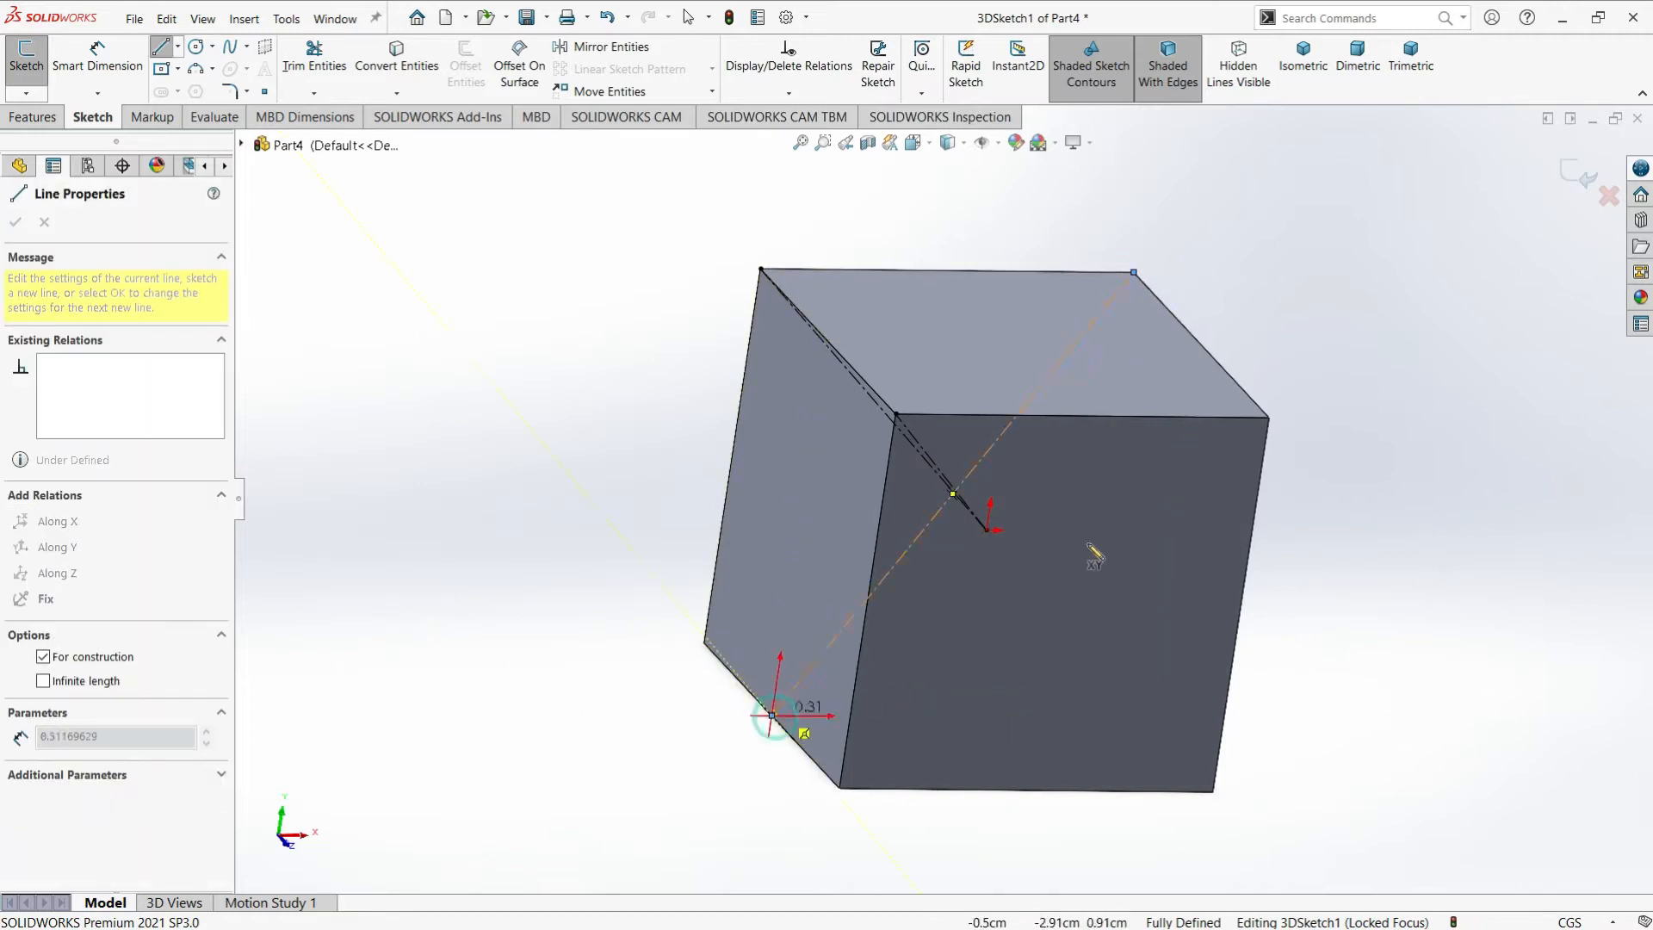
Draw a centerline from the bottom-left edge's midpoint to the cube's upper front-right corner and exit the 3D sketch
{"action": "left_click", "coordinate": [1270, 419]}
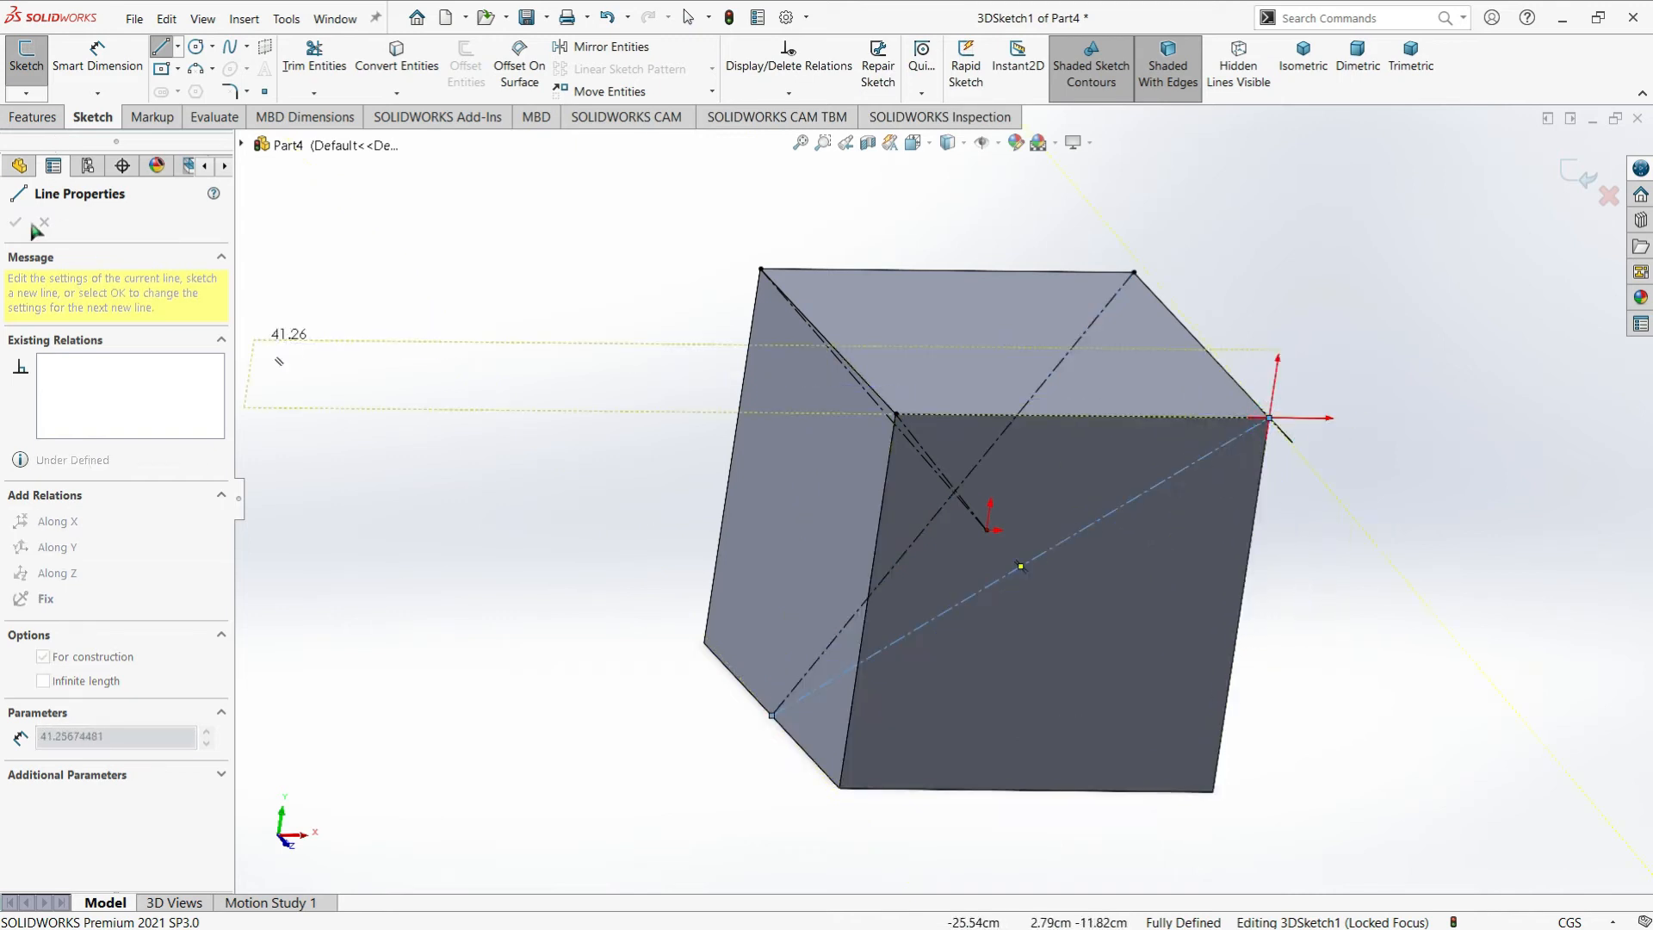
{"action": "left_click", "coordinate": [178, 49]}
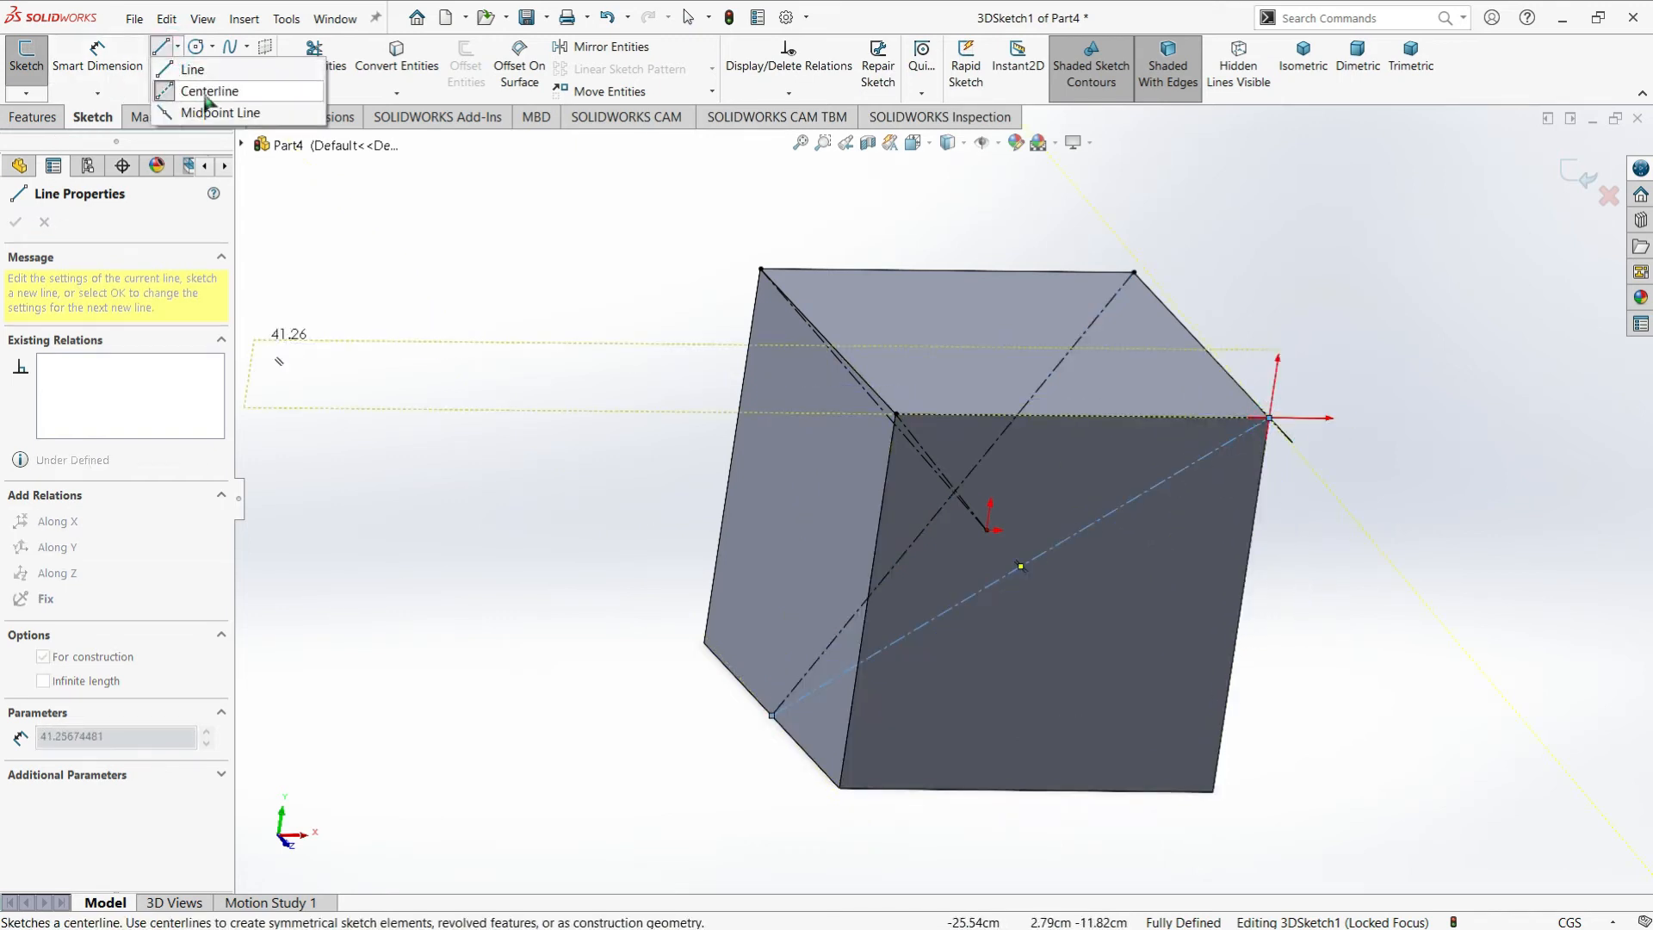
{"action": "left_click", "coordinate": [198, 93]}
{"action": "left_click", "coordinate": [1570, 170]}
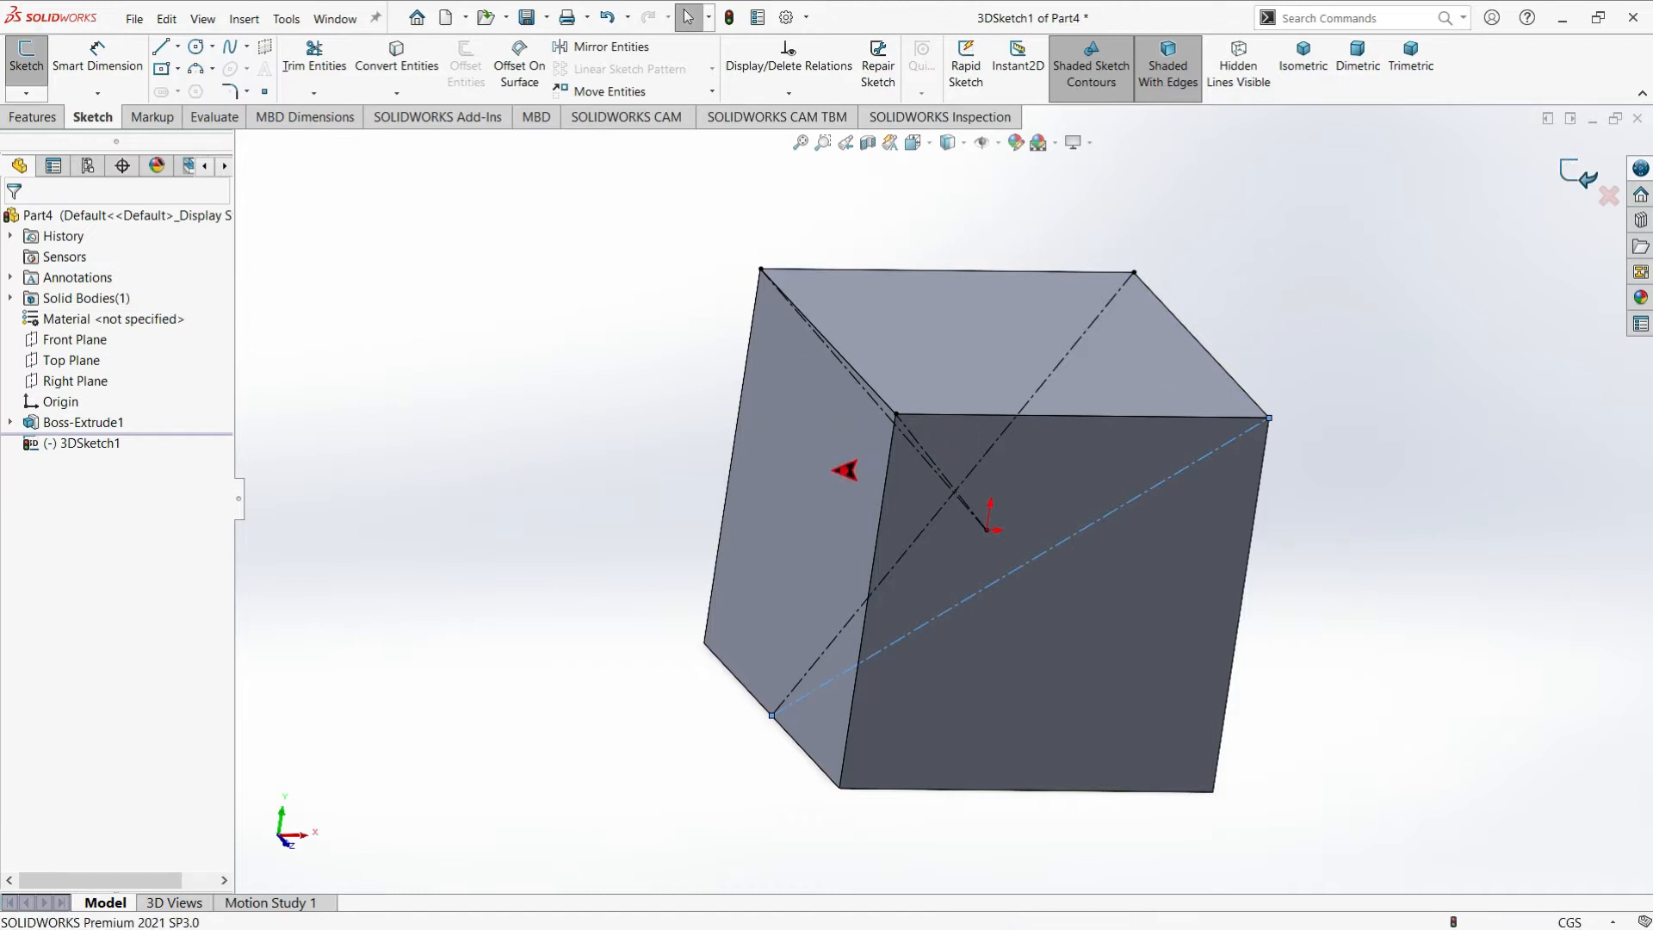
{"action": "left_click", "coordinate": [514, 507]}
Create a reference plane coincident with the two 3D sketch centerlines that meet at the origin
{"action": "mouse_move", "coordinate": [514, 507]}
{"action": "middle_mouse_down"}
{"action": "mouse_move", "coordinate": [497, 462]}
{"action": "mouse_move", "coordinate": [454, 509]}
{"action": "mouse_move", "coordinate": [686, 579]}
{"action": "mouse_move", "coordinate": [626, 605]}
{"action": "mouse_move", "coordinate": [607, 592]}
{"action": "middle_mouse_up"}
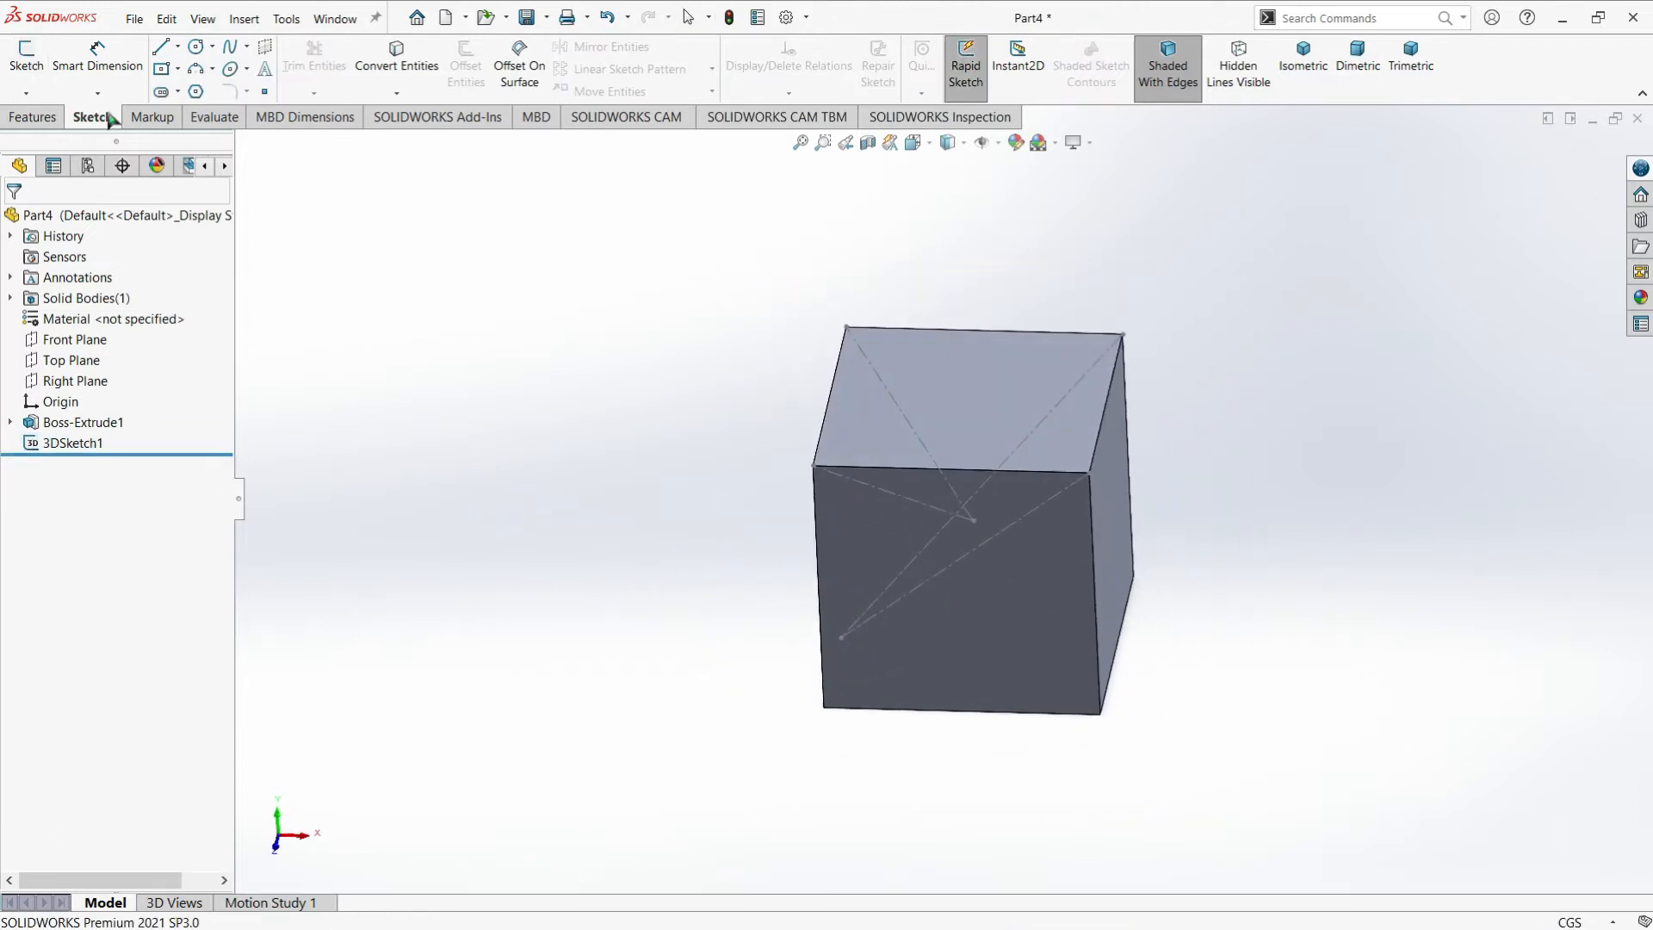
{"action": "left_click", "coordinate": [32, 121]}
{"action": "left_click", "coordinate": [848, 60]}
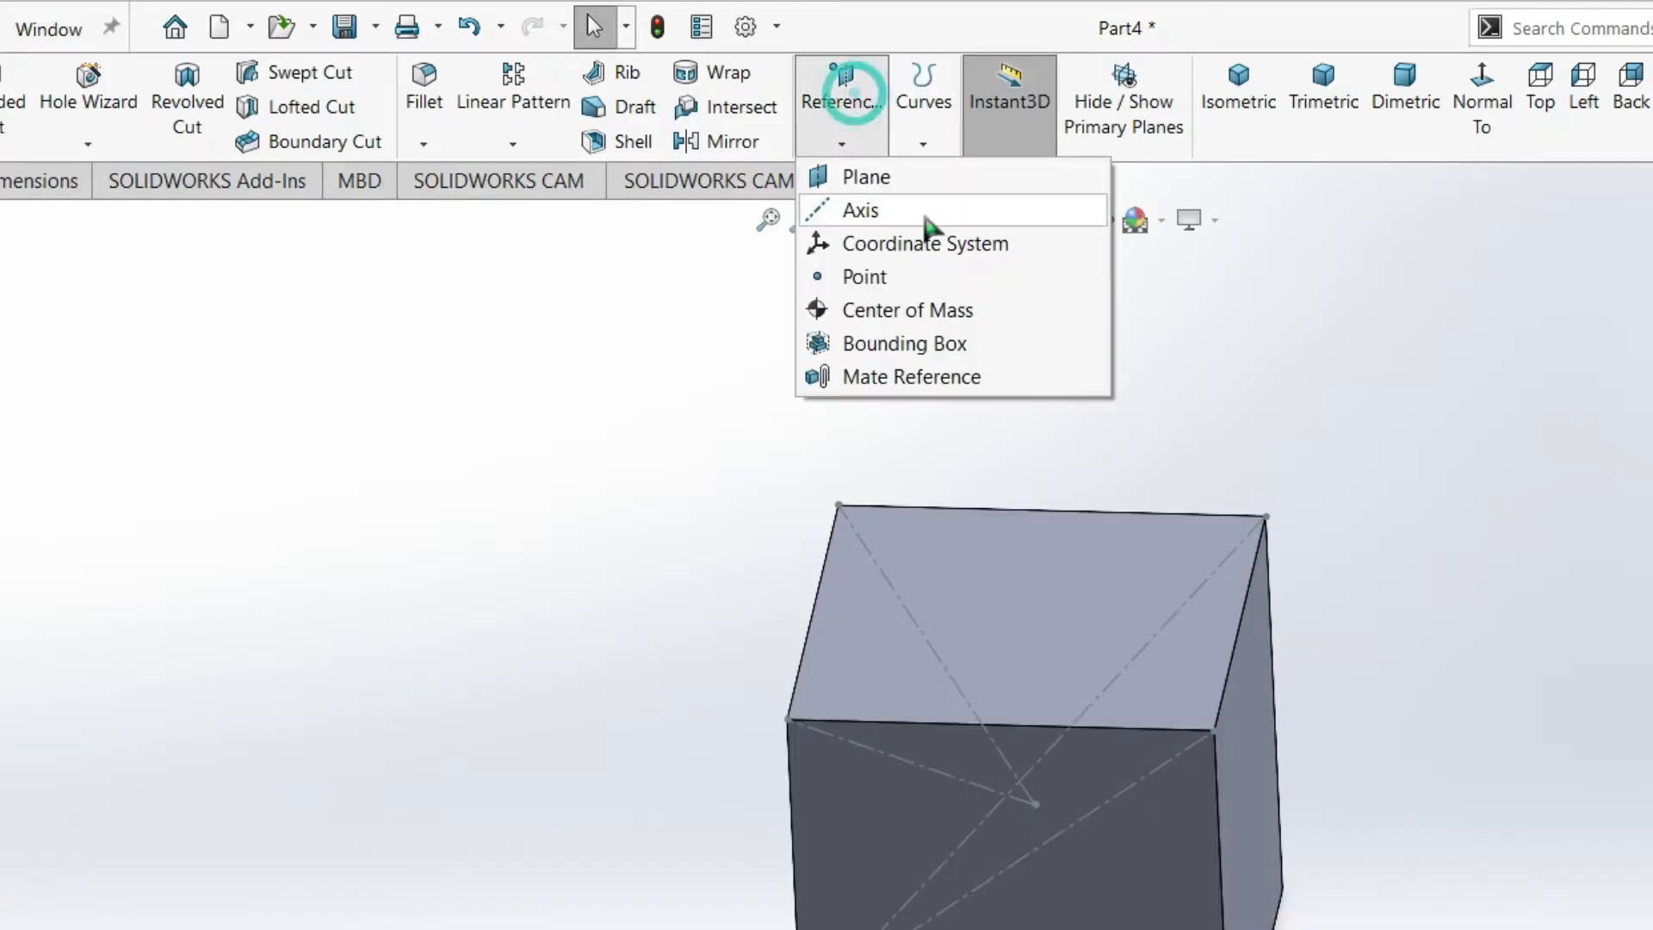
{"action": "left_click", "coordinate": [865, 183]}
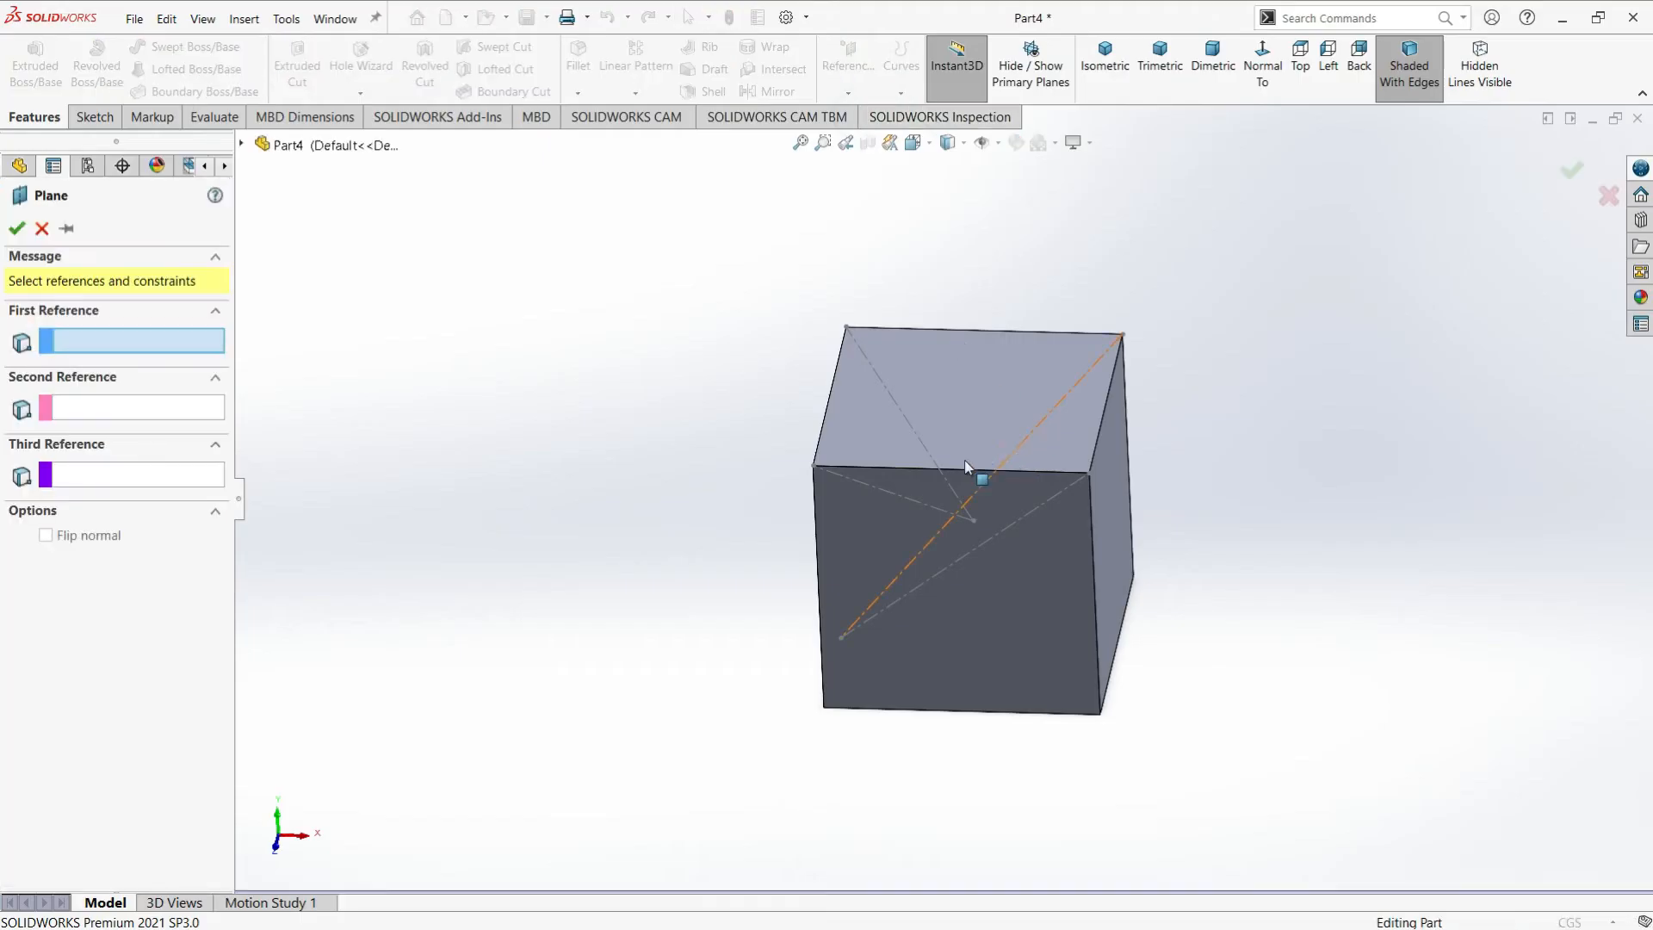
{"action": "scroll", "coordinate": [965, 459], "scroll_direction": "down", "scroll_amount": 3}
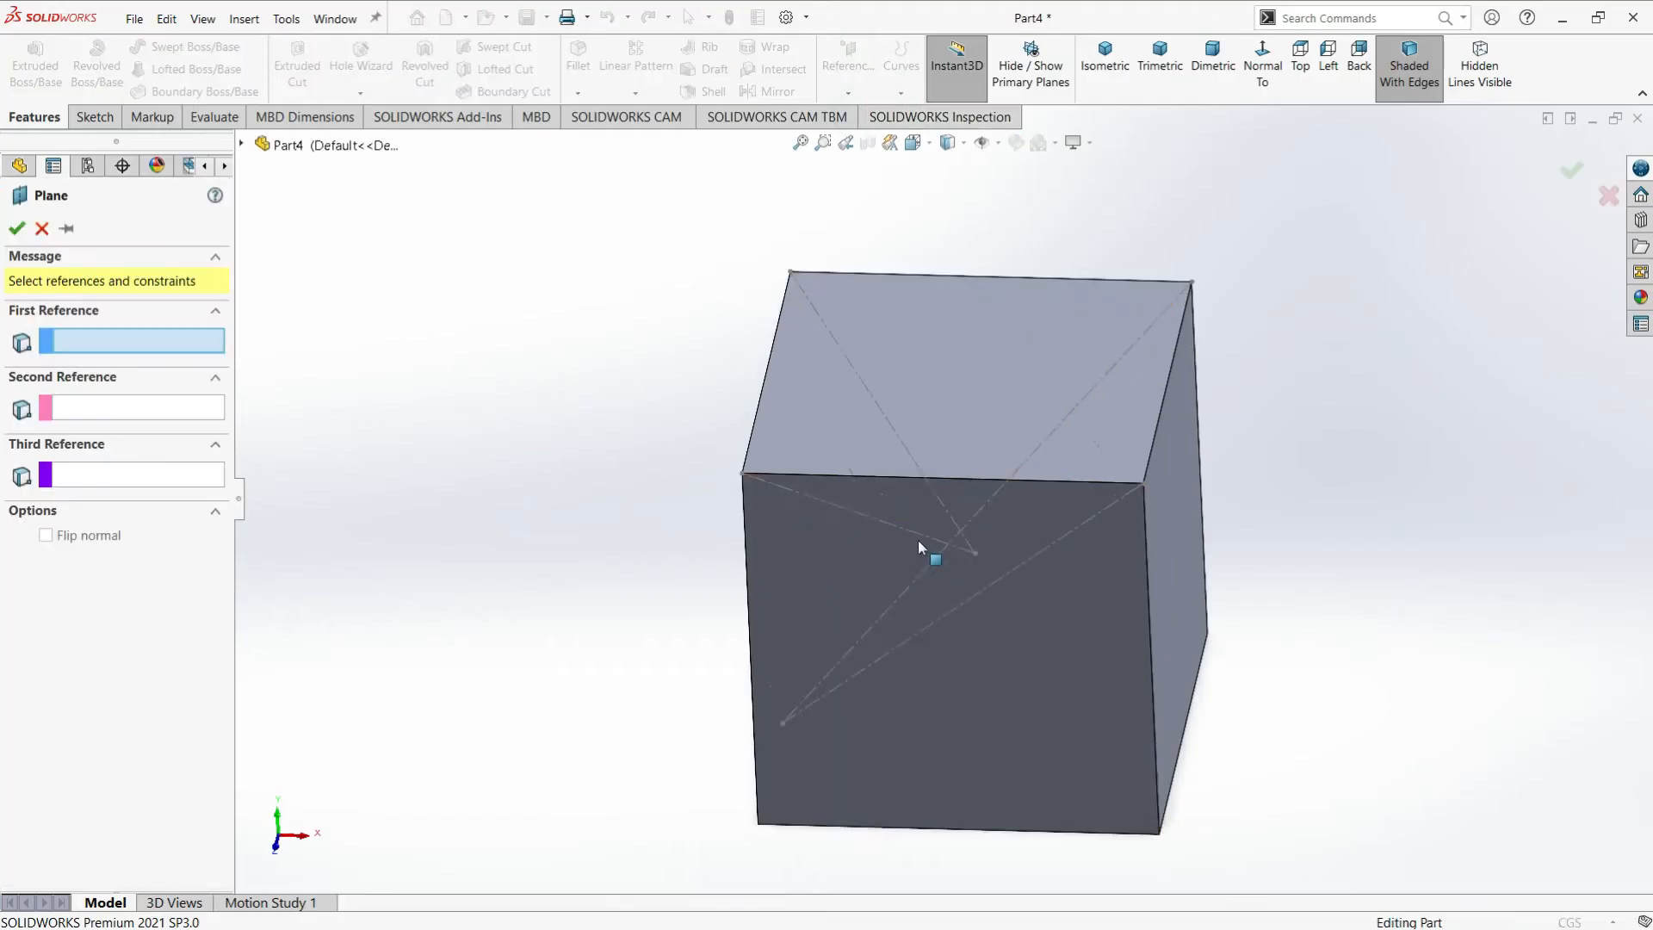
{"action": "left_click", "coordinate": [871, 515]}
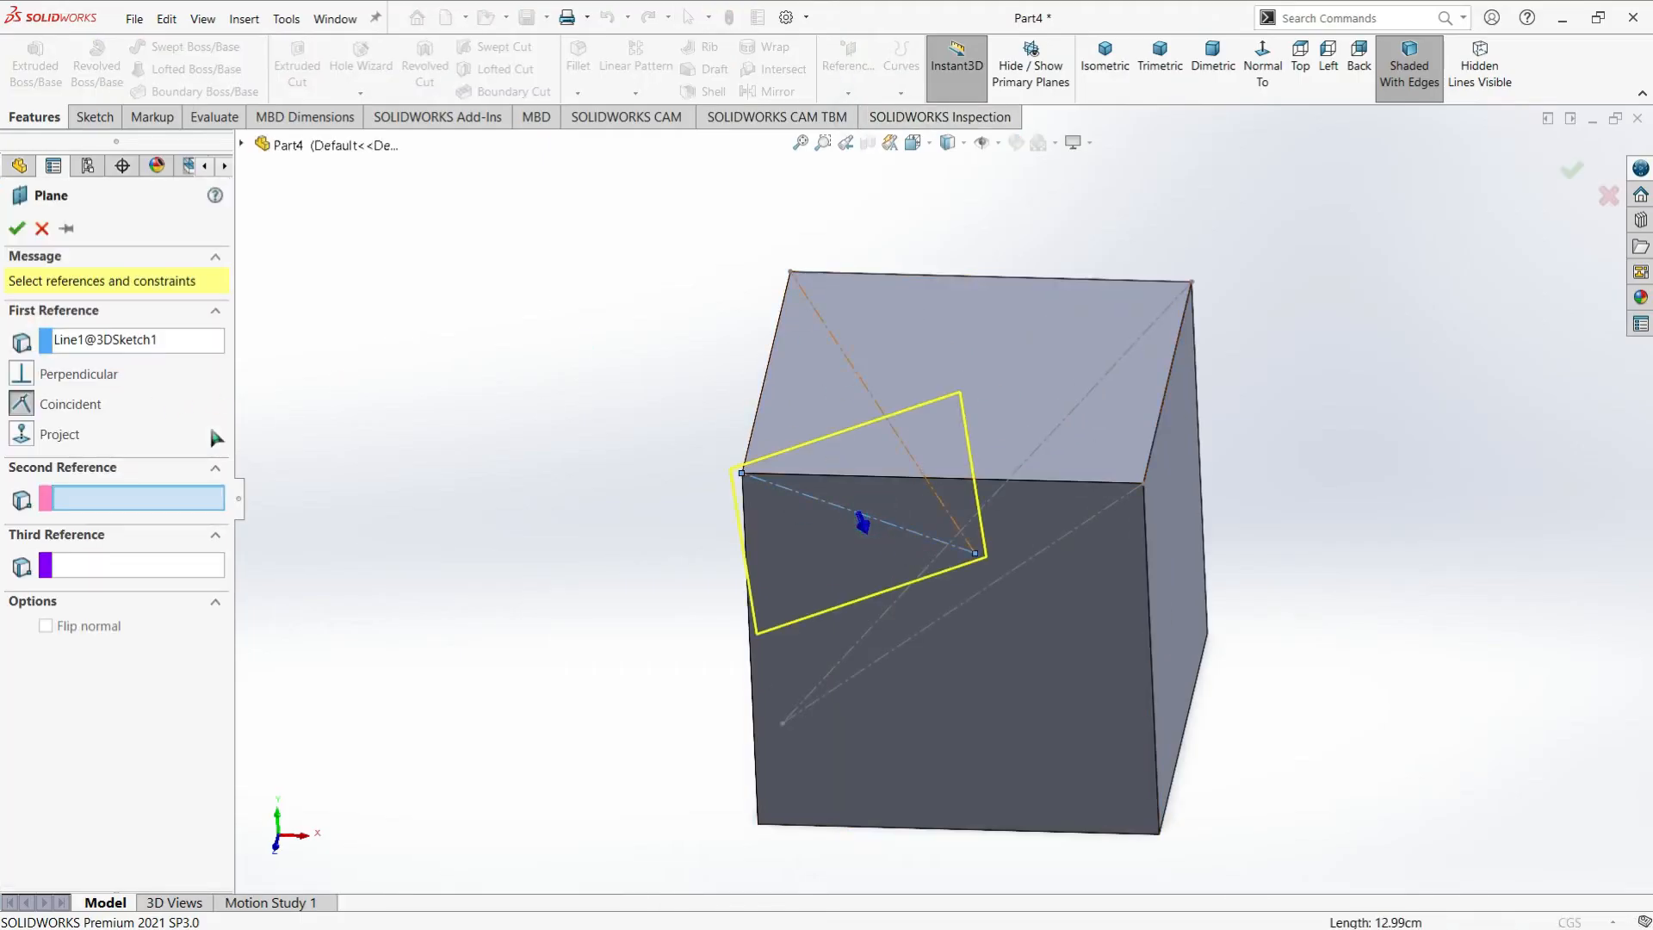
{"action": "left_click", "coordinate": [863, 379]}
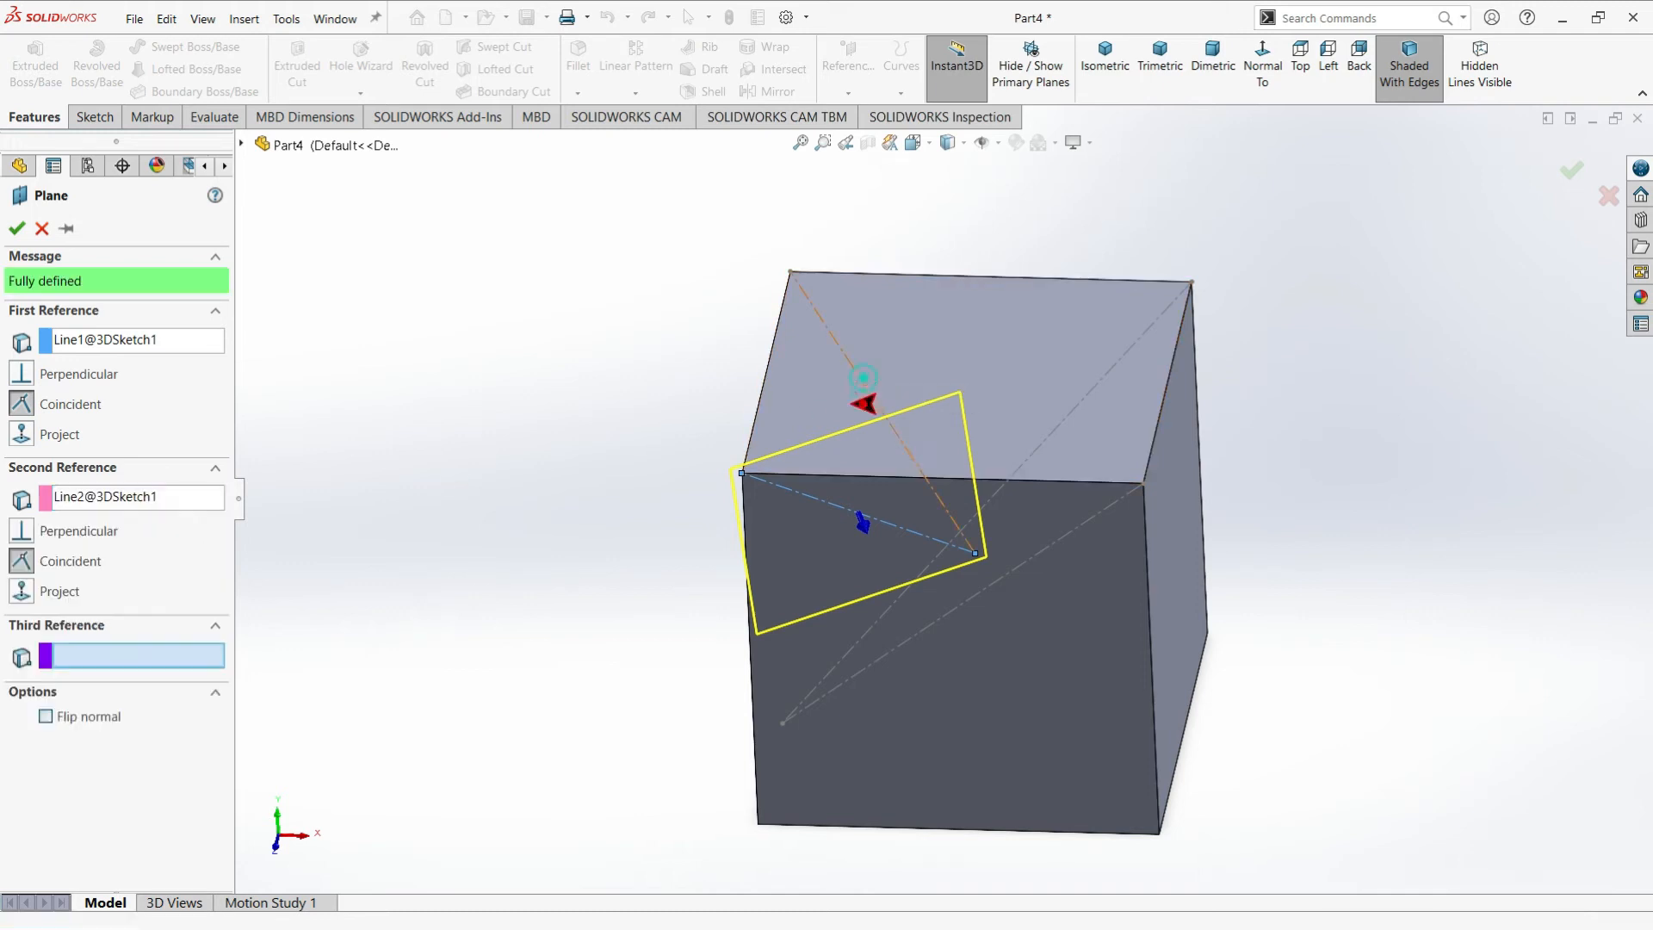
{"action": "left_click", "coordinate": [16, 228]}
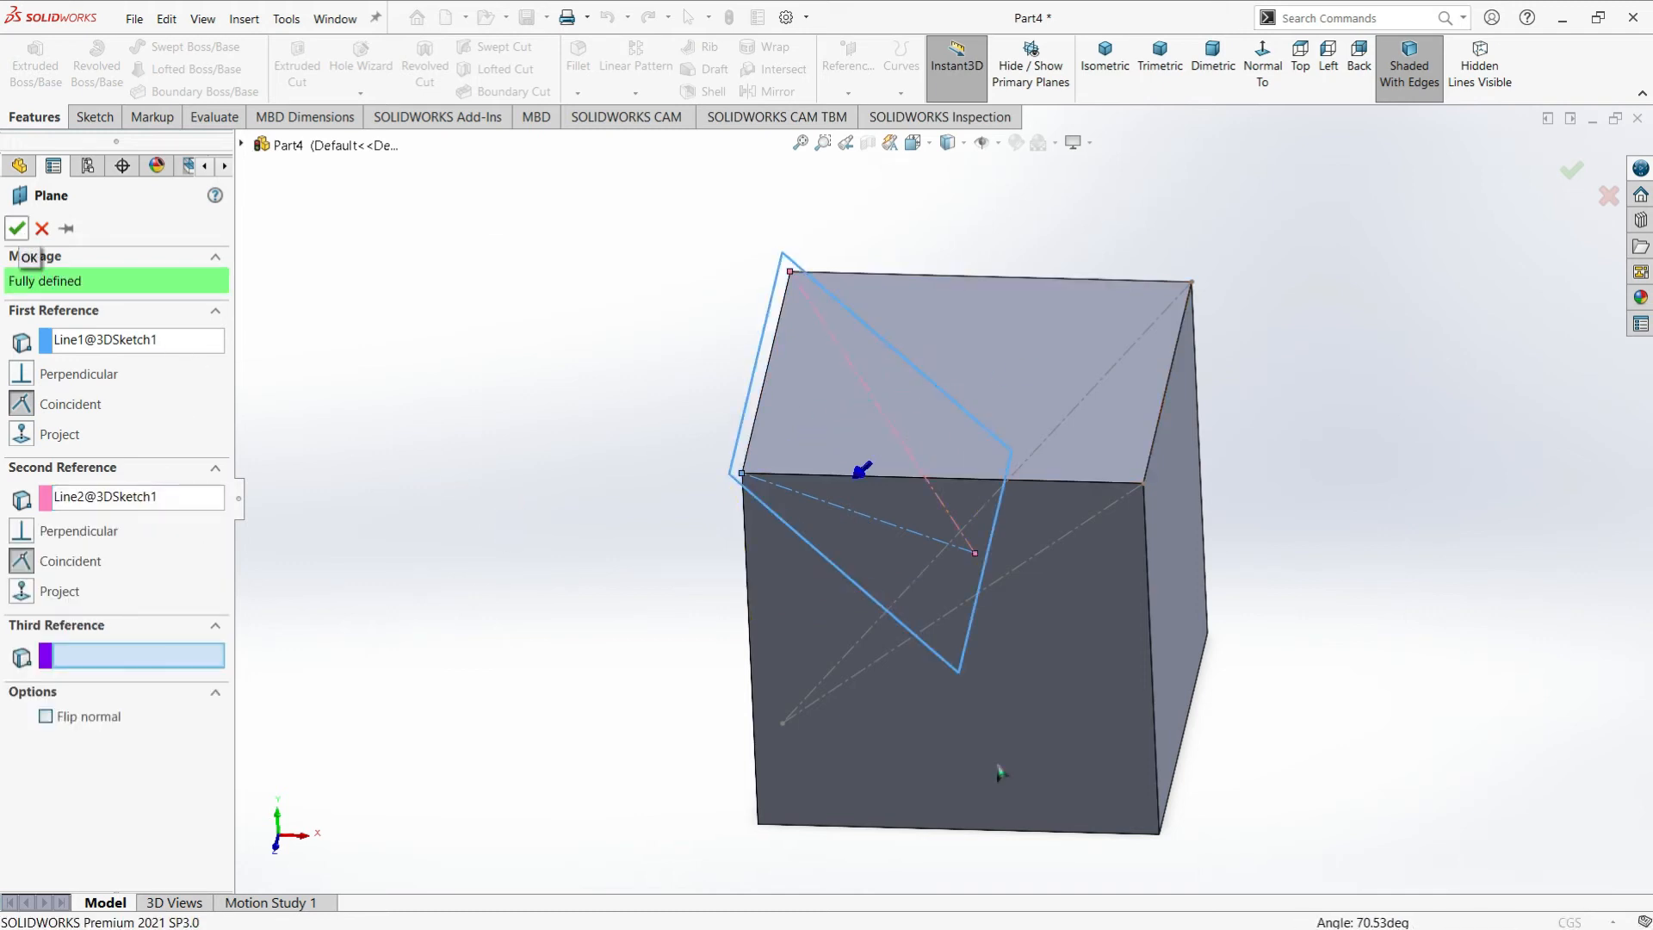
{"action": "middle_click_drag", "start_coordinate": [1012, 598], "coordinate": [805, 616]}
{"action": "left_click", "coordinate": [750, 310]}
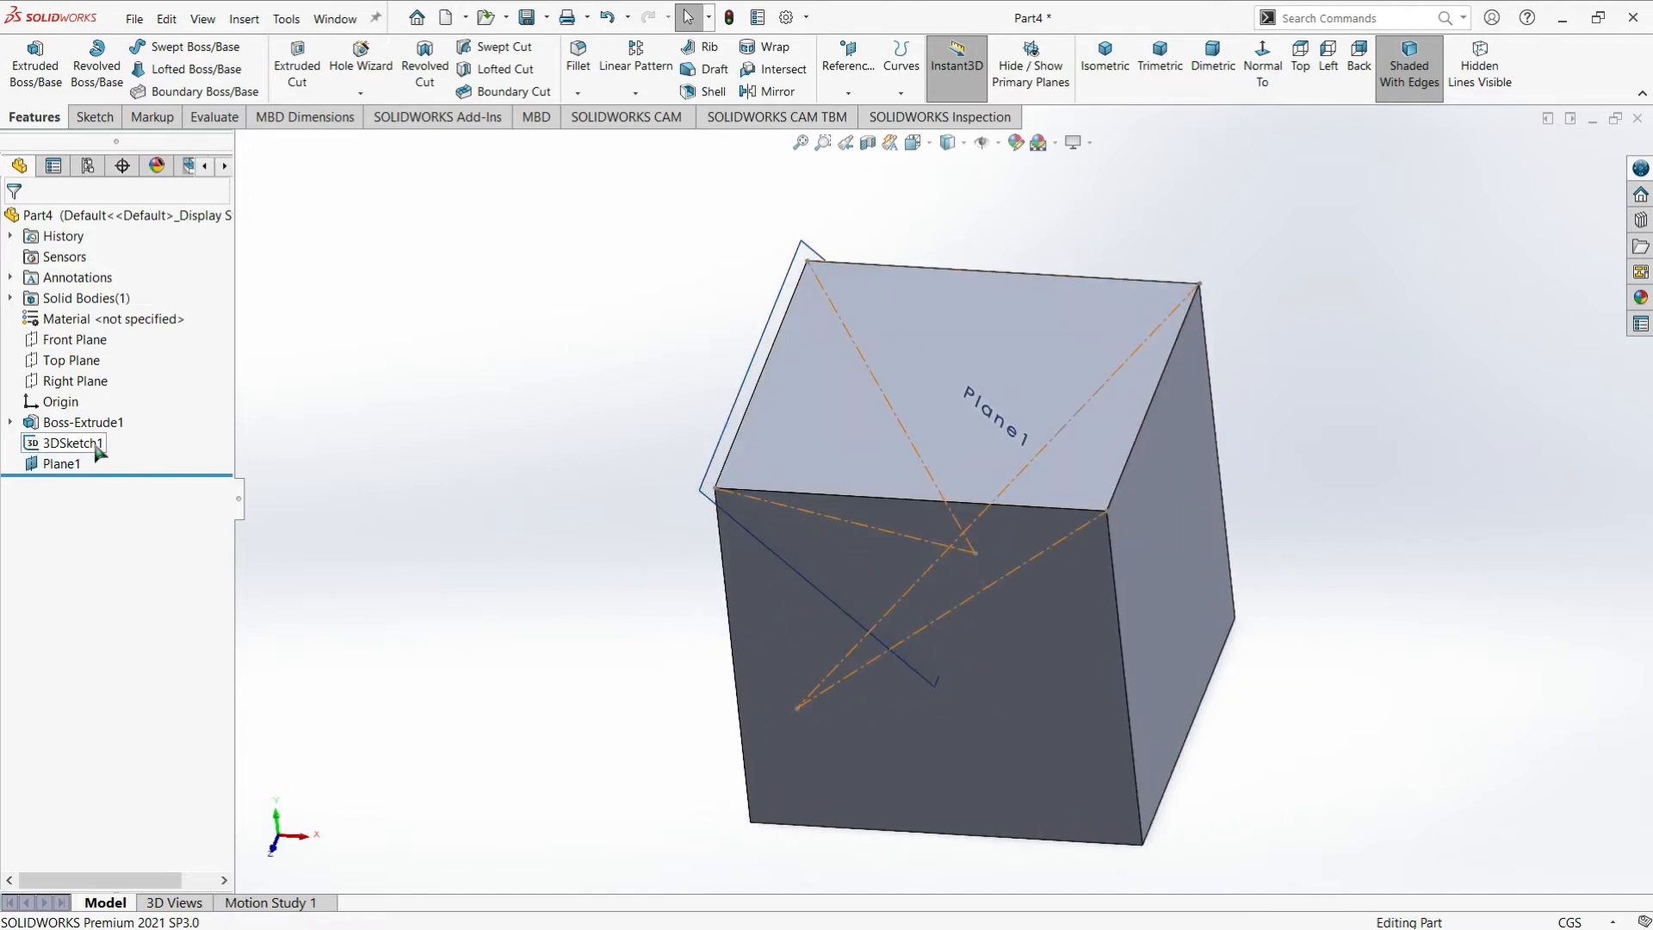
{"action": "left_click", "coordinate": [60, 464]}
{"action": "left_click", "coordinate": [447, 453]}
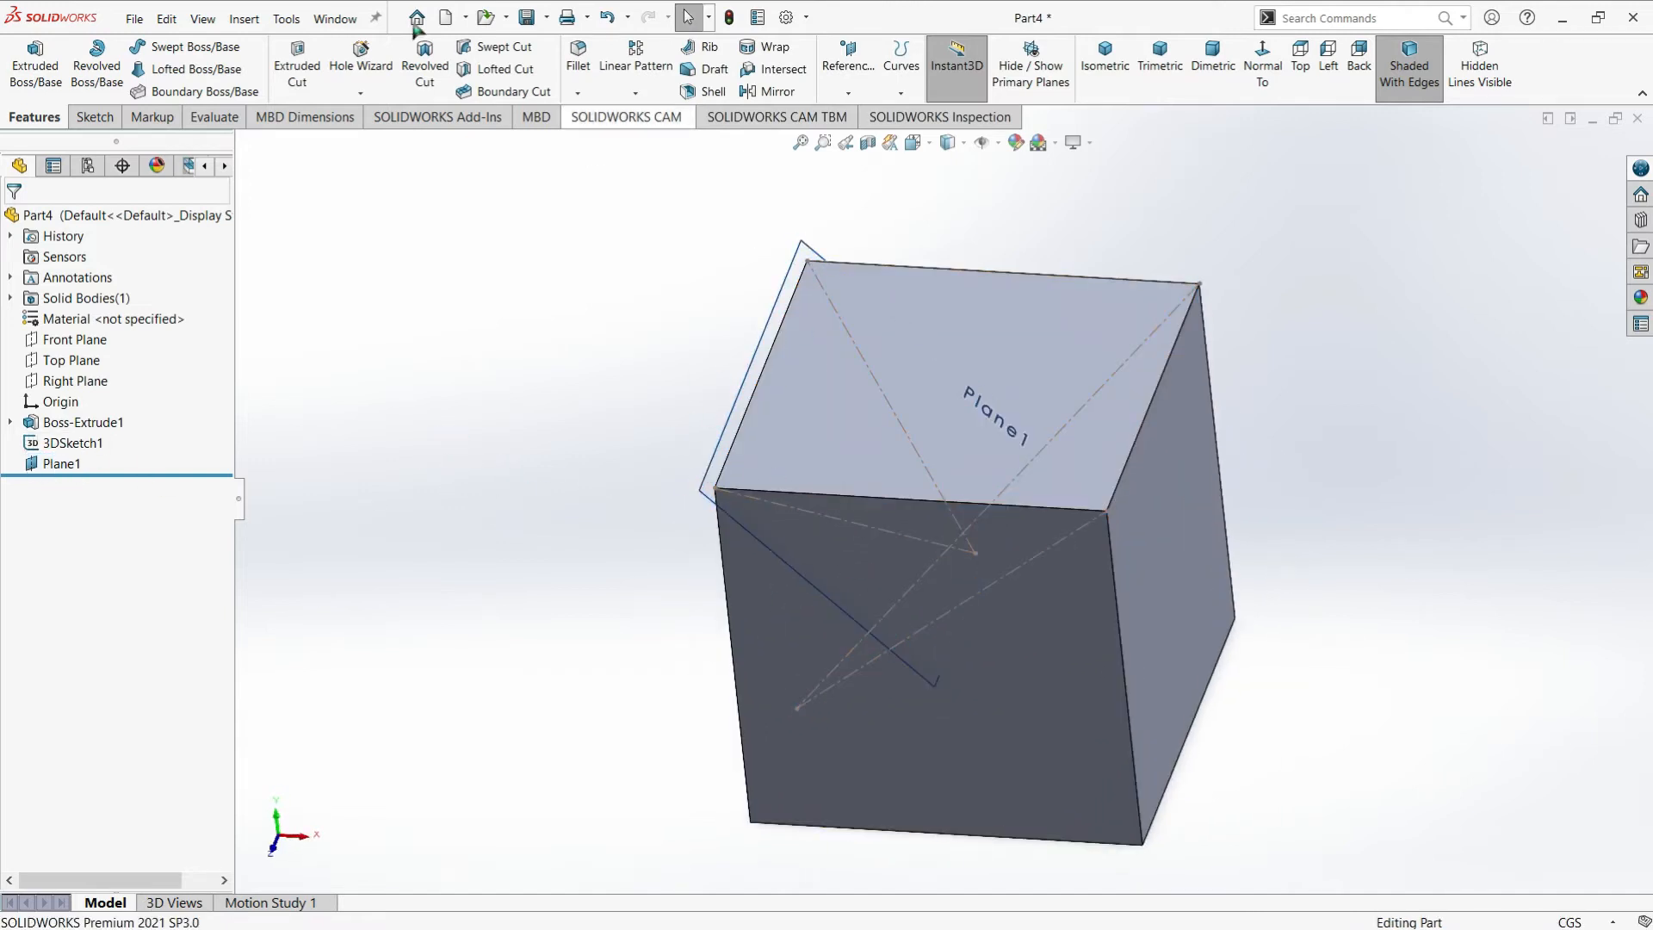
Create a reference plane through the cube's two upper right corners and the midpoint of the left face's bottom edge
{"action": "left_click", "coordinate": [848, 92]}
{"action": "left_click", "coordinate": [860, 104]}
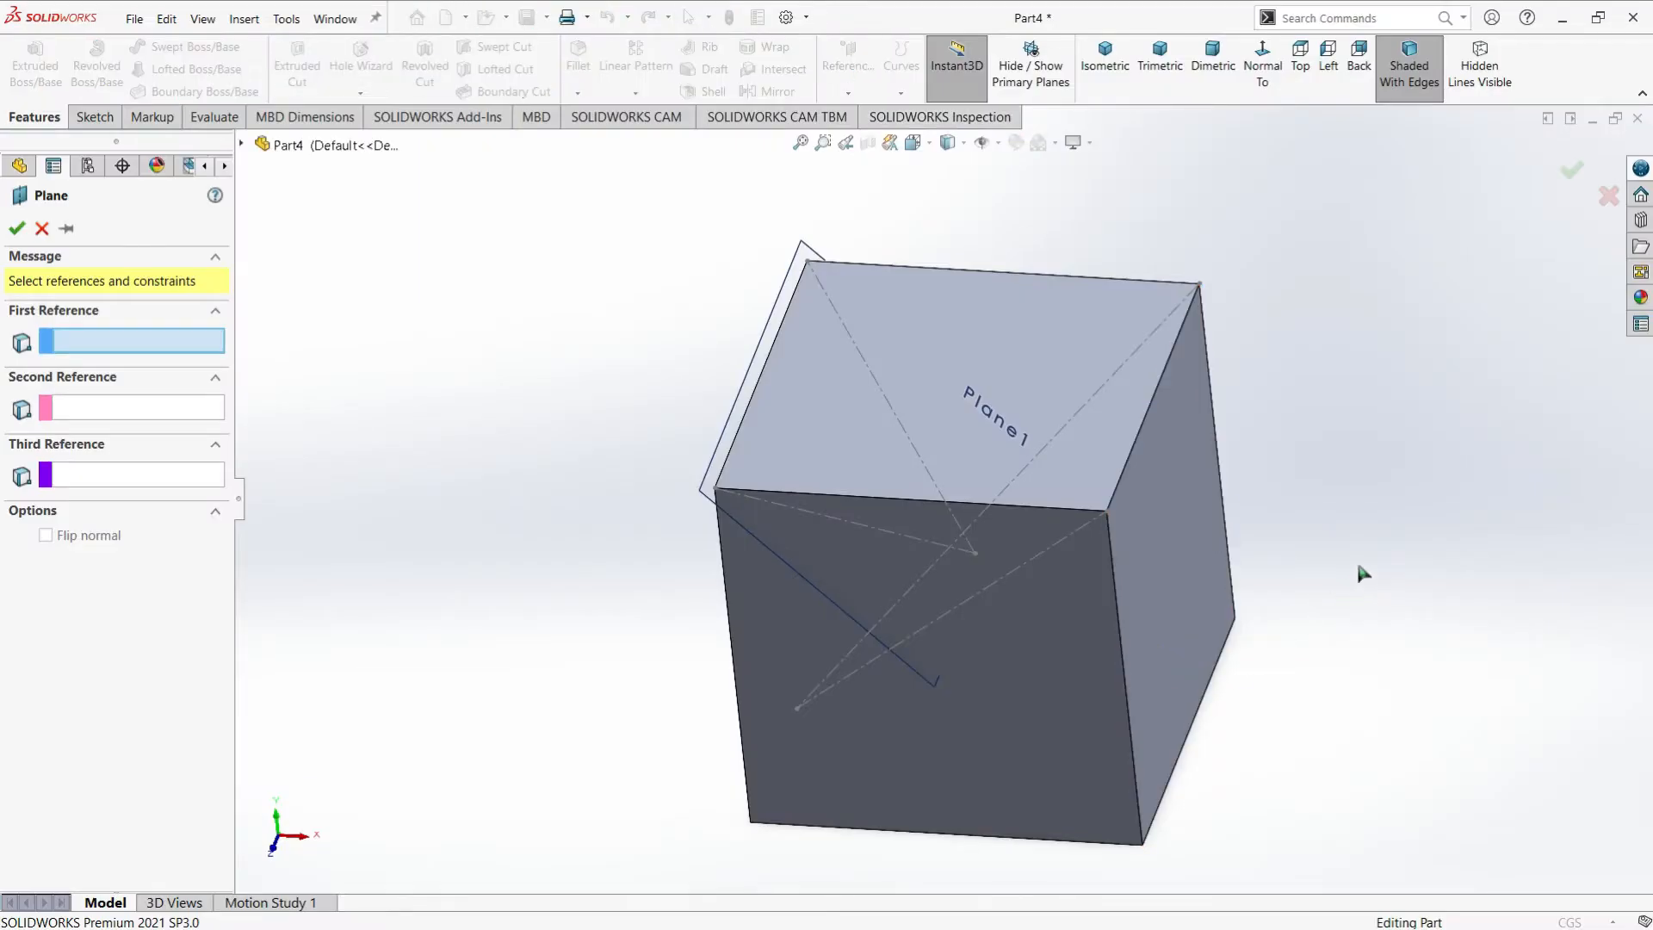
{"action": "middle_click_drag", "start_coordinate": [1356, 560], "coordinate": [1405, 626]}
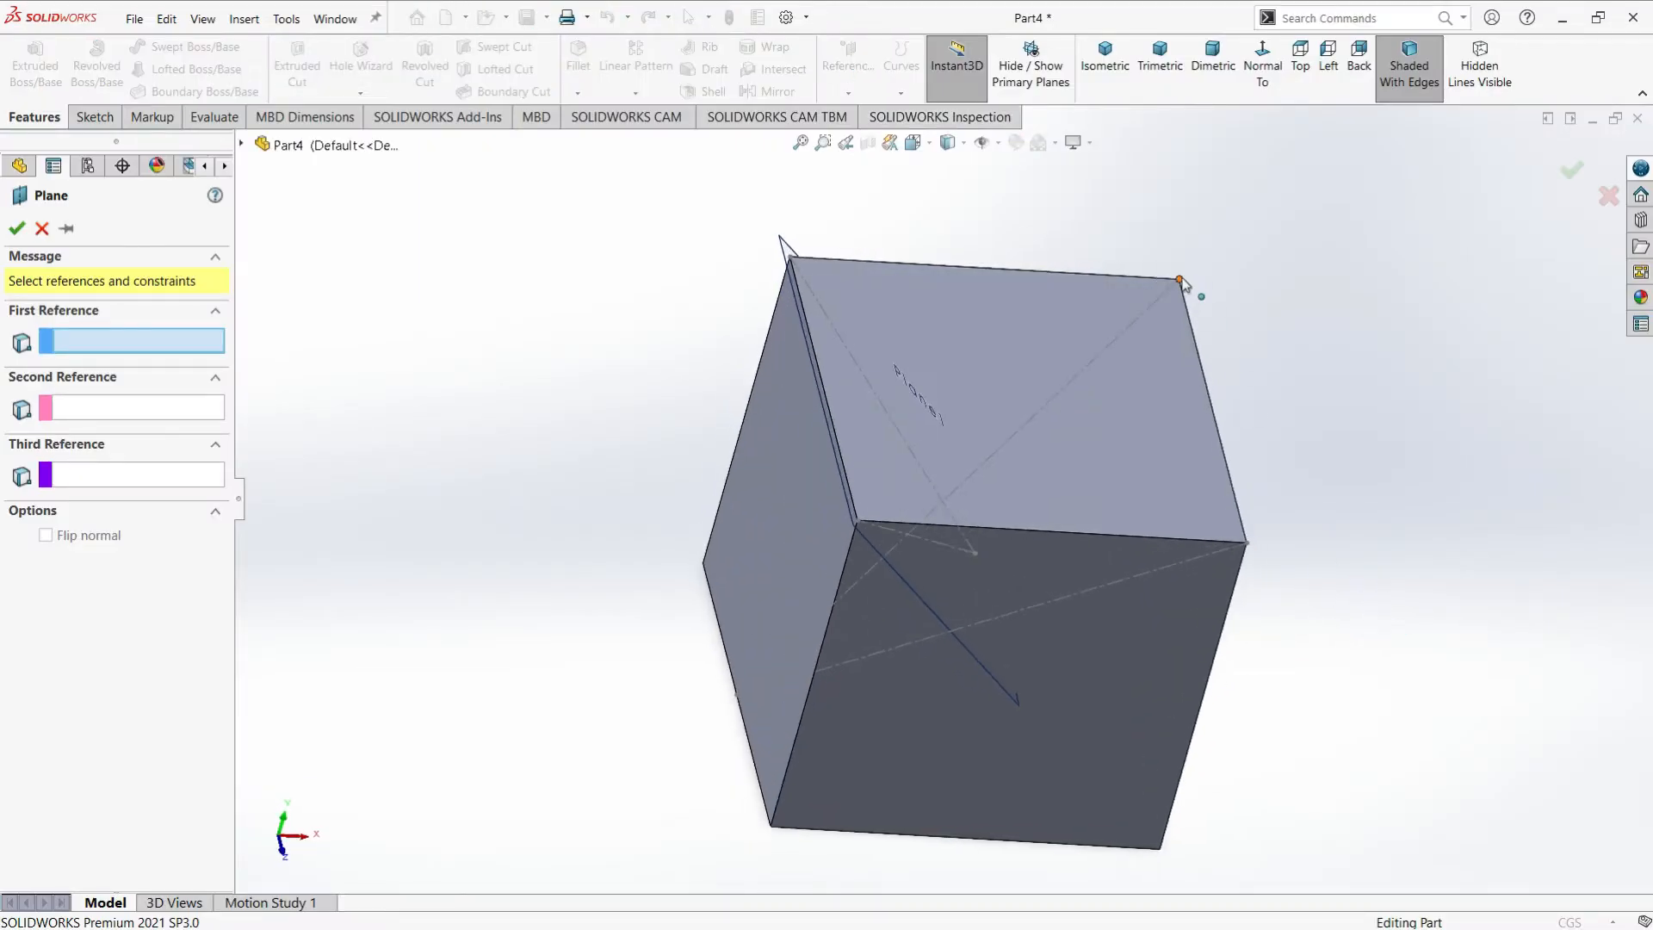
{"action": "left_click", "coordinate": [1181, 281]}
{"action": "left_click", "coordinate": [1249, 543]}
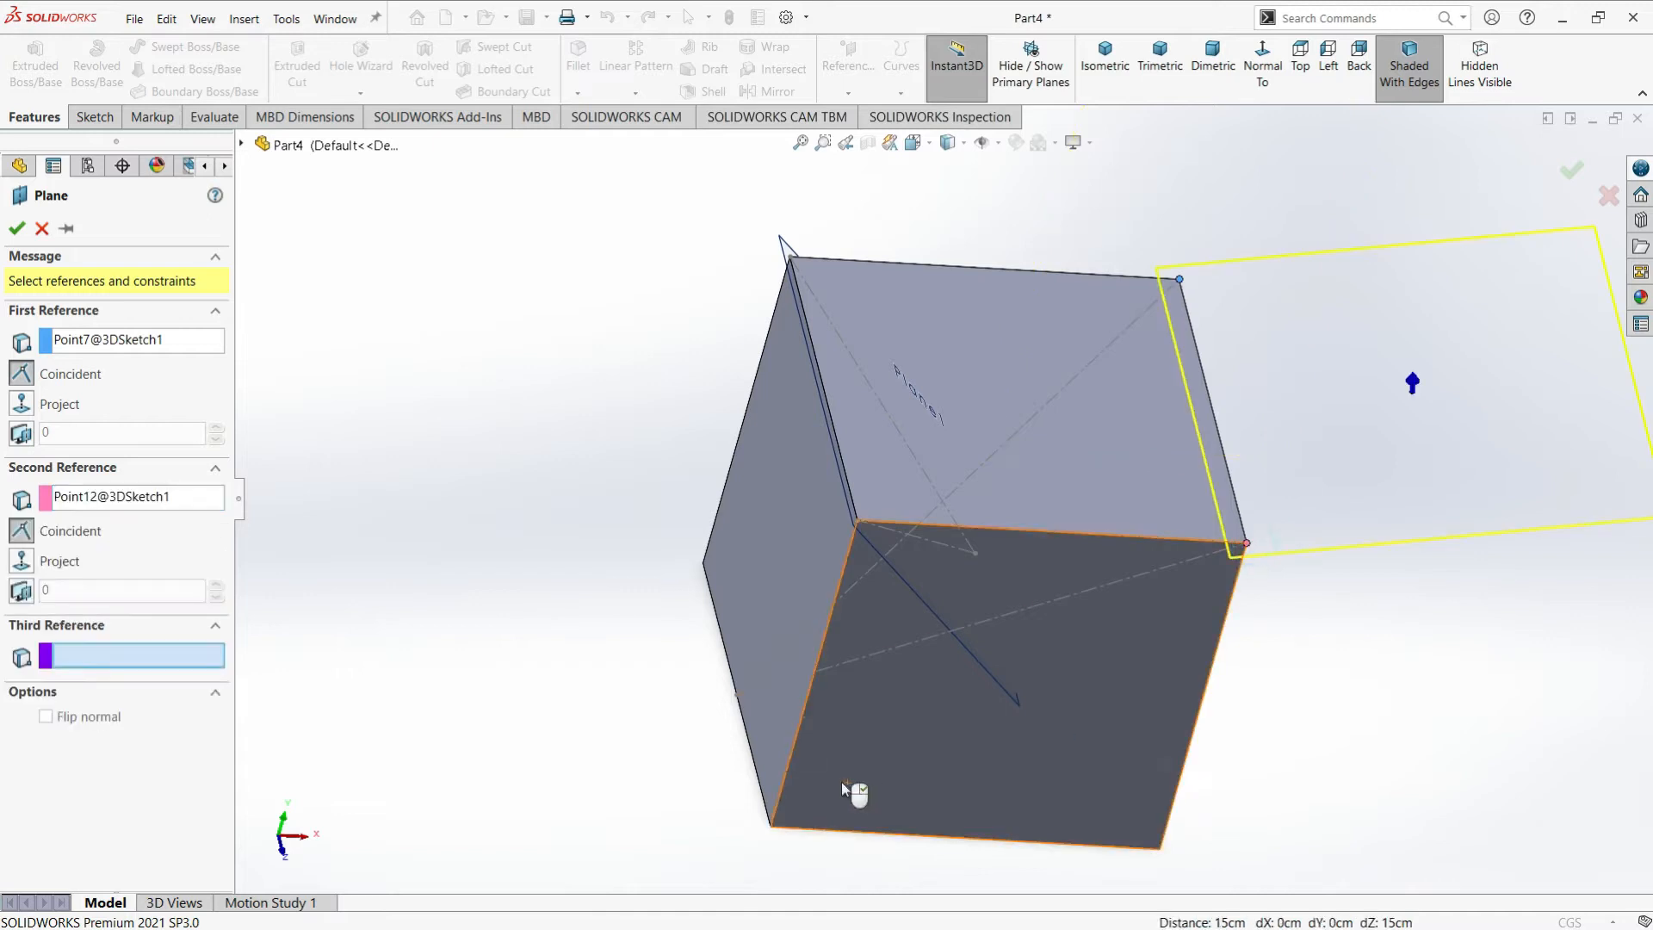
{"action": "left_click", "coordinate": [737, 694]}
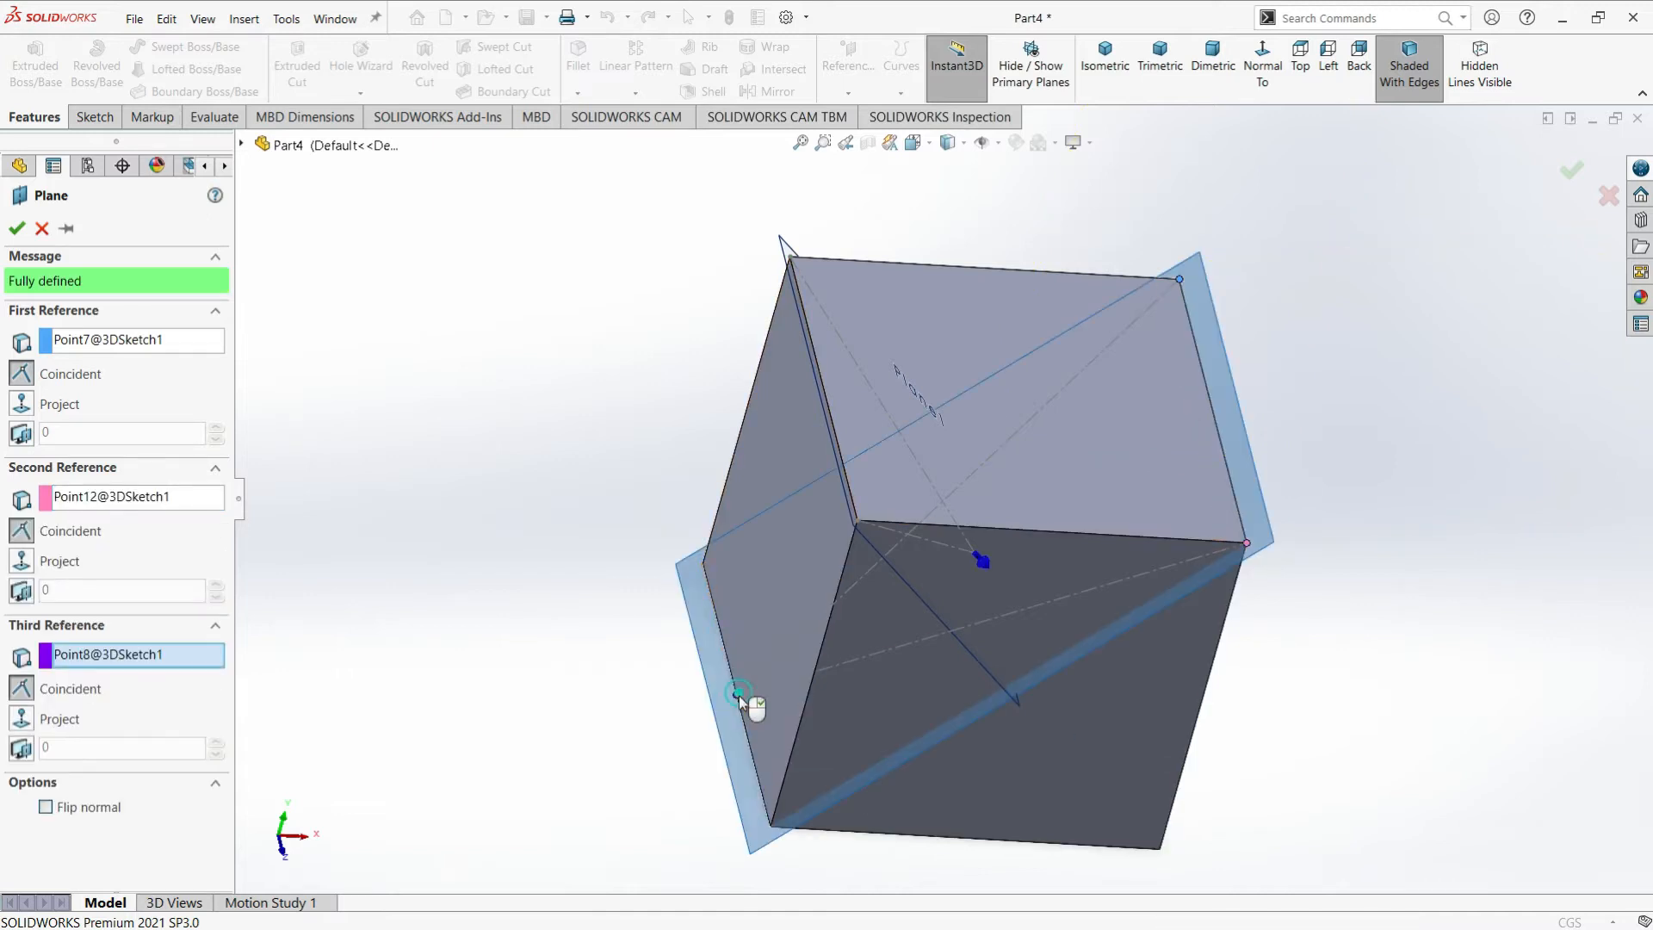
{"action": "left_click", "coordinate": [17, 229]}
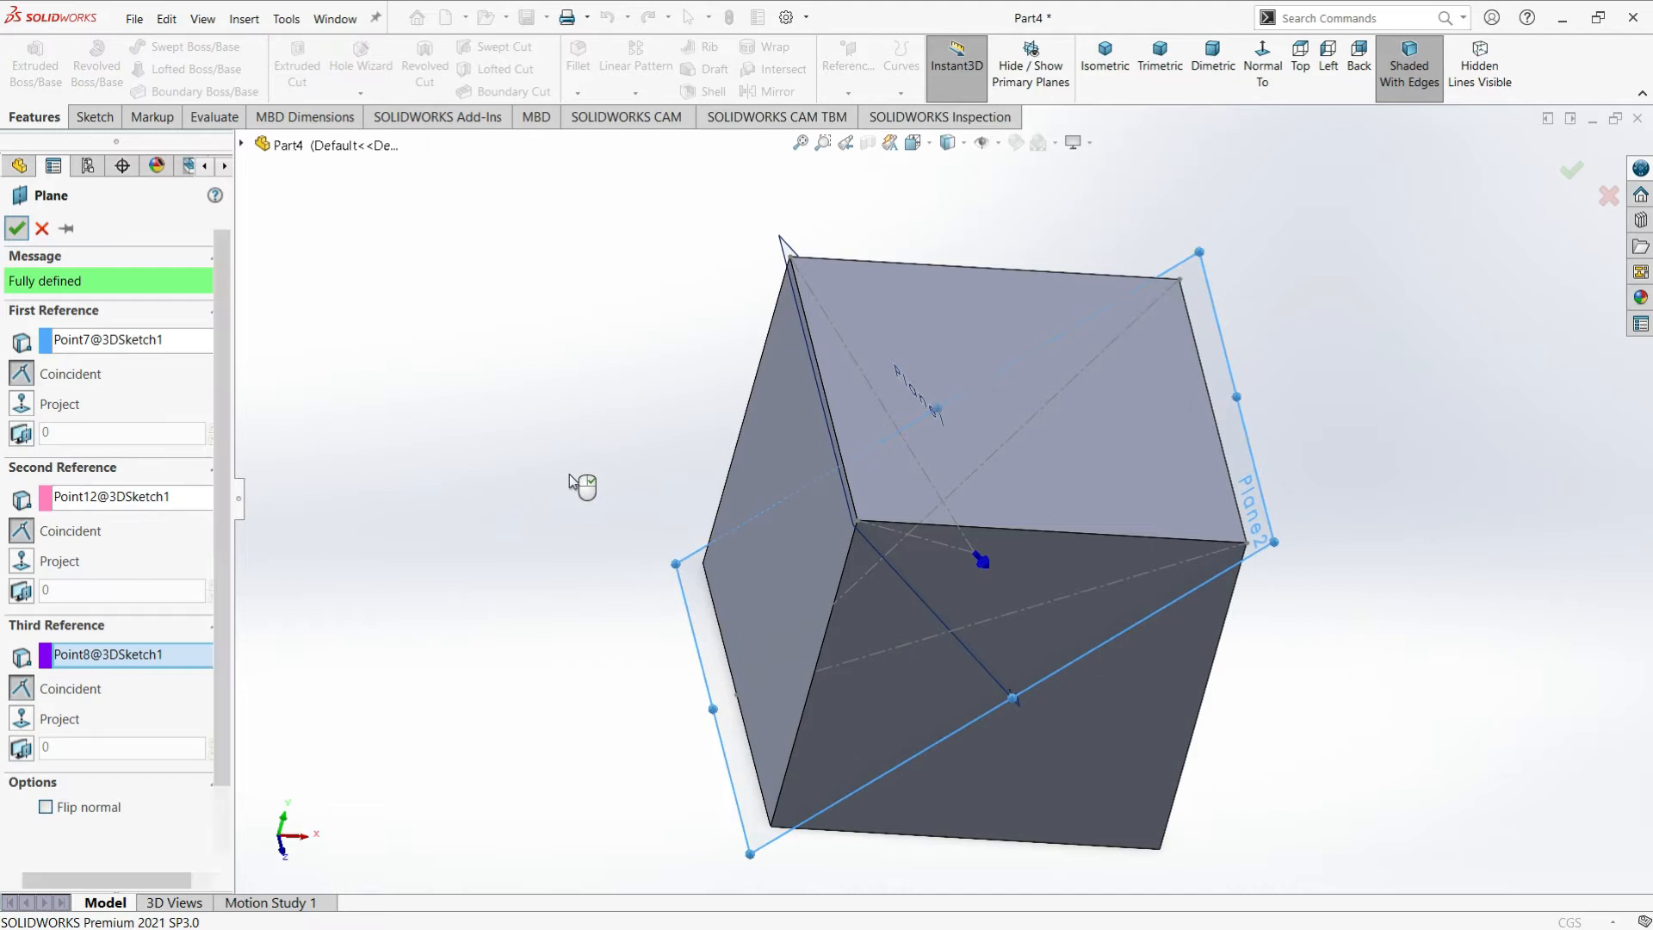
Hide the cube to inspect the two angled reference planes from different angles, and show it again
{"action": "right_click", "coordinate": [74, 425]}
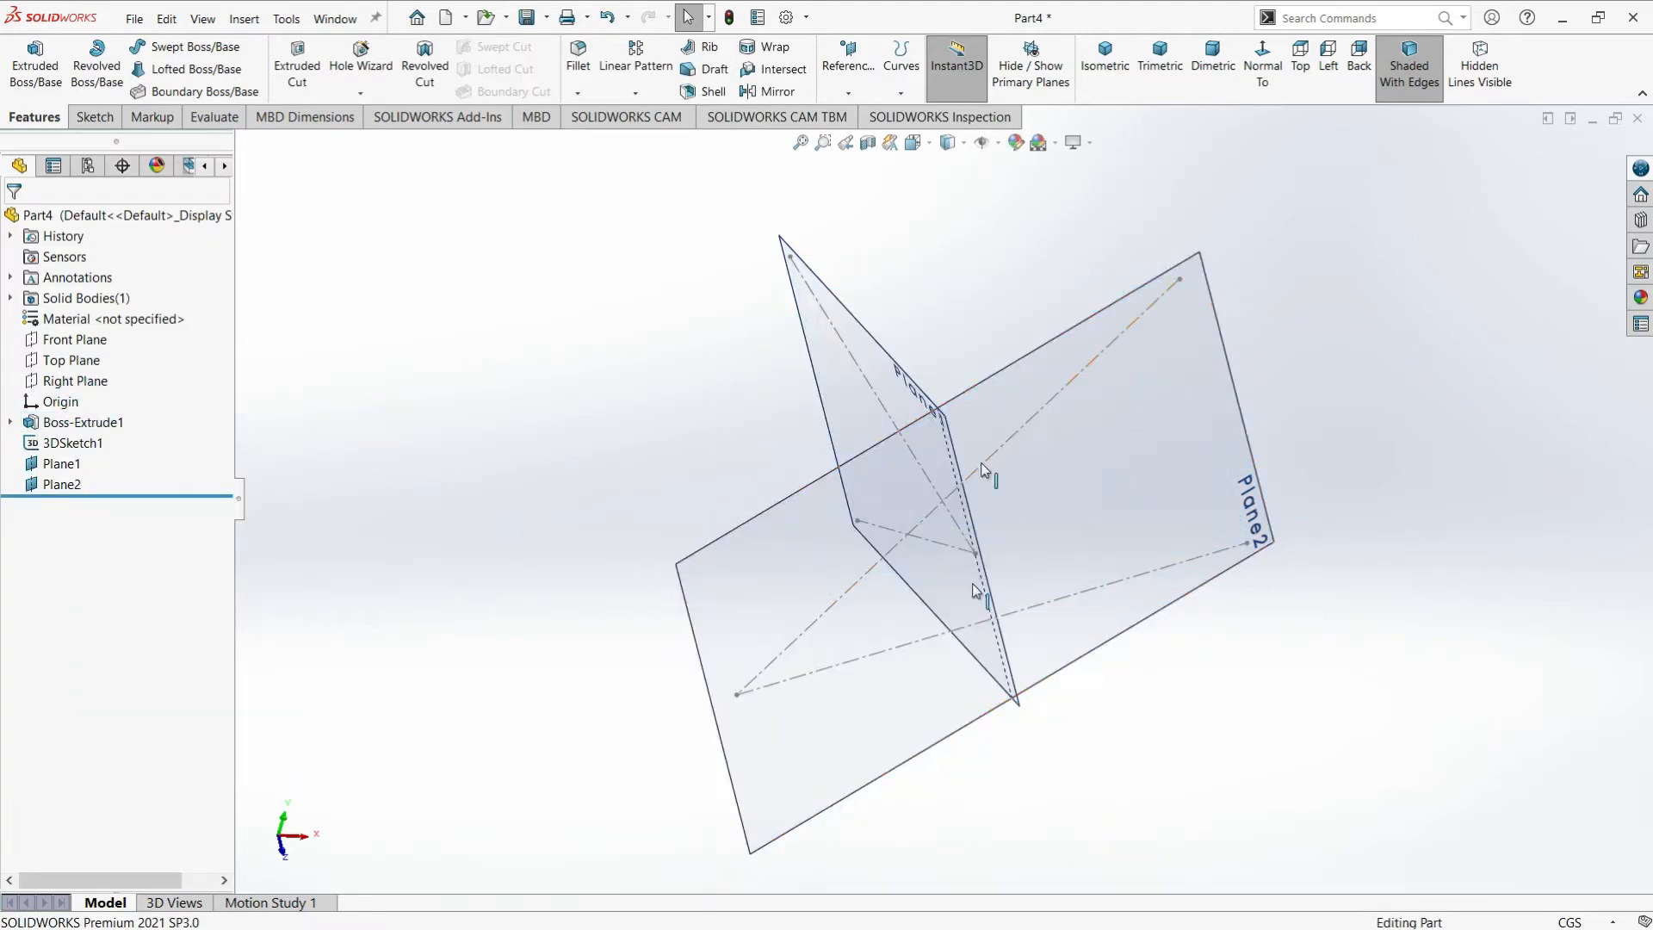
{"action": "middle_click_drag", "start_coordinate": [1362, 659], "coordinate": [1076, 577]}
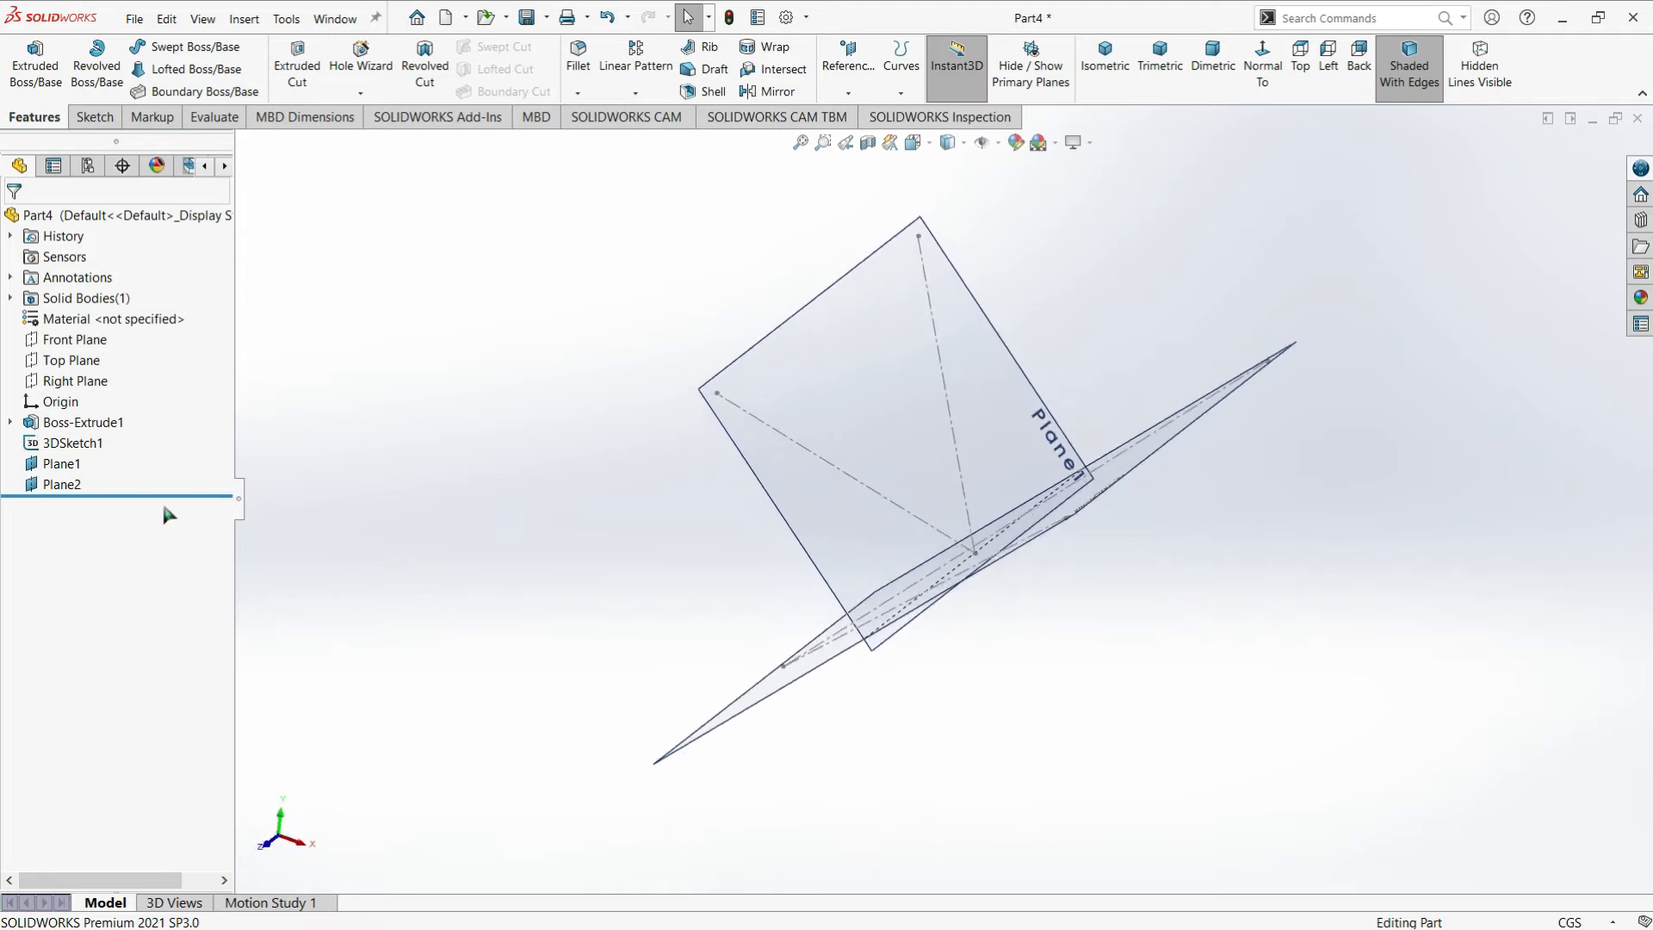
{"action": "right_click", "coordinate": [99, 425]}
{"action": "left_click", "coordinate": [115, 403]}
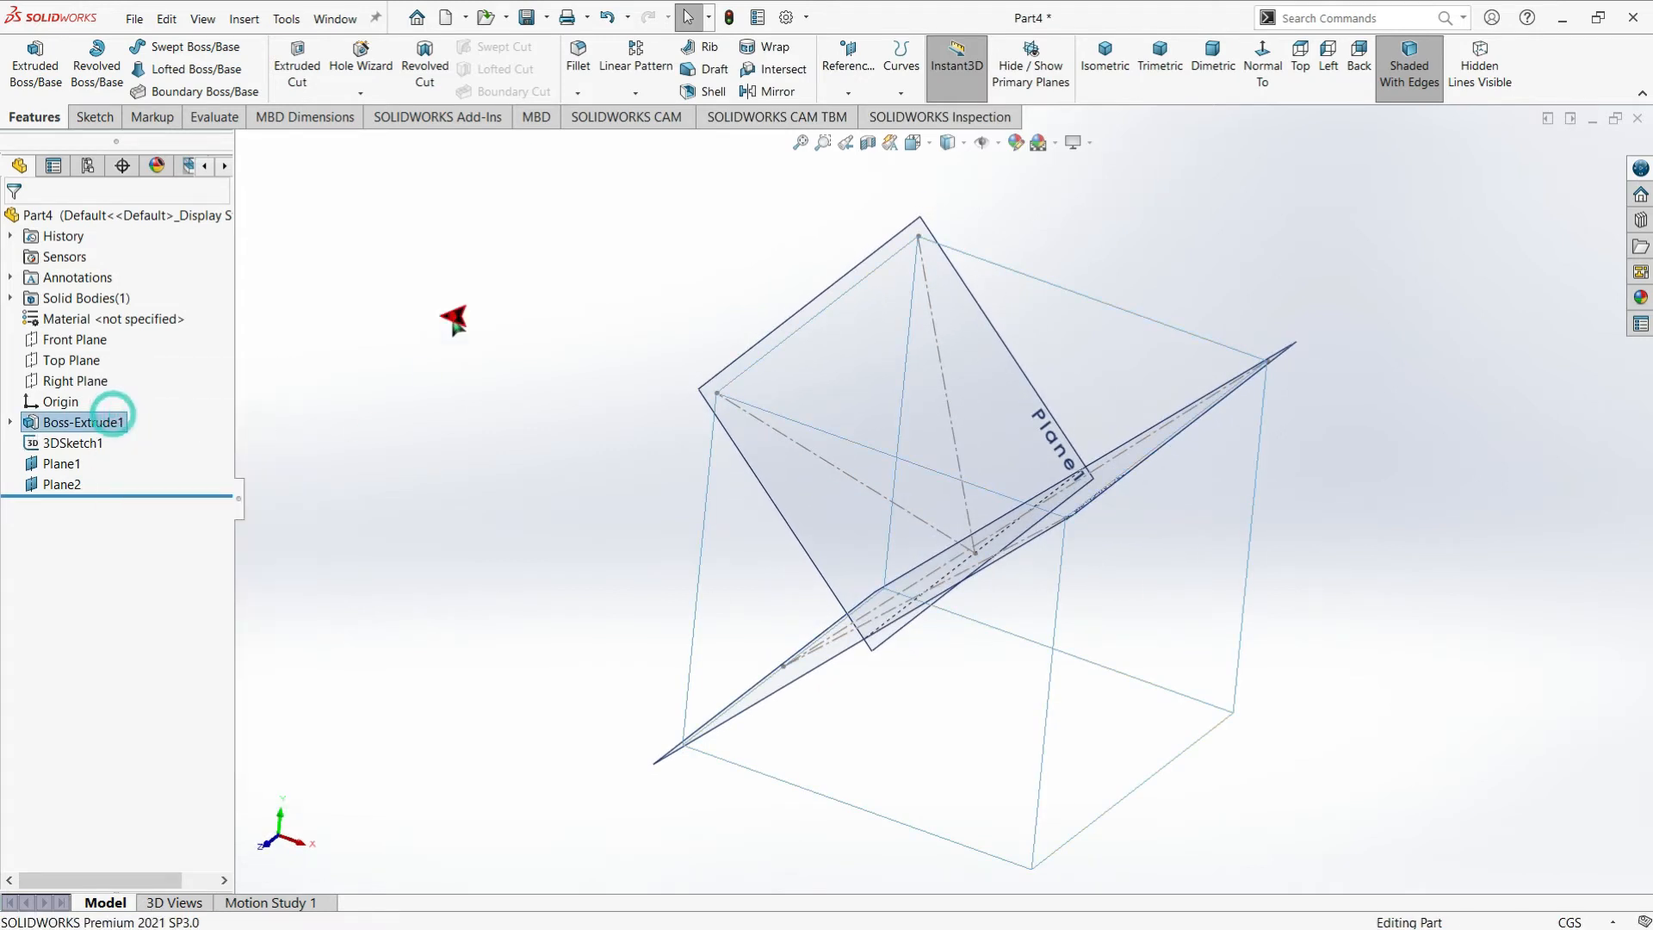
{"action": "left_click", "coordinate": [441, 474]}
Create a reference plane through the cube's upper front-left, upper back-right and lower front-right corners
{"action": "middle_click_drag", "start_coordinate": [441, 474], "coordinate": [487, 488]}
{"action": "left_click", "coordinate": [848, 92]}
{"action": "left_click", "coordinate": [883, 104]}
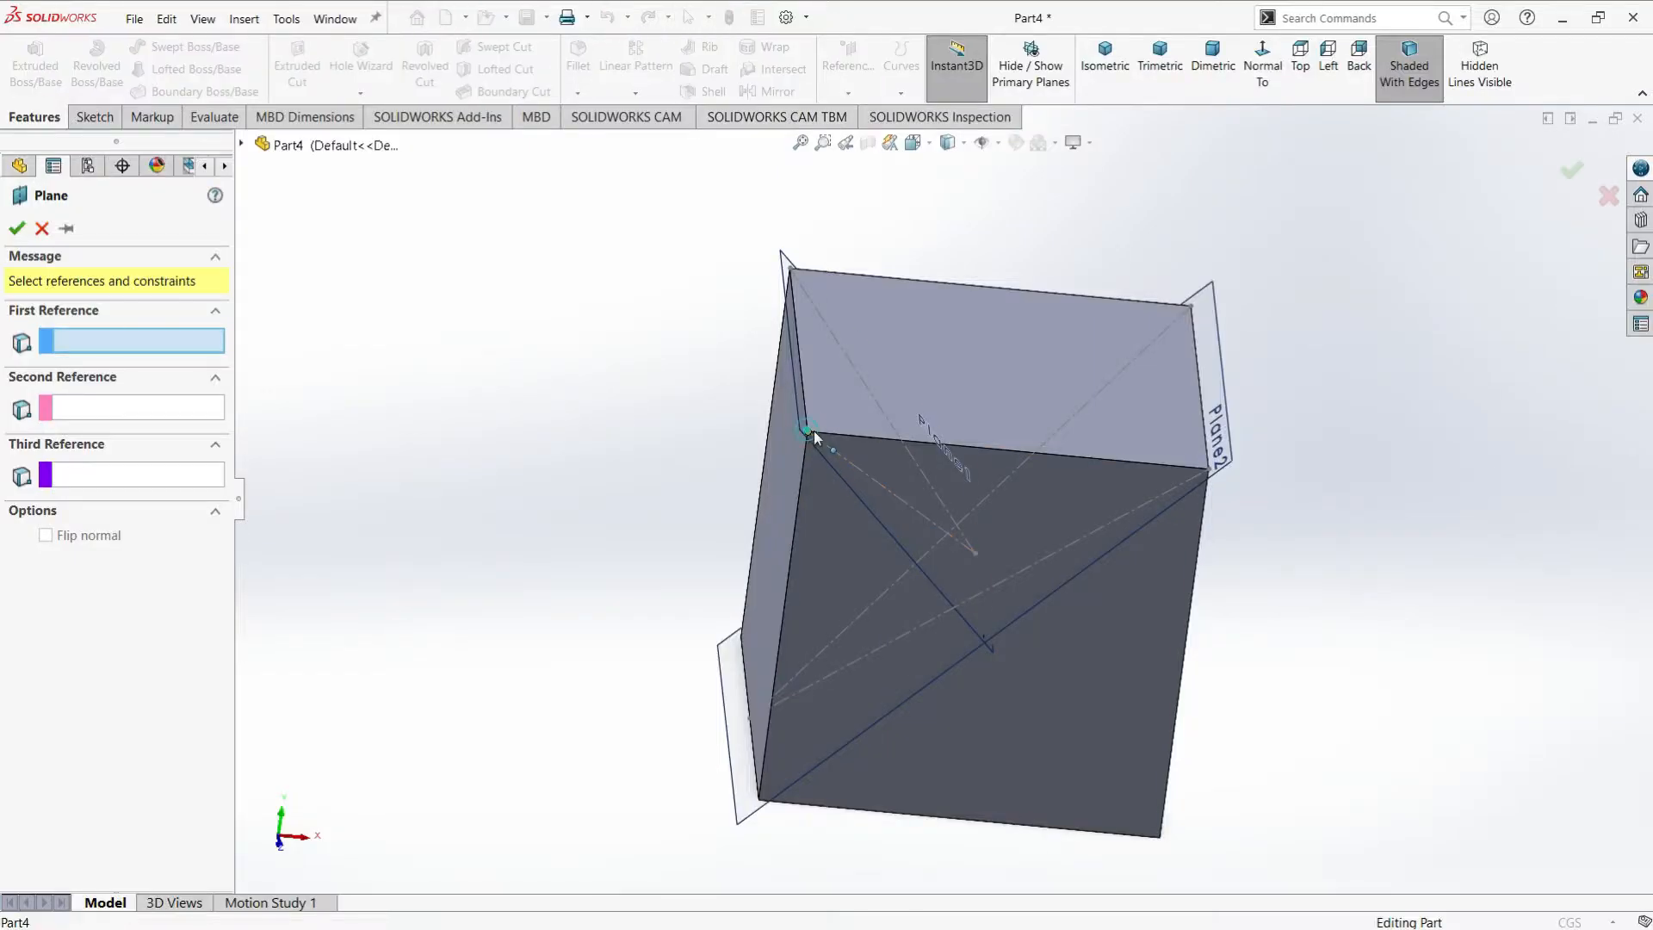
{"action": "left_click", "coordinate": [808, 433]}
{"action": "left_click", "coordinate": [1191, 306]}
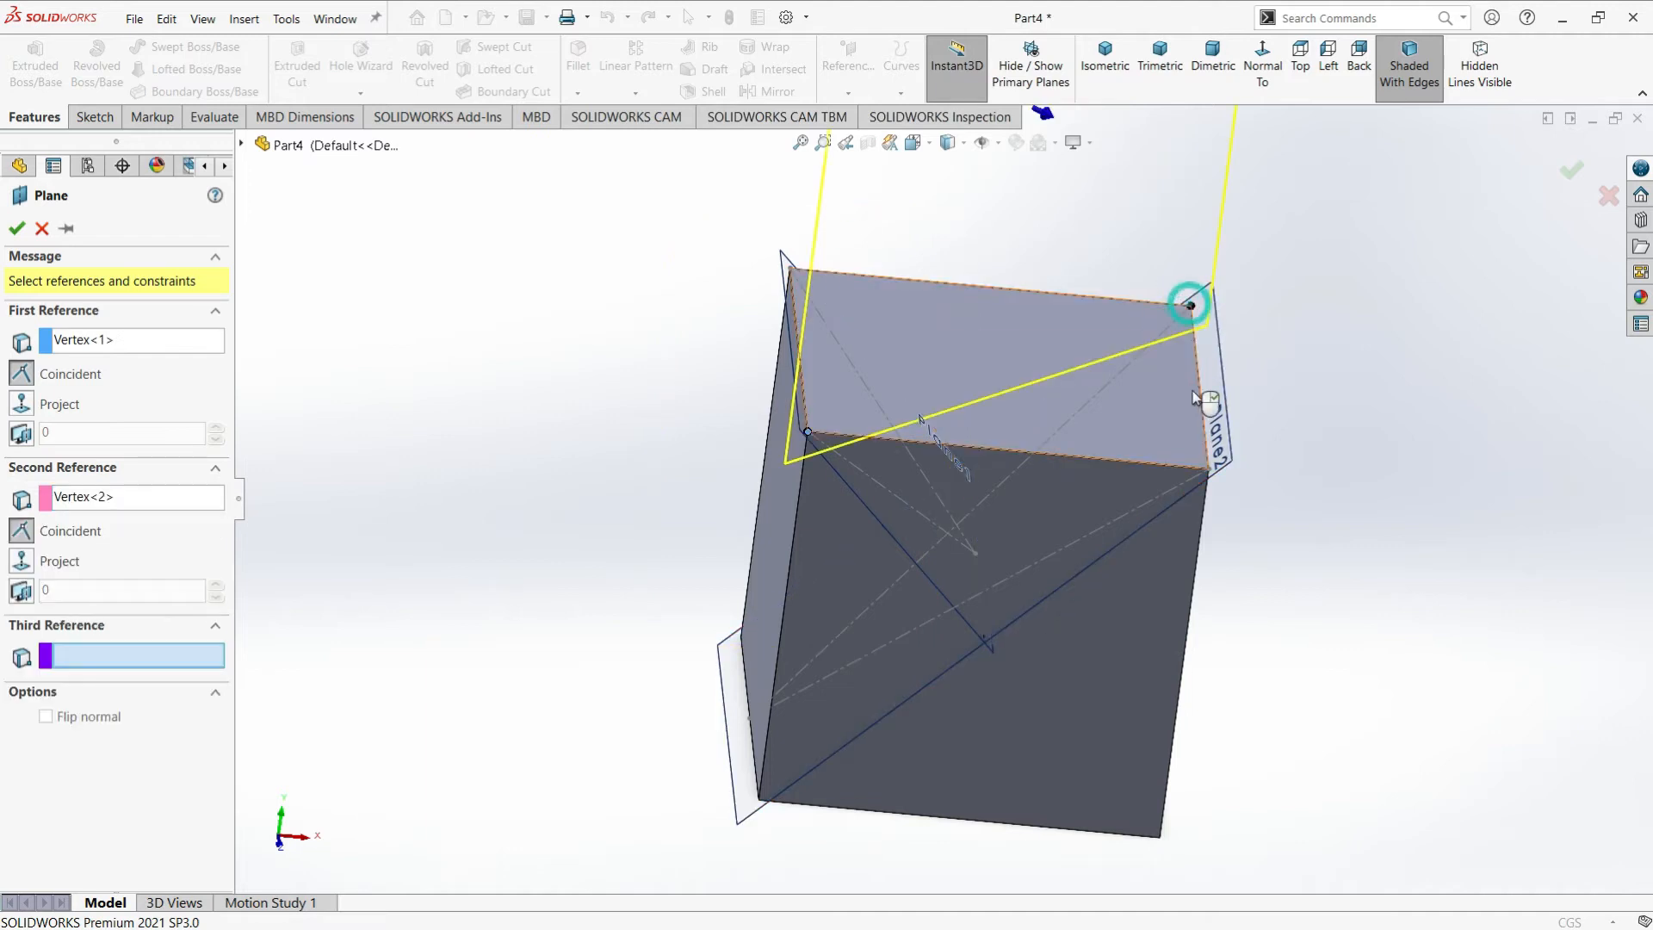
{"action": "left_click", "coordinate": [1160, 838]}
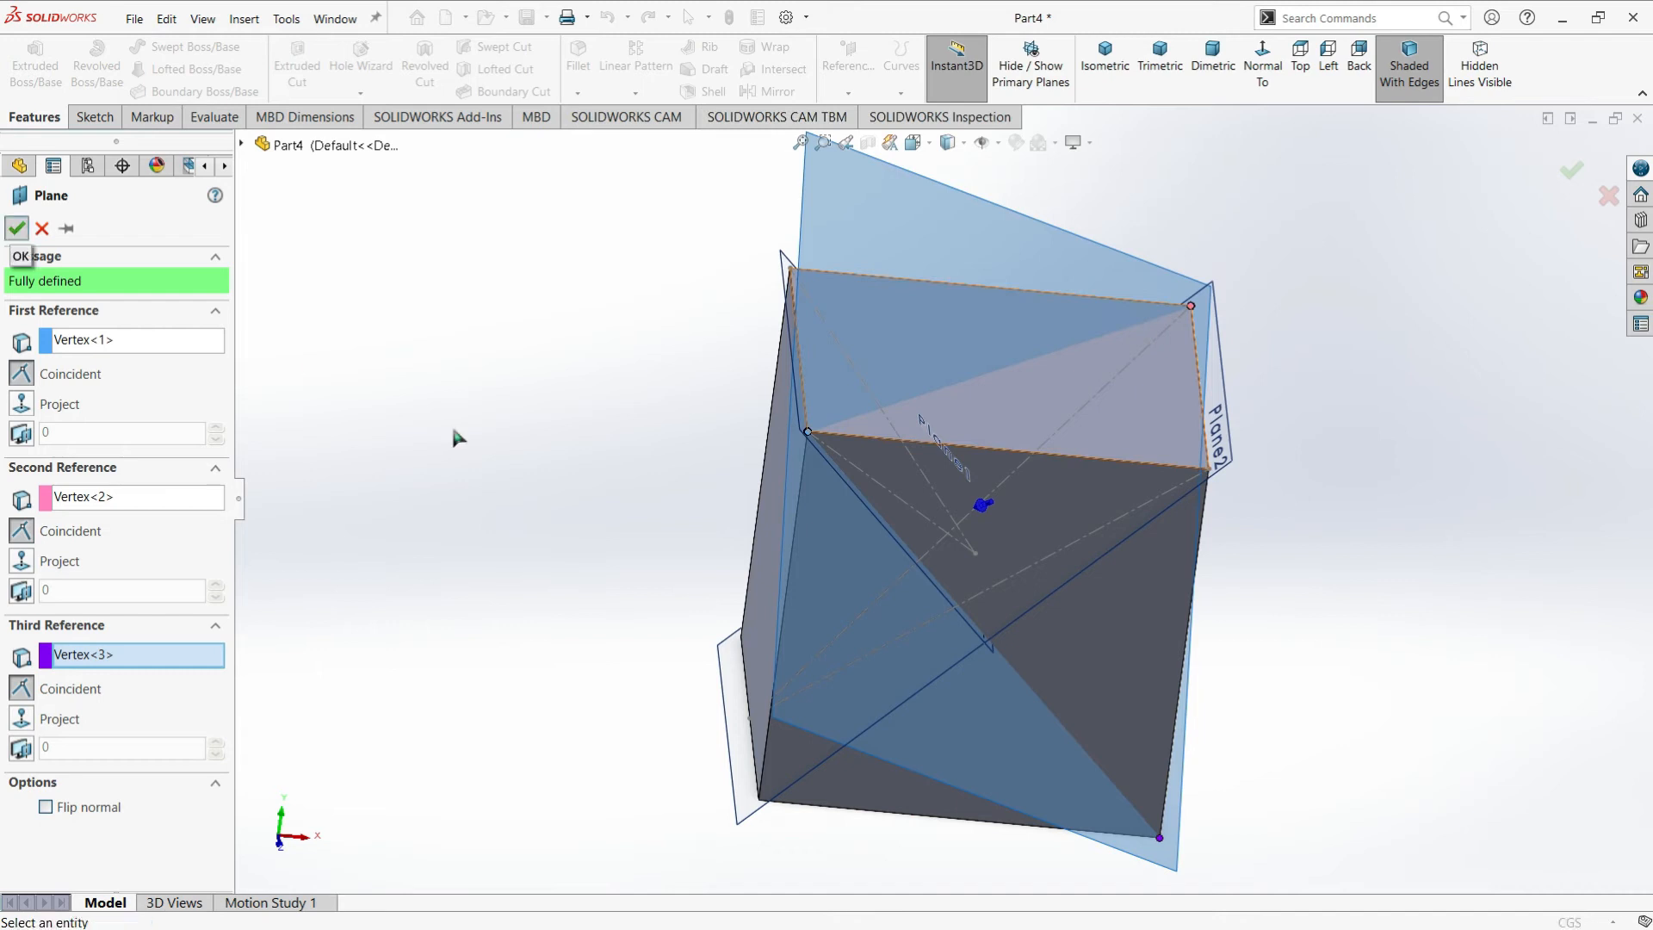
{"action": "left_click", "coordinate": [17, 228]}
Hide the cube to examine how the three reference planes cross each other, and restore its visibility
{"action": "middle_click_drag", "start_coordinate": [933, 467], "coordinate": [792, 552]}
{"action": "right_click", "coordinate": [85, 427]}
{"action": "left_click", "coordinate": [94, 402]}
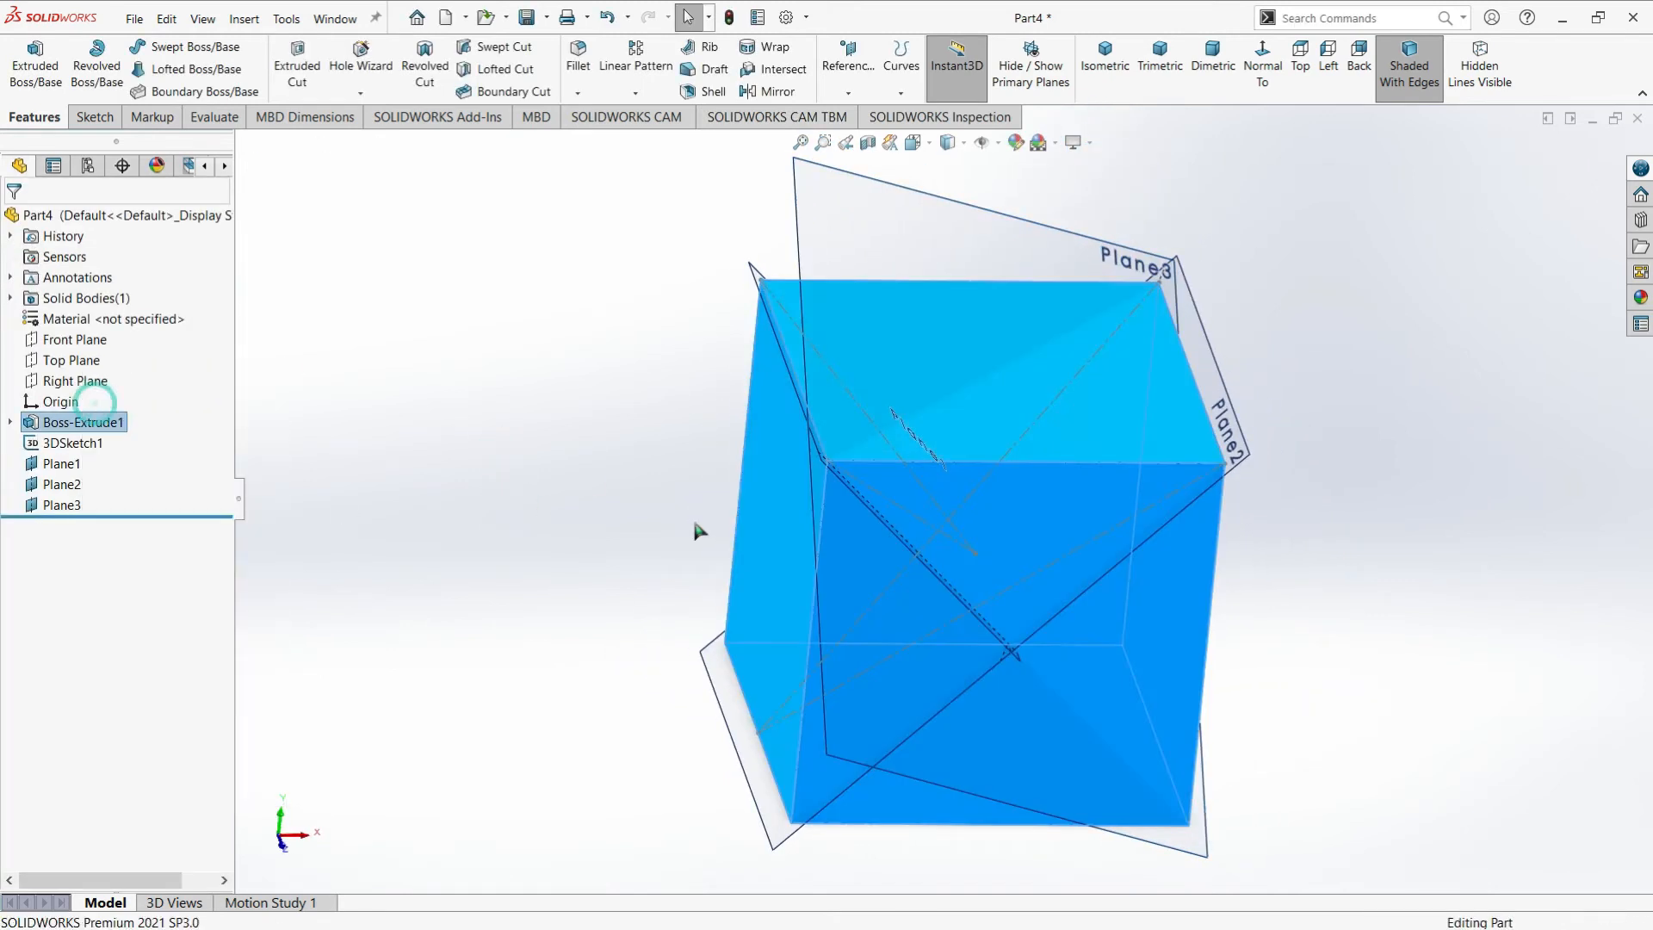
{"action": "middle_click_drag", "start_coordinate": [1111, 405], "coordinate": [303, 456]}
{"action": "right_click", "coordinate": [109, 424]}
{"action": "left_click", "coordinate": [122, 391]}
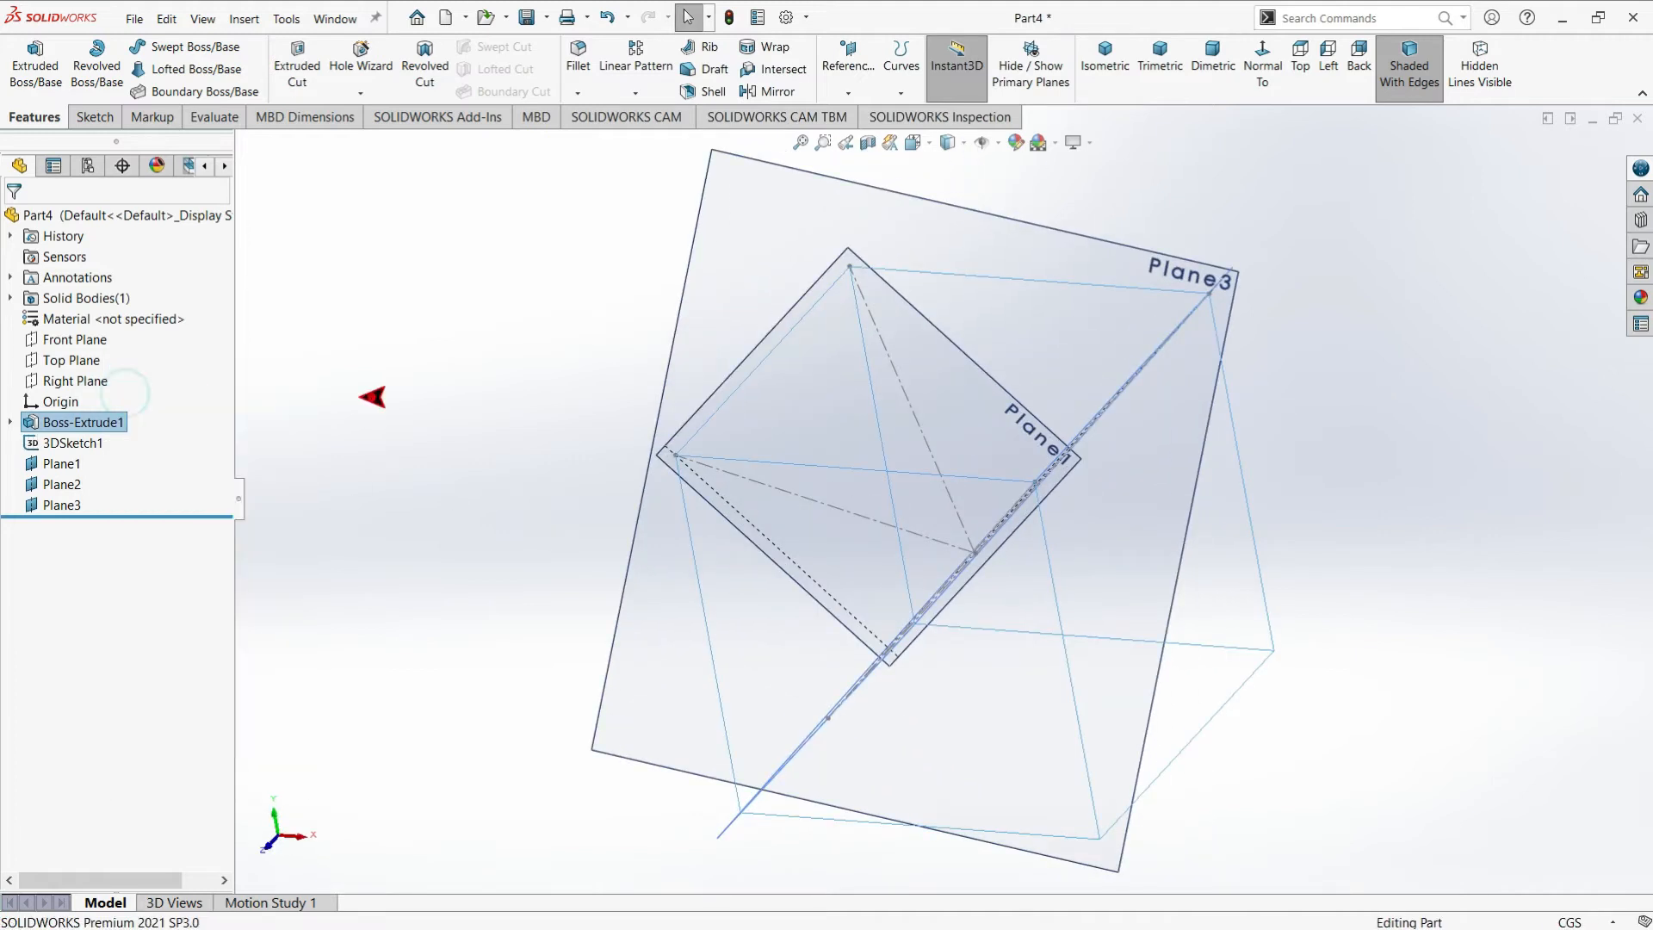
{"action": "middle_click_drag", "start_coordinate": [369, 399], "coordinate": [448, 379]}
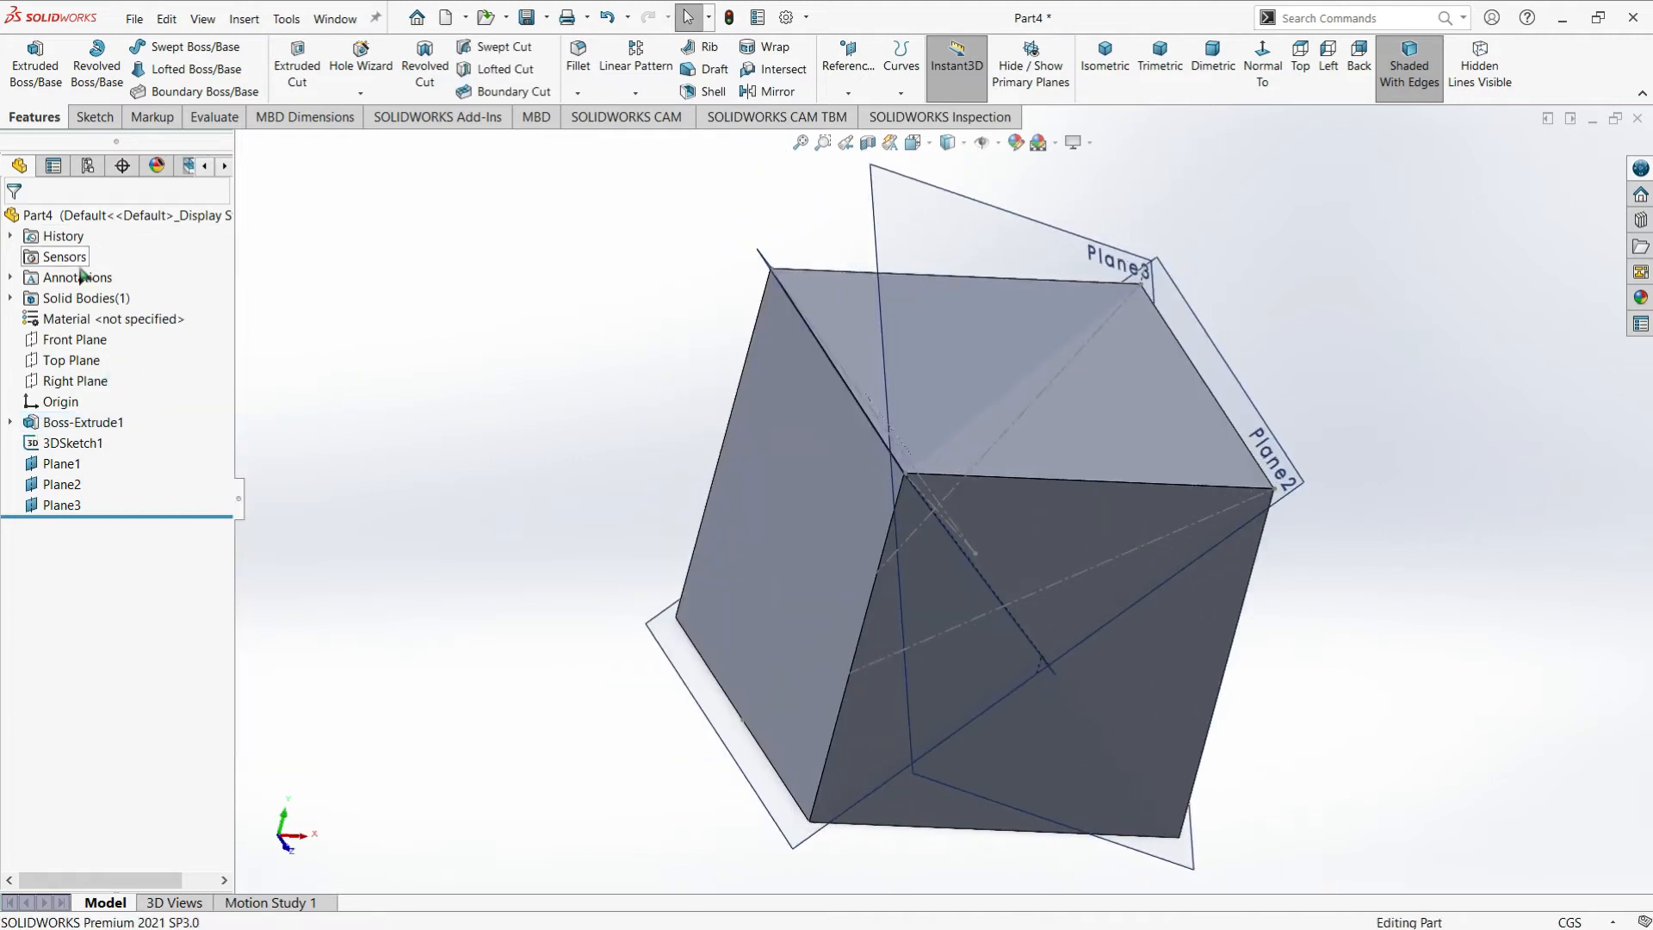
Start a sketch on the Front Plane and draw a horizontal centerline from the origin out past the cube's left side
{"action": "left_click", "coordinate": [75, 339]}
{"action": "left_click", "coordinate": [93, 118]}
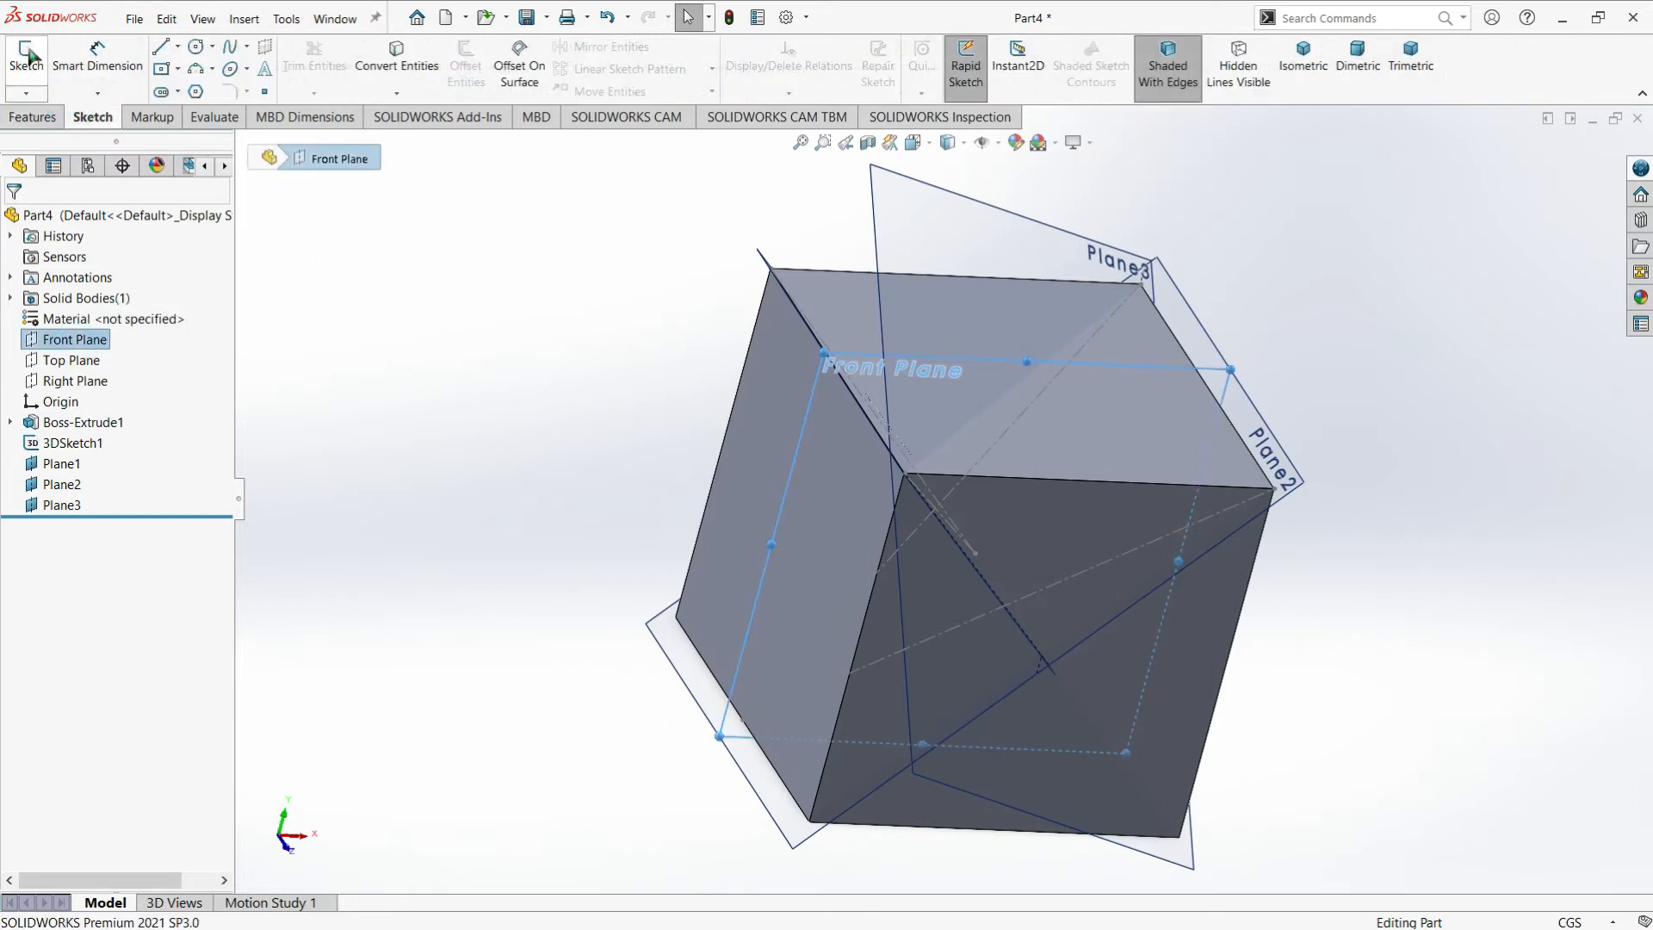
{"action": "left_click", "coordinate": [25, 58]}
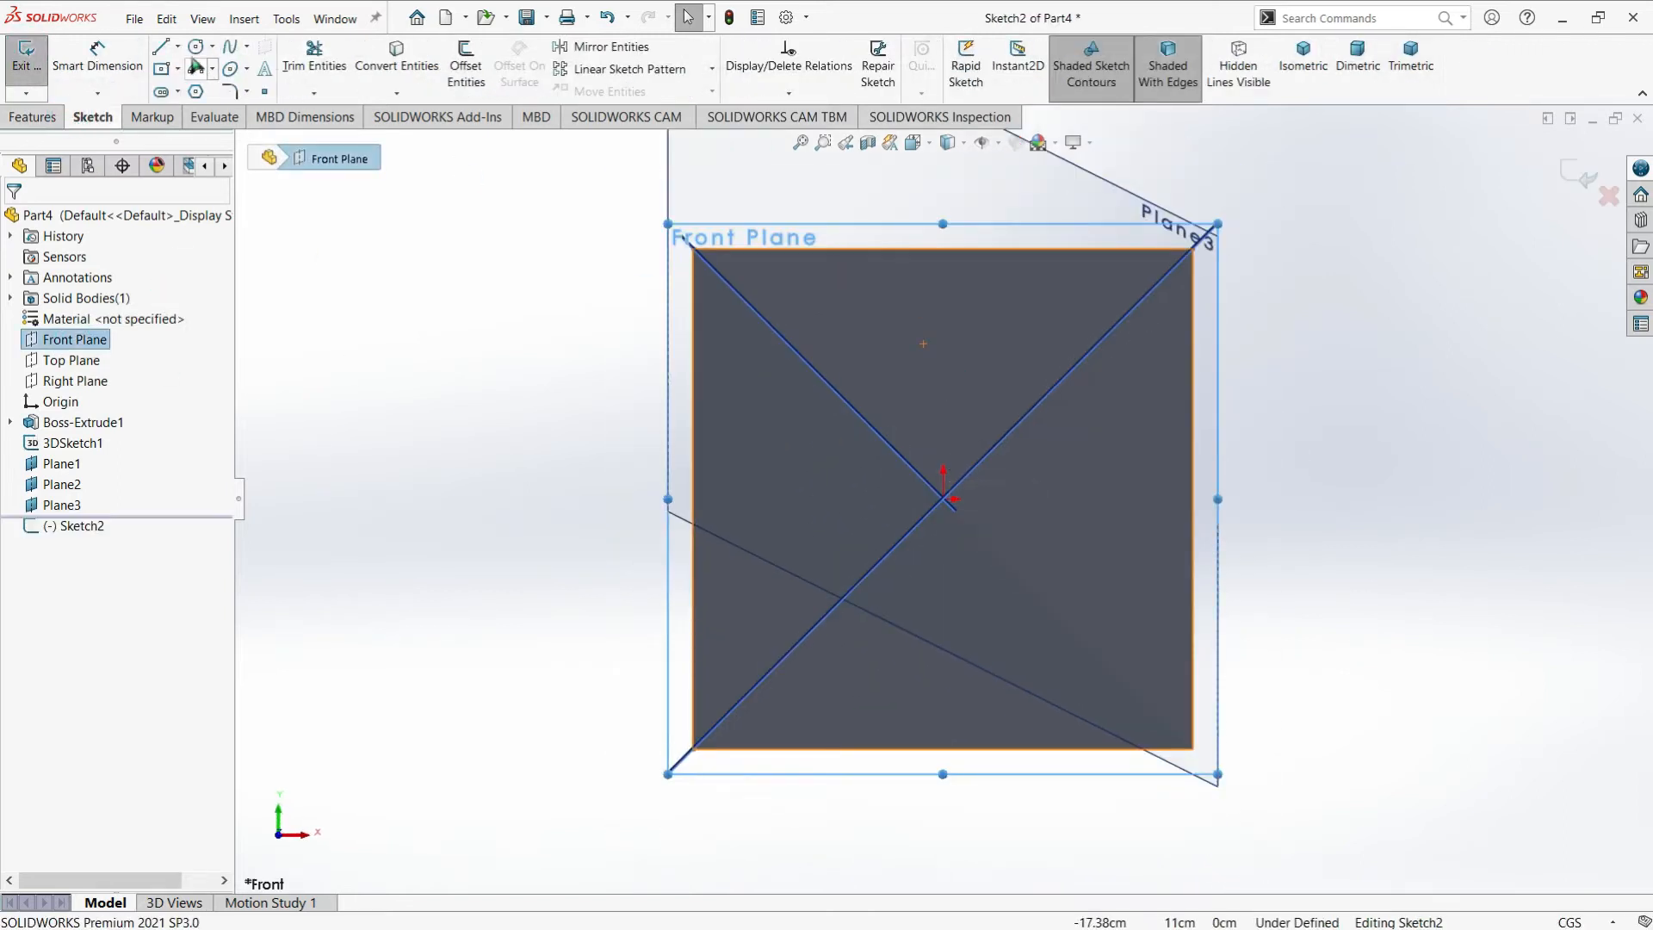
{"action": "left_click", "coordinate": [178, 47]}
{"action": "left_click", "coordinate": [207, 89]}
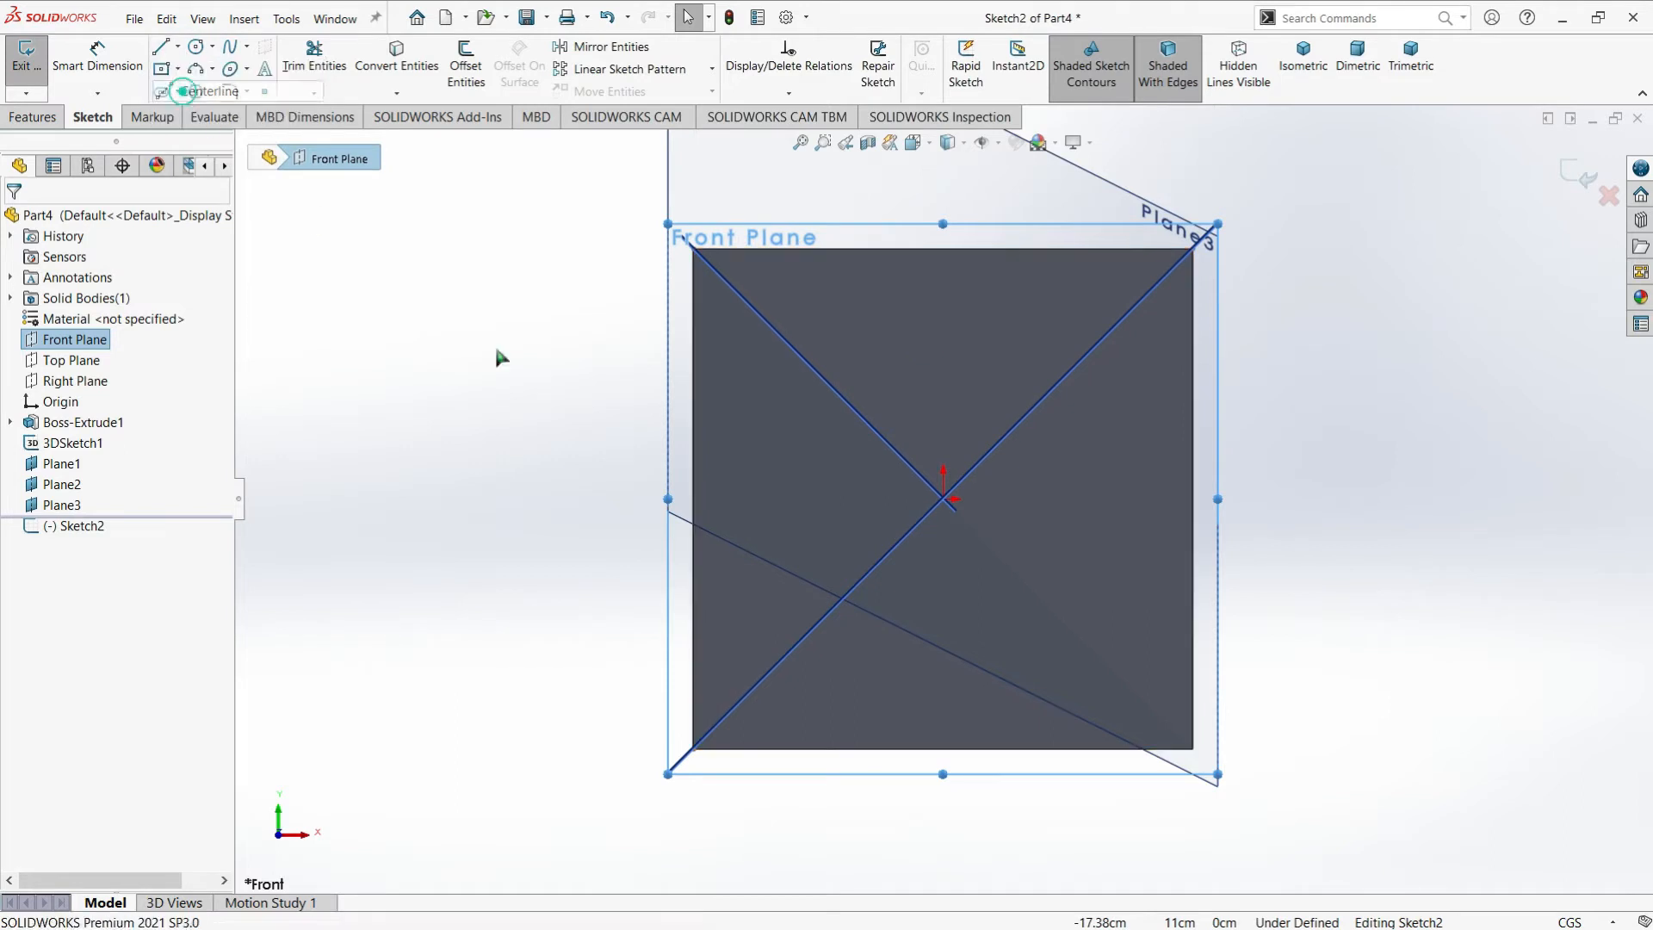
{"action": "left_click", "coordinate": [946, 499]}
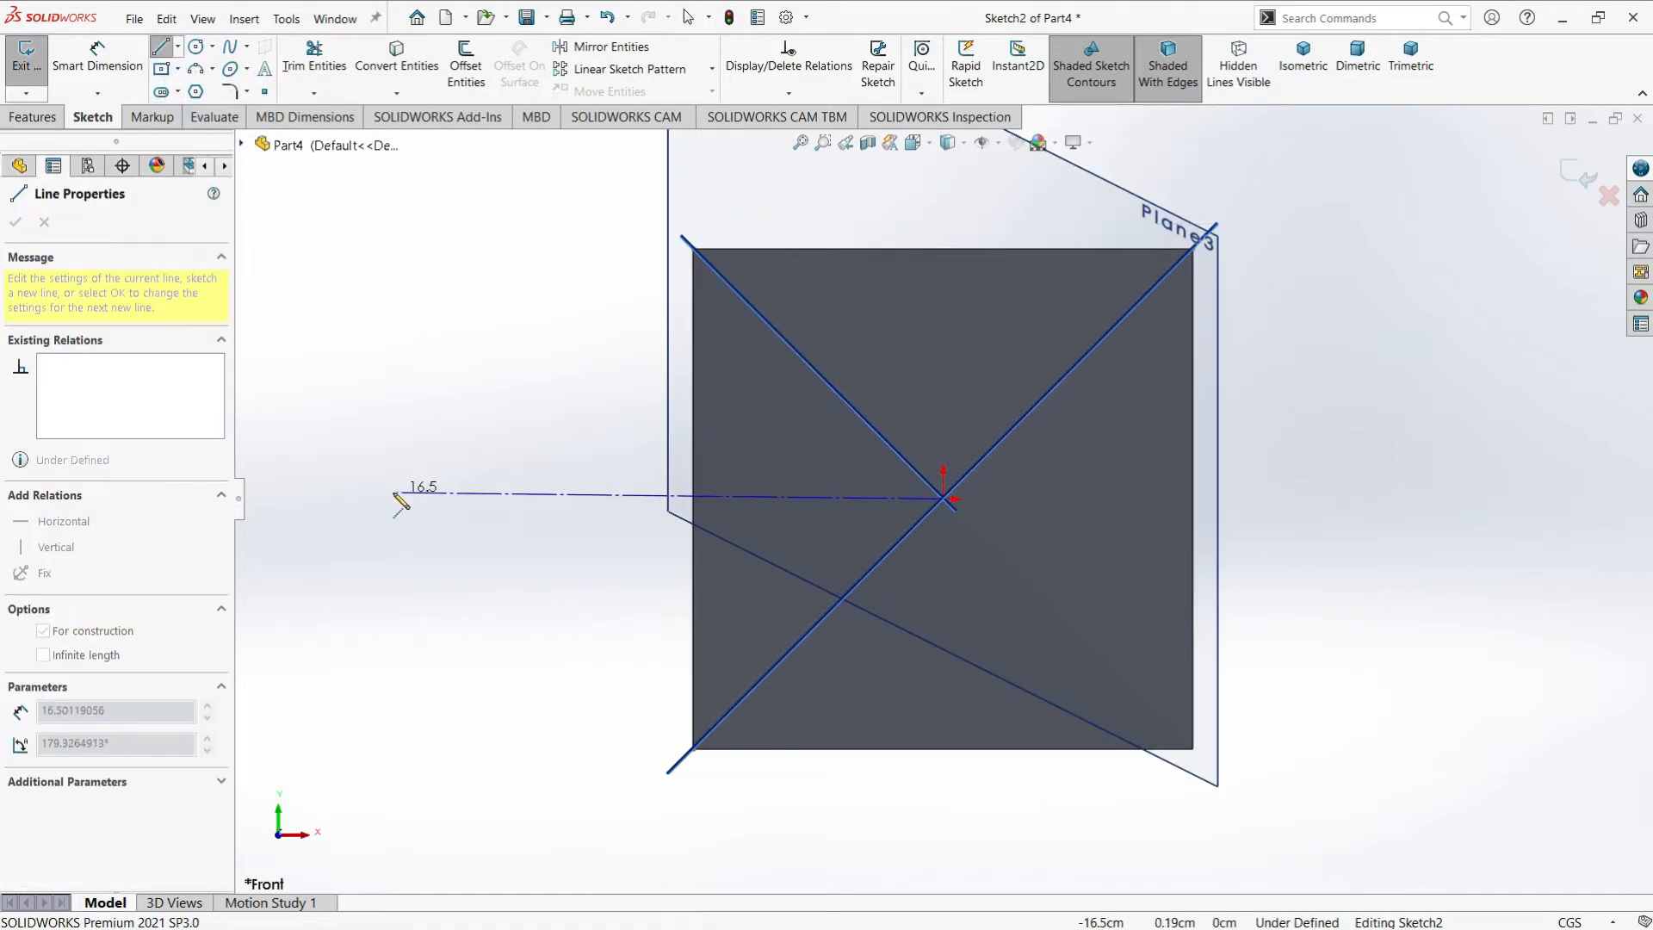
{"action": "left_click", "coordinate": [445, 499]}
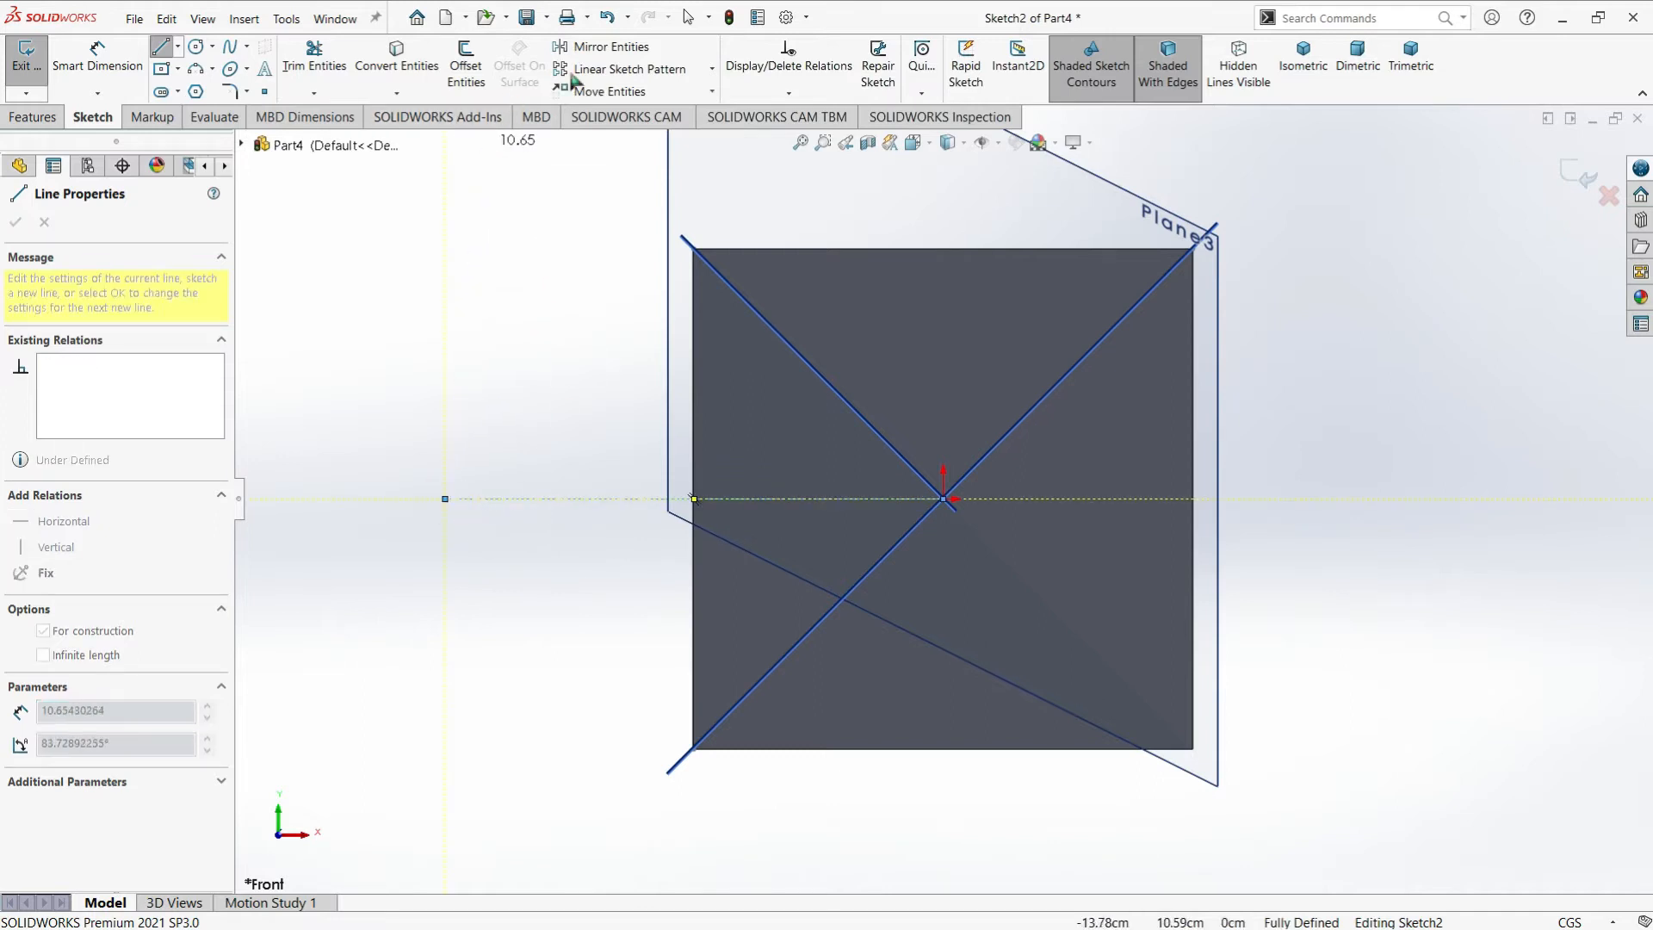
Circular-pattern the horizontal centerline about the origin with 10 equally spaced instances over 360 degrees
{"action": "left_click", "coordinate": [712, 70]}
{"action": "left_click", "coordinate": [617, 114]}
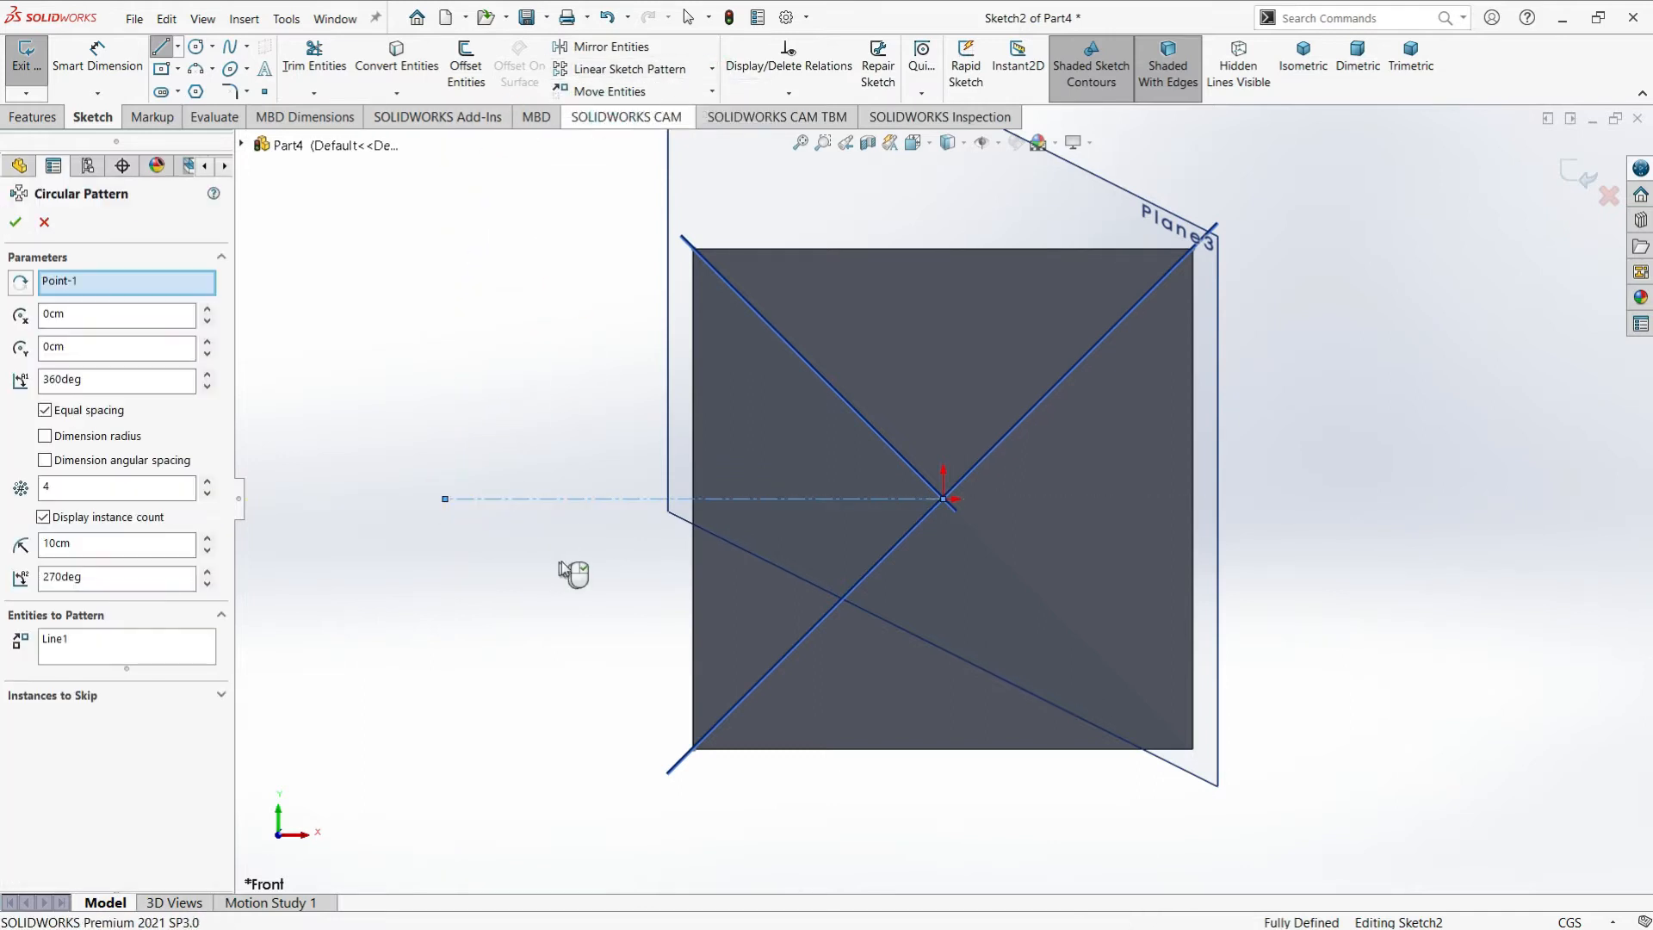
{"action": "double_click", "coordinate": [79, 491]}
{"action": "type", "text": "10"}
{"action": "left_click", "coordinate": [26, 229]}
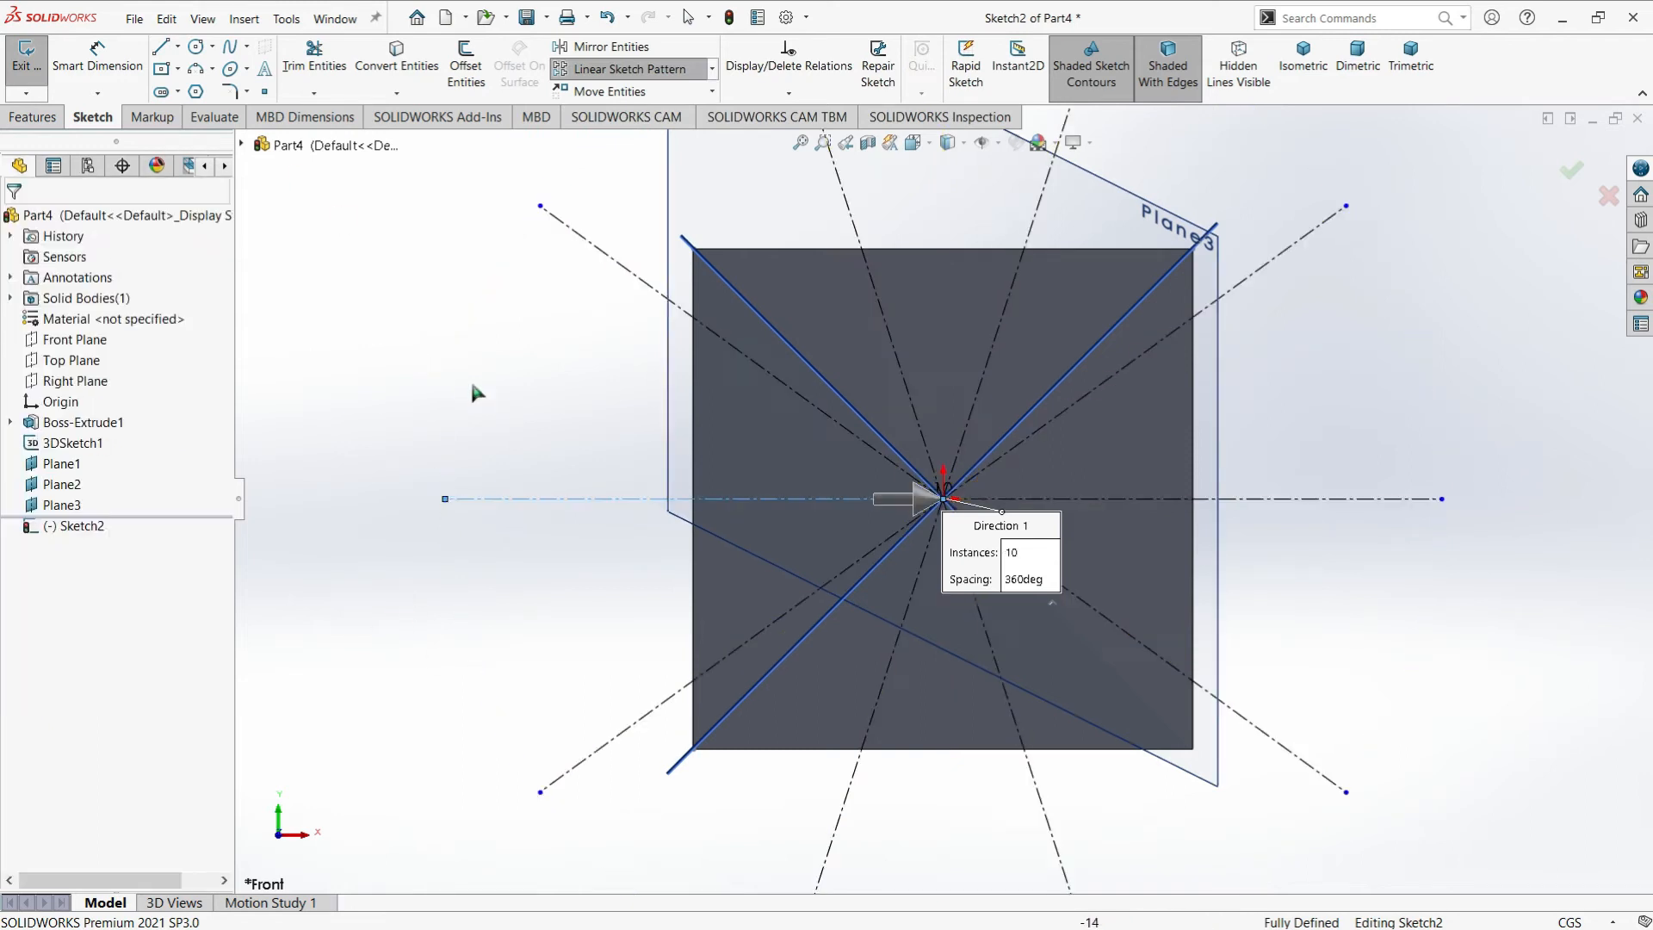
Sketch an open chain of five connected lines in the empty area below the cube and exit the sketch
{"action": "scroll", "coordinate": [782, 664], "scroll_direction": "up", "scroll_amount": 5}
{"action": "scroll", "coordinate": [995, 768], "scroll_direction": "down", "scroll_amount": 3}
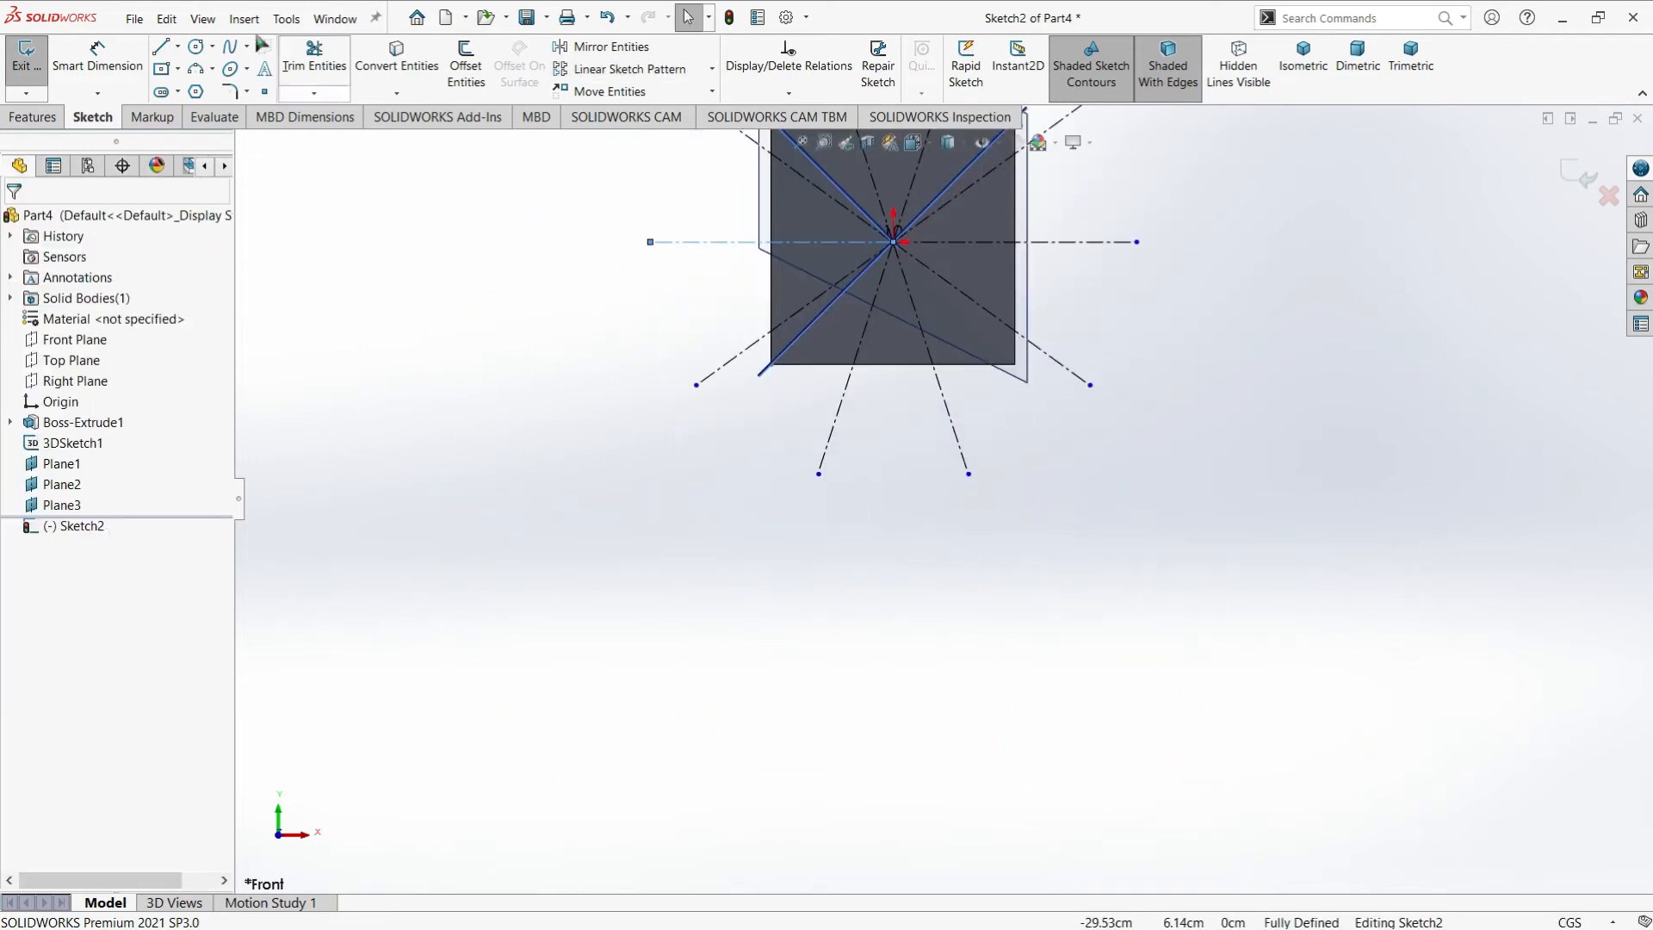
{"action": "left_click", "coordinate": [177, 45]}
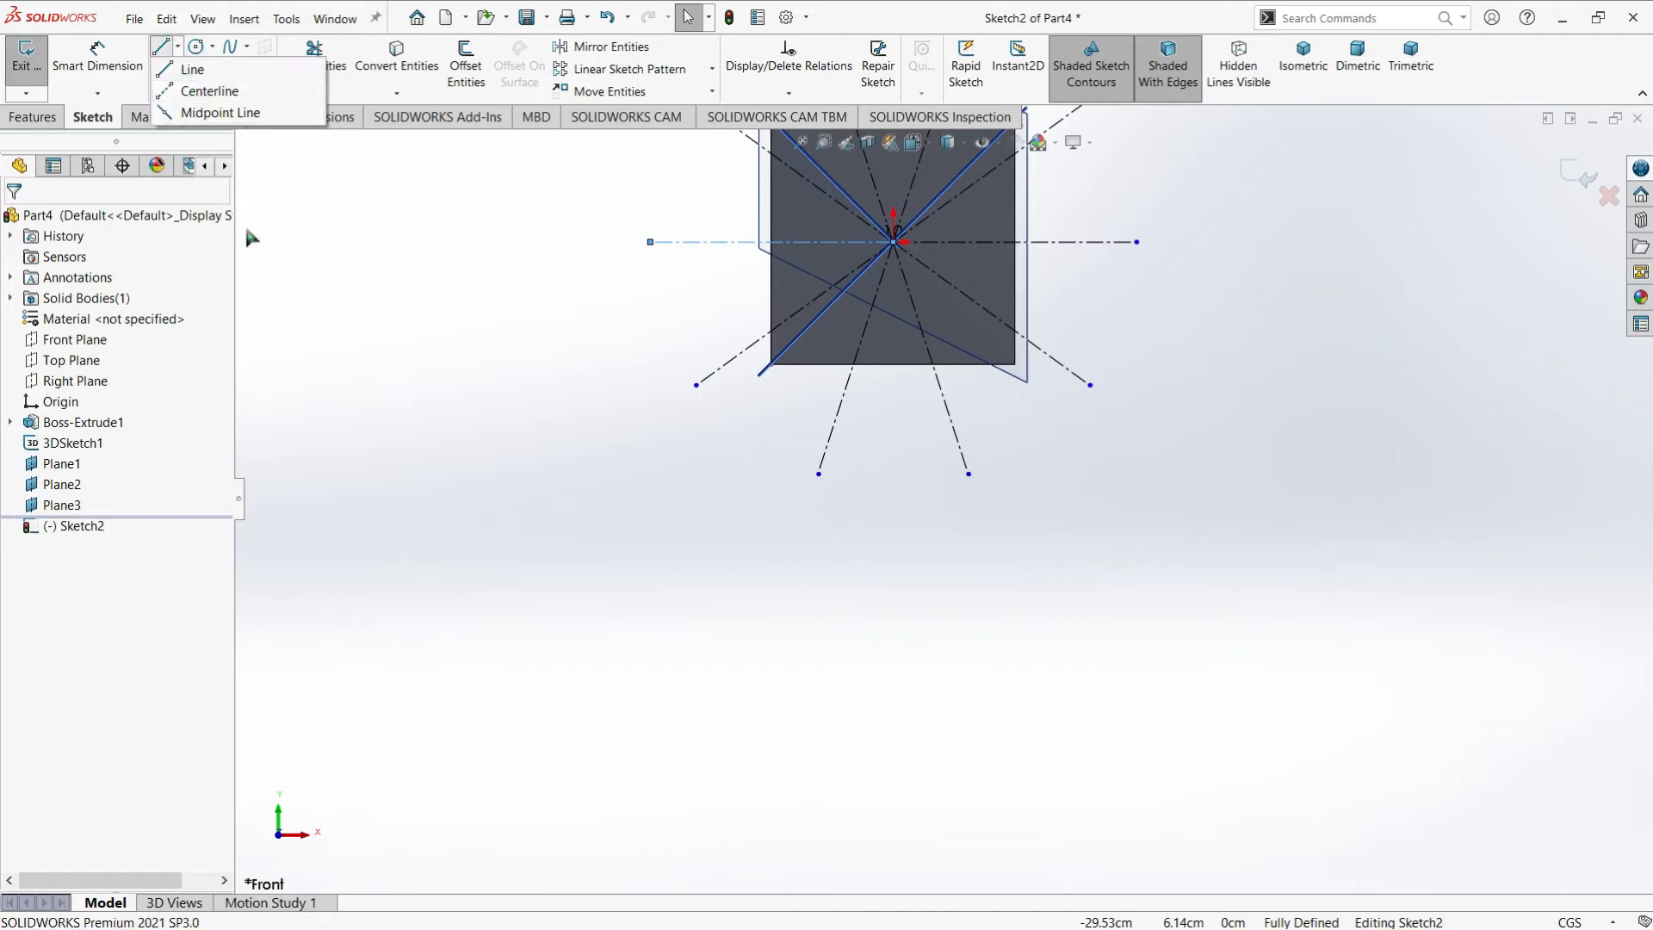
{"action": "key", "text": "l"}
{"action": "left_click", "coordinate": [716, 704]}
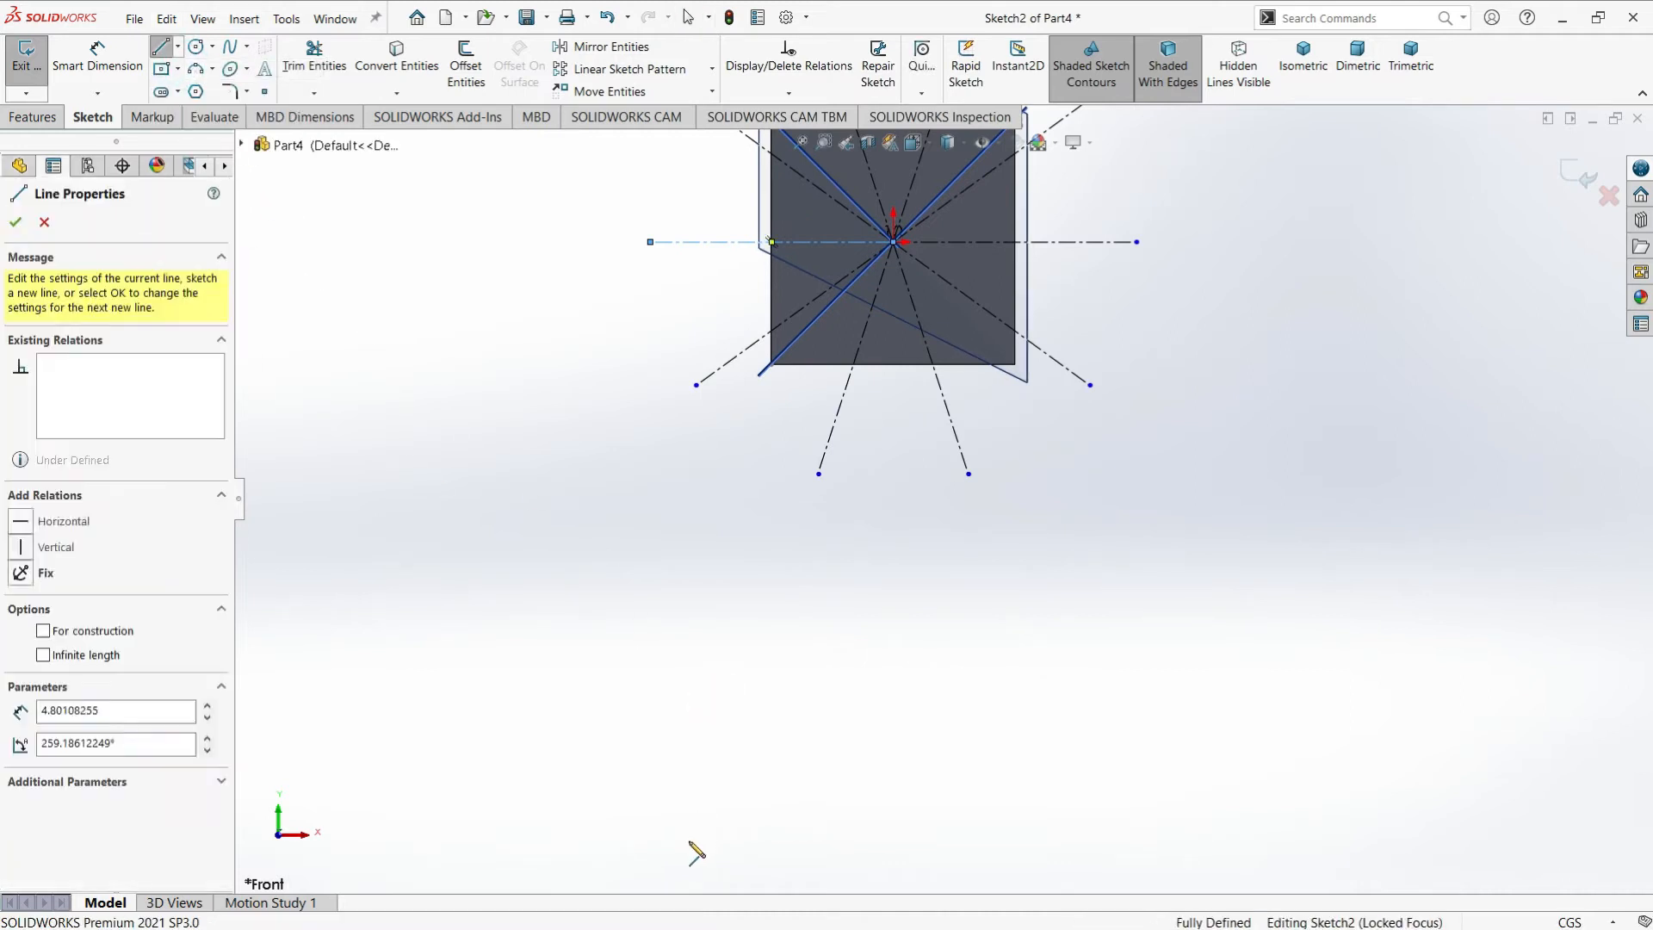
{"action": "left_click", "coordinate": [627, 847]}
{"action": "left_click", "coordinate": [1090, 882]}
{"action": "left_click", "coordinate": [1315, 775]}
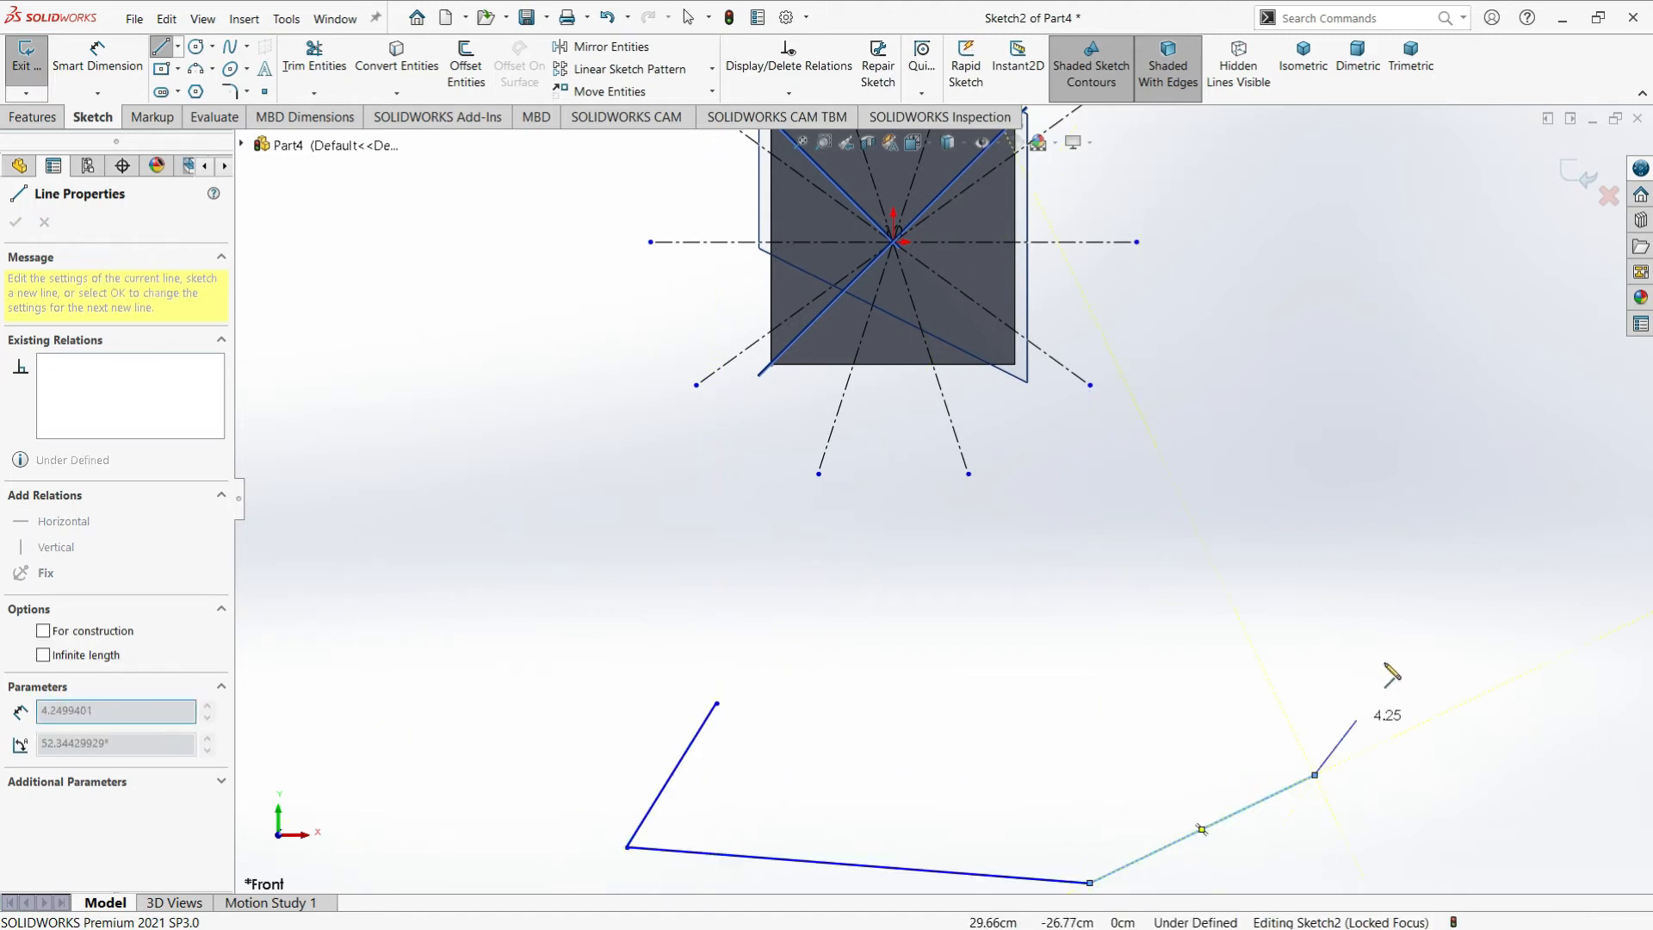
{"action": "left_click", "coordinate": [1202, 644]}
{"action": "key", "text": "Escape"}
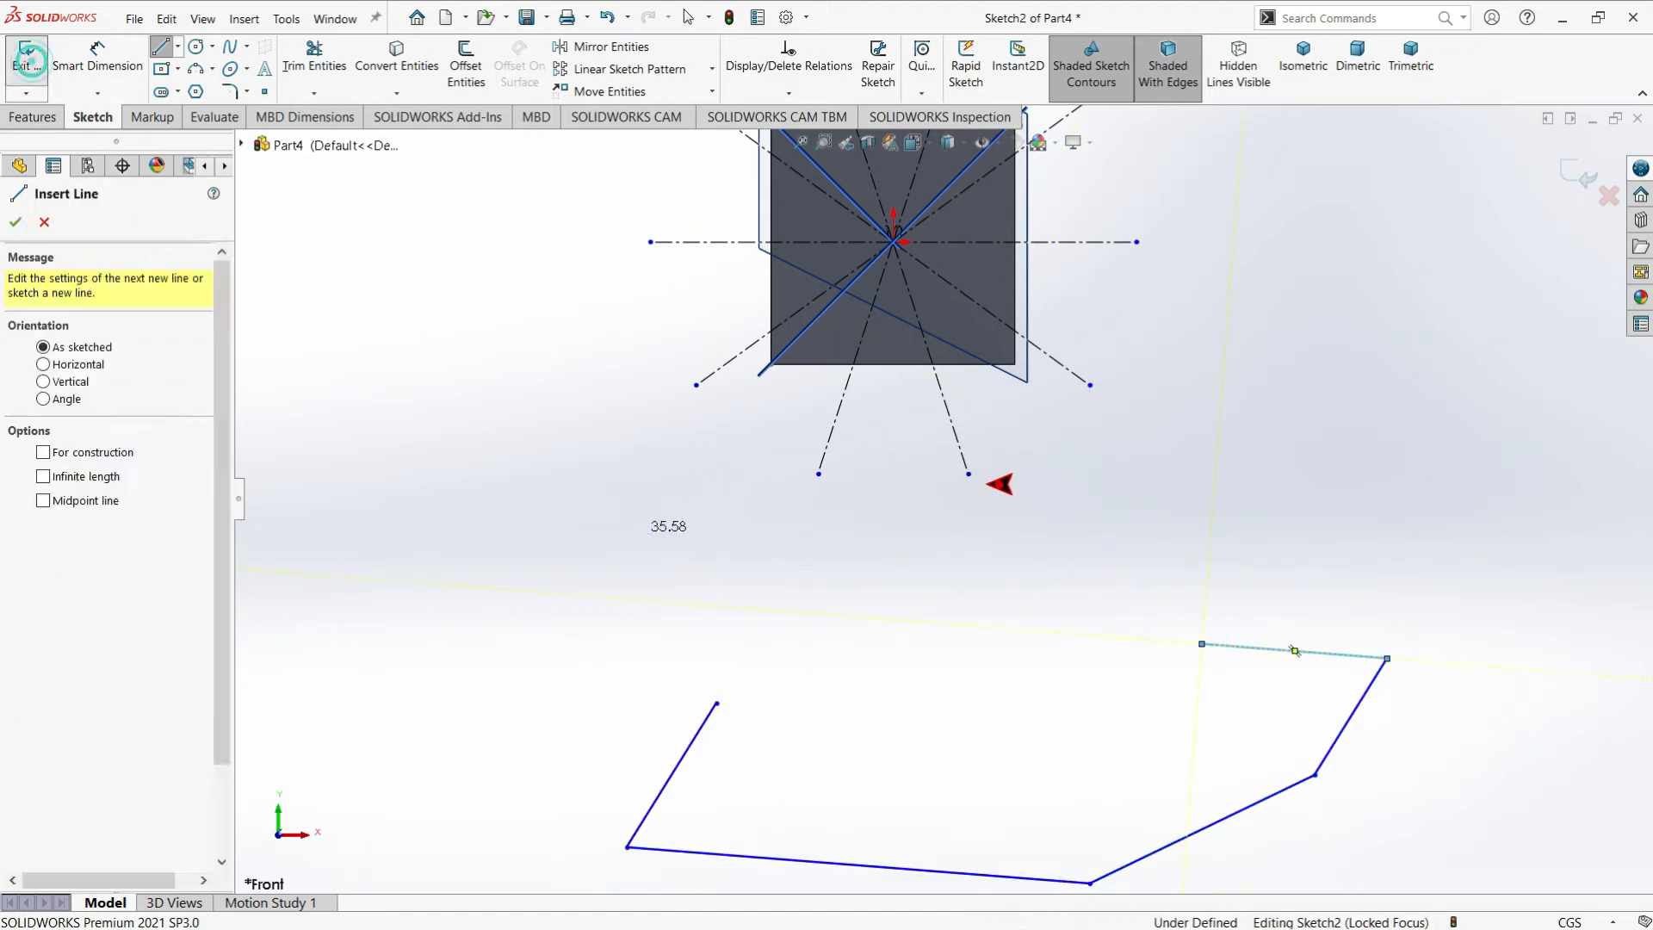
{"action": "key", "text": "Escape"}
{"action": "scroll", "coordinate": [1031, 513], "scroll_direction": "up", "scroll_amount": 4}
{"action": "middle_click_drag", "start_coordinate": [1005, 486], "coordinate": [928, 549]}
{"action": "left_click", "coordinate": [1118, 341]}
{"action": "scroll", "coordinate": [915, 291], "scroll_direction": "down", "scroll_amount": 4}
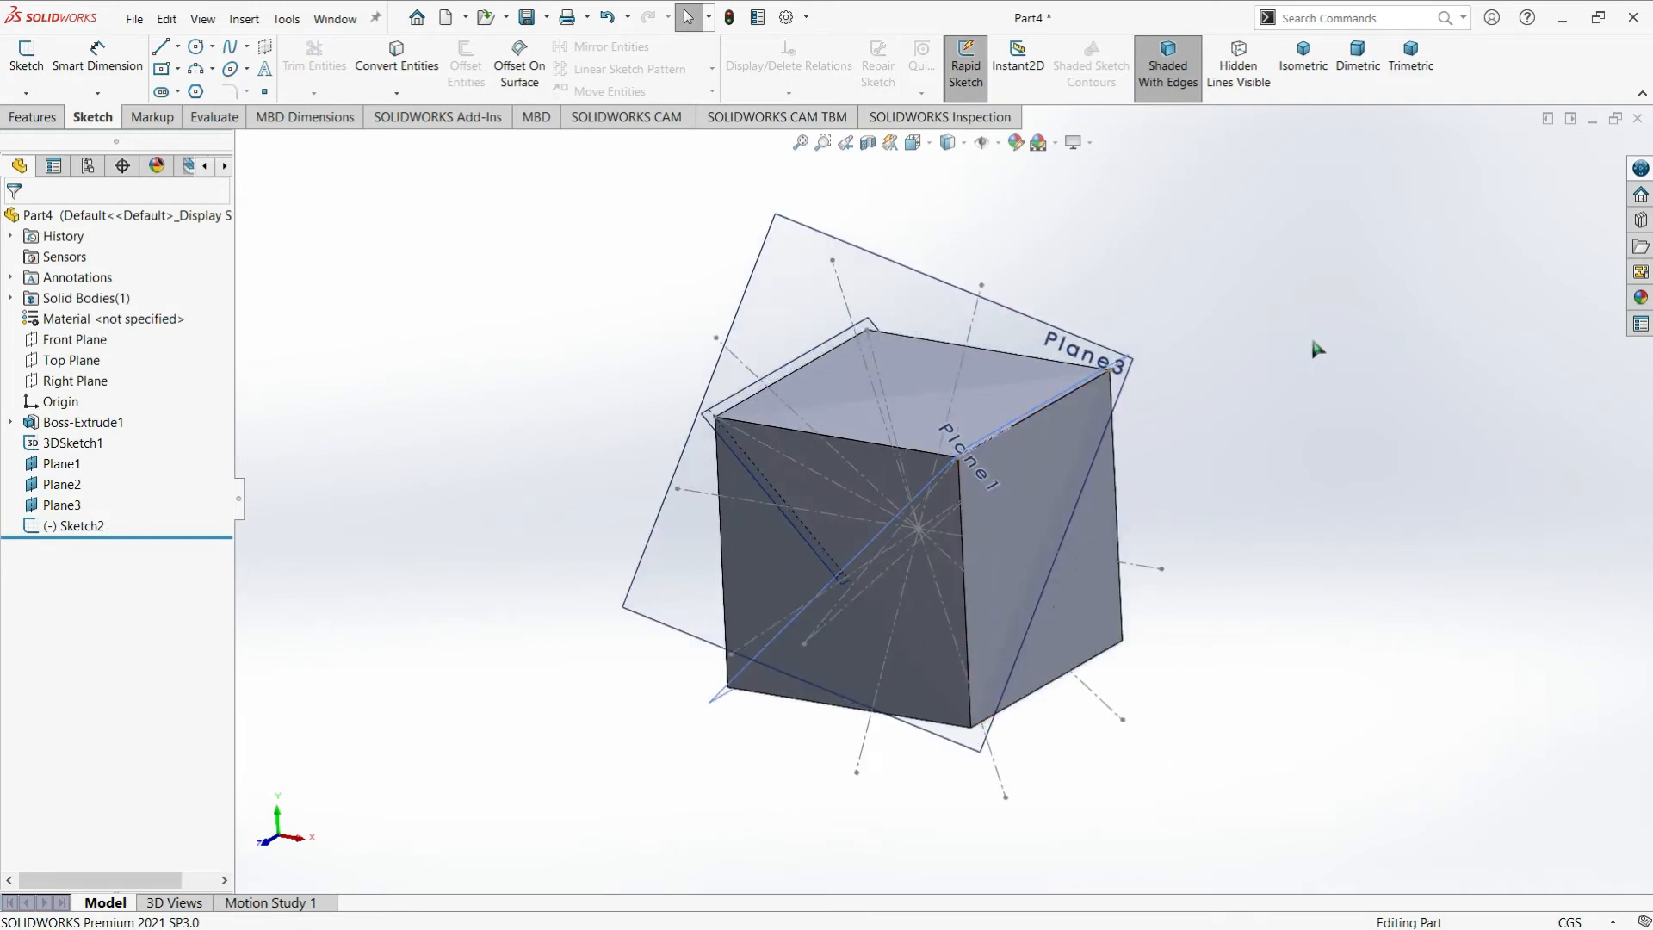
{"action": "scroll", "coordinate": [987, 81], "scroll_direction": "up", "scroll_amount": 1}
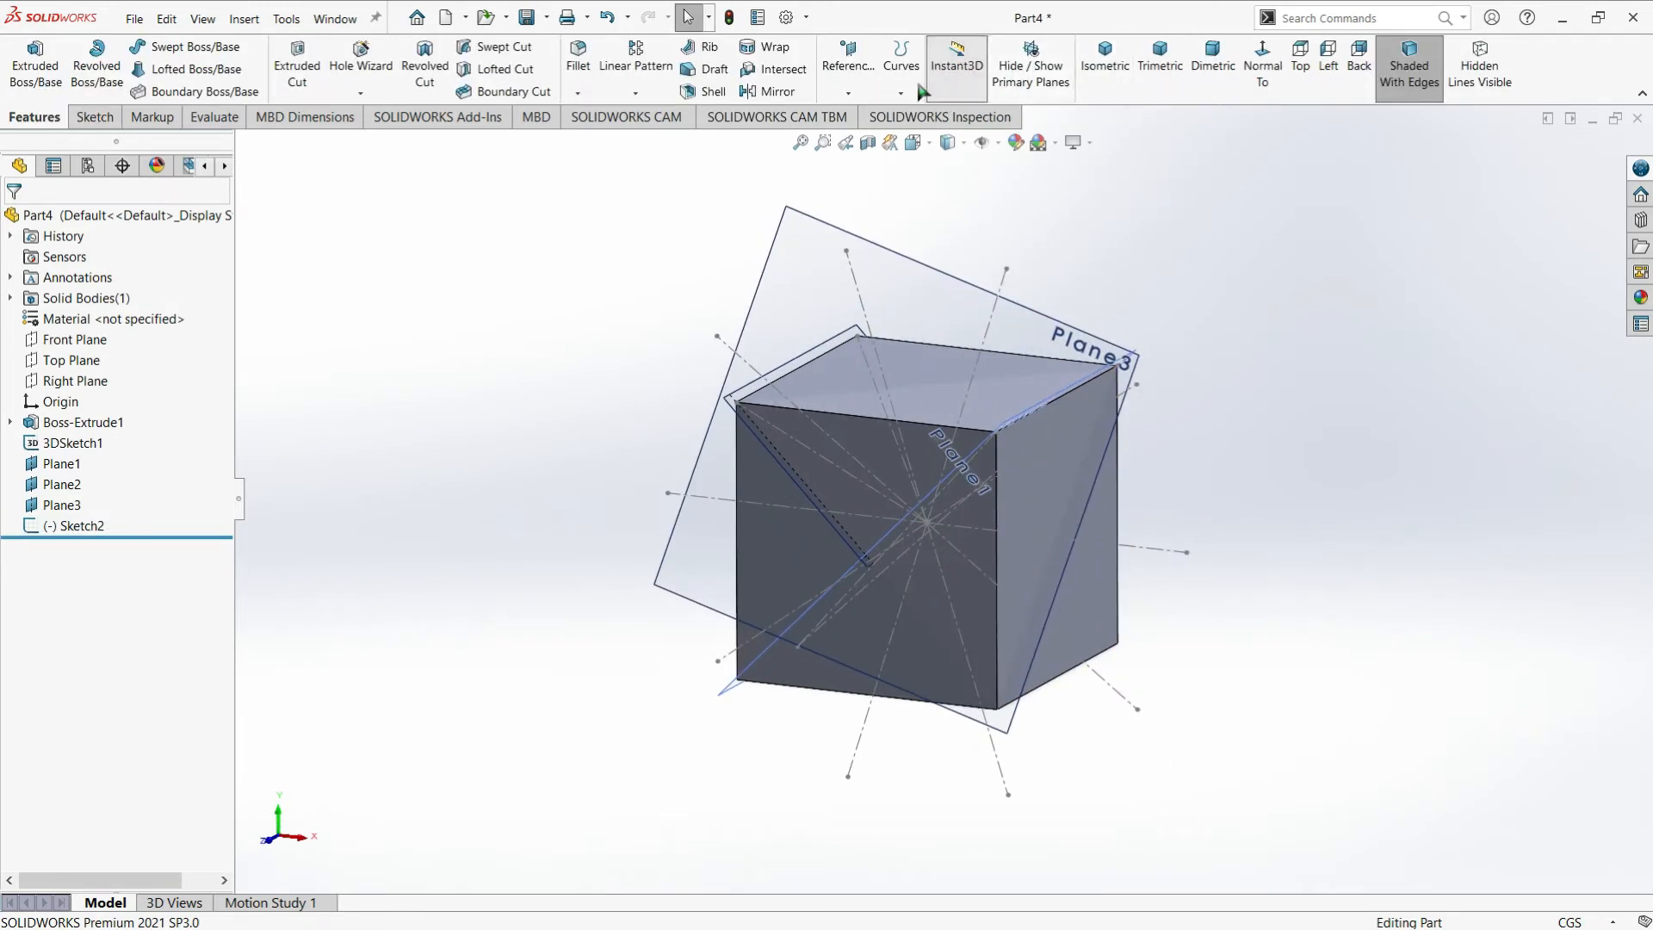
{"action": "left_click", "coordinate": [848, 89]}
{"action": "left_click", "coordinate": [855, 115]}
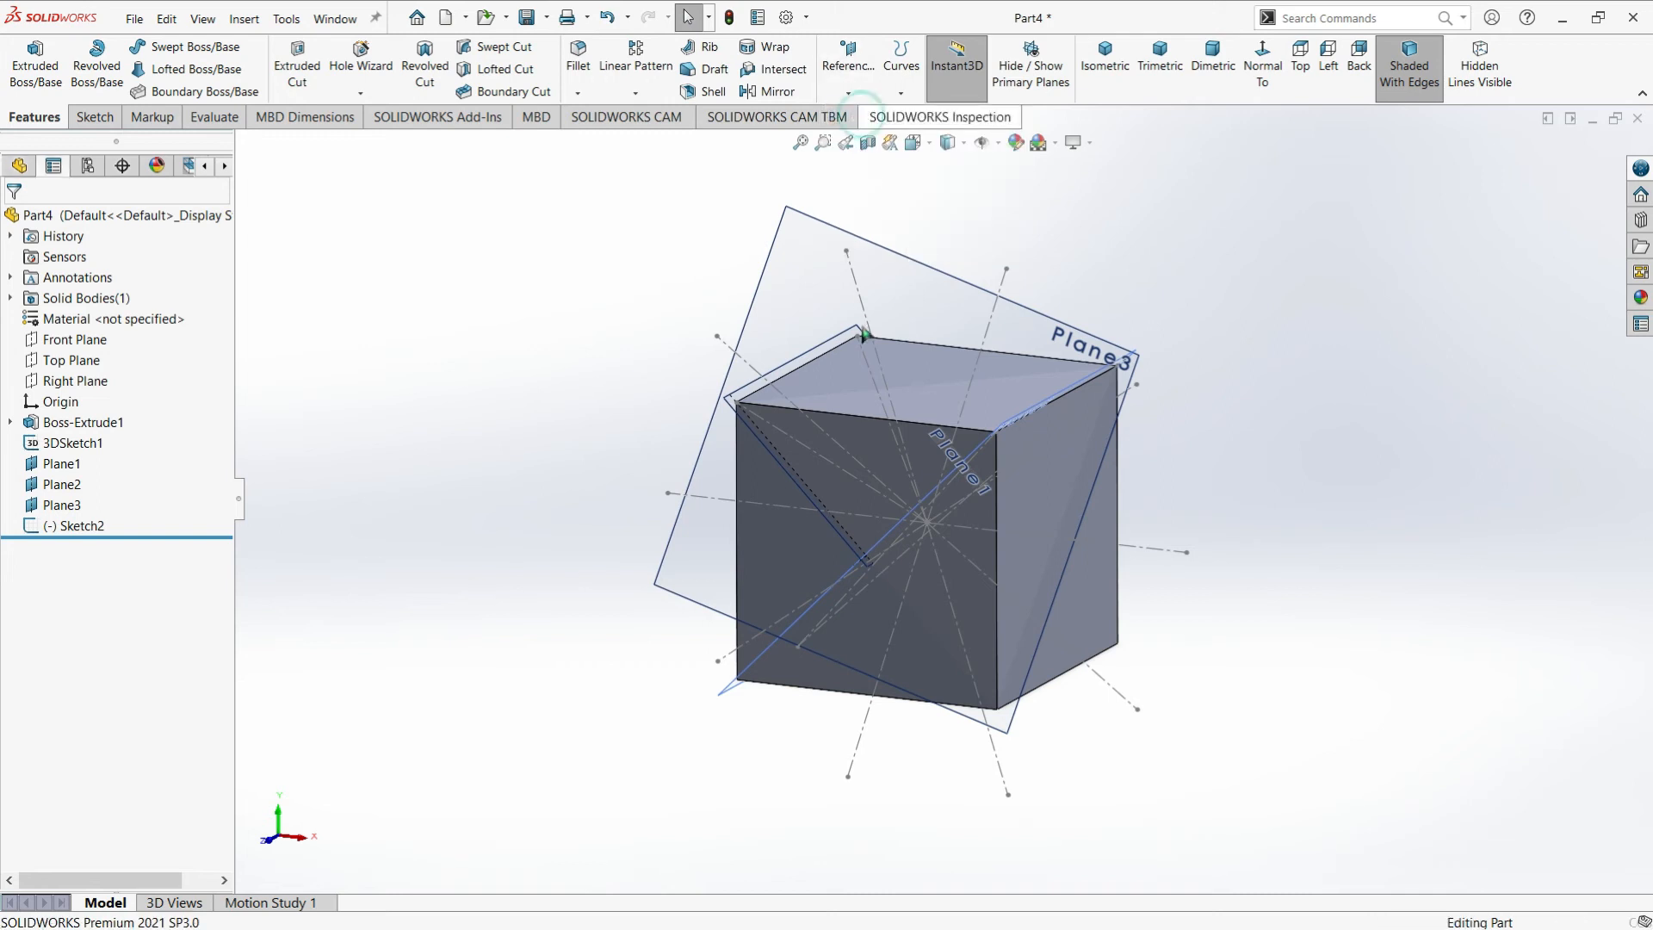
{"action": "scroll", "coordinate": [1002, 592], "scroll_direction": "down", "scroll_amount": 2}
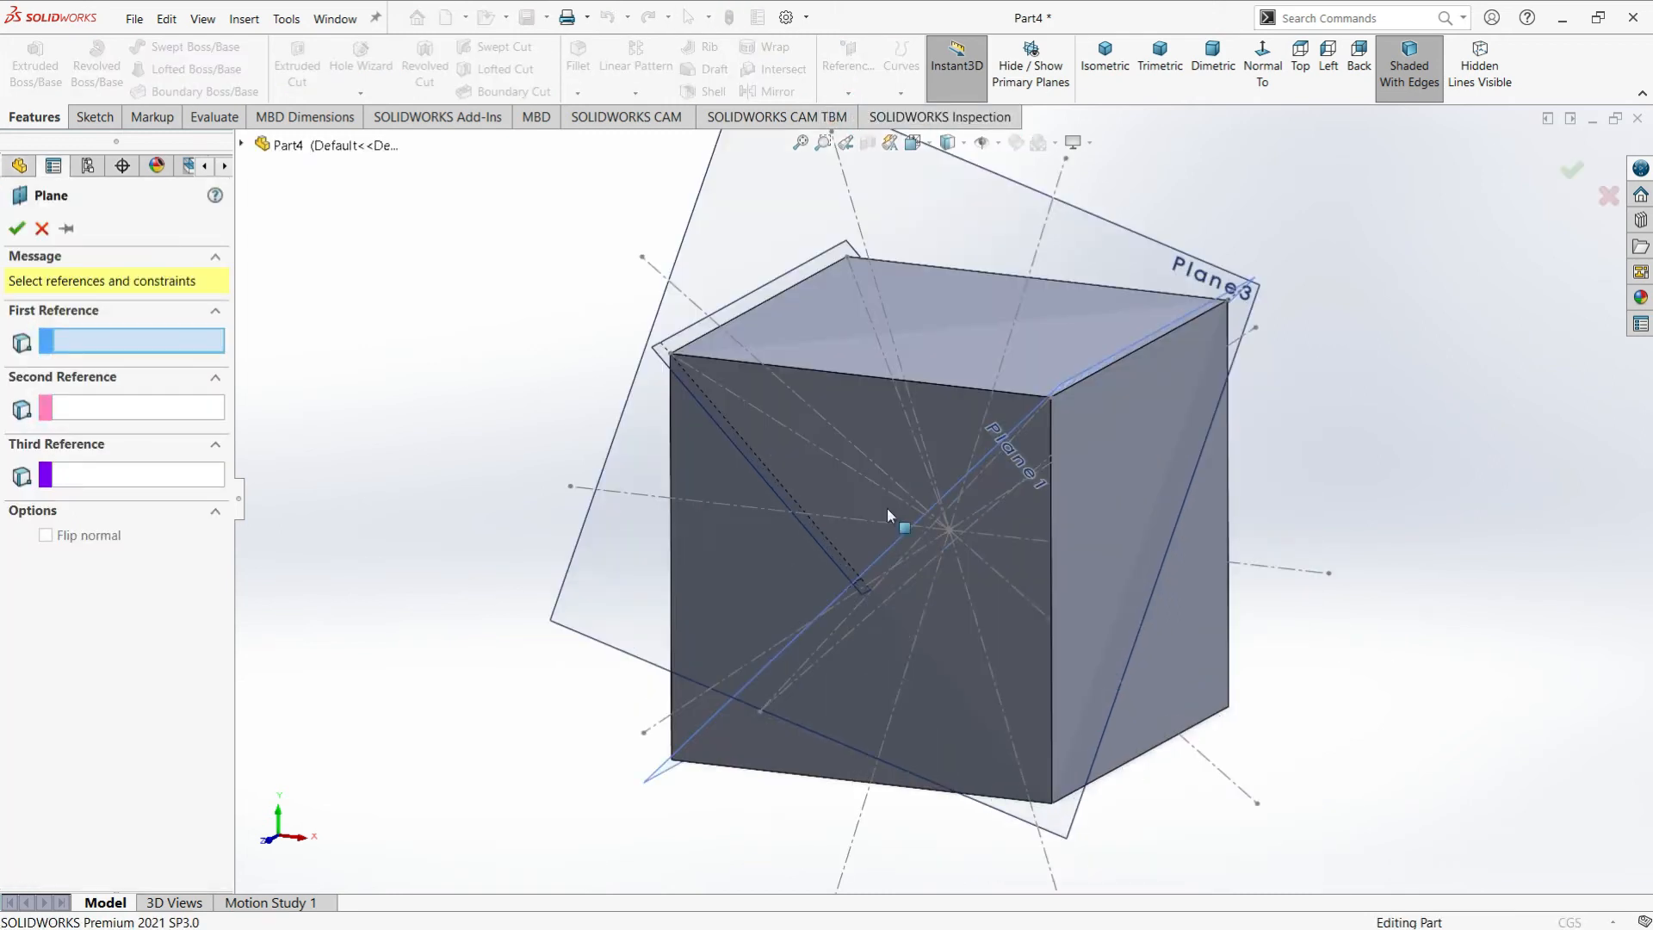
{"action": "left_click", "coordinate": [42, 228]}
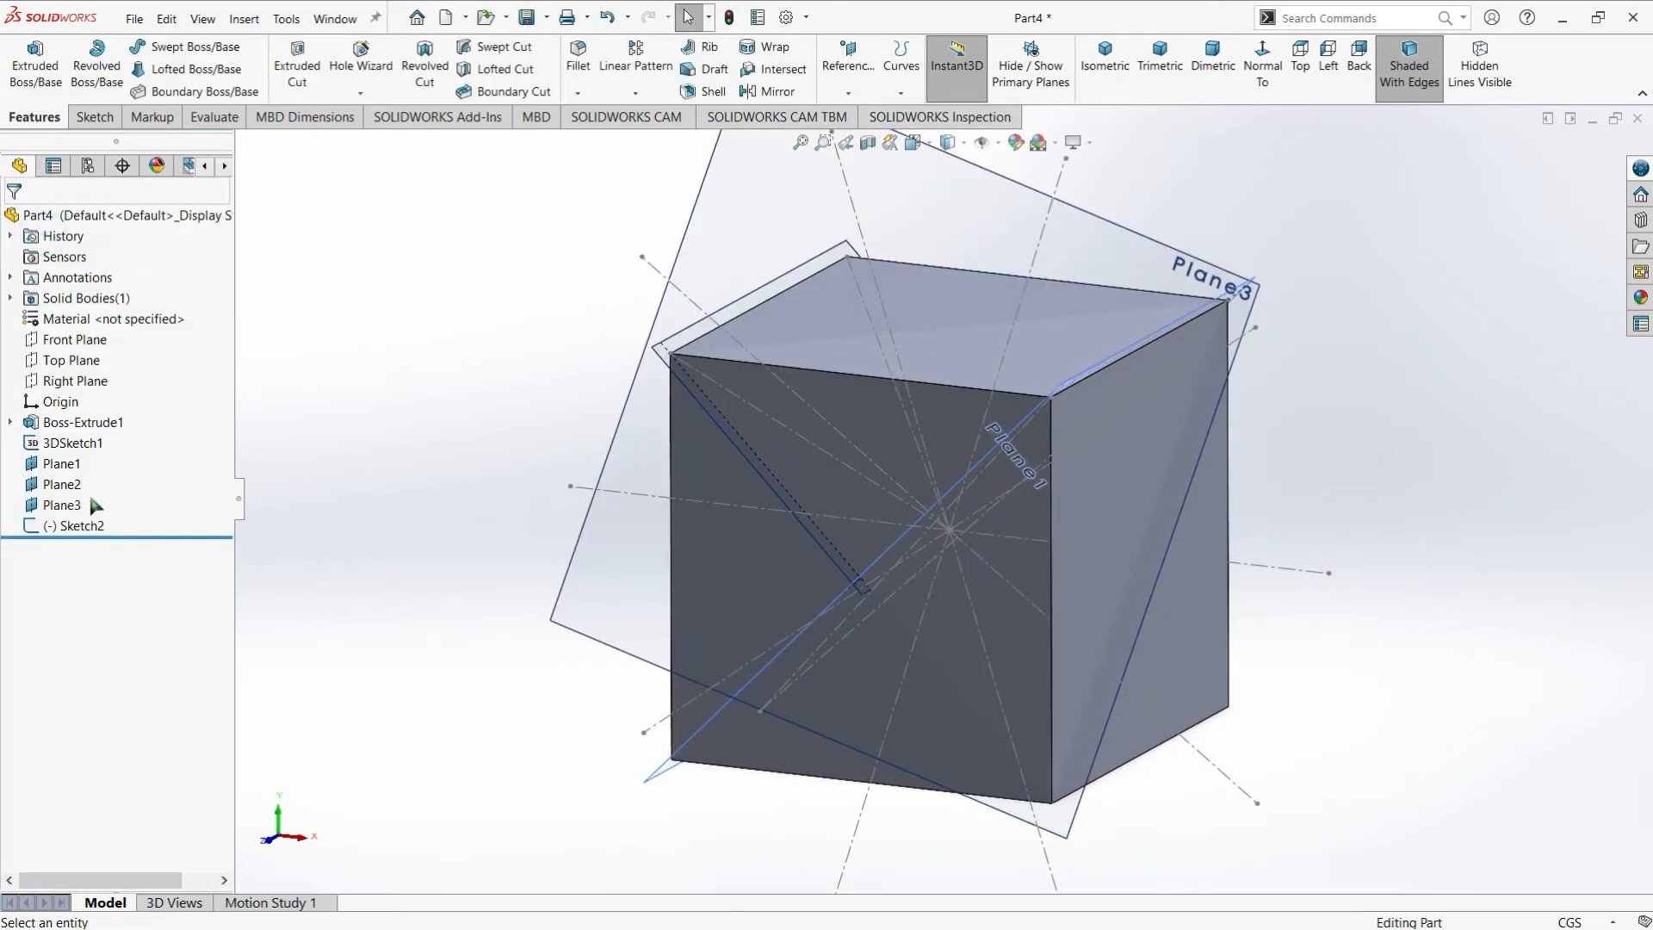
Hide the cube and the three angled reference planes so that only the sketch centerlines are displayed
{"action": "right_click", "coordinate": [79, 443]}
{"action": "right_click", "coordinate": [64, 423]}
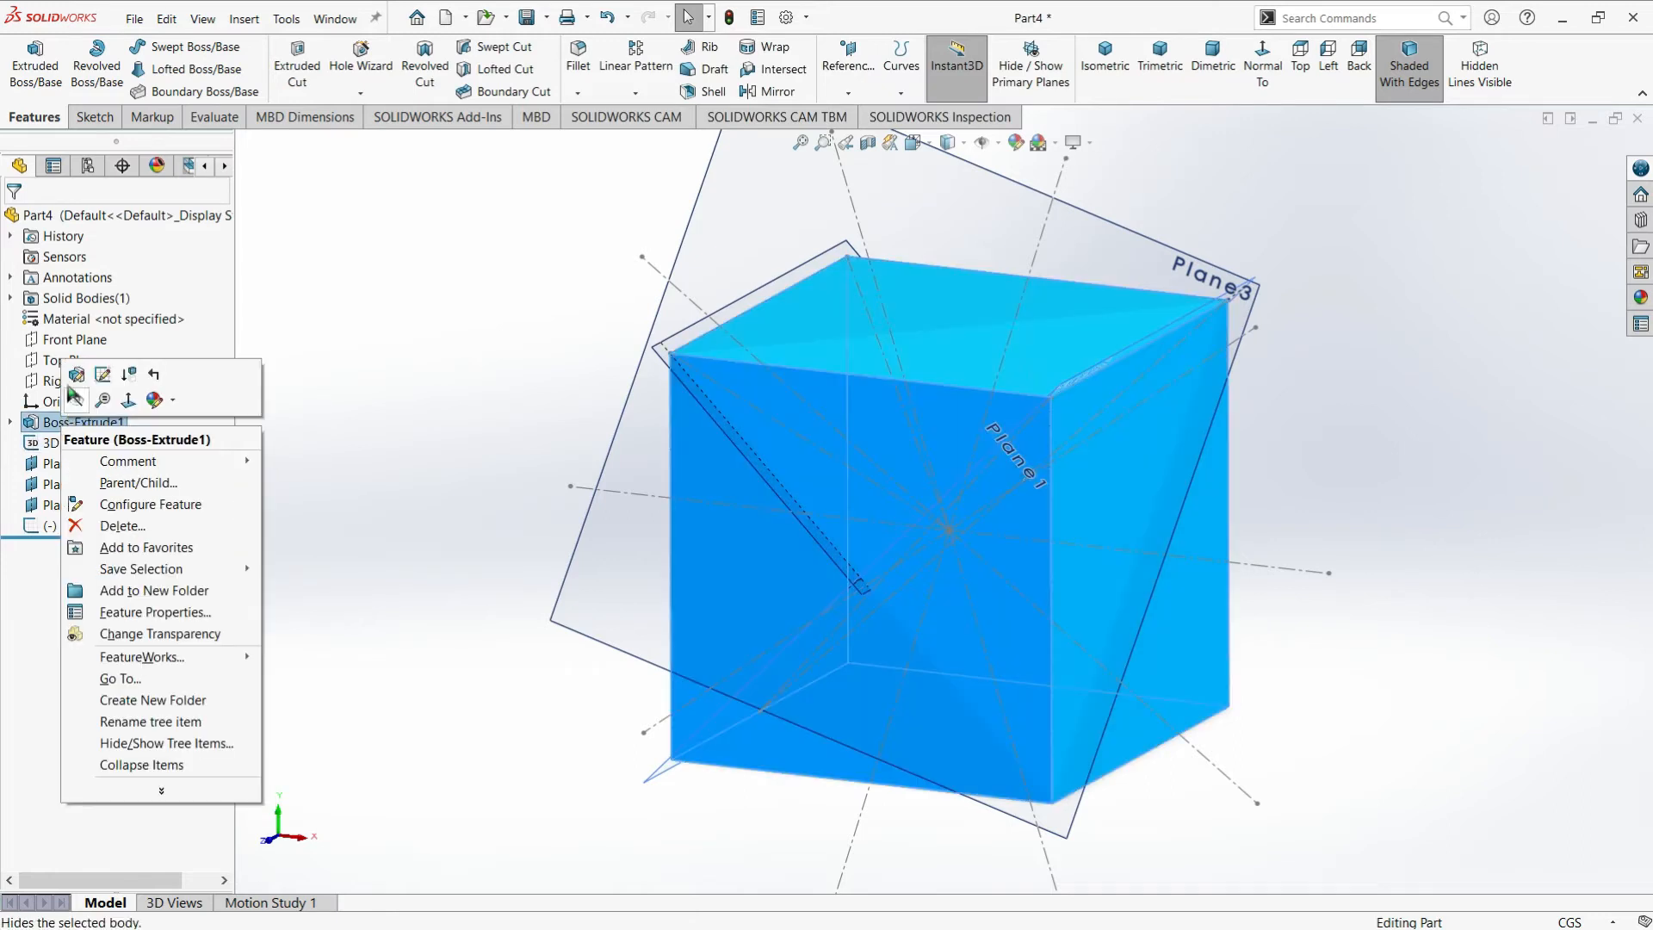
{"action": "left_click", "coordinate": [76, 399]}
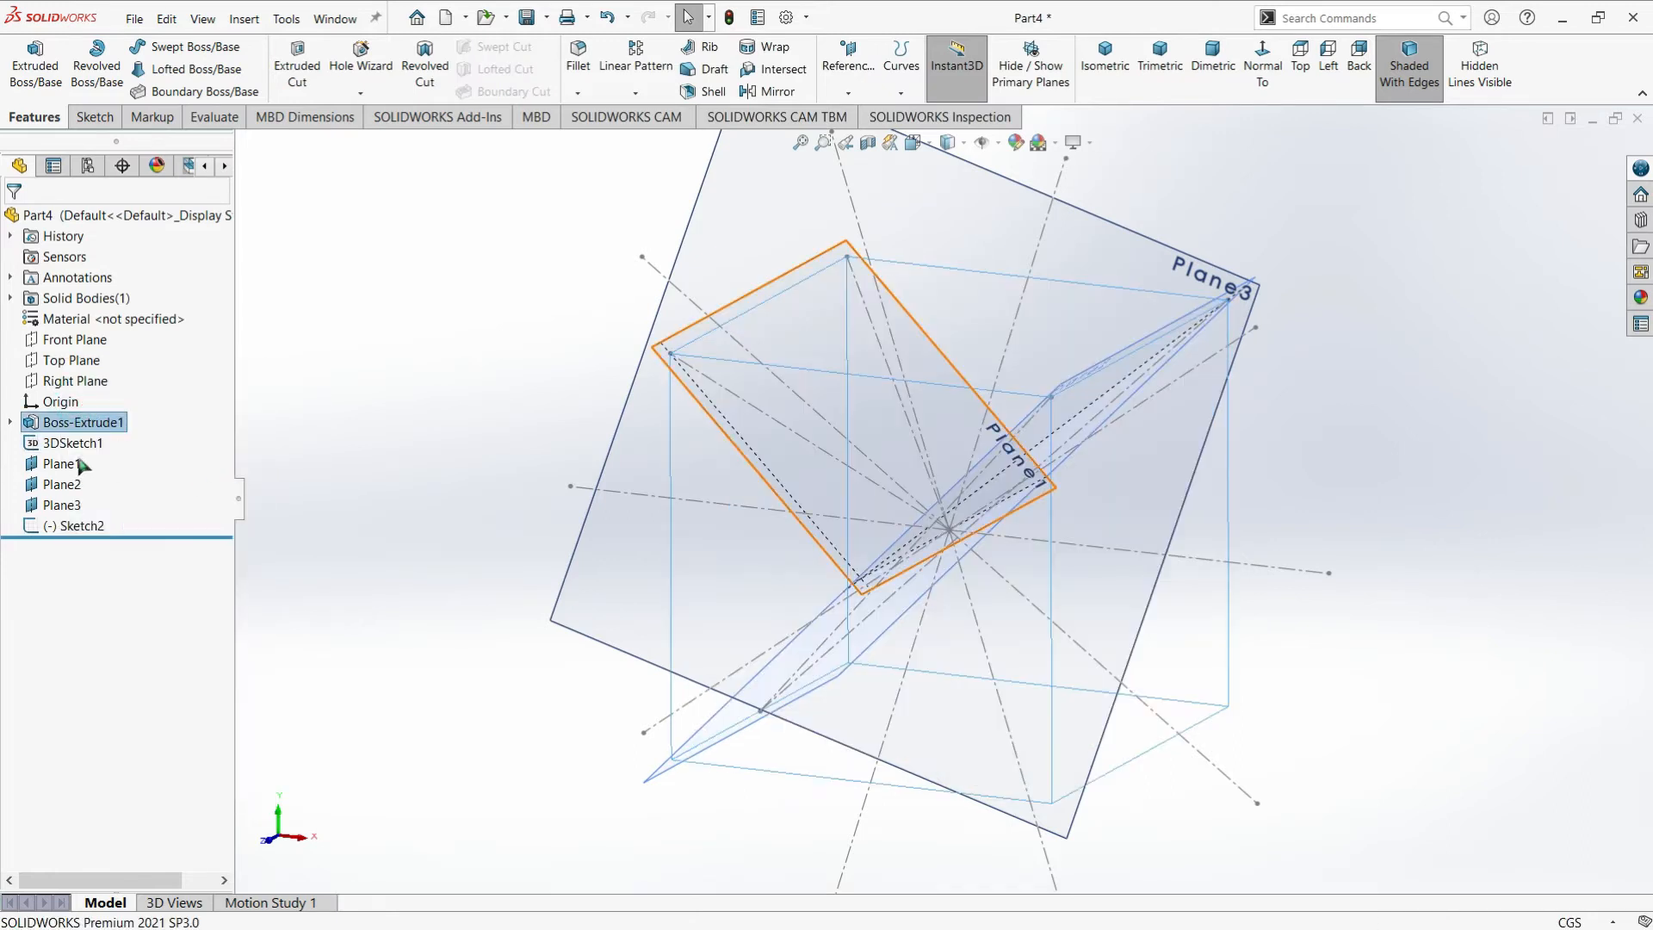
{"action": "right_click", "coordinate": [69, 466]}
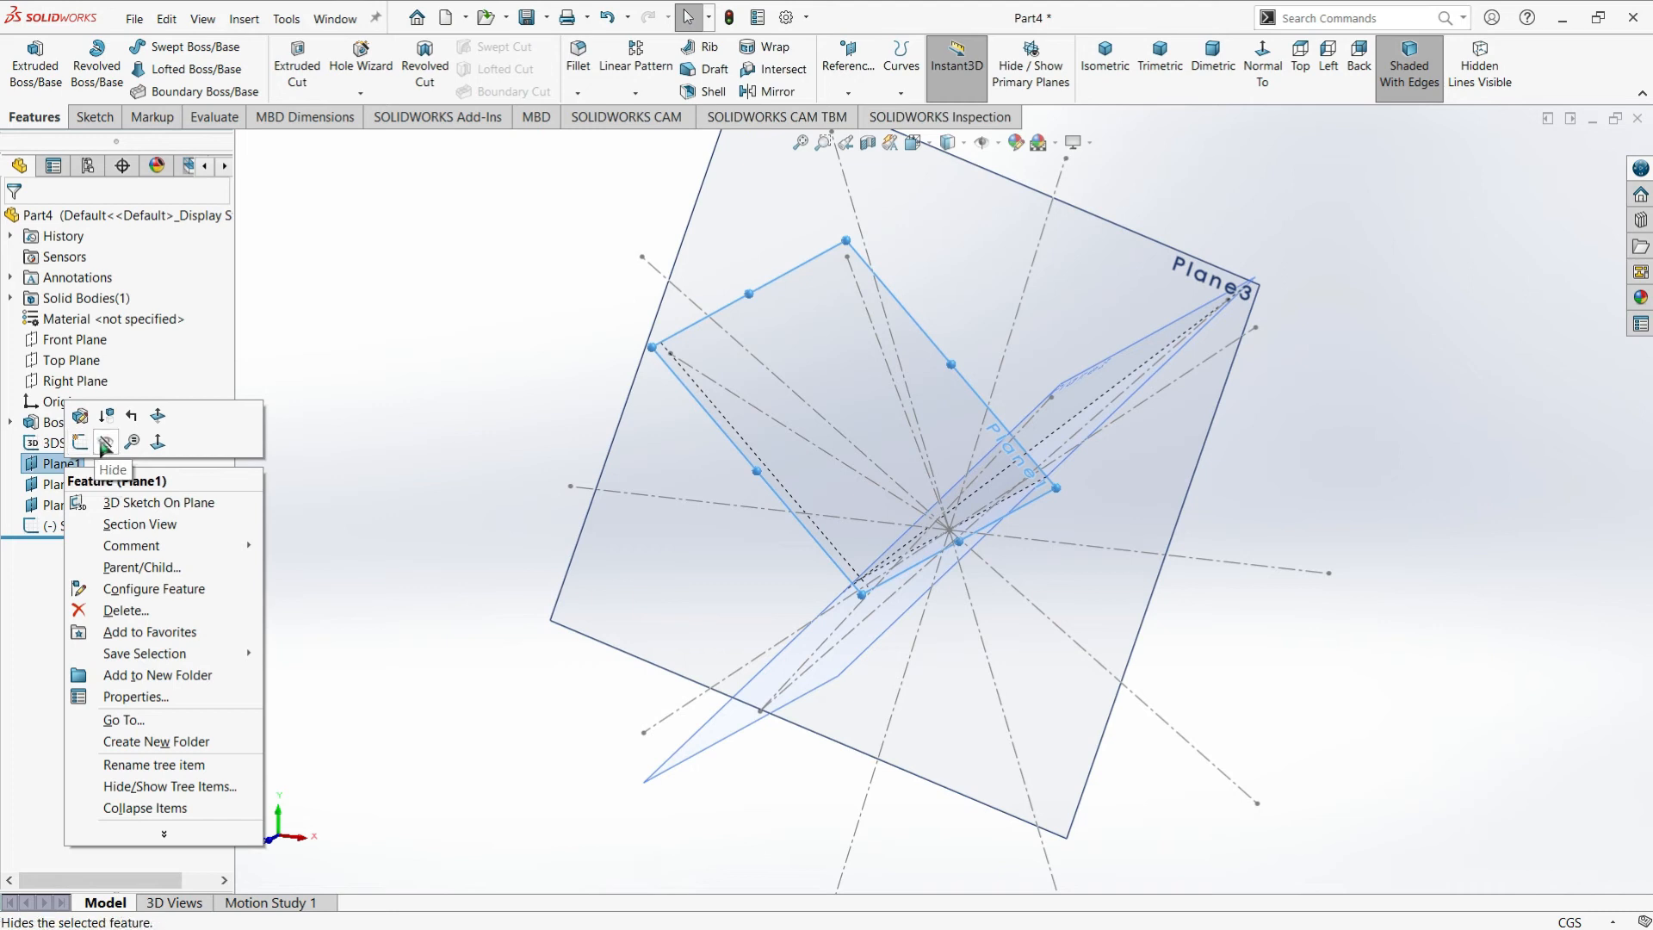
{"action": "left_click", "coordinate": [104, 446]}
{"action": "right_click", "coordinate": [53, 484]}
{"action": "left_click", "coordinate": [105, 460]}
{"action": "right_click", "coordinate": [53, 504]}
{"action": "left_click", "coordinate": [105, 472]}
{"action": "mouse_move", "coordinate": [324, 405]}
{"action": "middle_mouse_down"}
{"action": "mouse_move", "coordinate": [451, 399]}
{"action": "mouse_move", "coordinate": [391, 424]}
{"action": "mouse_move", "coordinate": [413, 344]}
{"action": "mouse_move", "coordinate": [405, 410]}
{"action": "mouse_move", "coordinate": [387, 387]}
{"action": "mouse_move", "coordinate": [362, 405]}
{"action": "middle_mouse_up"}
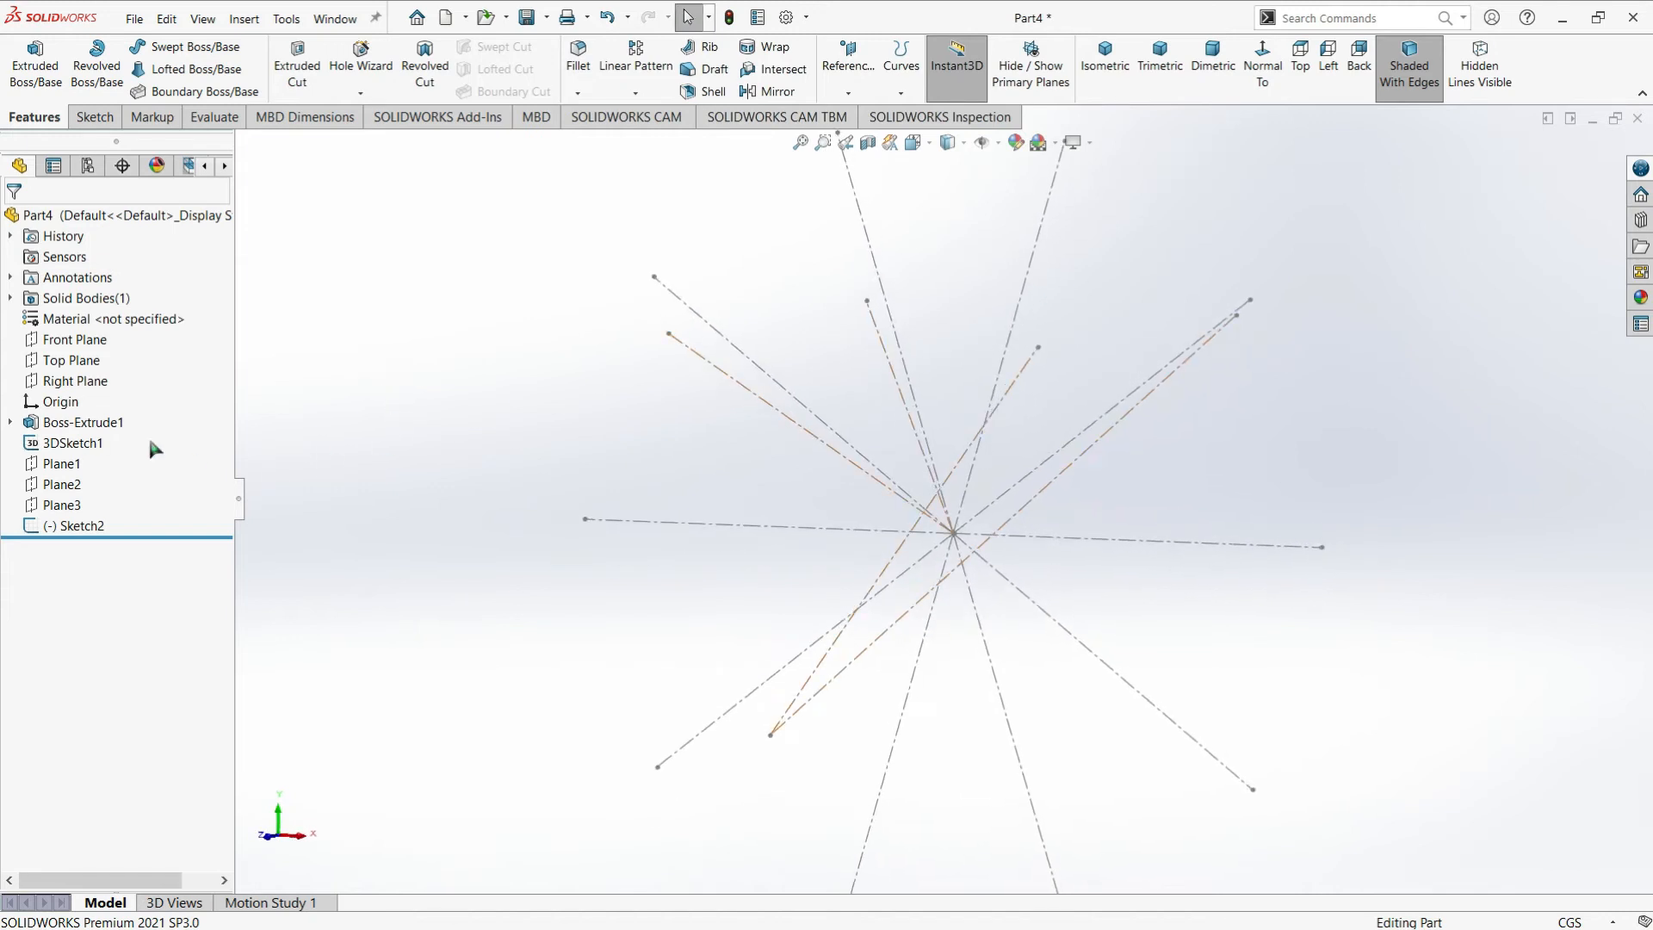
Hide the 3D sketch so that only the circular pattern of centerlines stays displayed
{"action": "right_click", "coordinate": [77, 451]}
{"action": "left_click", "coordinate": [101, 427]}
{"action": "mouse_move", "coordinate": [479, 436]}
{"action": "middle_mouse_down"}
{"action": "mouse_move", "coordinate": [482, 465]}
{"action": "mouse_move", "coordinate": [749, 520]}
{"action": "mouse_move", "coordinate": [1229, 576]}
{"action": "middle_mouse_up"}
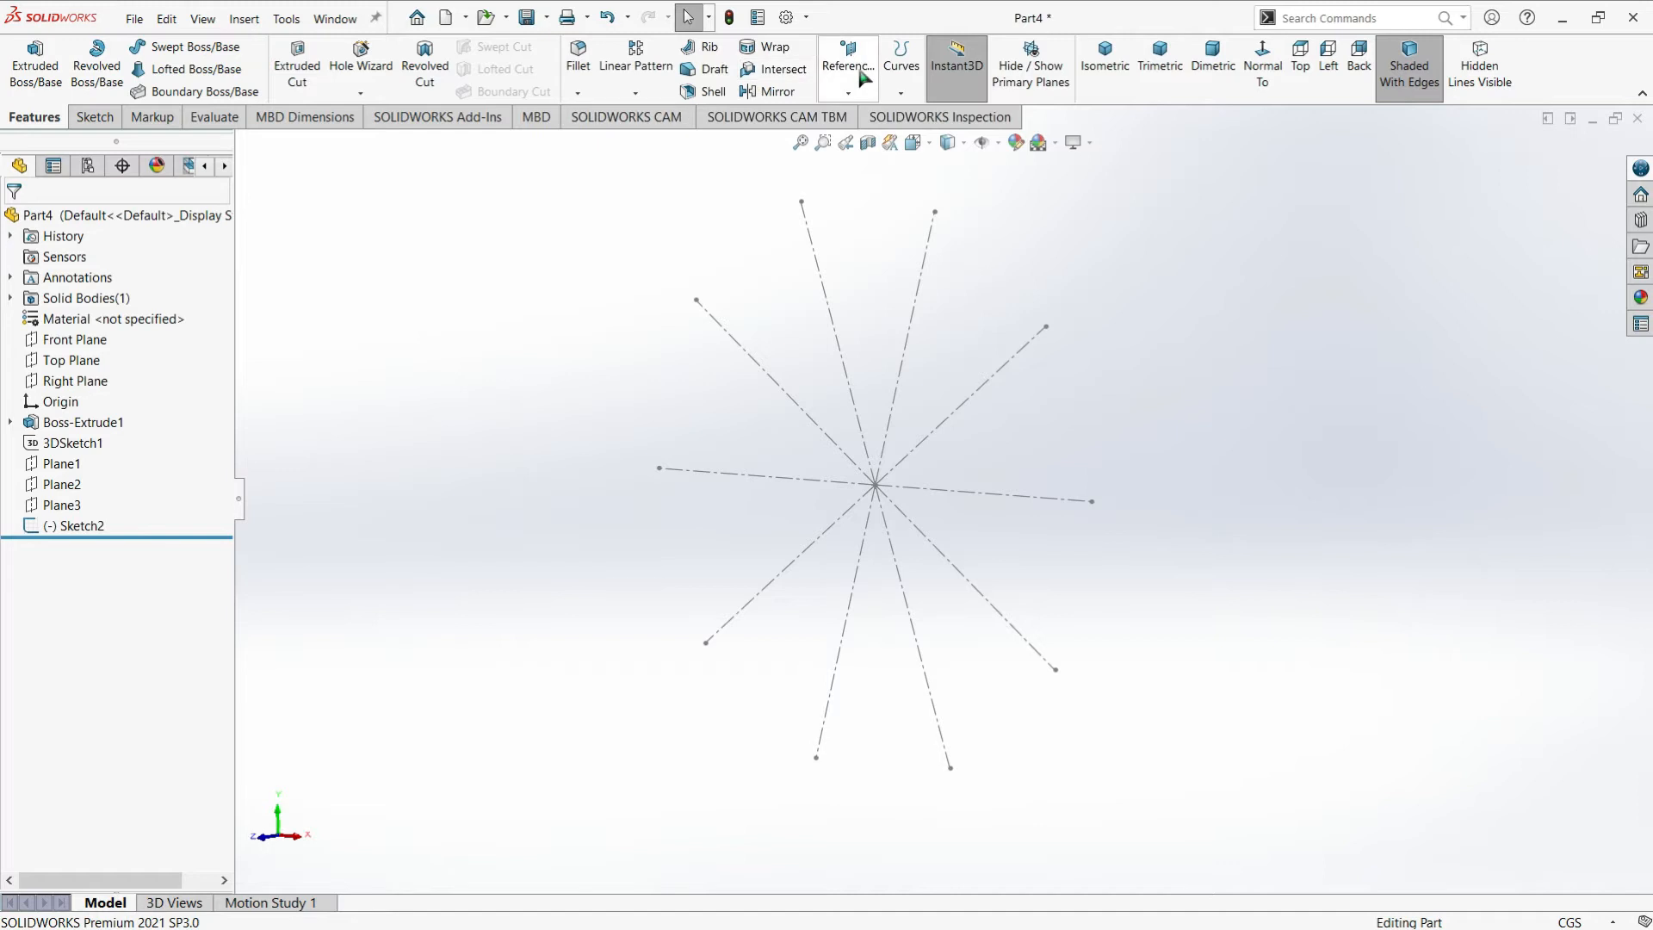
Create a reference plane perpendicular to the shallower upper-left centerline and coincident with its outer endpoint
{"action": "left_click", "coordinate": [860, 74]}
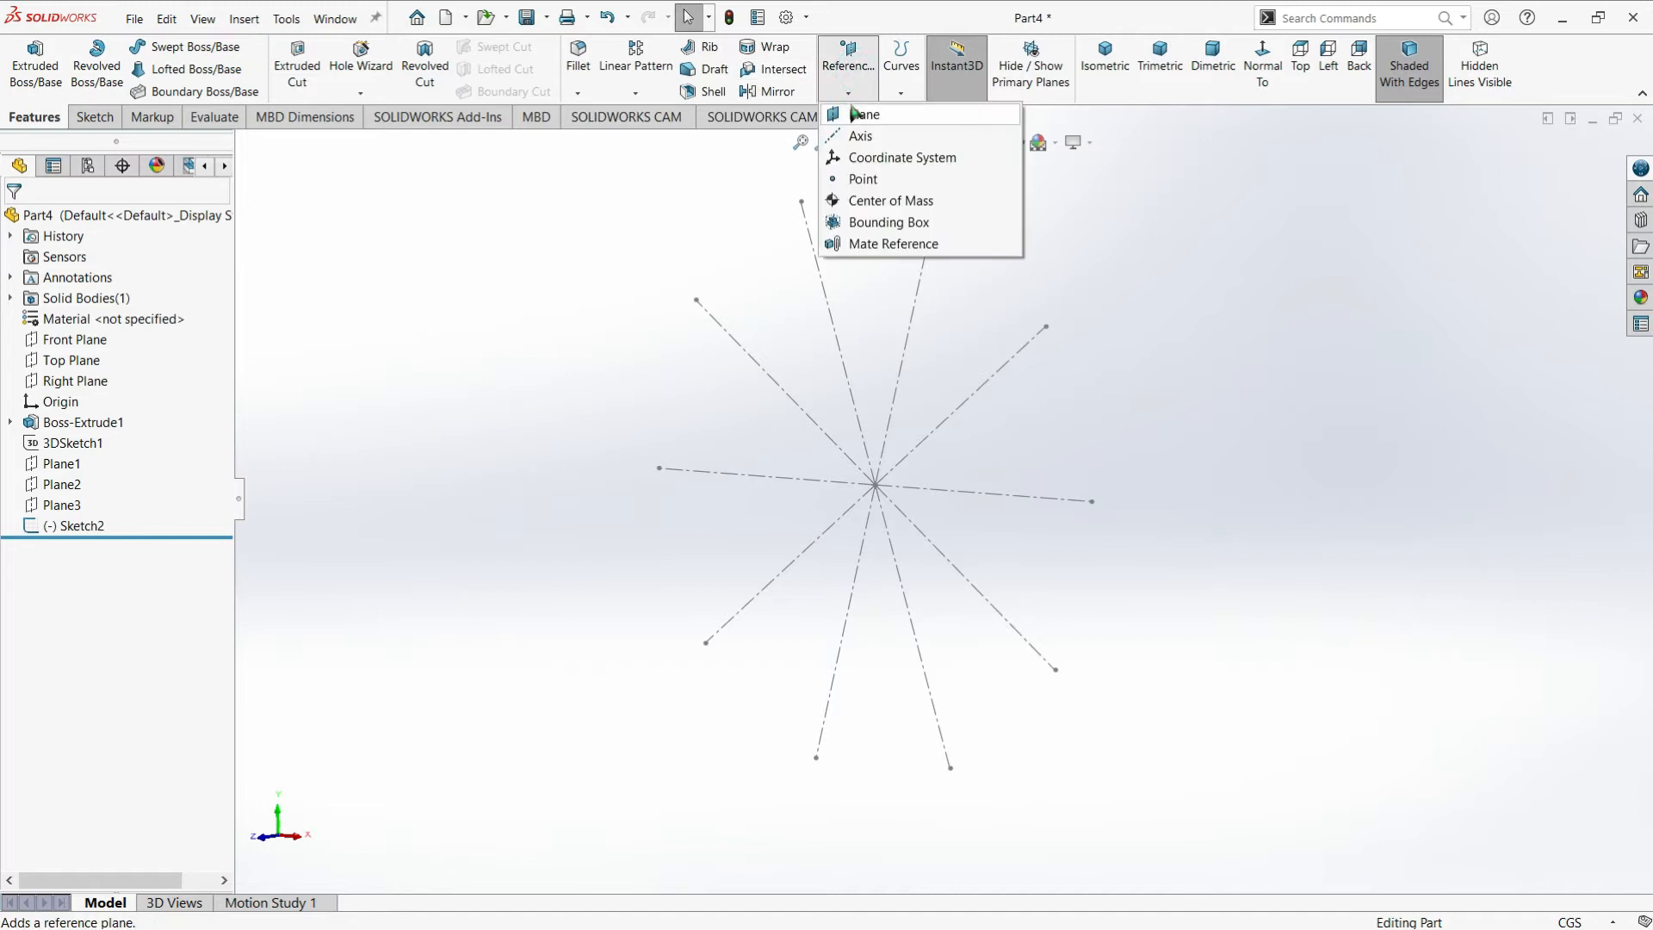
{"action": "left_click", "coordinate": [857, 118]}
{"action": "left_click", "coordinate": [776, 386]}
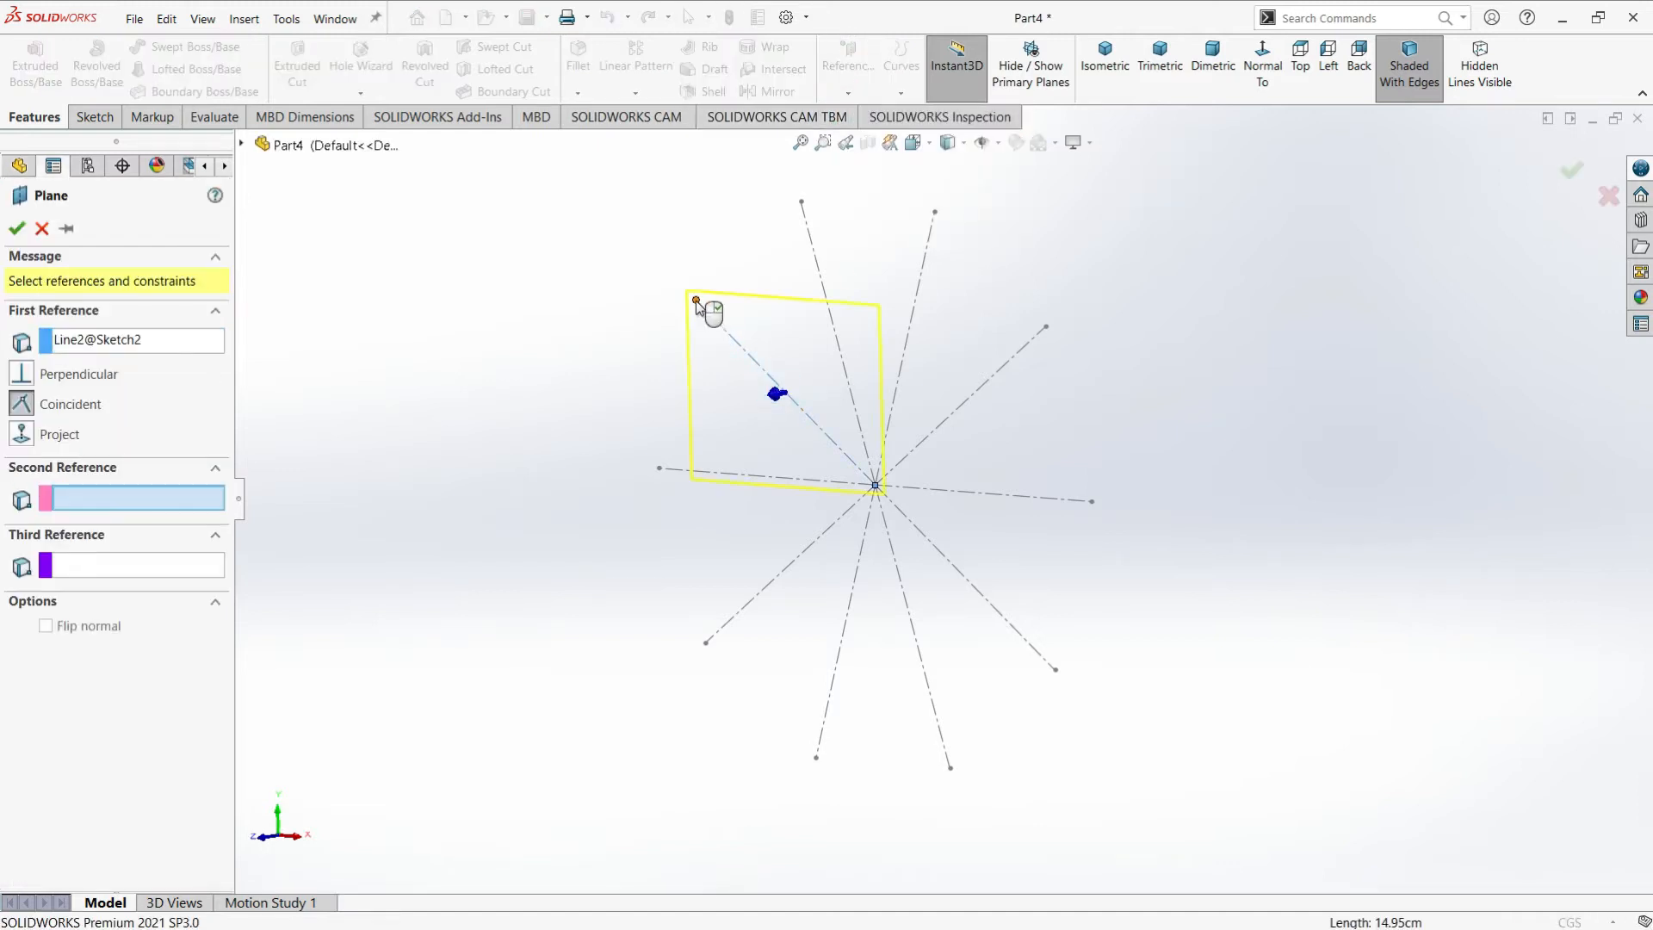
{"action": "left_click", "coordinate": [696, 301]}
{"action": "right_click", "coordinate": [442, 511]}
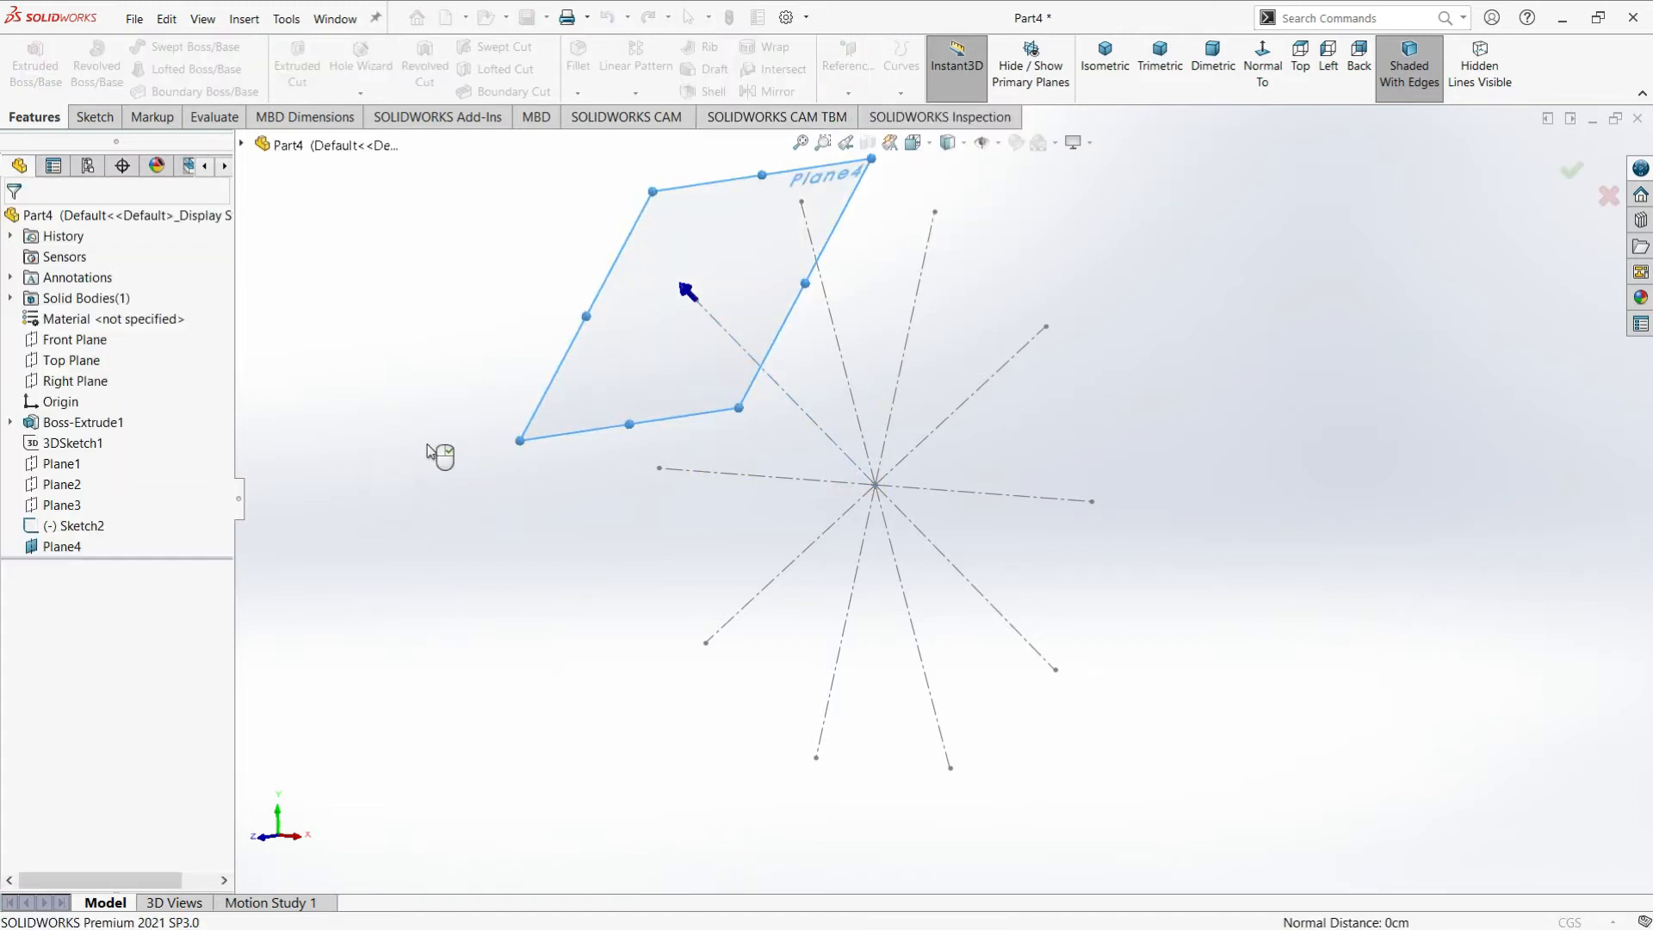
Create a reference plane perpendicular to the horizontal centerline on the left side, through its outer endpoint
{"action": "left_click", "coordinate": [849, 73]}
{"action": "left_click", "coordinate": [858, 117]}
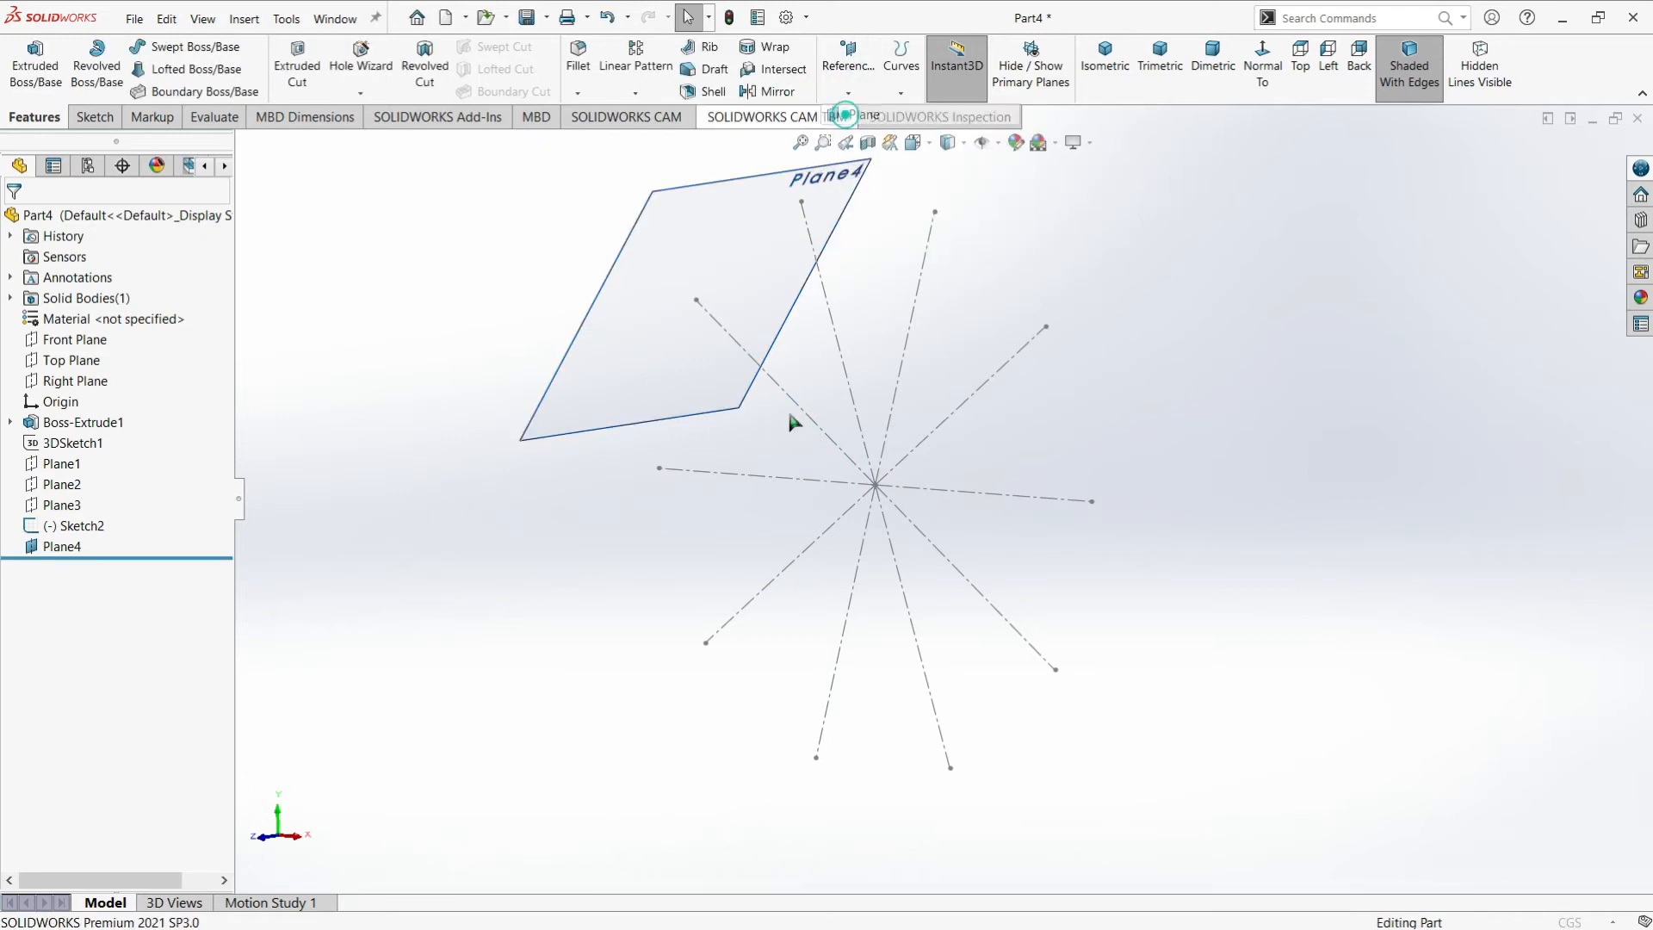
{"action": "left_click", "coordinate": [734, 479]}
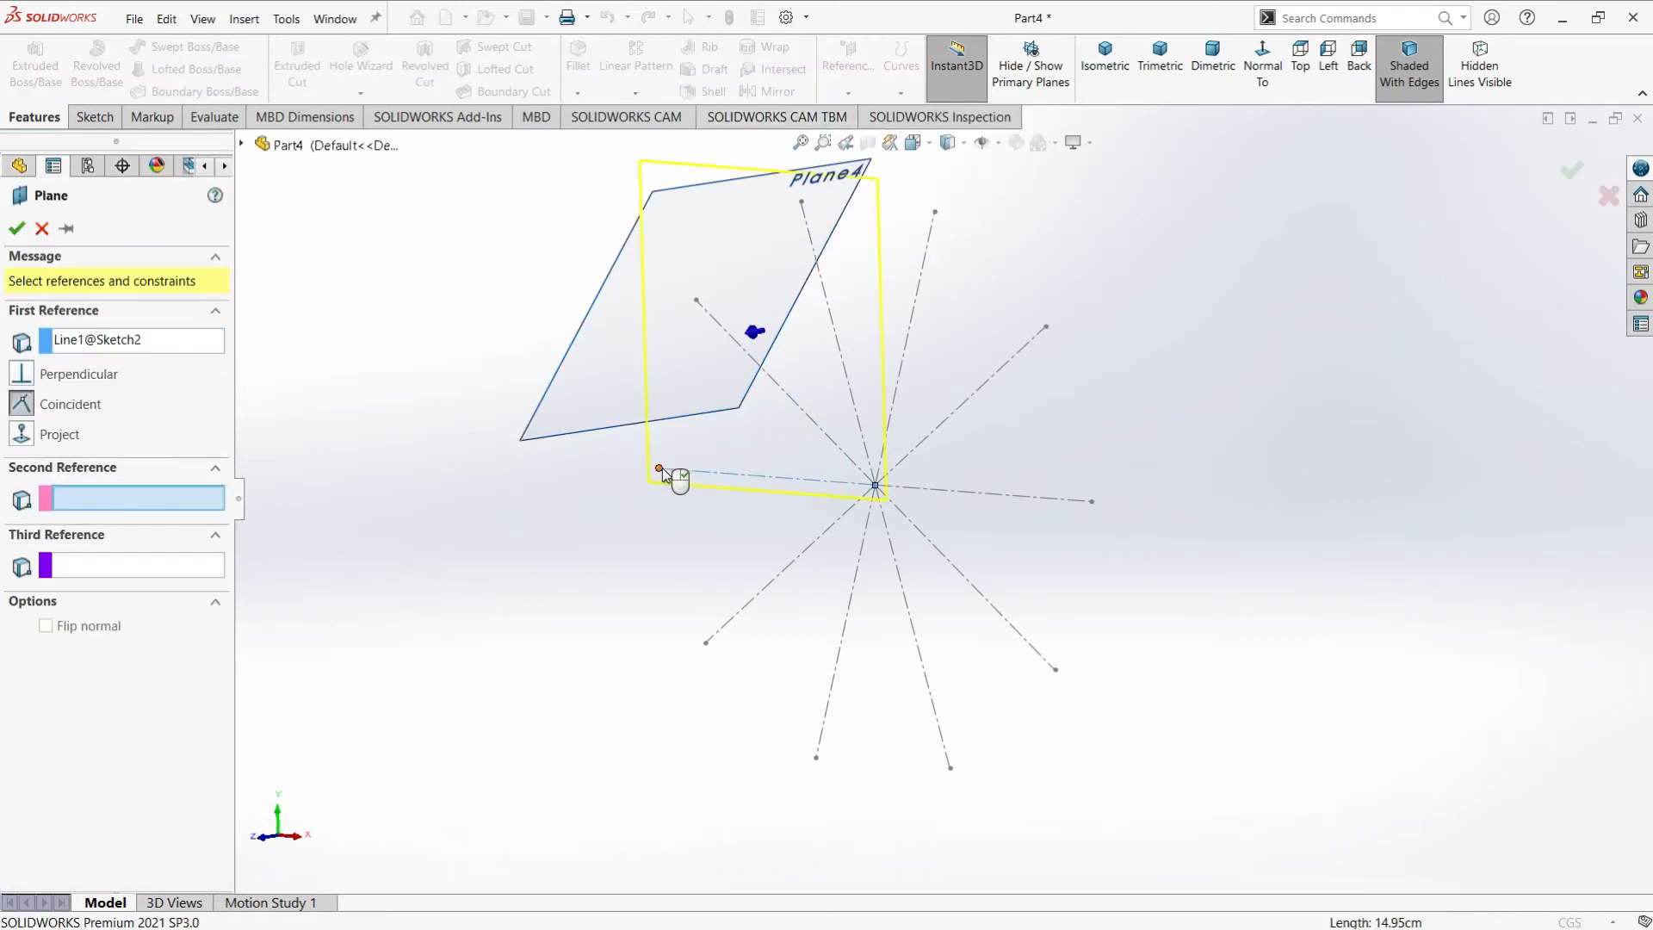
{"action": "left_click", "coordinate": [659, 468]}
{"action": "left_click", "coordinate": [16, 228]}
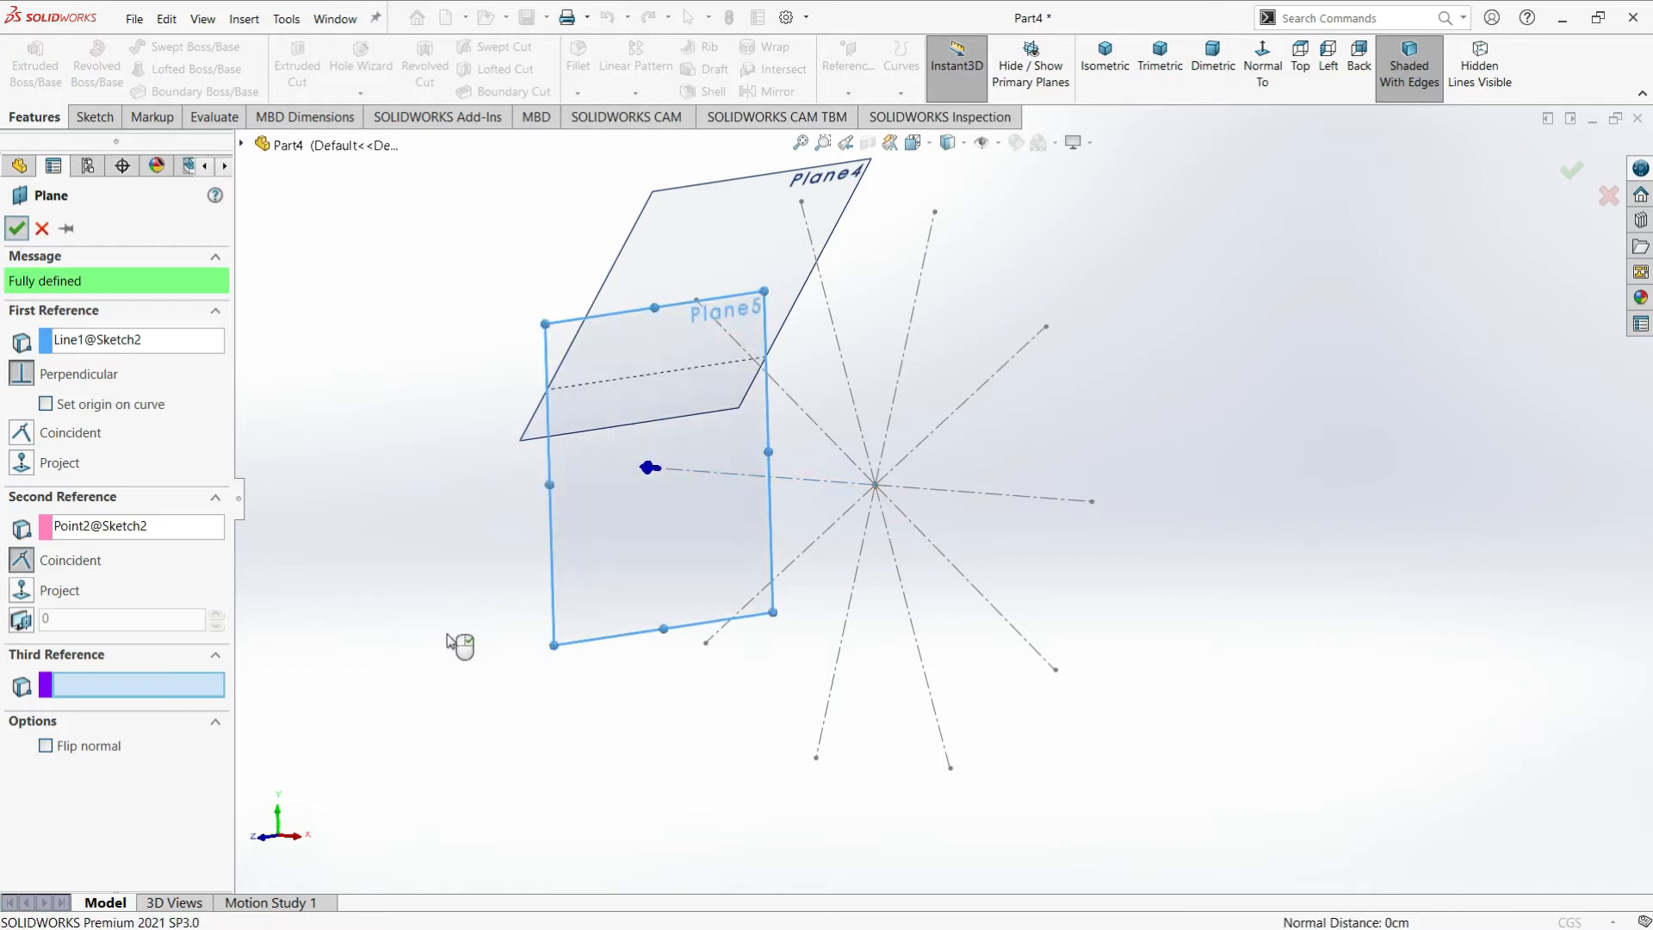
{"action": "left_click", "coordinate": [293, 338]}
Create a reference plane perpendicular to the shallower lower-left centerline, passing through its outer endpoint
{"action": "left_click", "coordinate": [848, 93]}
{"action": "left_click", "coordinate": [861, 115]}
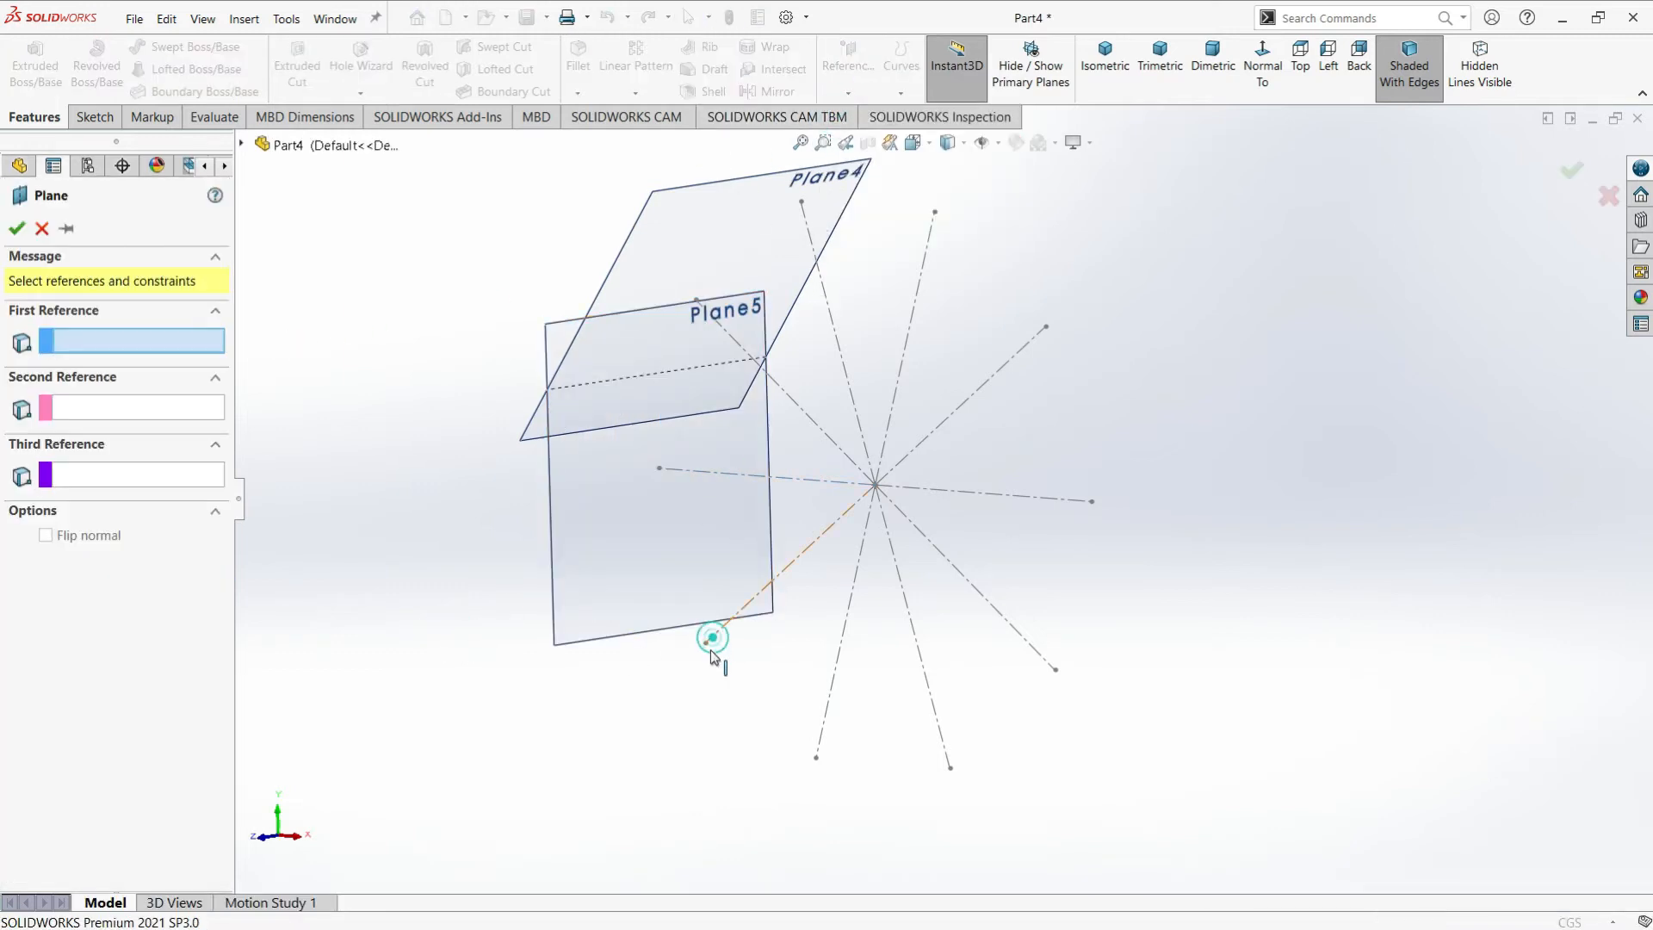
{"action": "left_click", "coordinate": [712, 638]}
{"action": "left_click", "coordinate": [705, 643]}
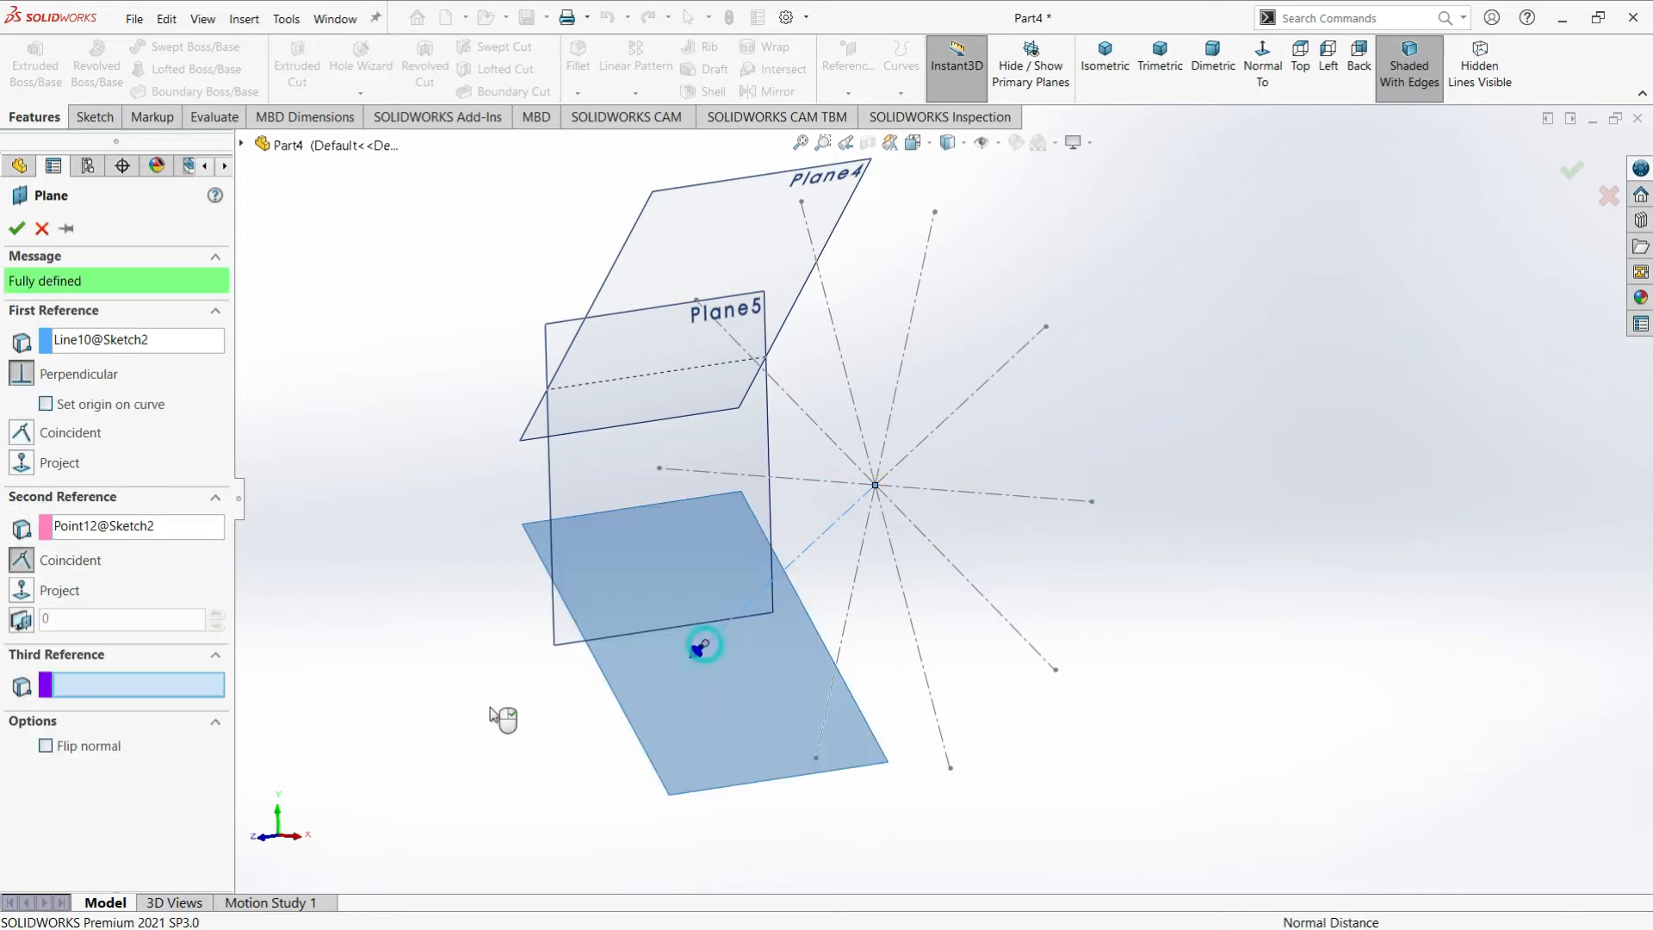
{"action": "left_click", "coordinate": [16, 229]}
{"action": "left_click", "coordinate": [789, 489]}
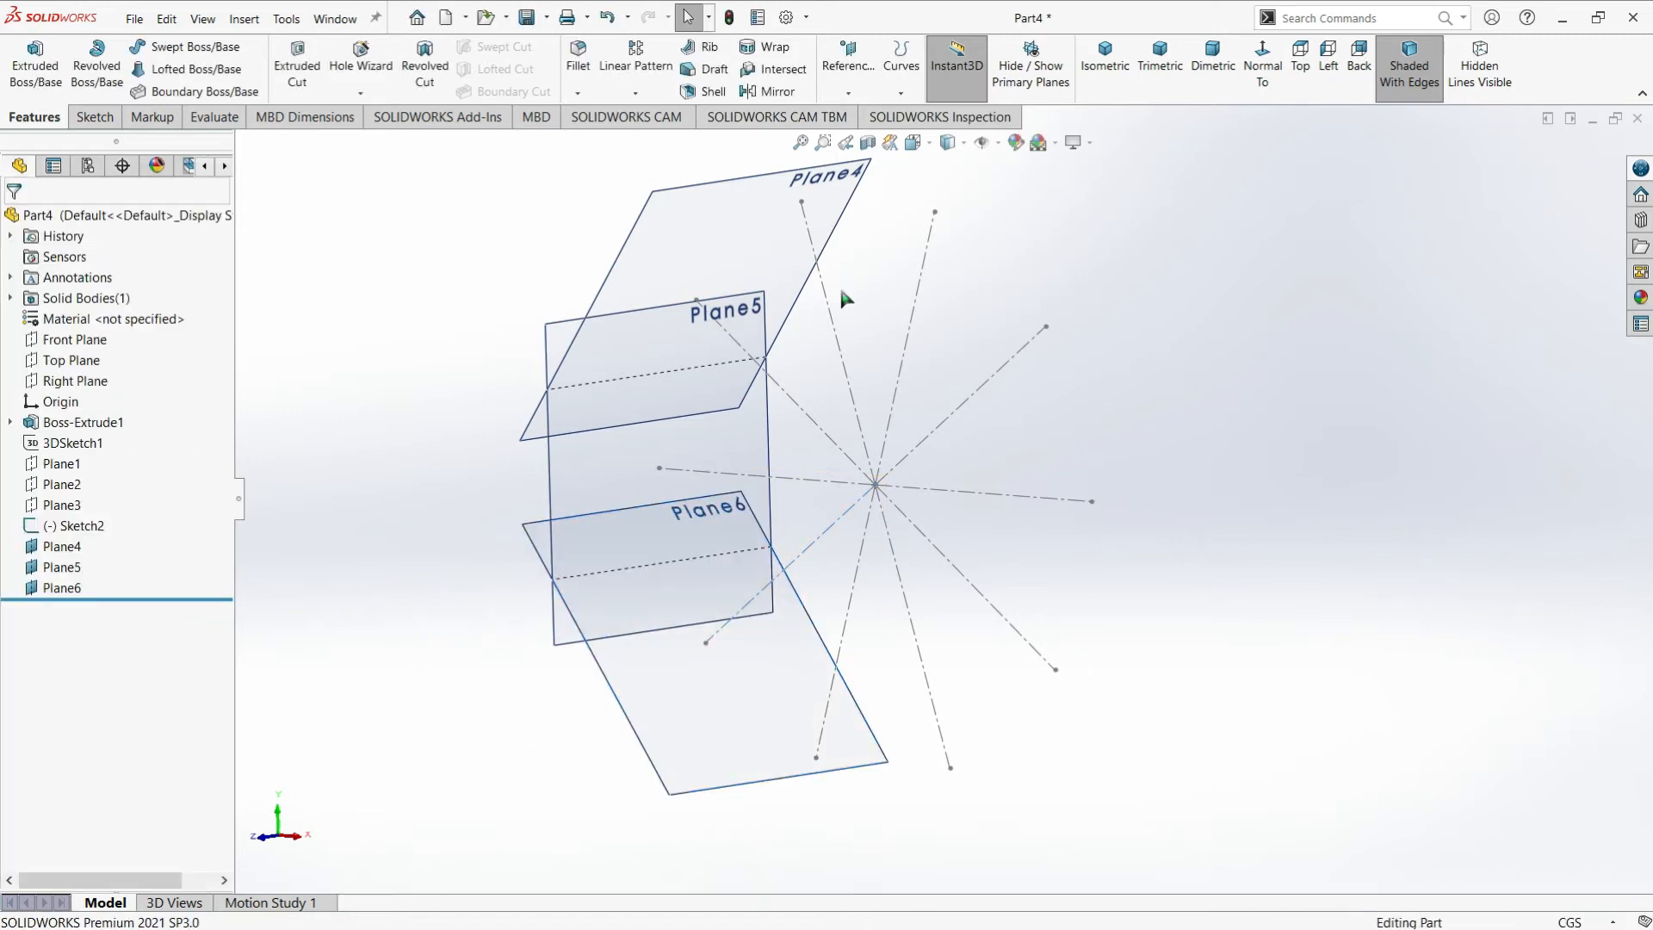
Create a reference plane perpendicular to the steep lower-left centerline and coincident with its bottom endpoint
{"action": "left_click", "coordinate": [850, 92]}
{"action": "left_click", "coordinate": [861, 115]}
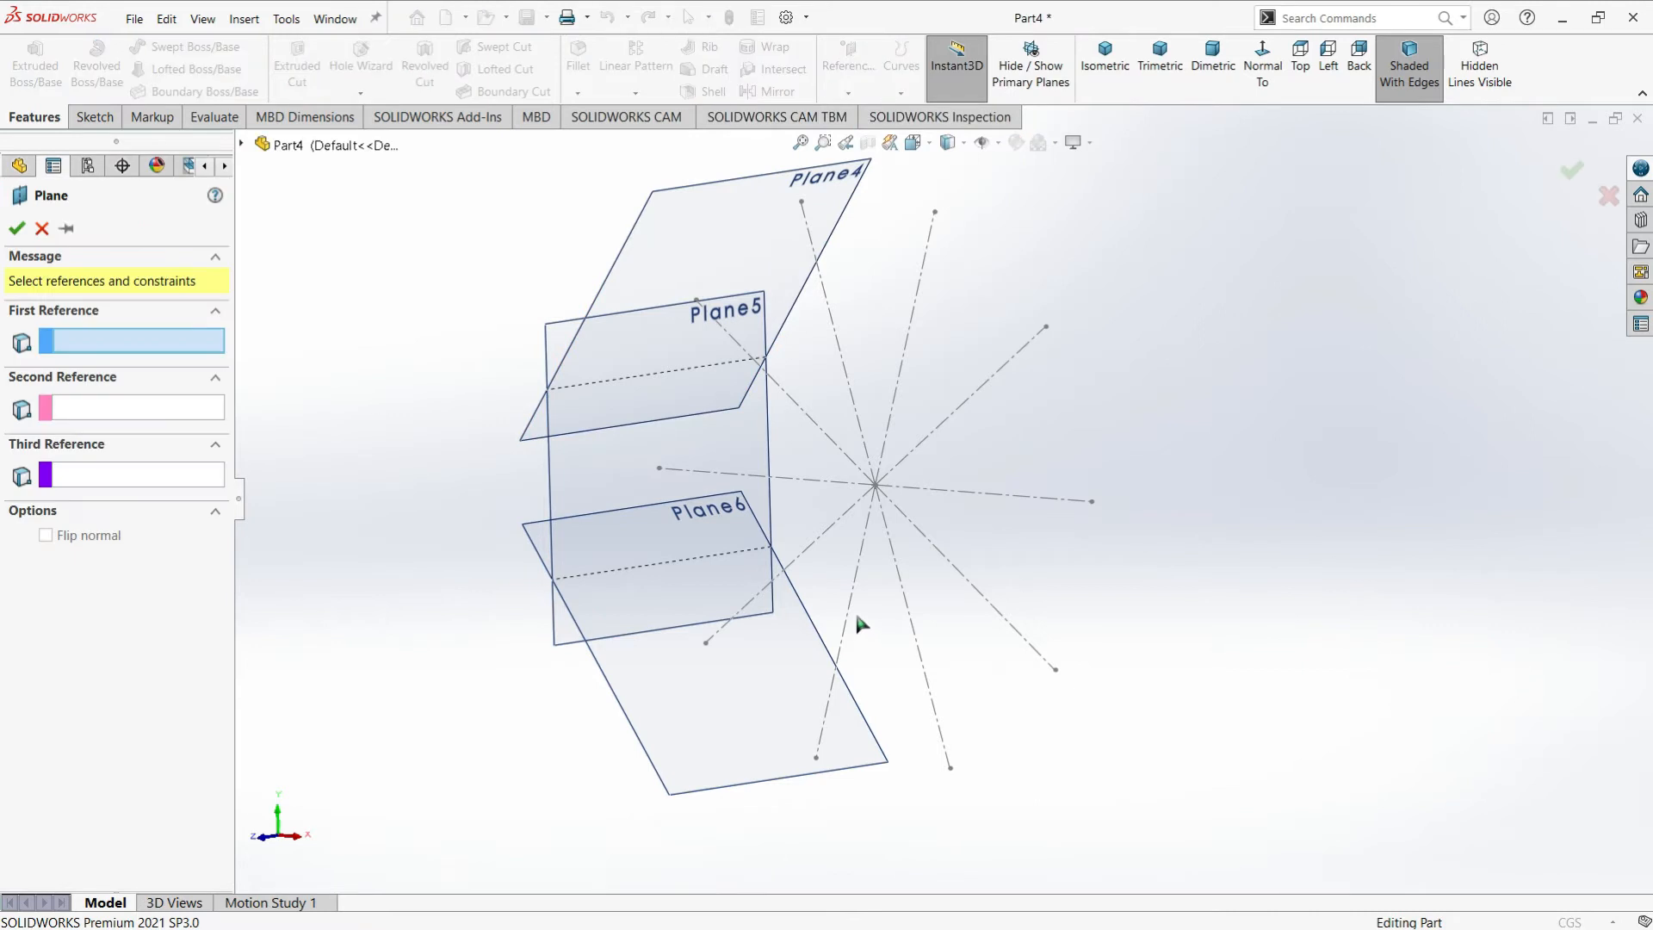
{"action": "left_click", "coordinate": [852, 619]}
{"action": "left_click", "coordinate": [817, 759]}
{"action": "left_click", "coordinate": [16, 229]}
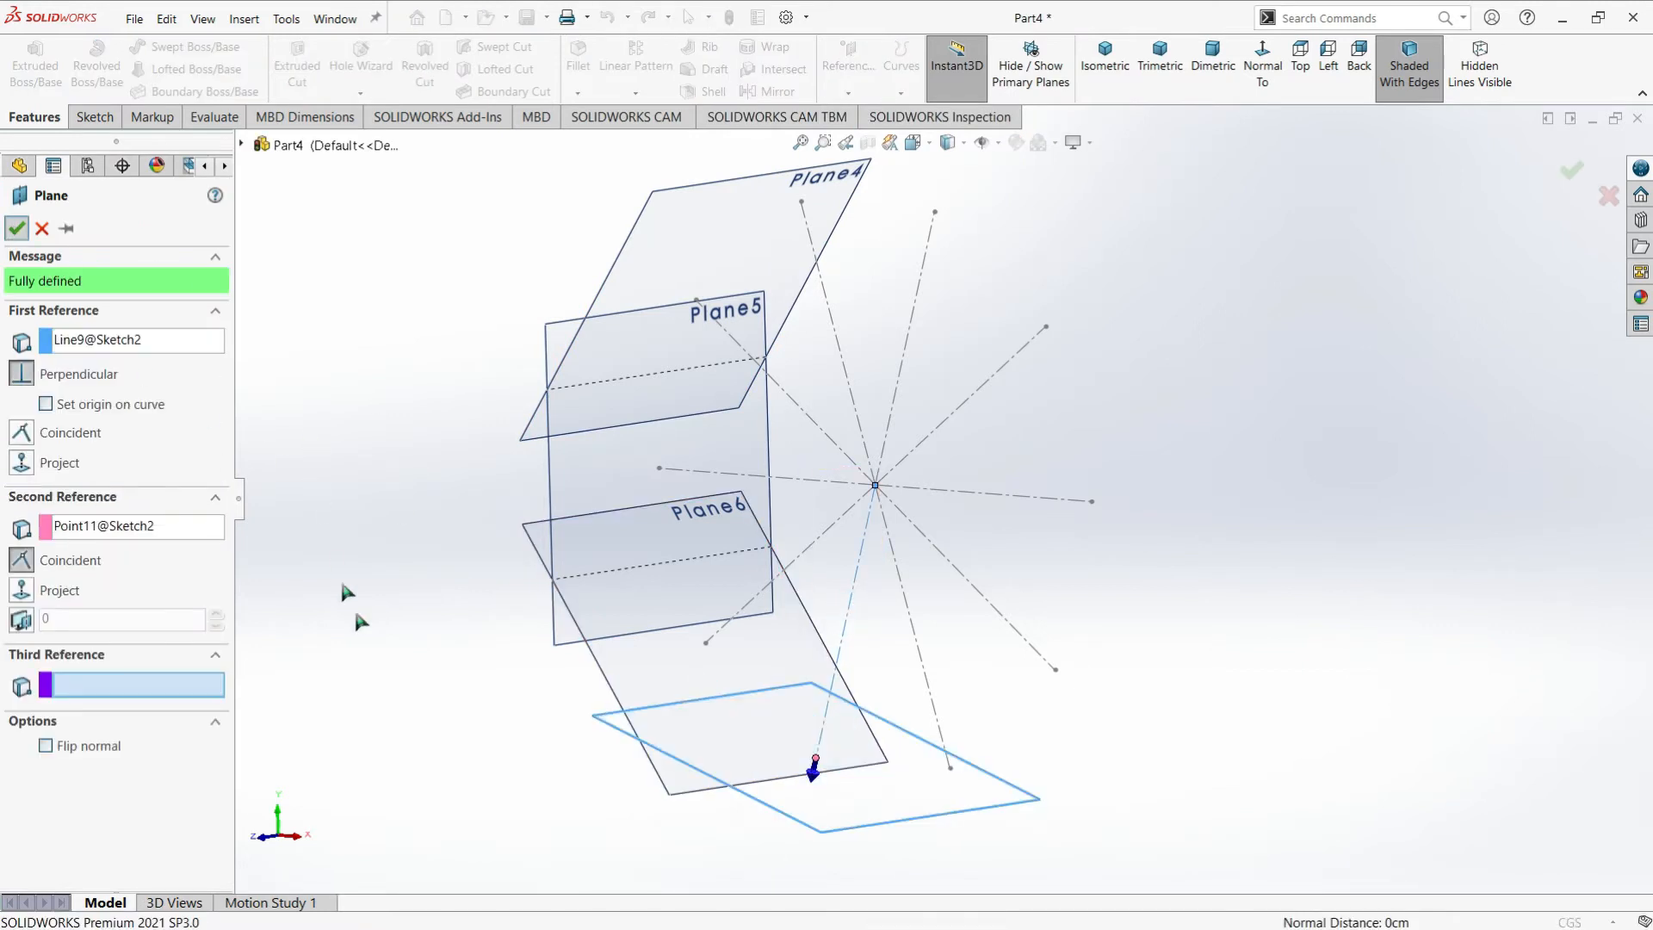
Create a reference plane perpendicular to the steep lower-right centerline and coincident with its bottom endpoint
{"action": "scroll", "coordinate": [959, 617], "scroll_direction": "up", "scroll_amount": 3}
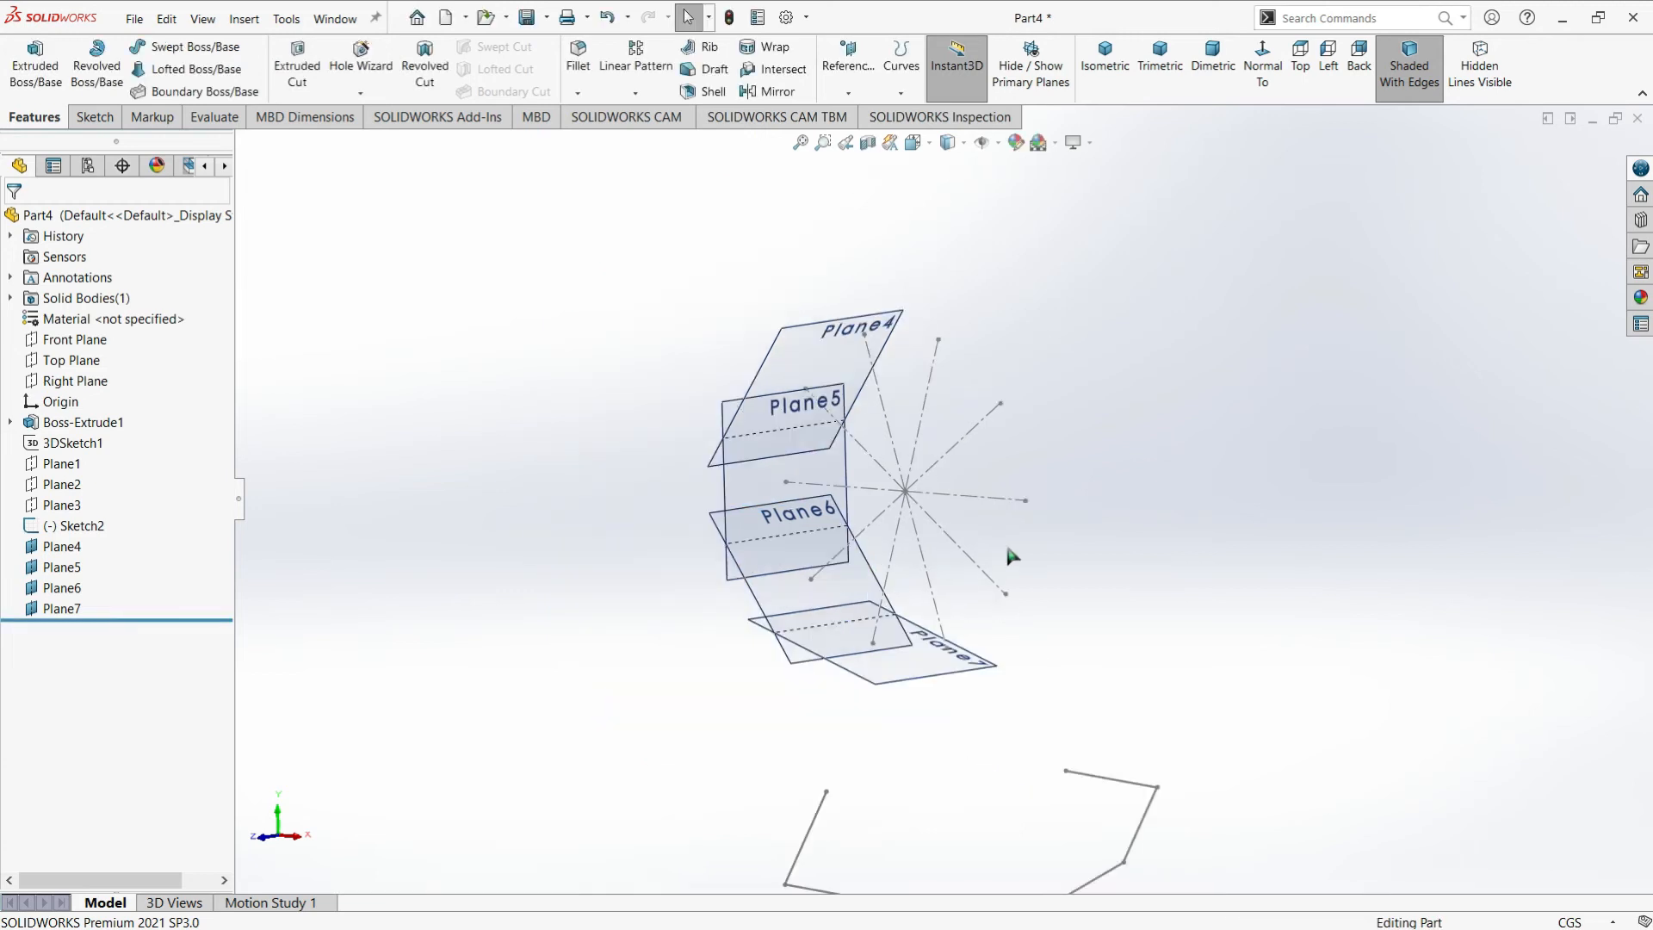
{"action": "scroll", "coordinate": [951, 397], "scroll_direction": "down", "scroll_amount": 1}
{"action": "left_click", "coordinate": [849, 65]}
{"action": "left_click", "coordinate": [857, 111]}
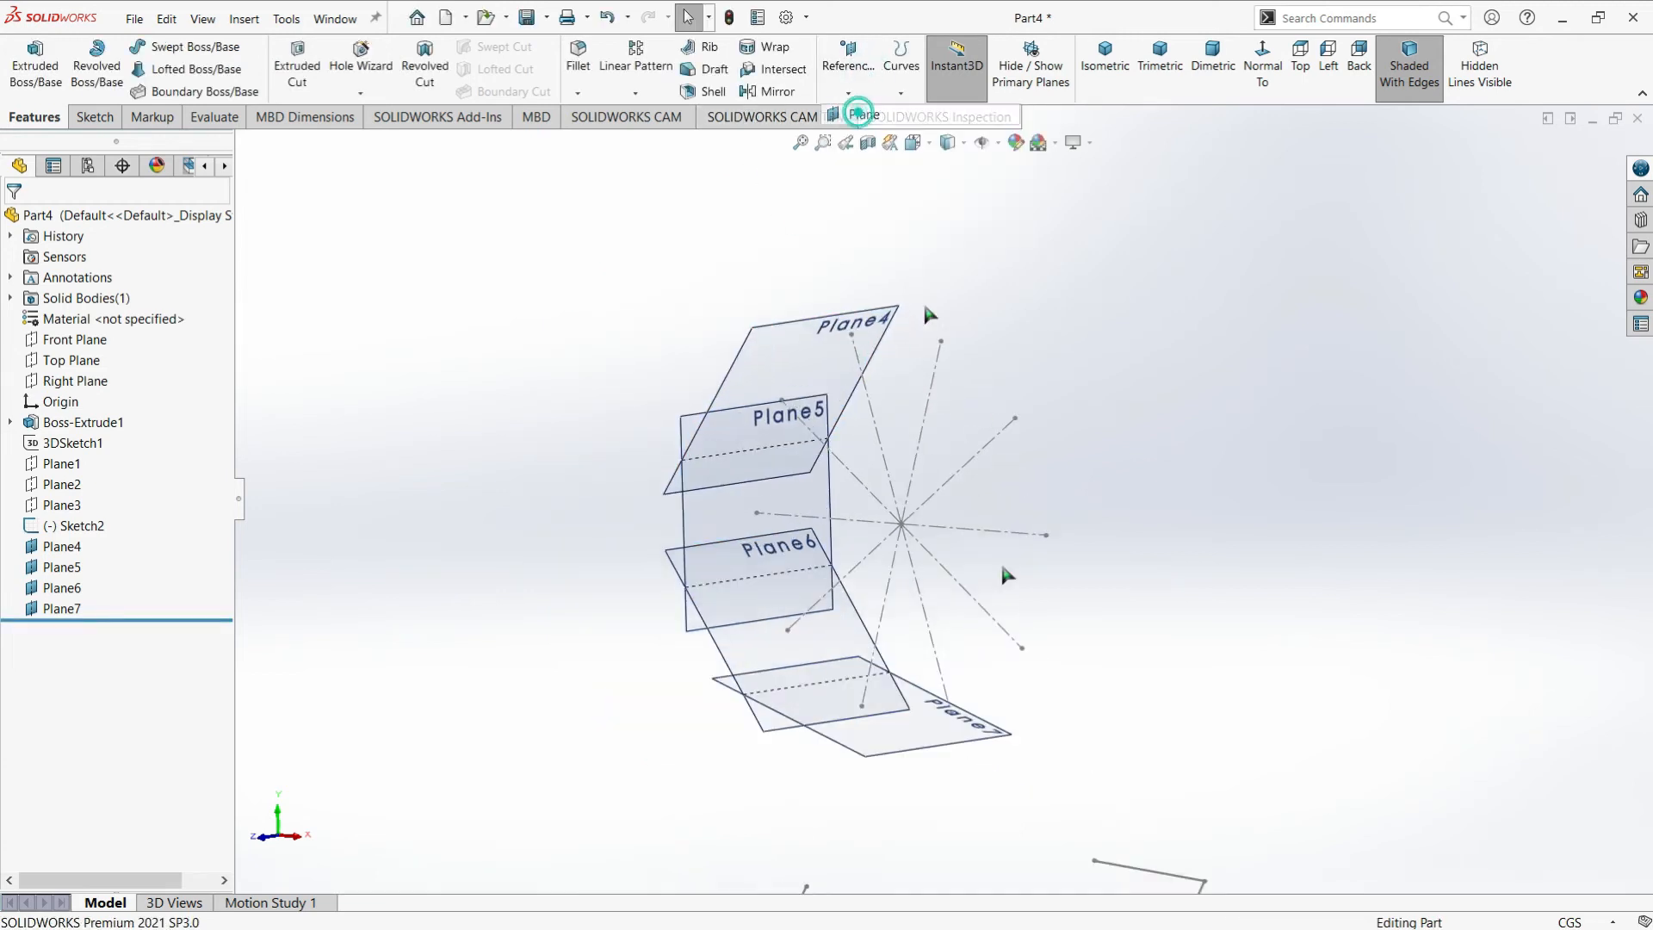
{"action": "left_click", "coordinate": [947, 685]}
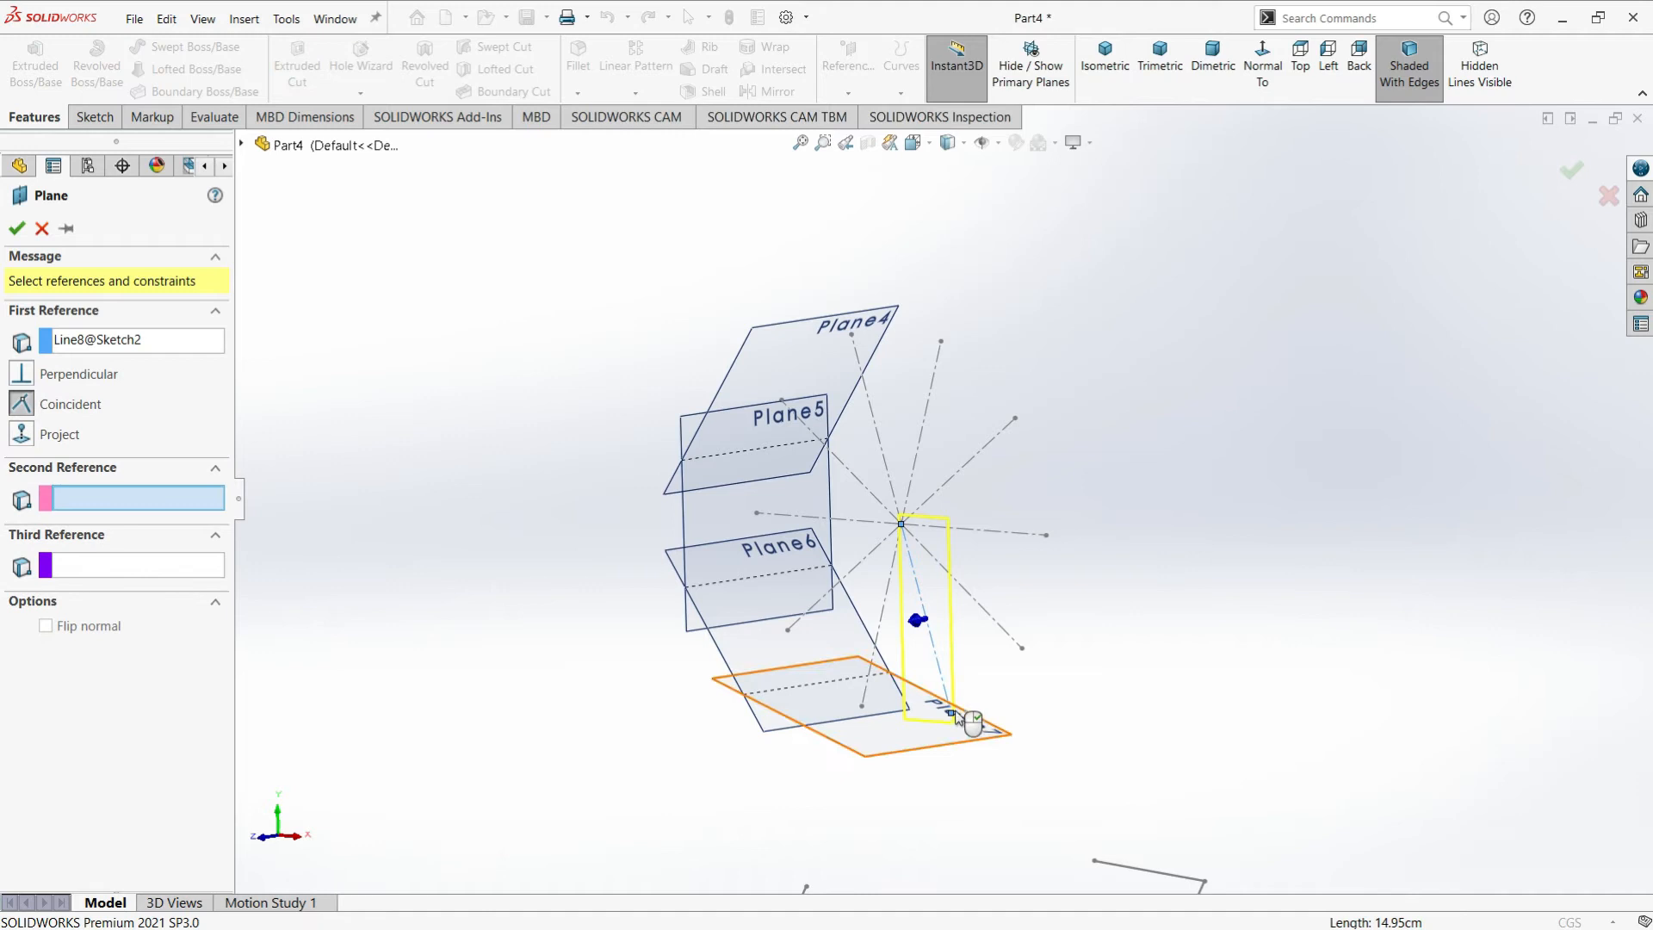
{"action": "scroll", "coordinate": [956, 719], "scroll_direction": "down", "scroll_amount": 3}
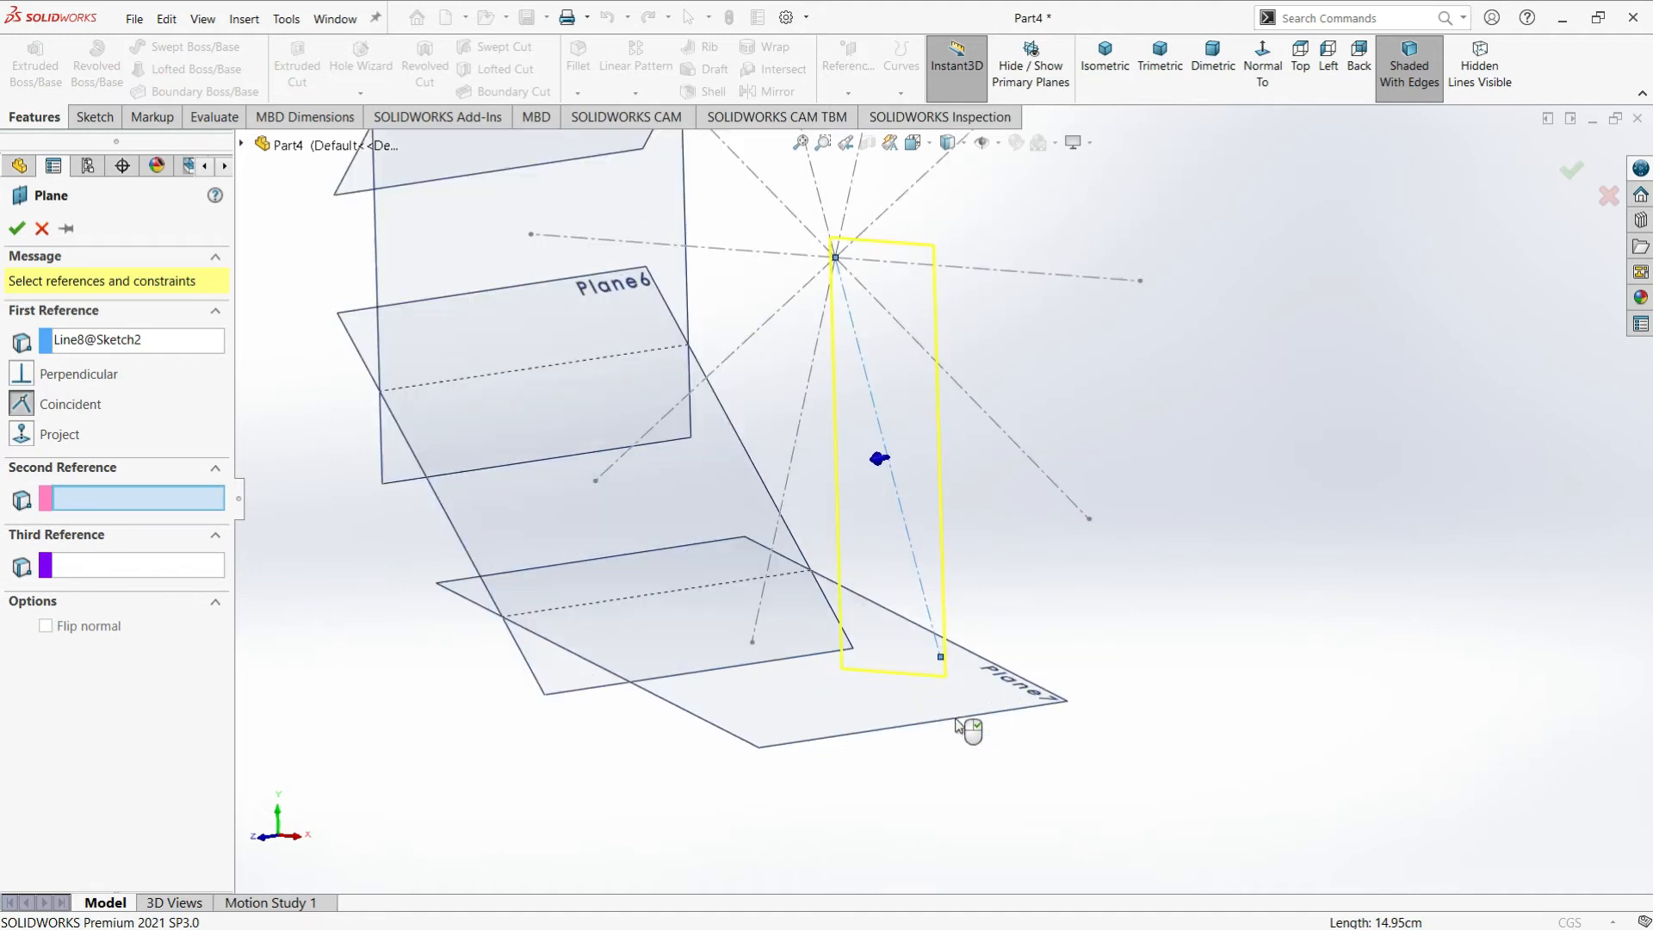
{"action": "left_click", "coordinate": [940, 660]}
{"action": "left_click", "coordinate": [17, 229]}
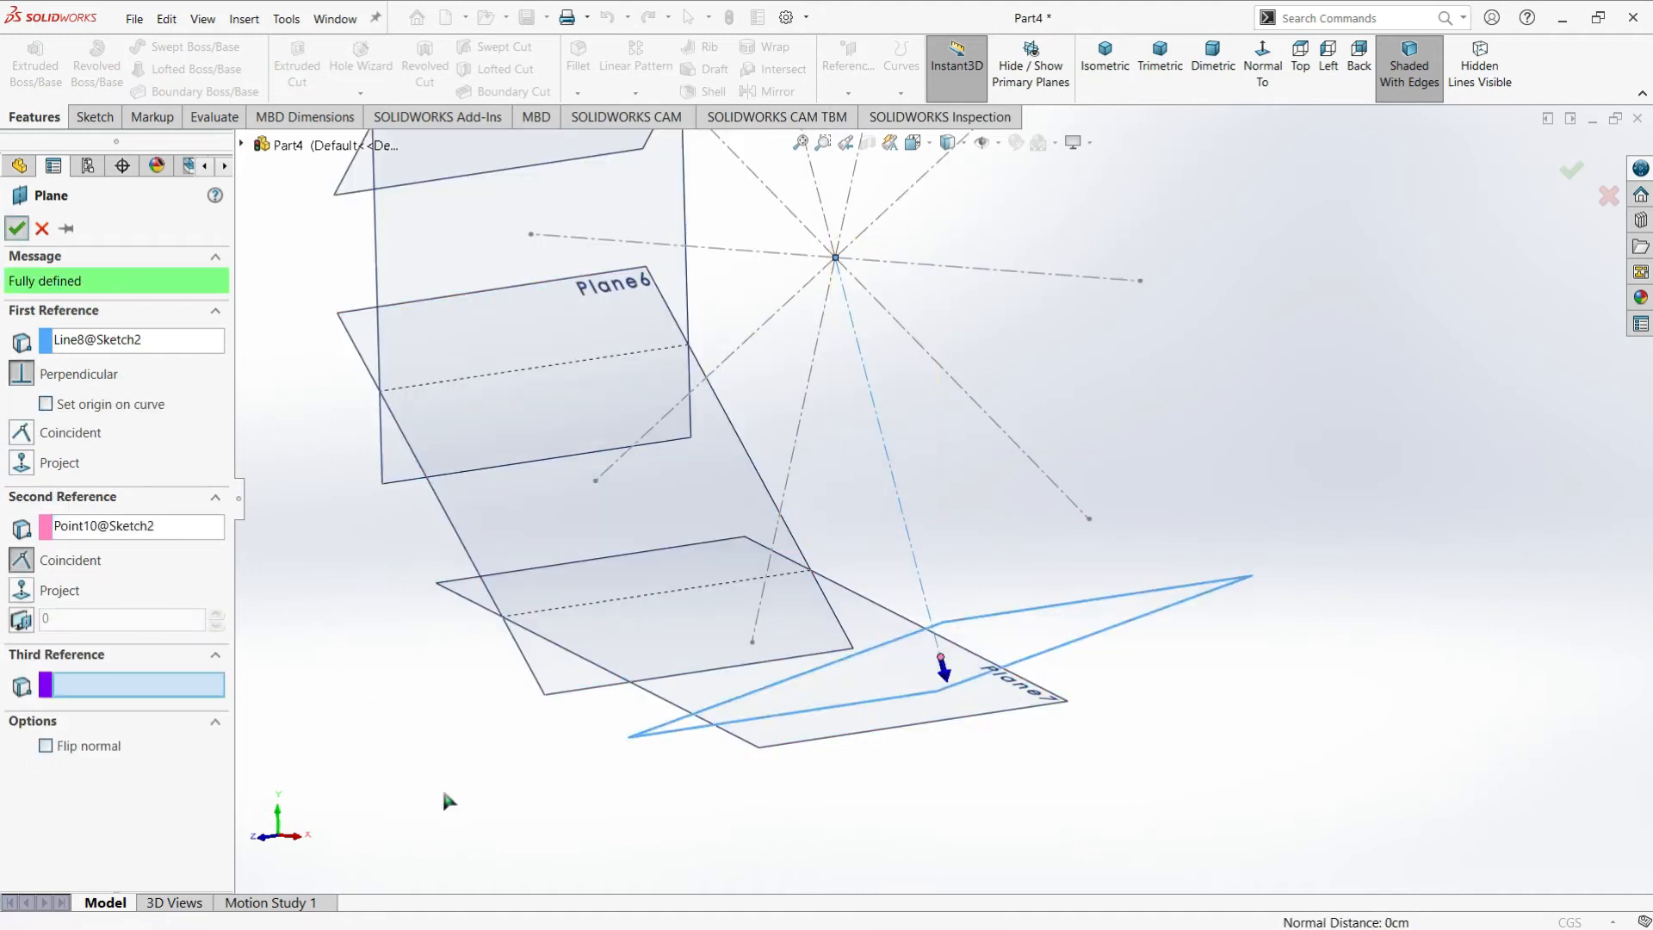
Create a reference plane perpendicular to the shallower lower-right centerline, passing through its outer endpoint
{"action": "left_click", "coordinate": [956, 389]}
{"action": "left_click", "coordinate": [849, 82]}
{"action": "left_click", "coordinate": [871, 122]}
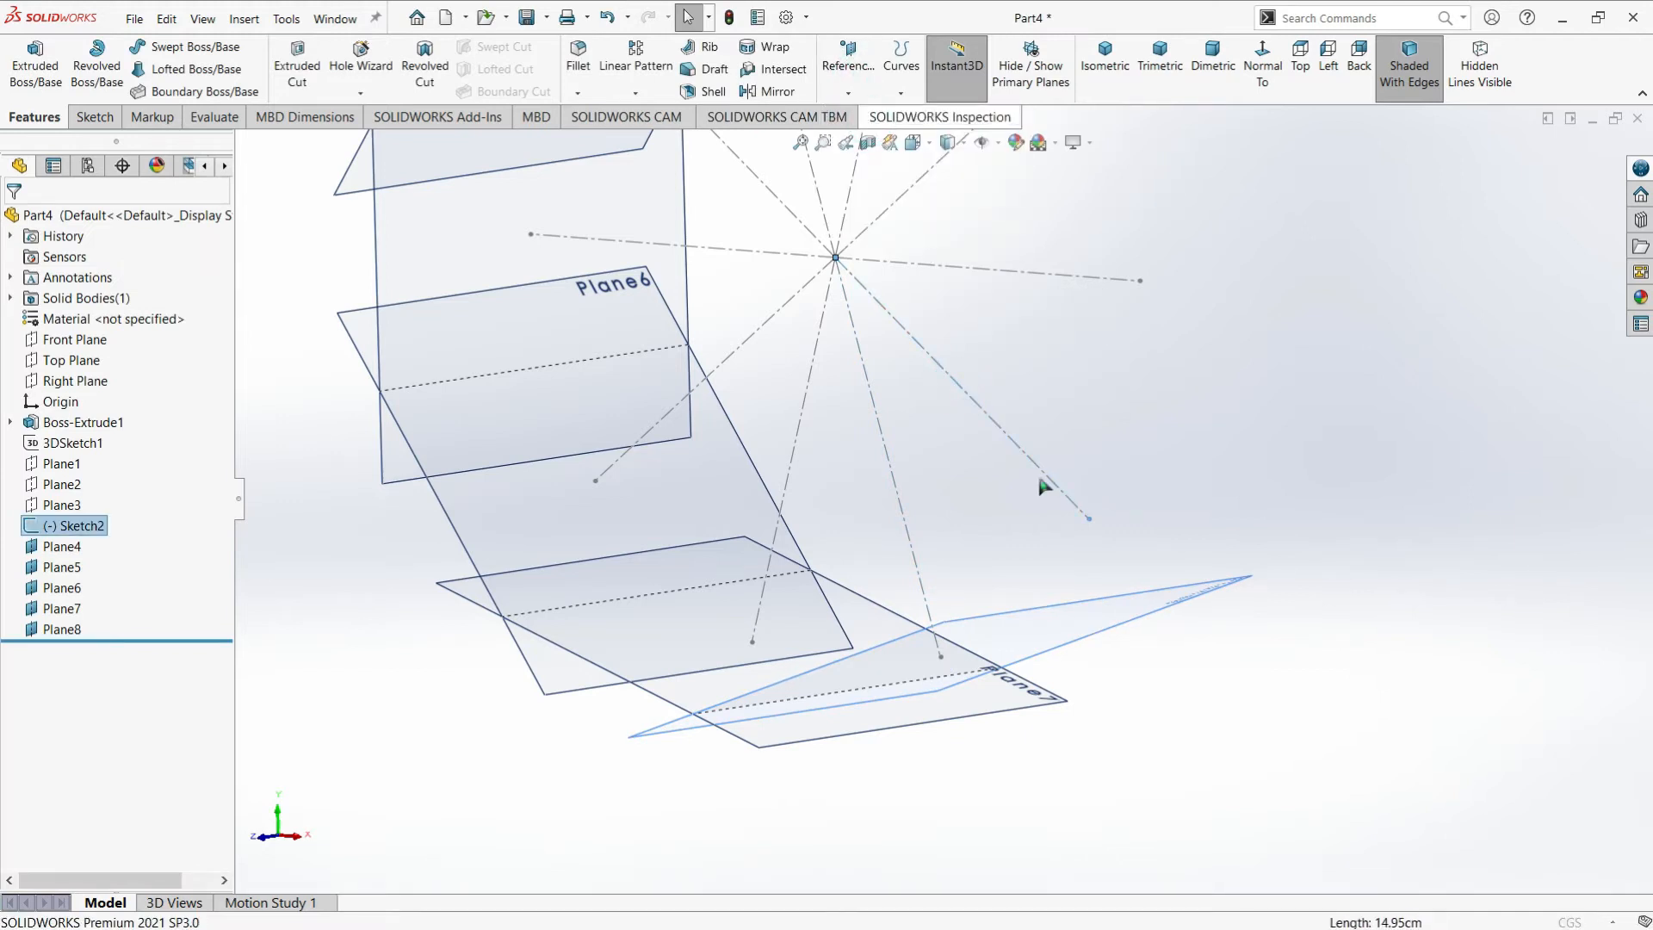
{"action": "left_click", "coordinate": [1090, 521]}
{"action": "key", "text": "Return"}
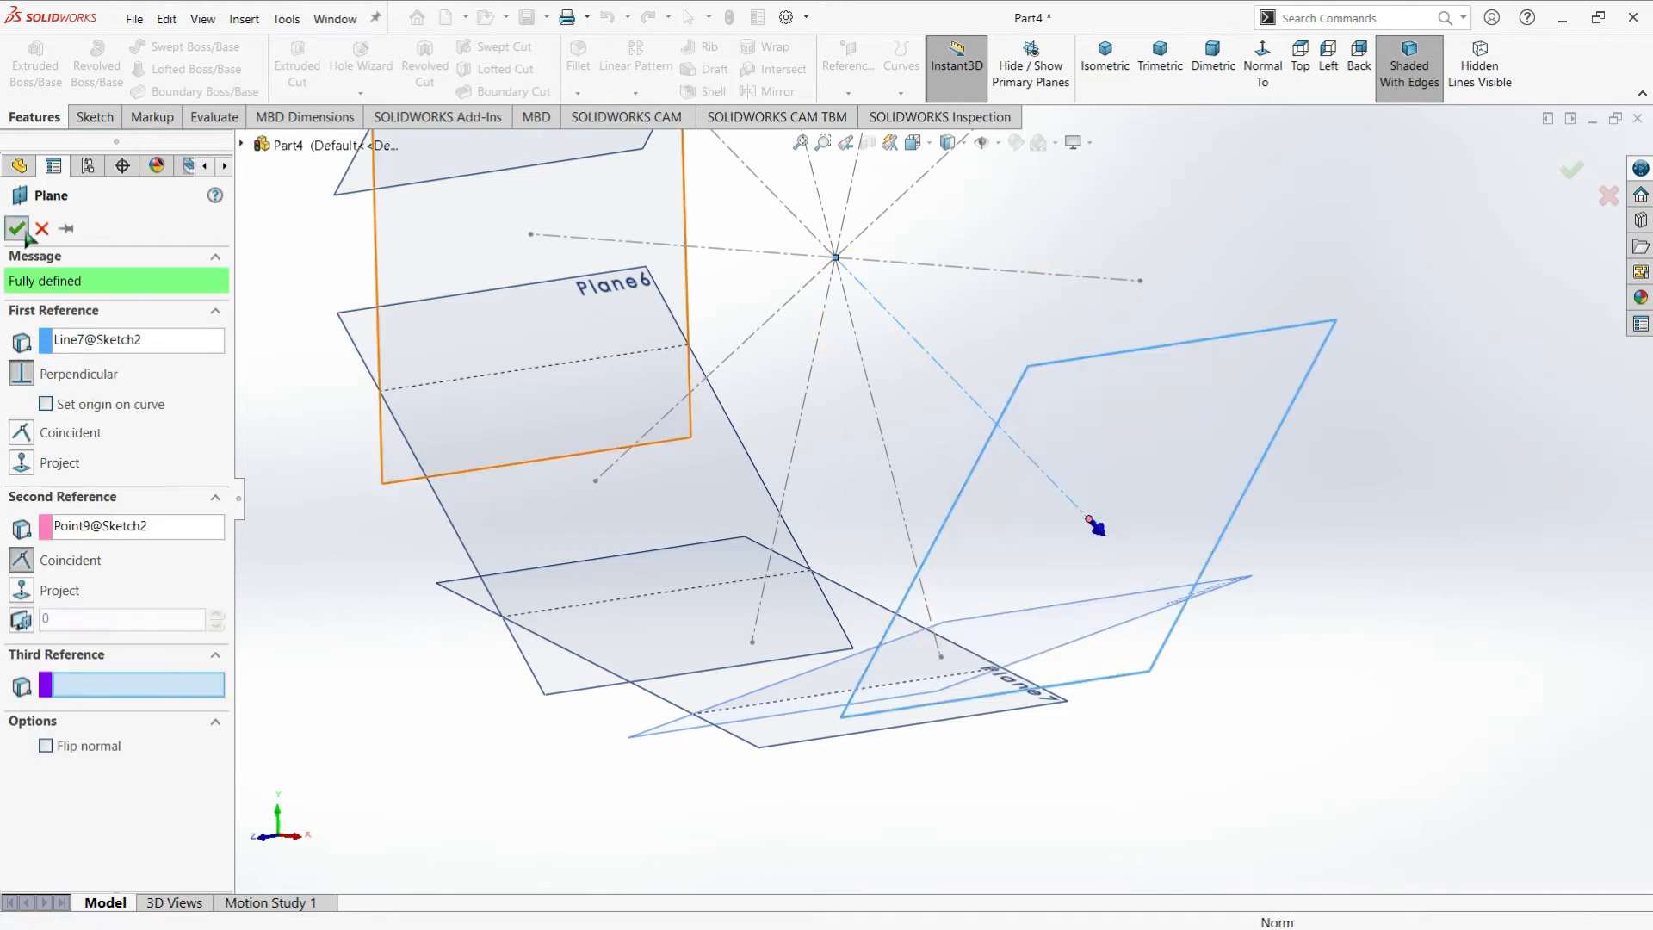
Create a reference plane perpendicular to the horizontal centerline on the right side, through its outer endpoint
{"action": "left_click", "coordinate": [848, 92]}
{"action": "left_click", "coordinate": [870, 115]}
{"action": "left_click", "coordinate": [920, 267]}
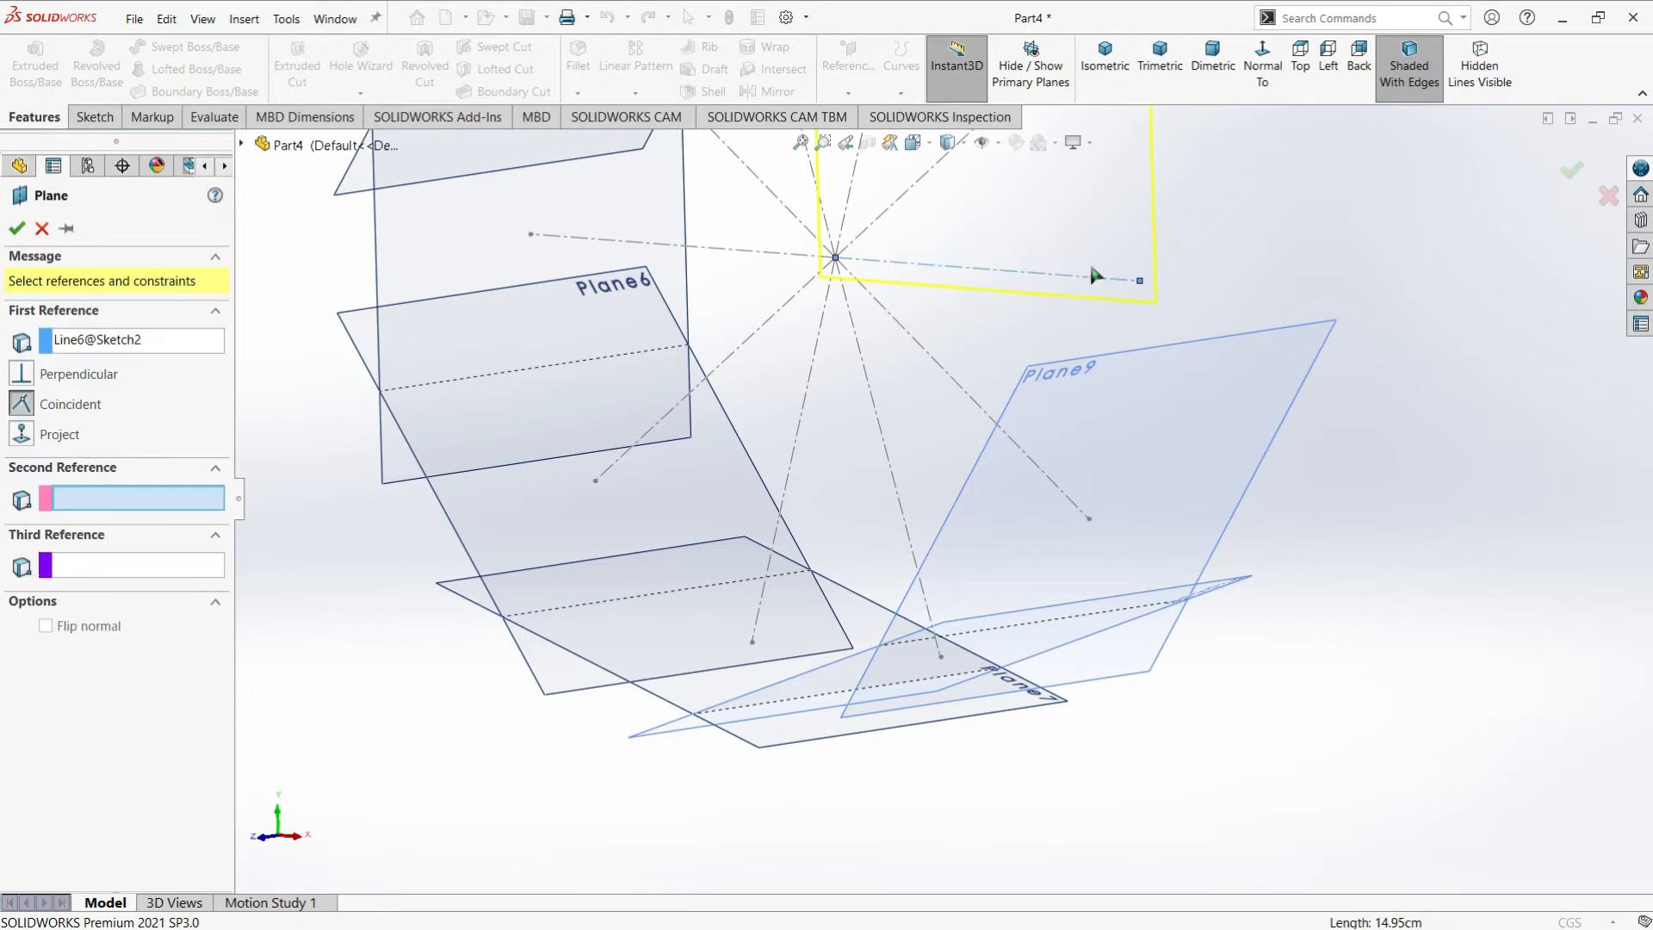
{"action": "left_click", "coordinate": [1138, 281]}
{"action": "left_click", "coordinate": [17, 229]}
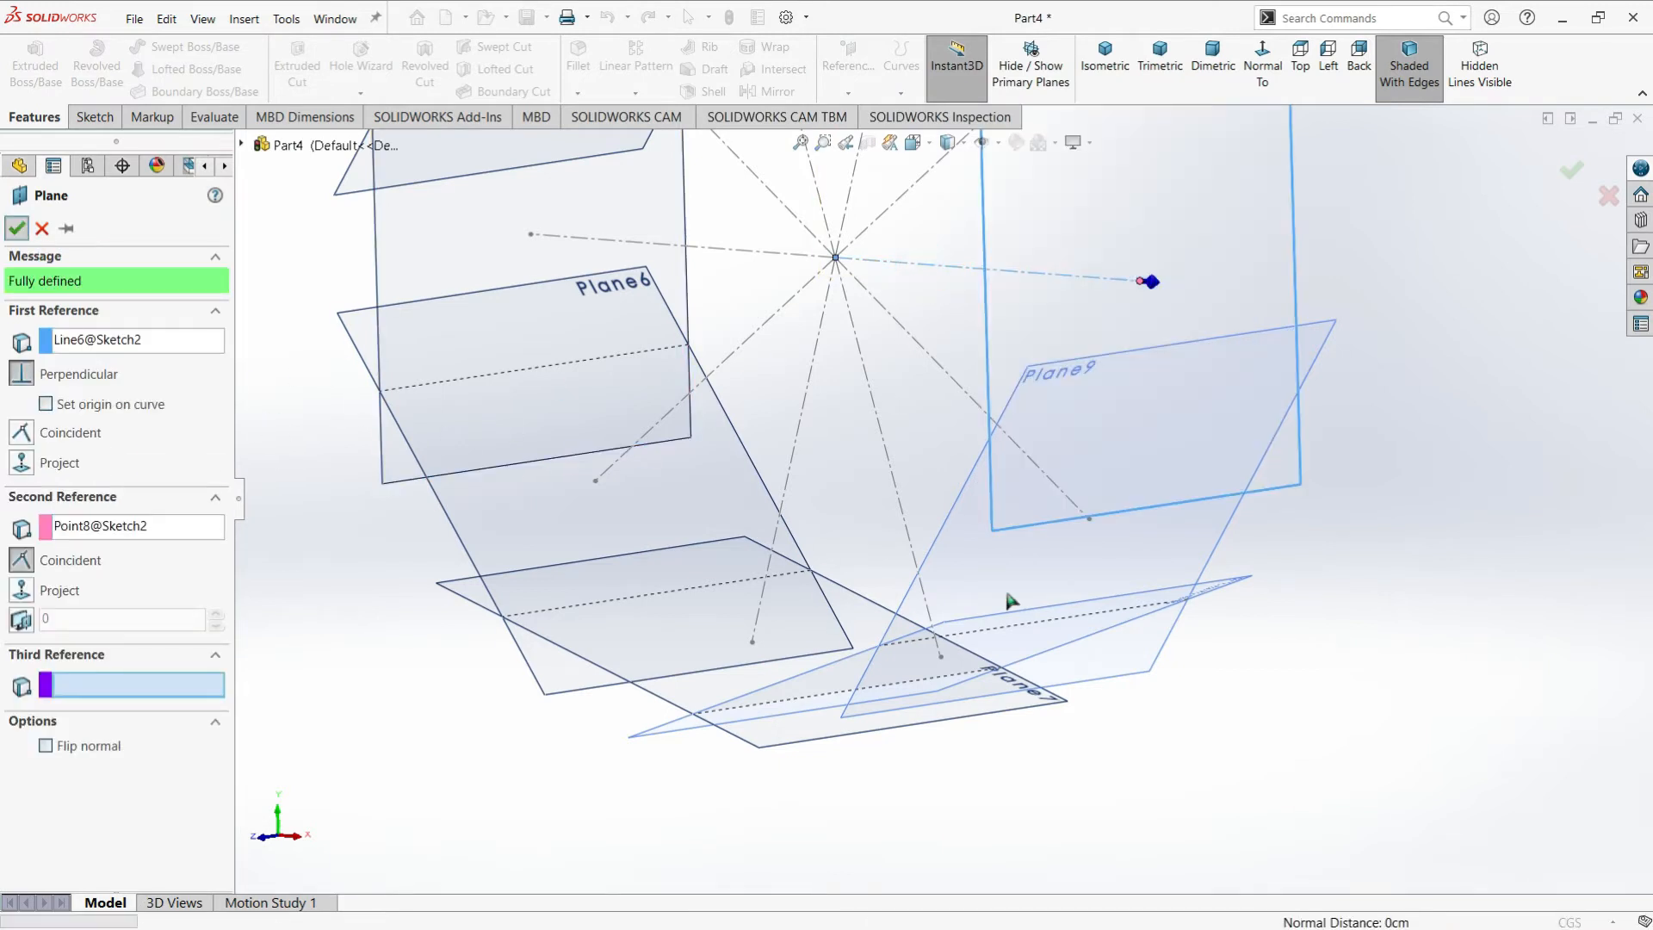
Create a reference plane coincident with the top endpoint of the steep upper-left centerline and perpendicular to that line
{"action": "scroll", "coordinate": [1232, 405], "scroll_direction": "up", "scroll_amount": 3}
{"action": "scroll", "coordinate": [1253, 479], "scroll_direction": "up", "scroll_amount": 3}
{"action": "middle_click_drag", "start_coordinate": [1258, 461], "coordinate": [973, 461]}
{"action": "scroll", "coordinate": [972, 459], "scroll_direction": "down", "scroll_amount": 2}
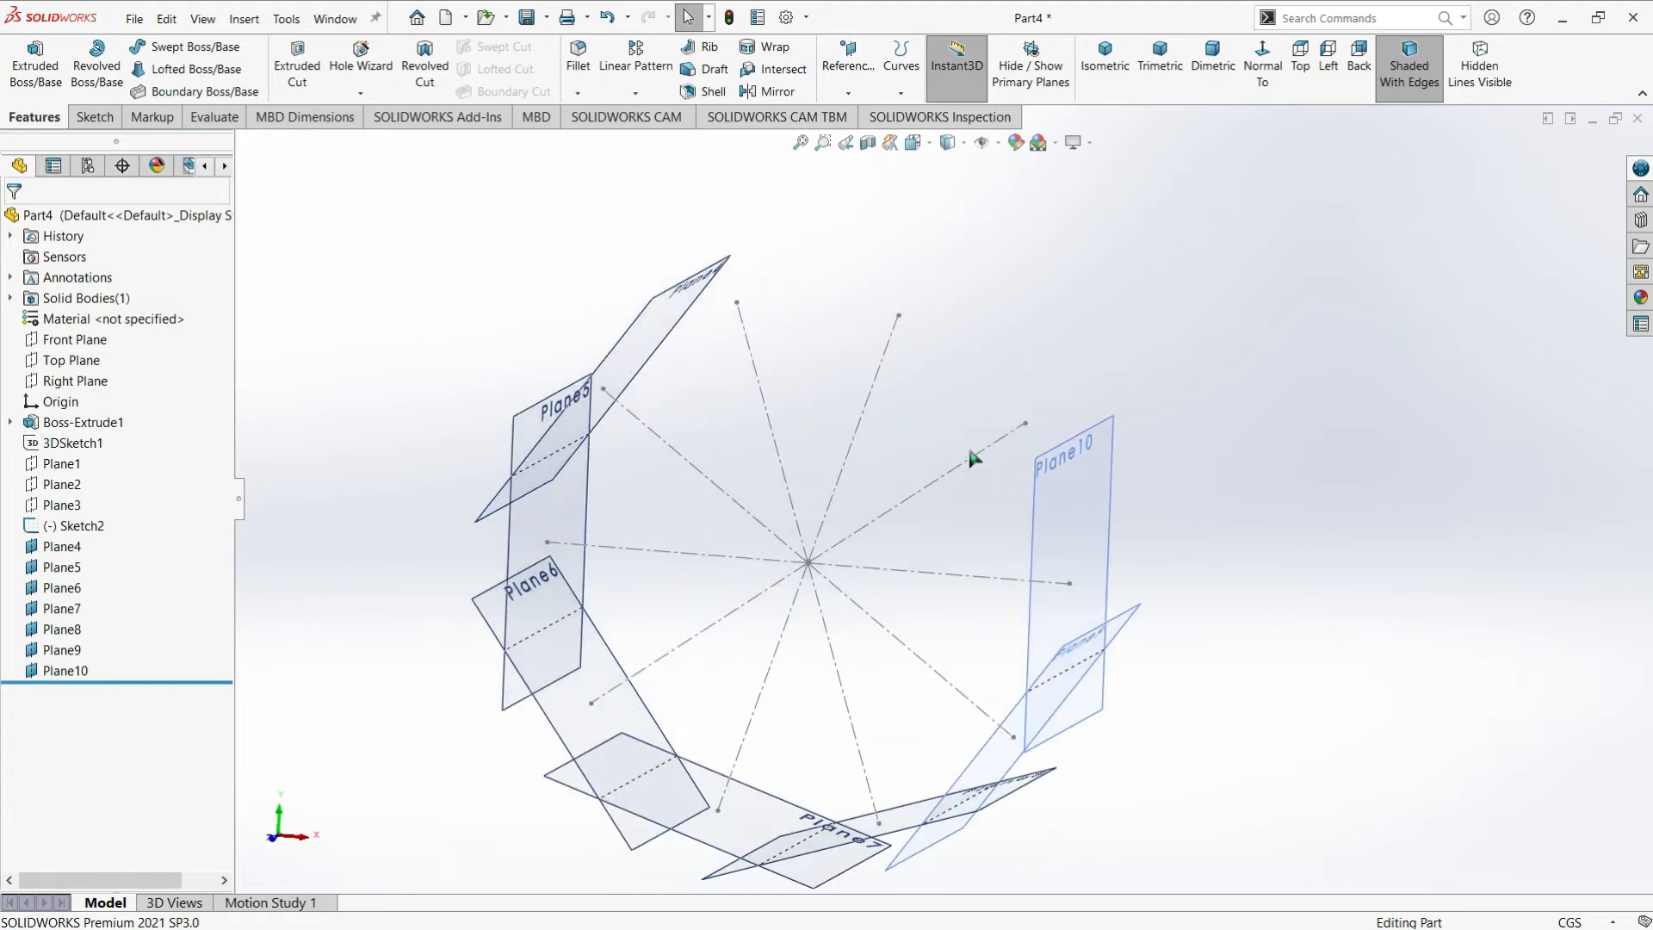
{"action": "left_click", "coordinate": [852, 82]}
{"action": "left_click", "coordinate": [864, 118]}
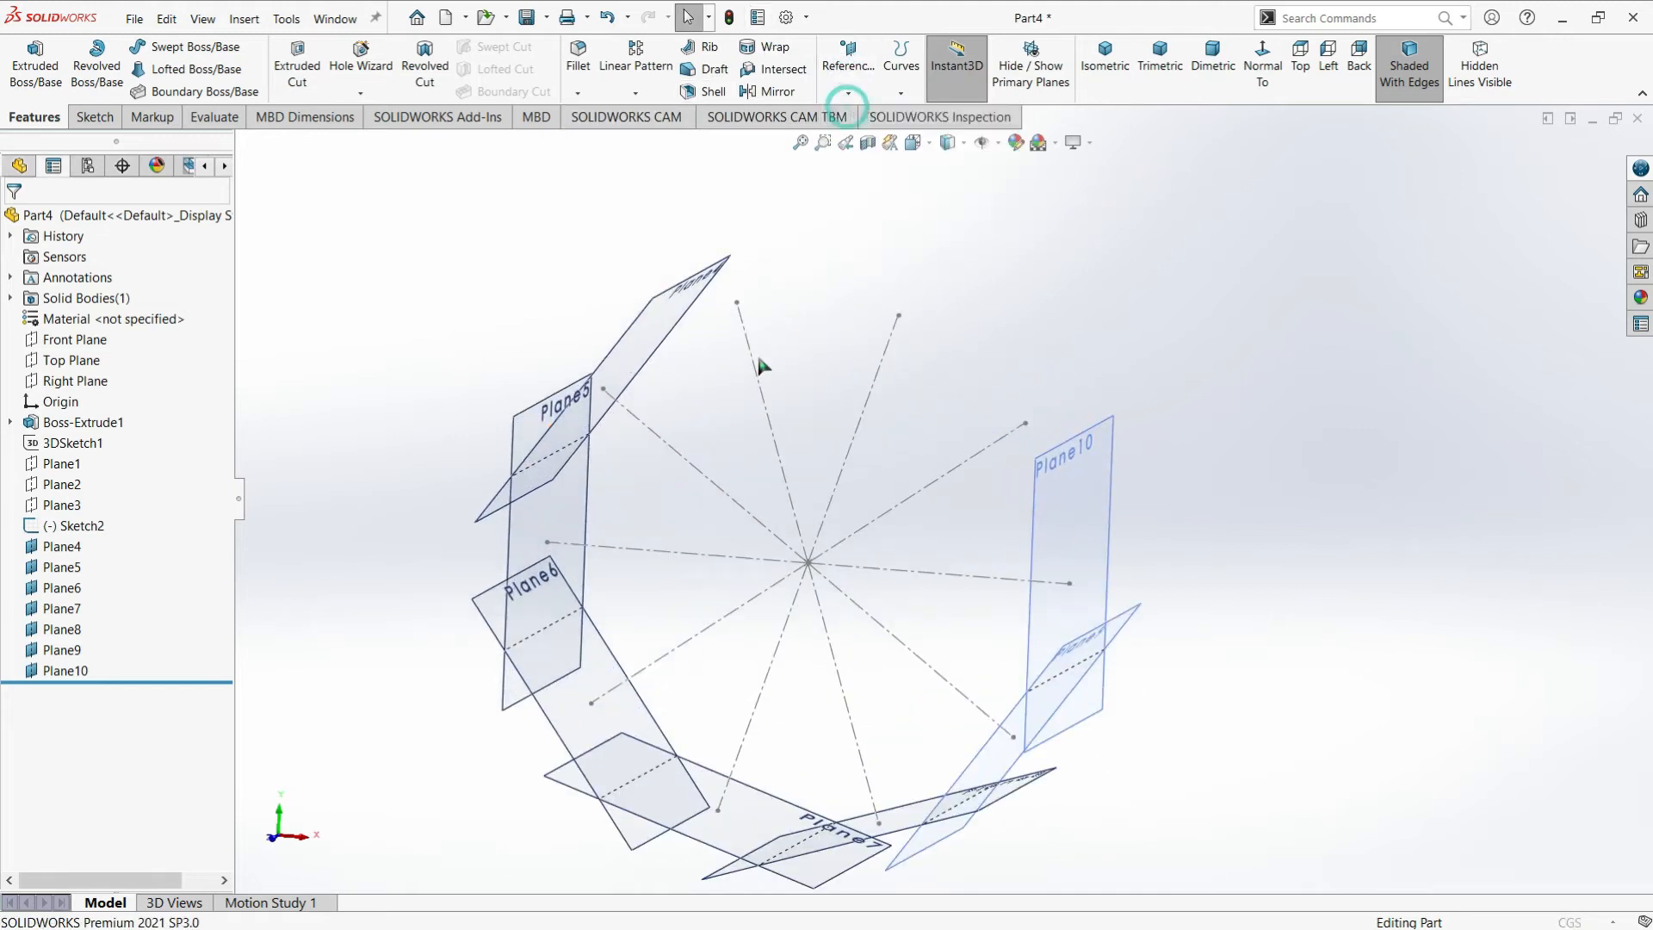
{"action": "left_click", "coordinate": [738, 312]}
{"action": "left_click", "coordinate": [738, 312]}
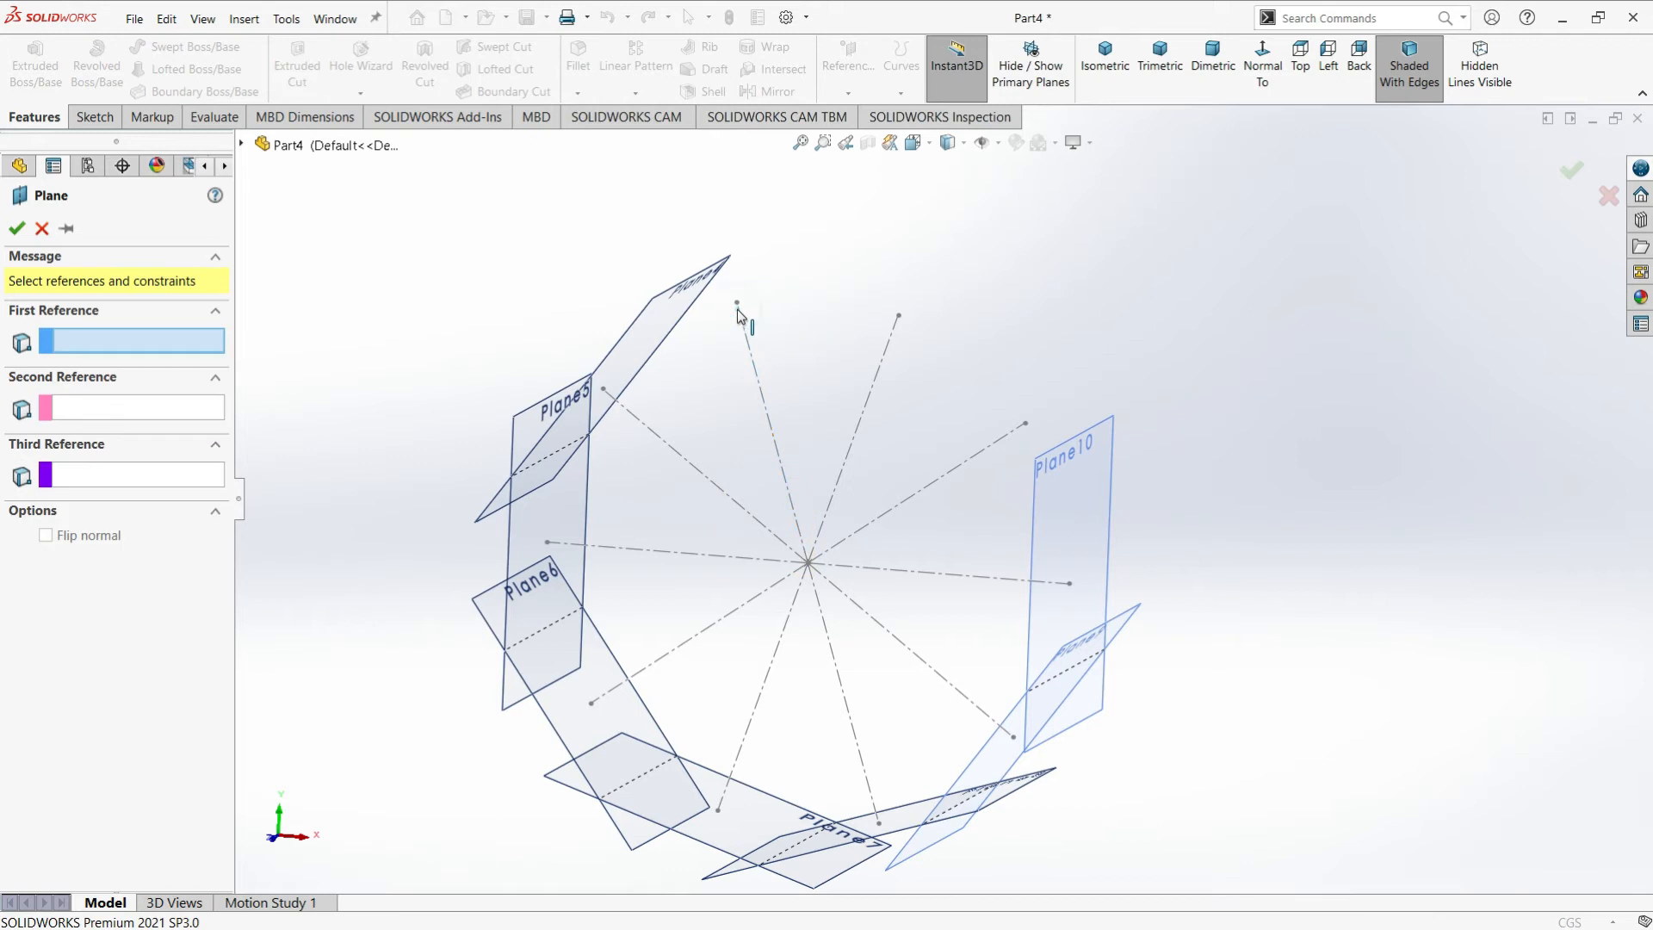
{"action": "left_click", "coordinate": [737, 302]}
{"action": "left_click", "coordinate": [756, 356]}
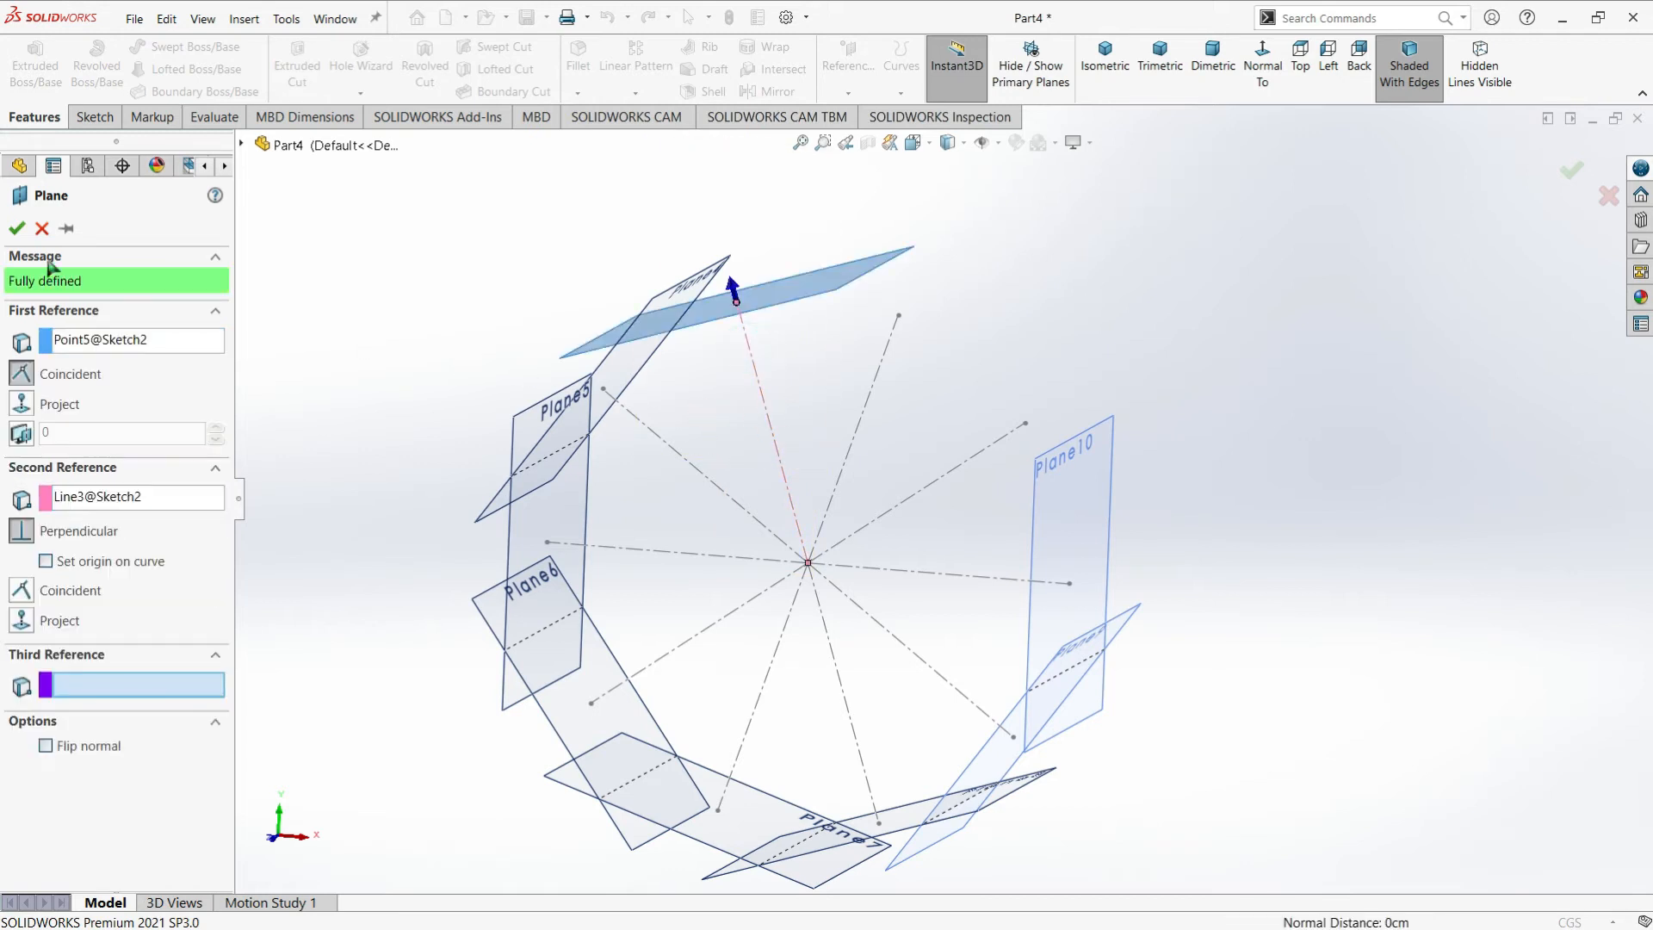
{"action": "left_click", "coordinate": [16, 231]}
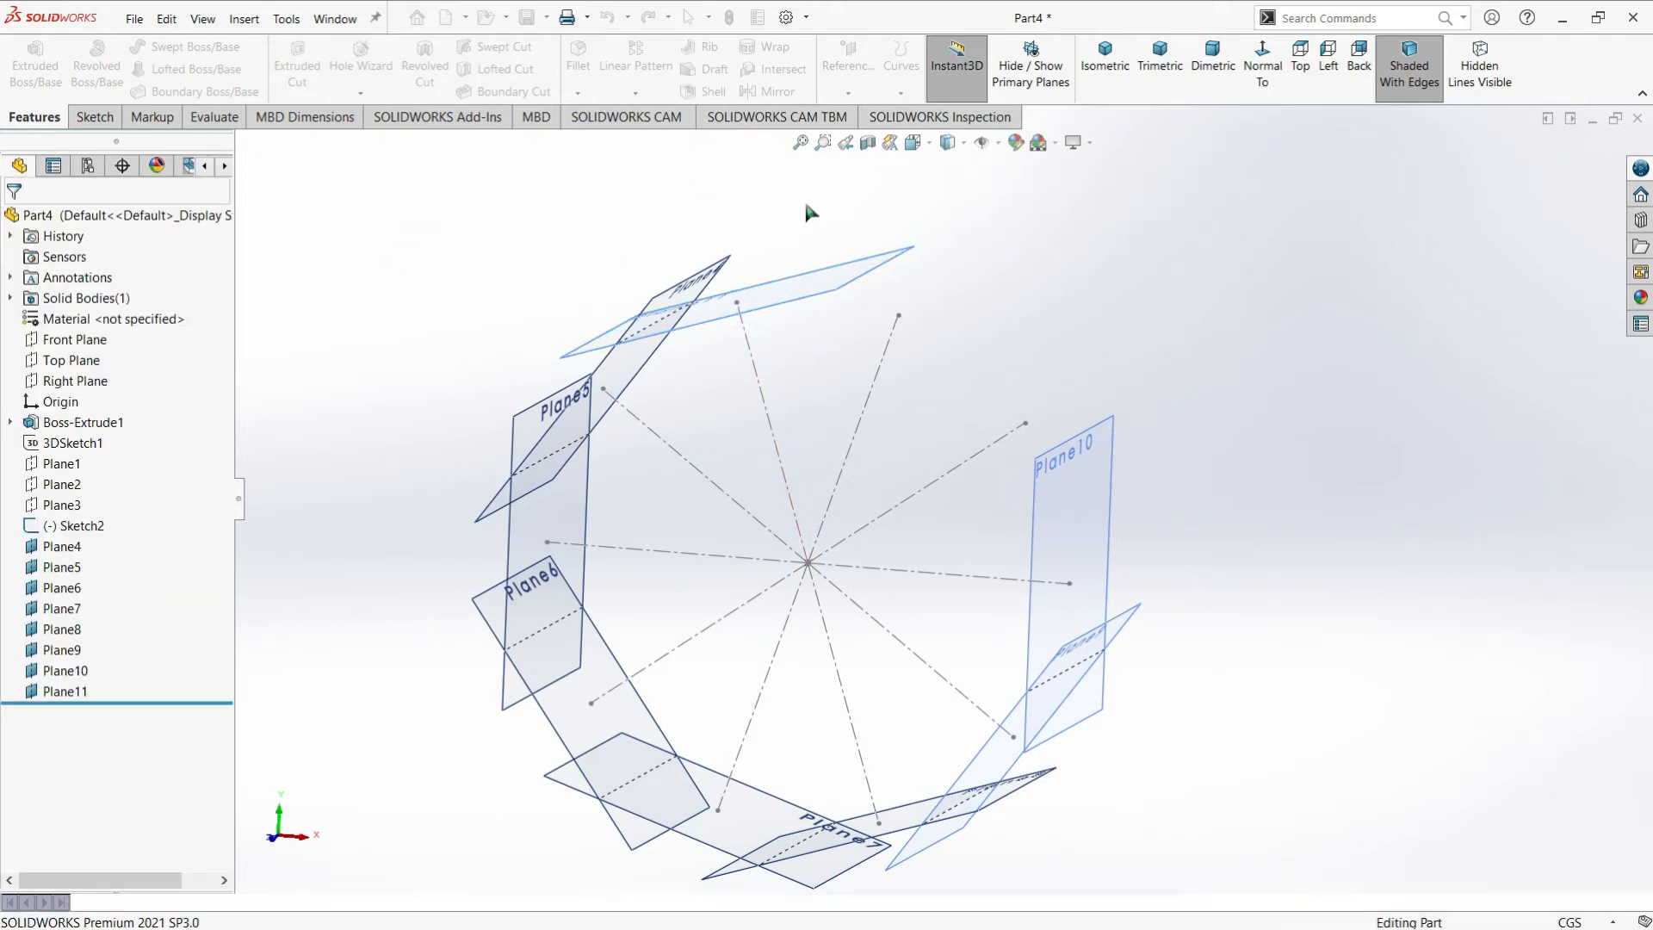
Create a reference plane coincident with the top endpoint of the steep upper-right centerline and perpendicular to that line
{"action": "left_click", "coordinate": [850, 79]}
{"action": "left_click", "coordinate": [870, 122]}
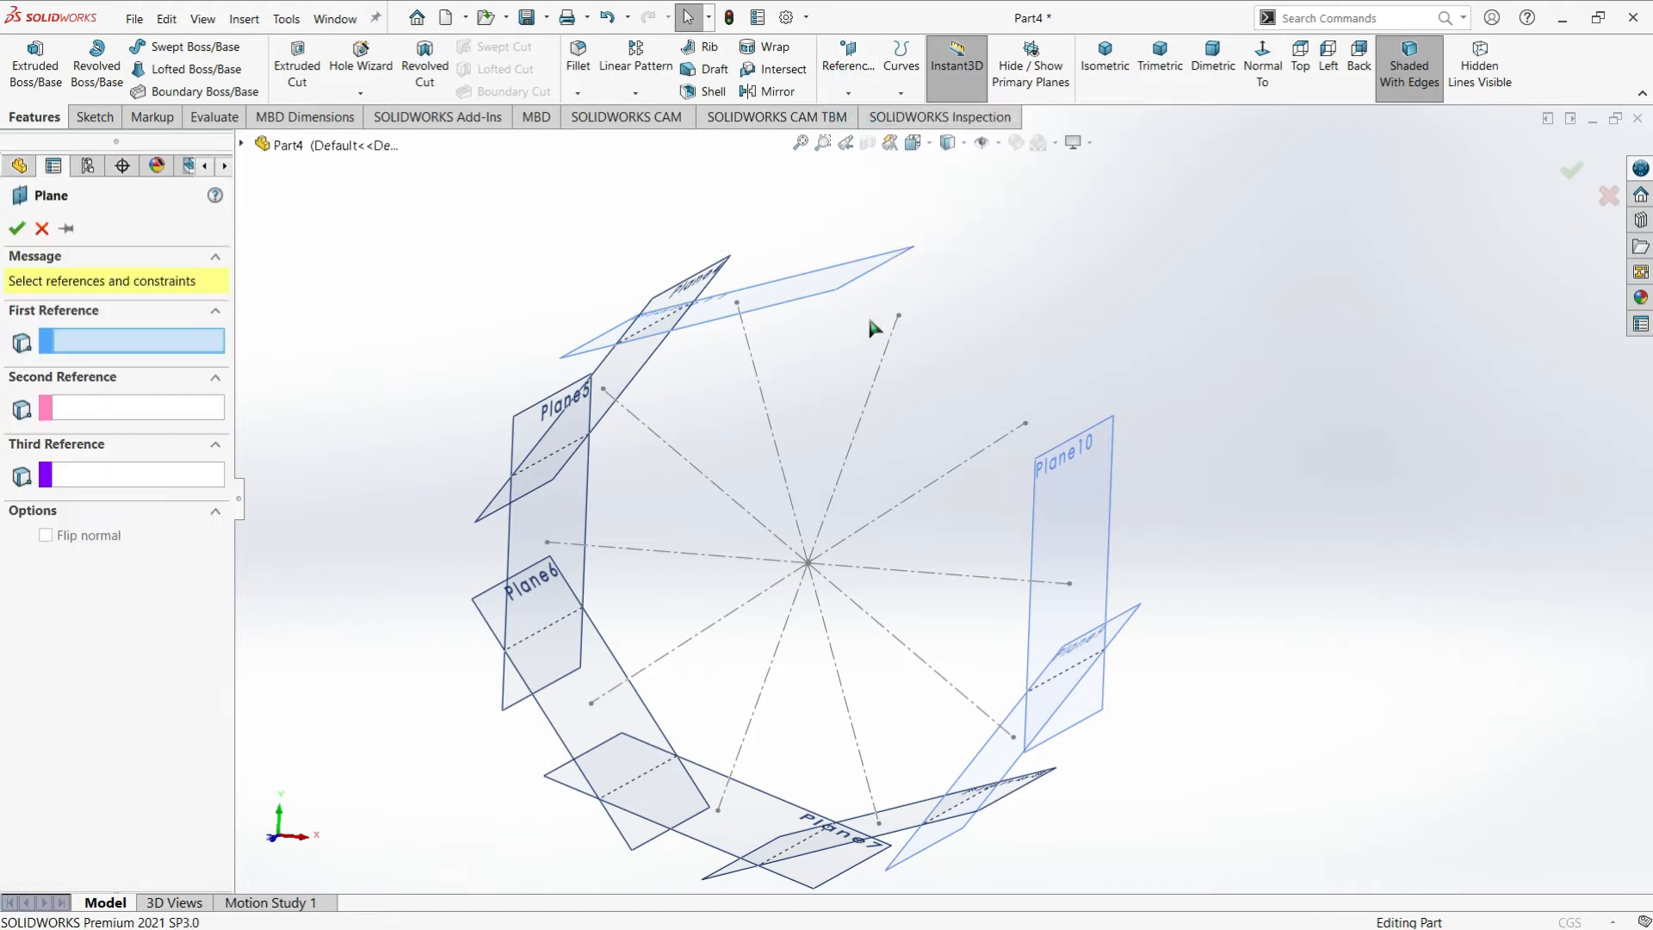
{"action": "left_click", "coordinate": [899, 317]}
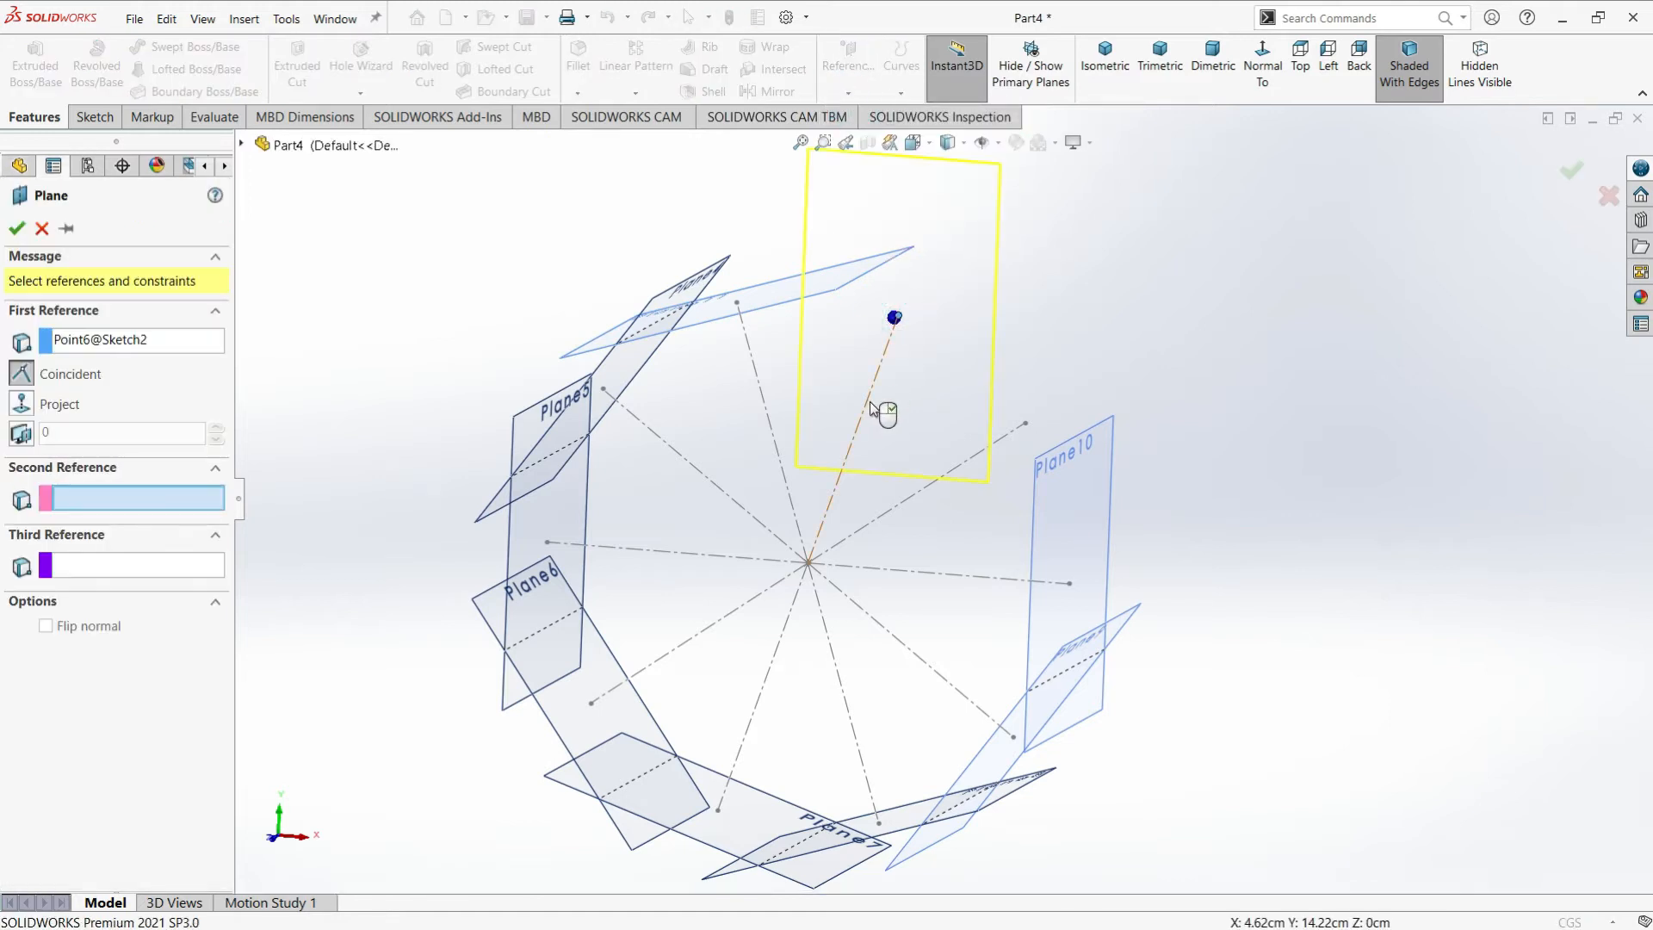
{"action": "left_click", "coordinate": [872, 409]}
{"action": "left_click", "coordinate": [17, 228]}
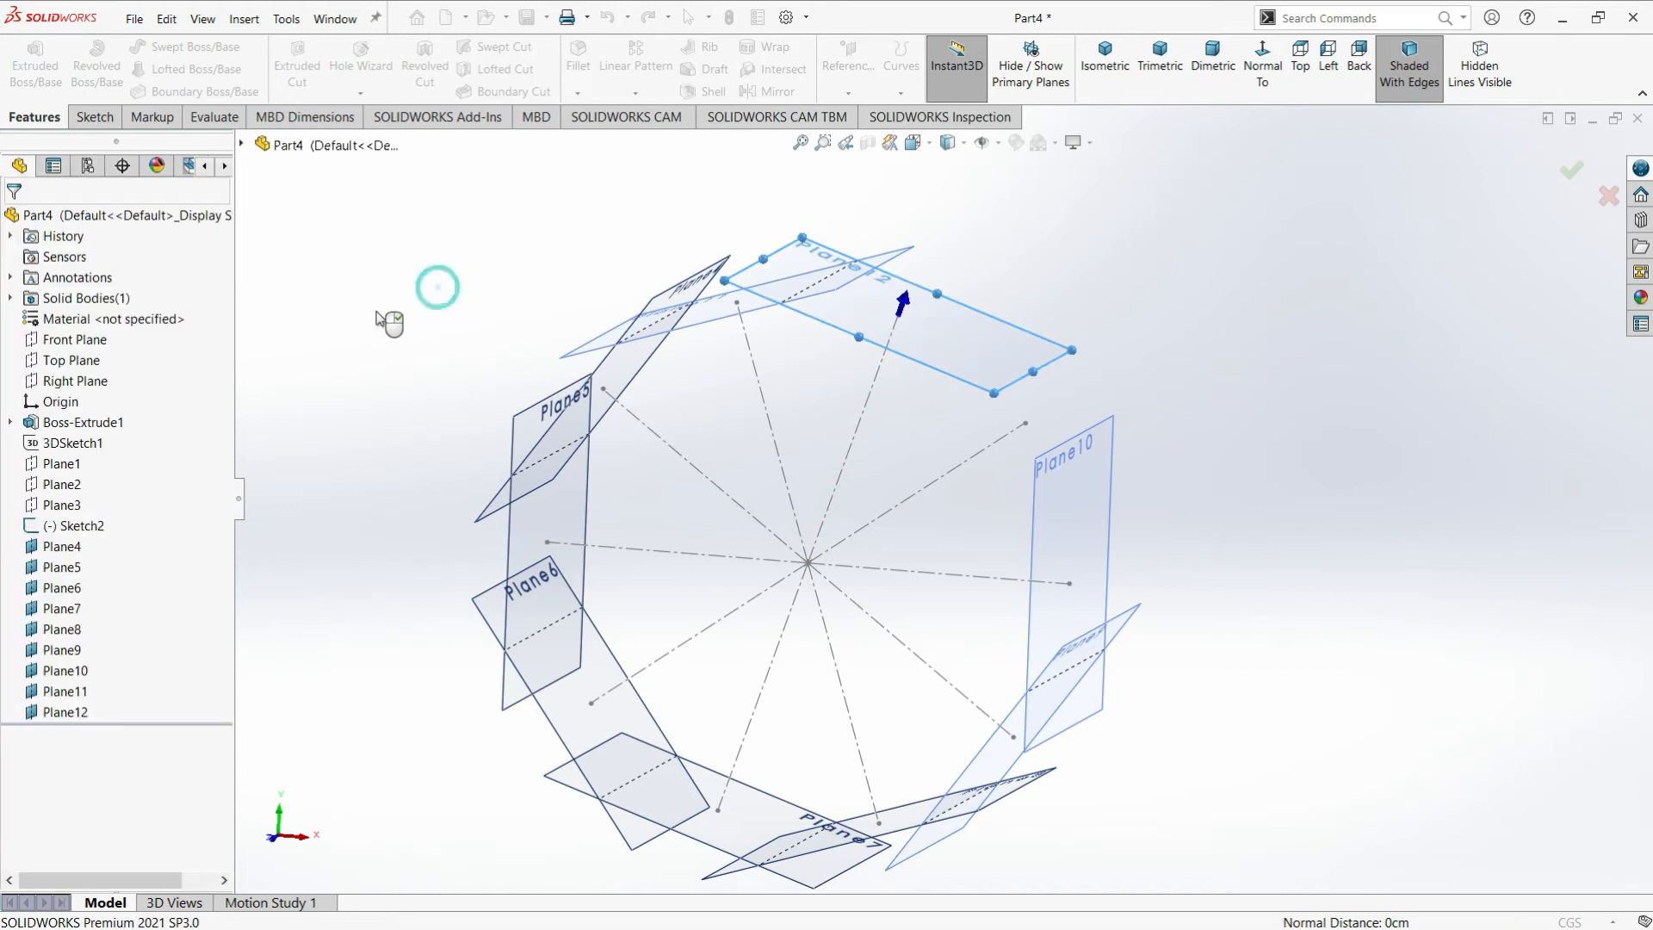
Create a reference plane coincident with the outer endpoint of the shallower upper-right centerline and perpendicular to that line
{"action": "left_click", "coordinate": [848, 91]}
{"action": "left_click", "coordinate": [858, 120]}
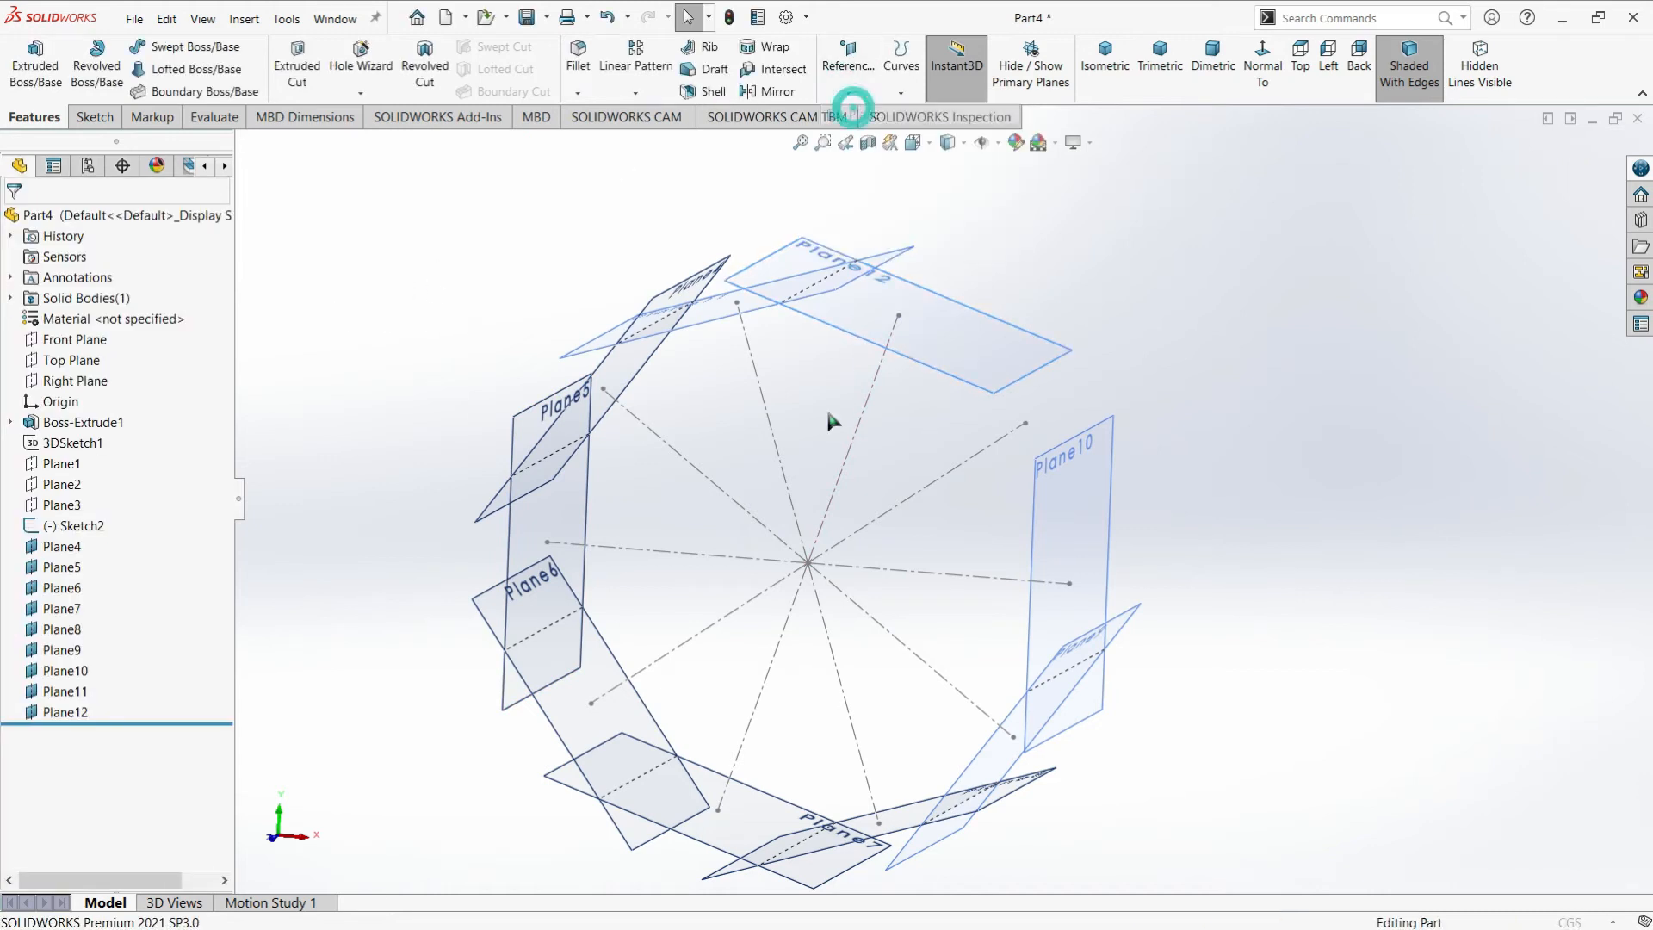
{"action": "left_click", "coordinate": [1023, 425]}
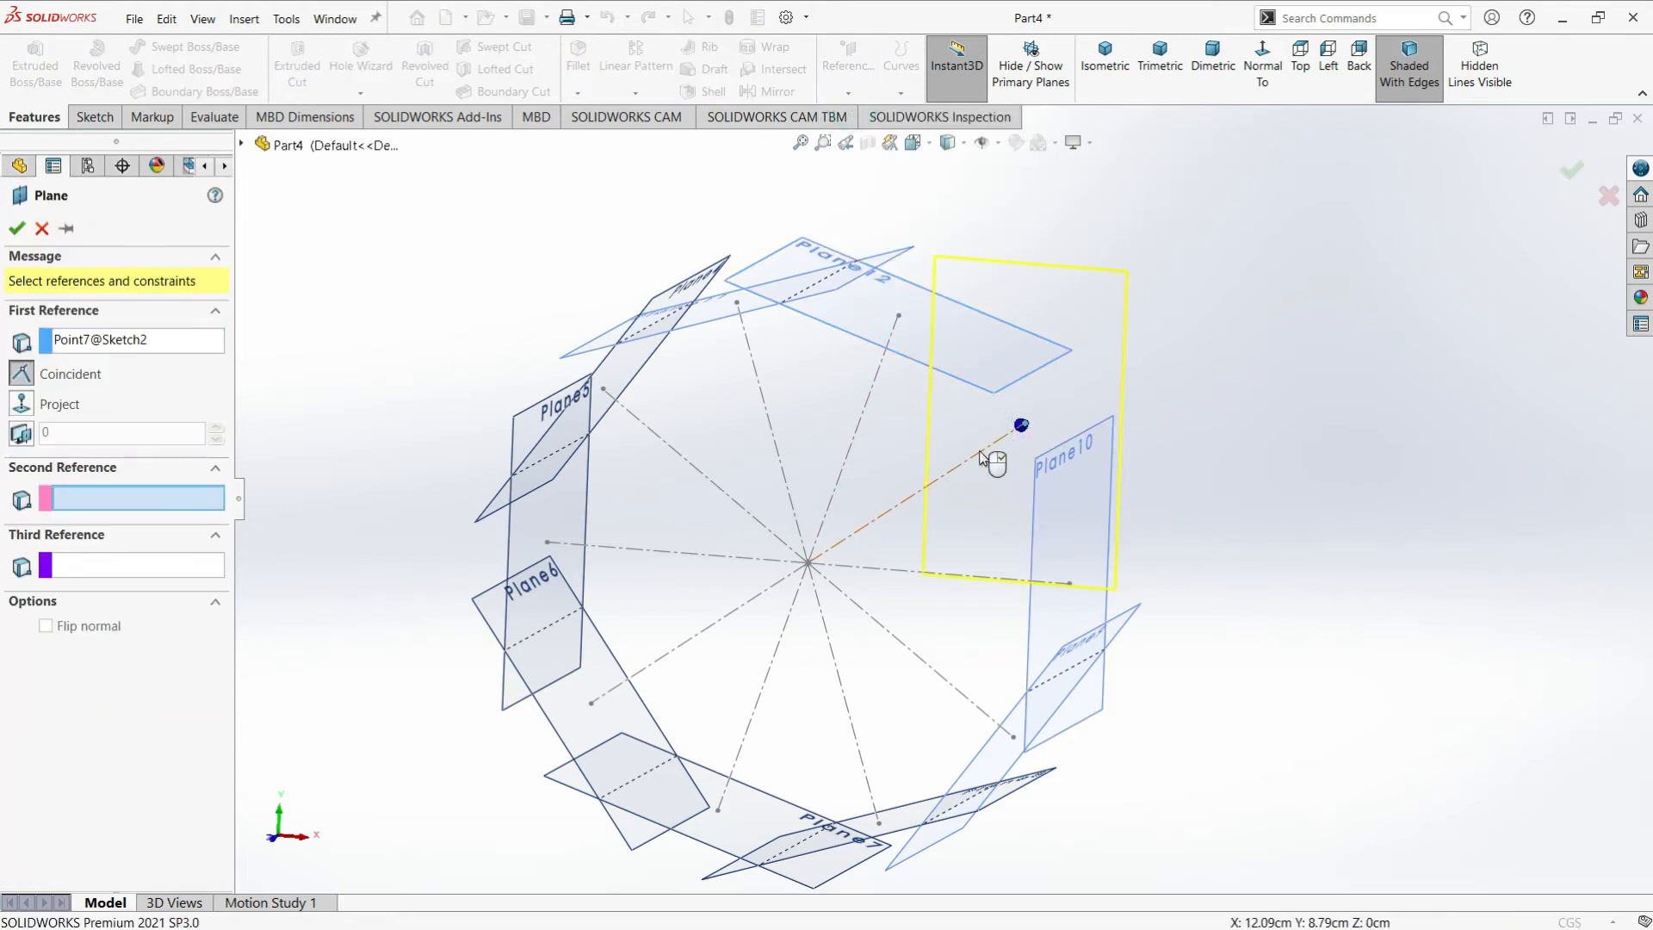
{"action": "left_click", "coordinate": [982, 456]}
{"action": "key", "text": "Return"}
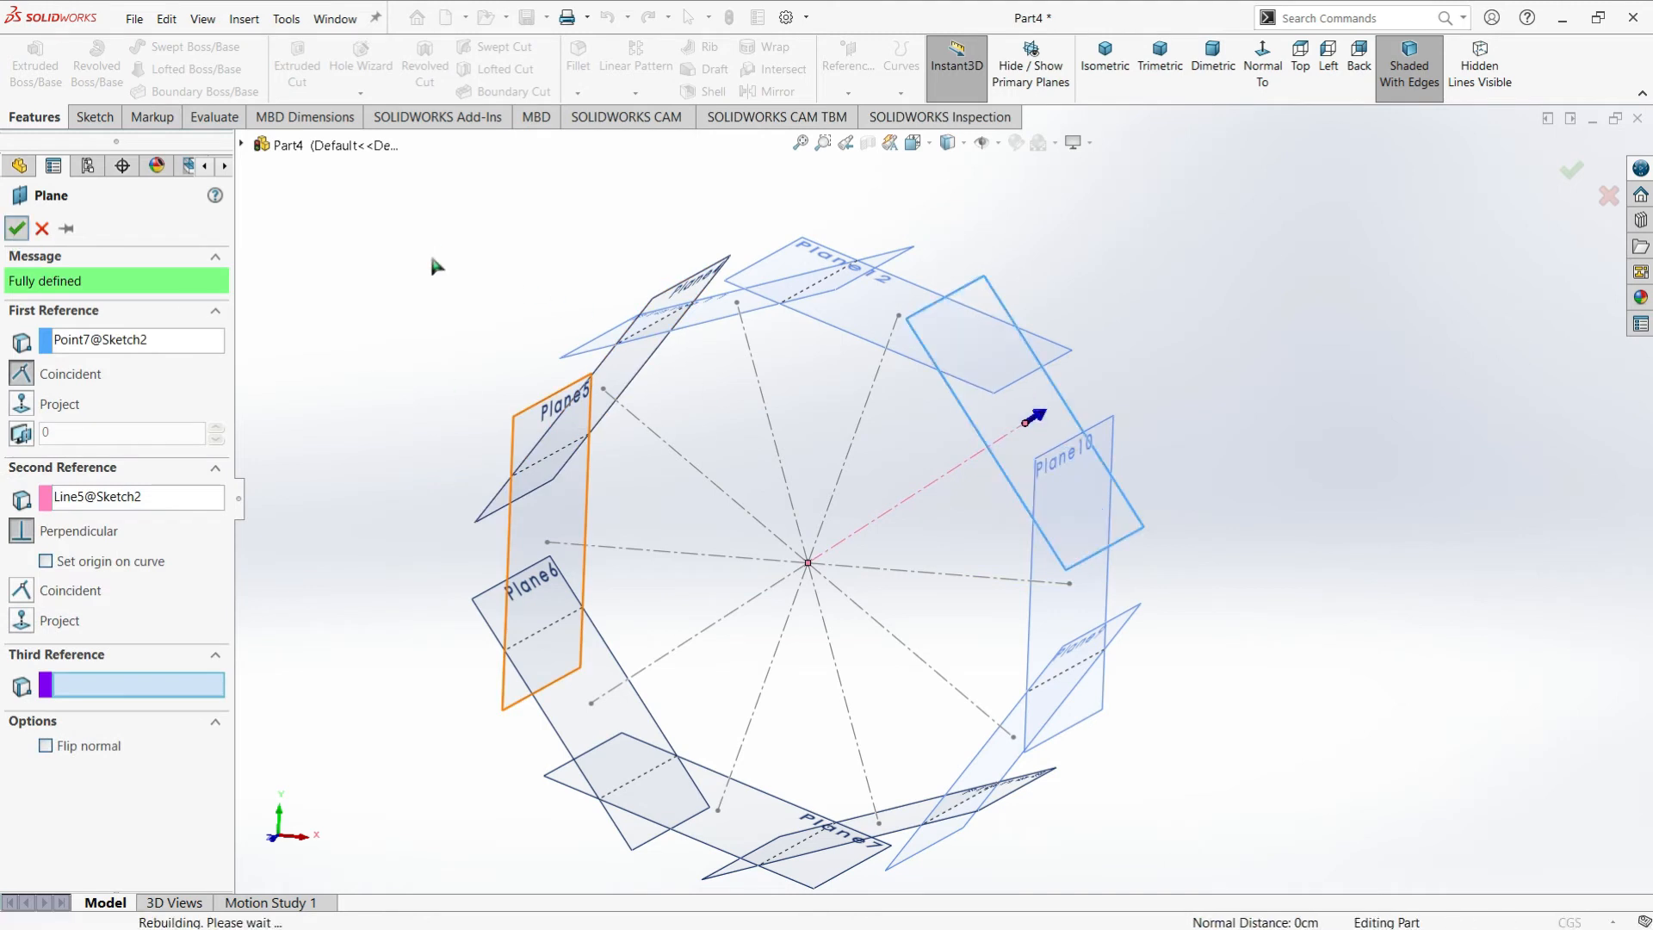
{"action": "left_click", "coordinate": [840, 82]}
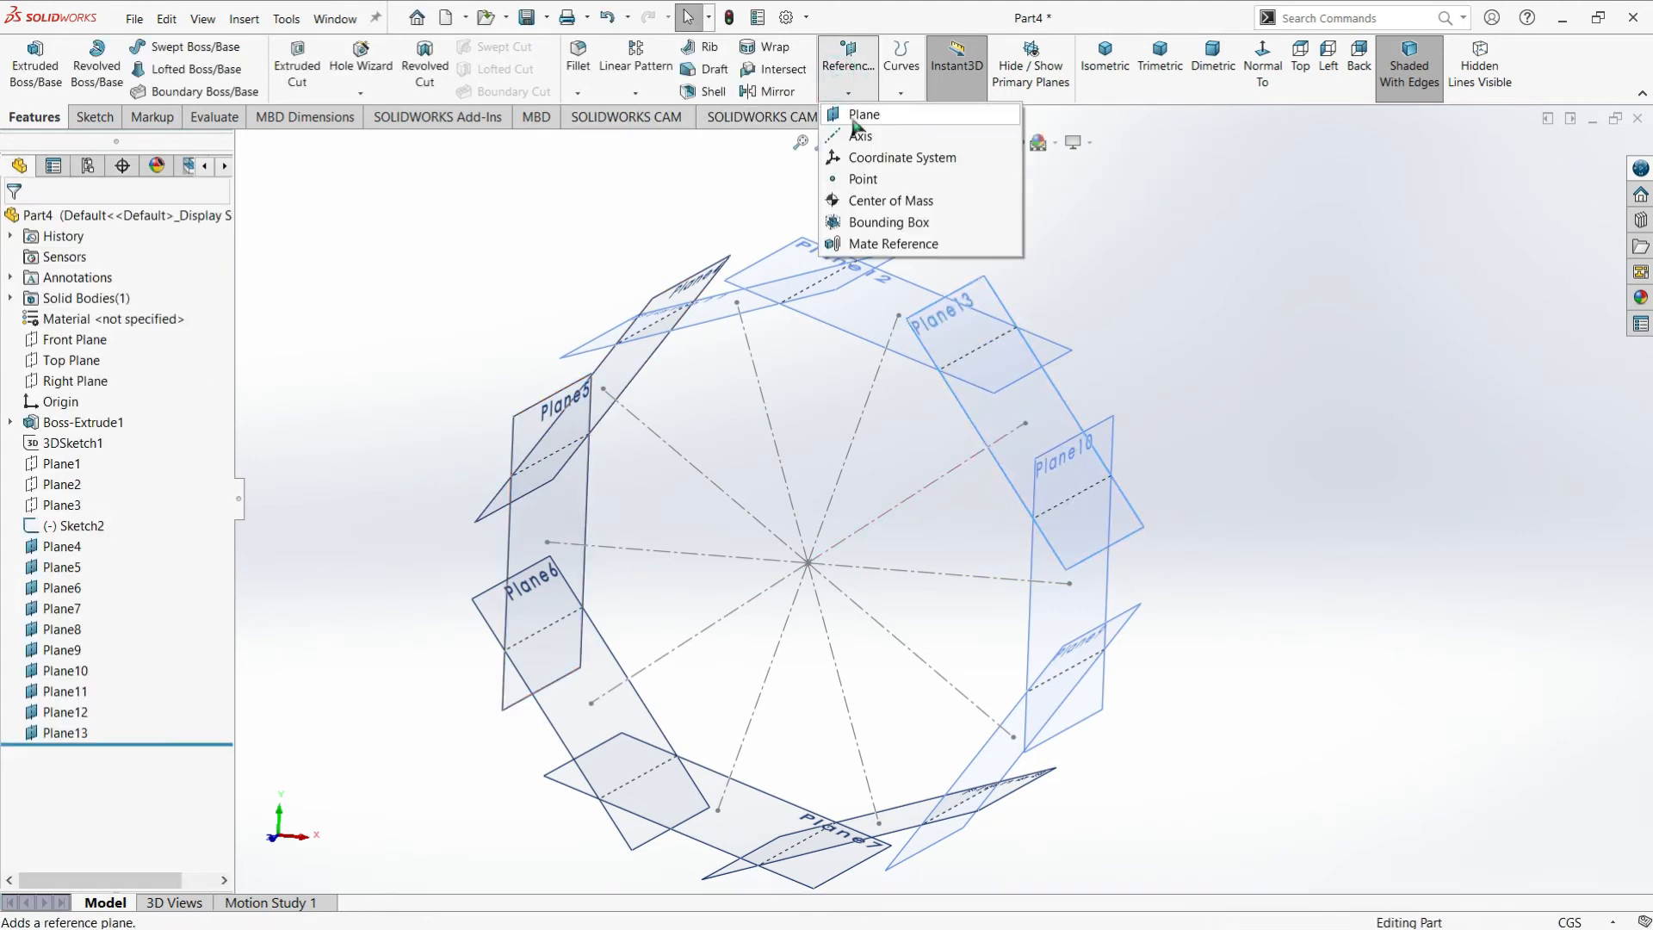
{"action": "left_click", "coordinate": [863, 114]}
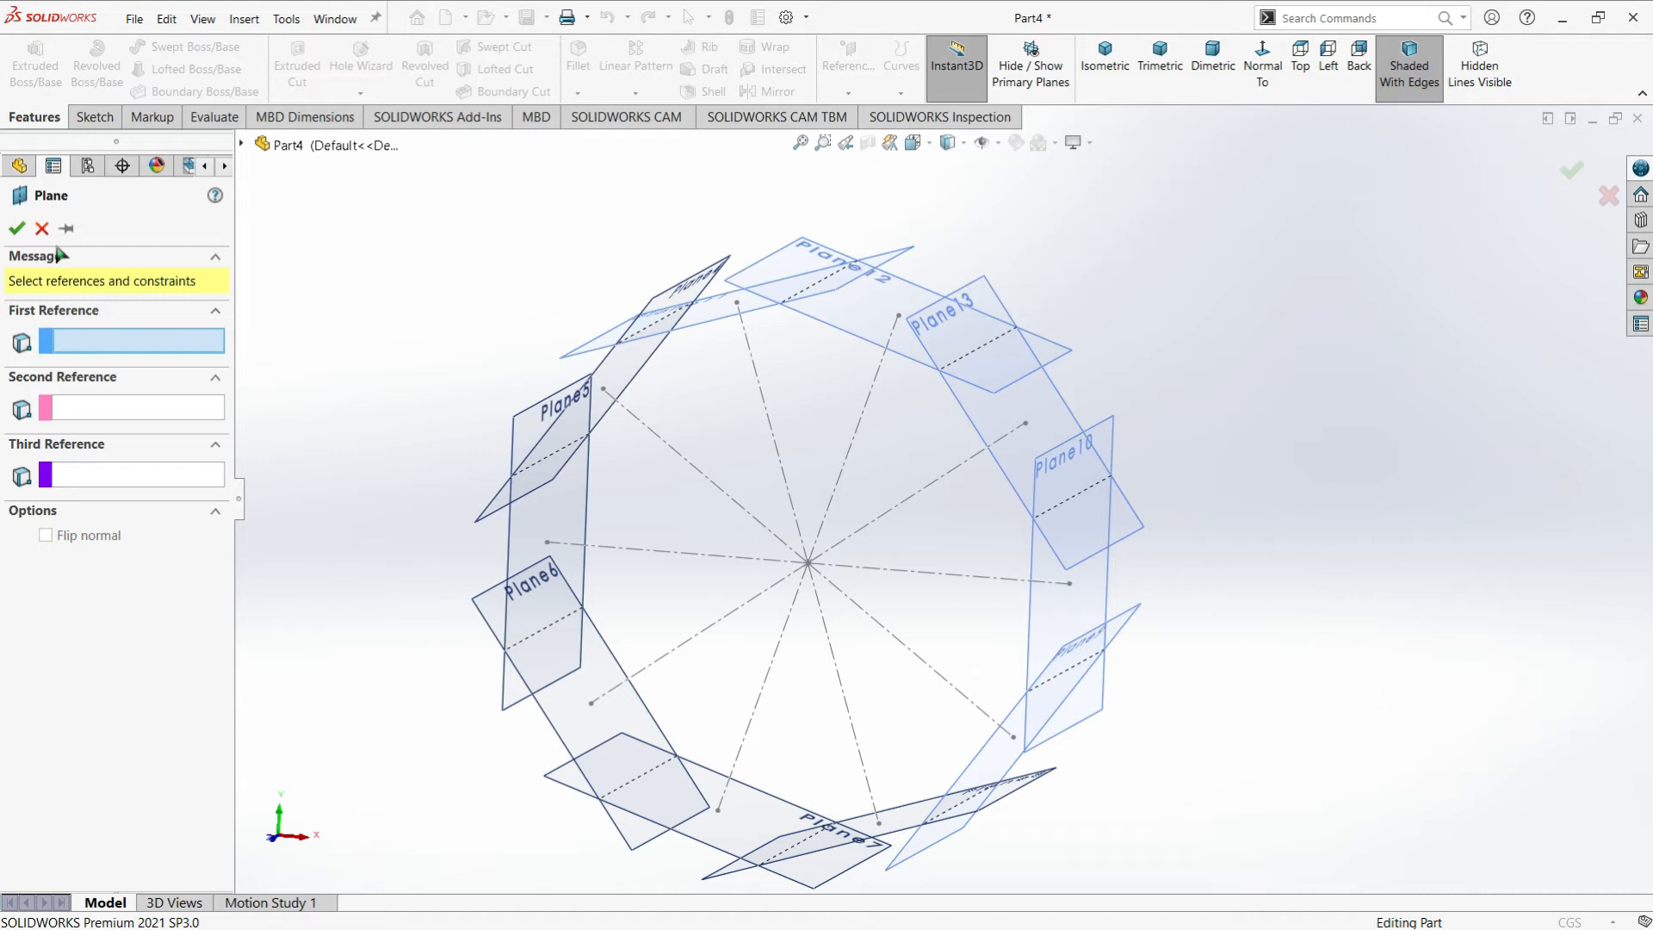
{"action": "scroll", "coordinate": [583, 606], "scroll_direction": "up", "scroll_amount": 2}
{"action": "scroll", "coordinate": [904, 851], "scroll_direction": "up", "scroll_amount": 2}
{"action": "scroll", "coordinate": [925, 833], "scroll_direction": "down", "scroll_amount": 2}
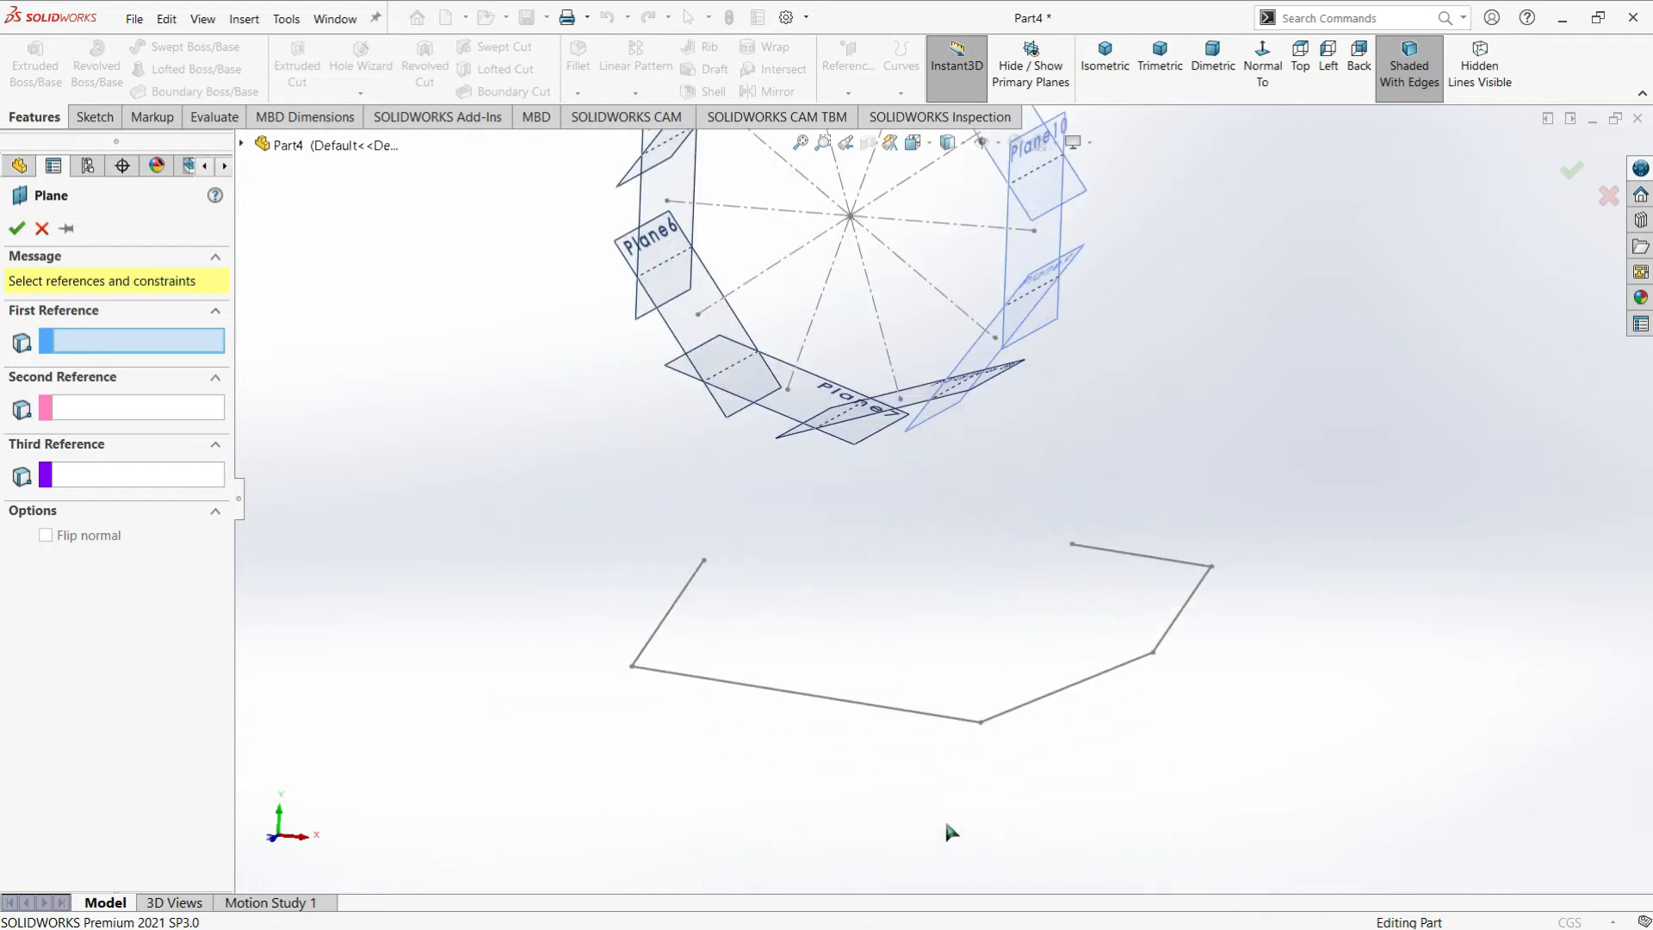
{"action": "left_click", "coordinate": [863, 713]}
{"action": "left_click", "coordinate": [988, 730]}
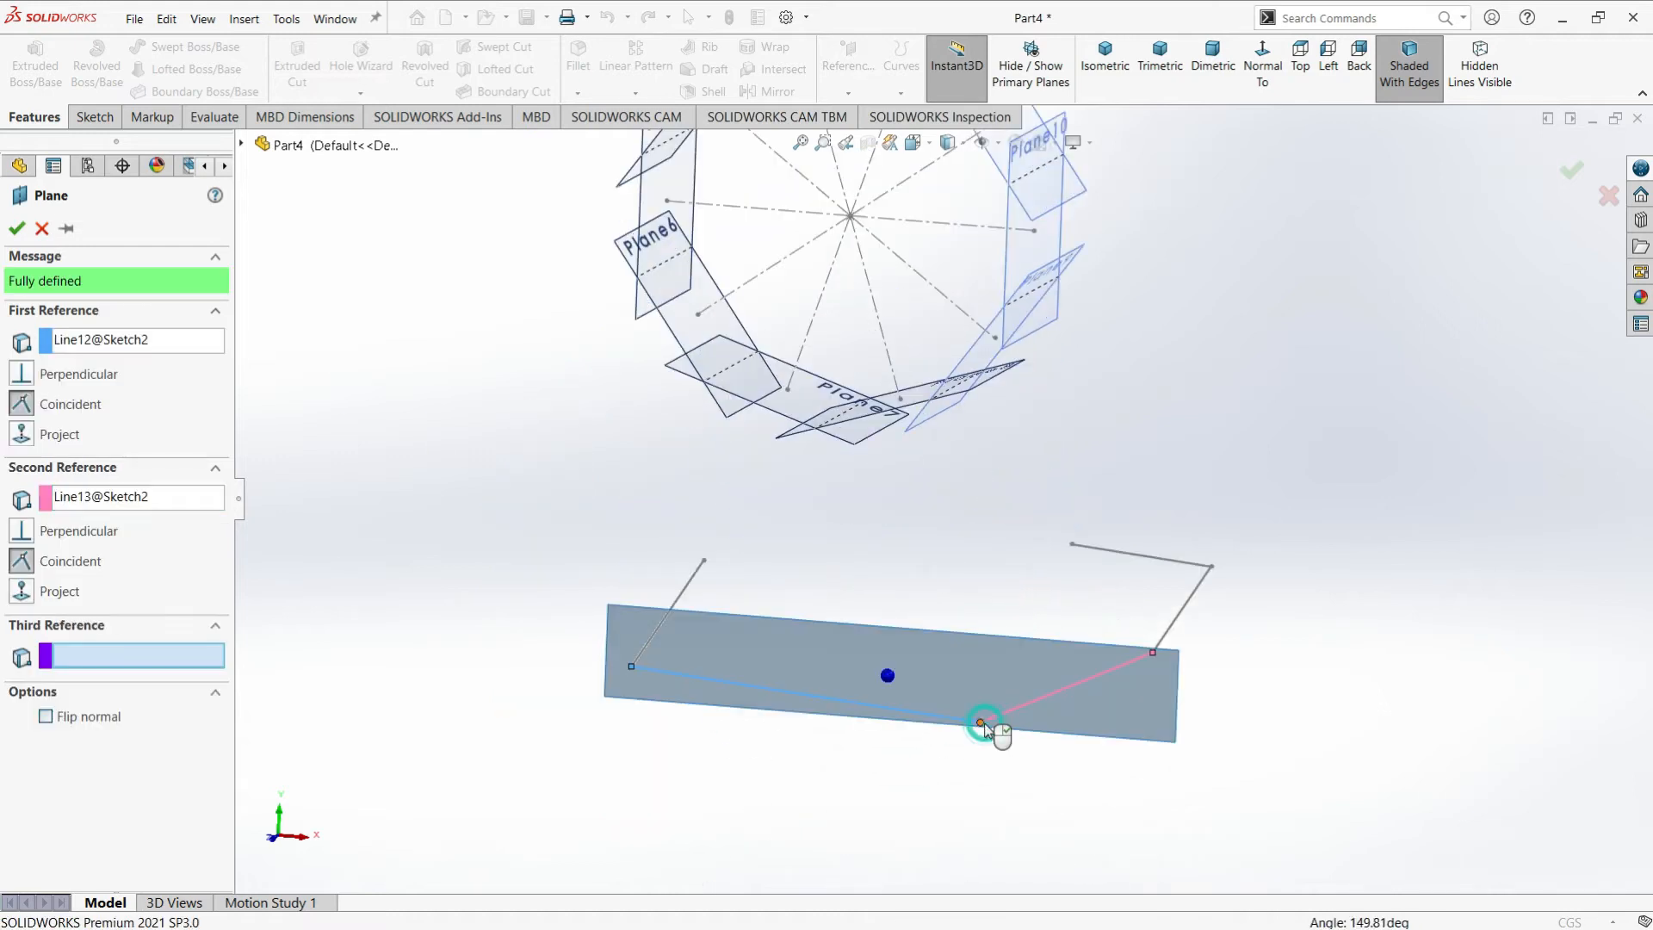
{"action": "left_click", "coordinate": [134, 499]}
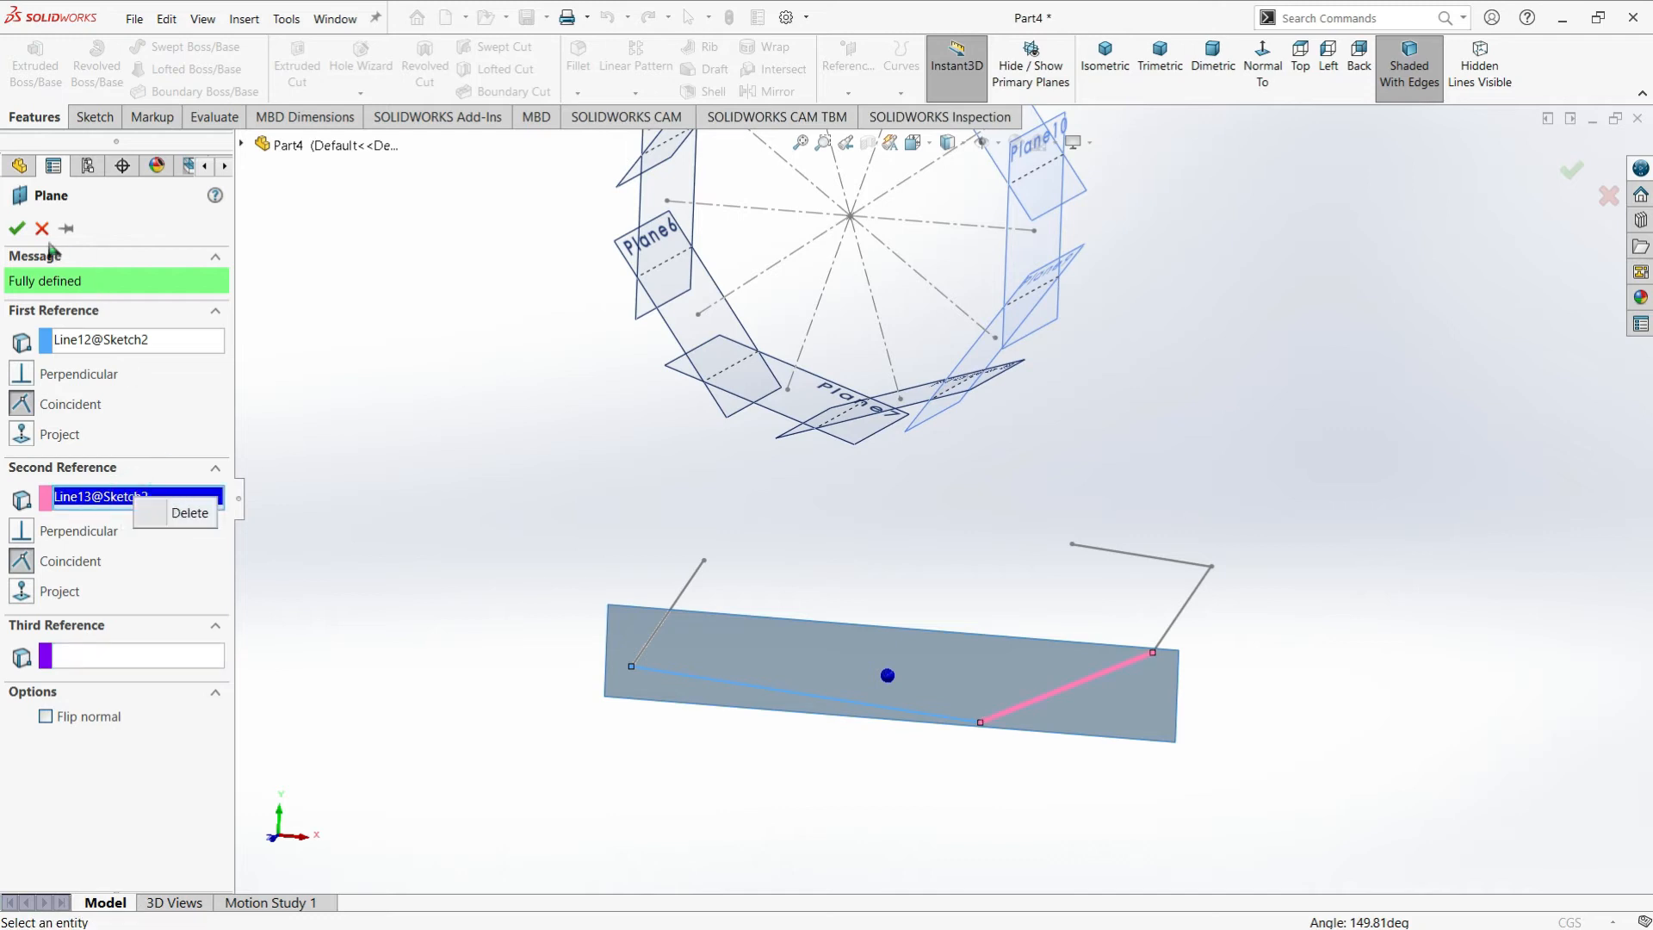
{"action": "left_click", "coordinate": [17, 228]}
Create a reference plane perpendicular to the long bottom line of the open chain, through its right endpoint
{"action": "left_click", "coordinate": [848, 92]}
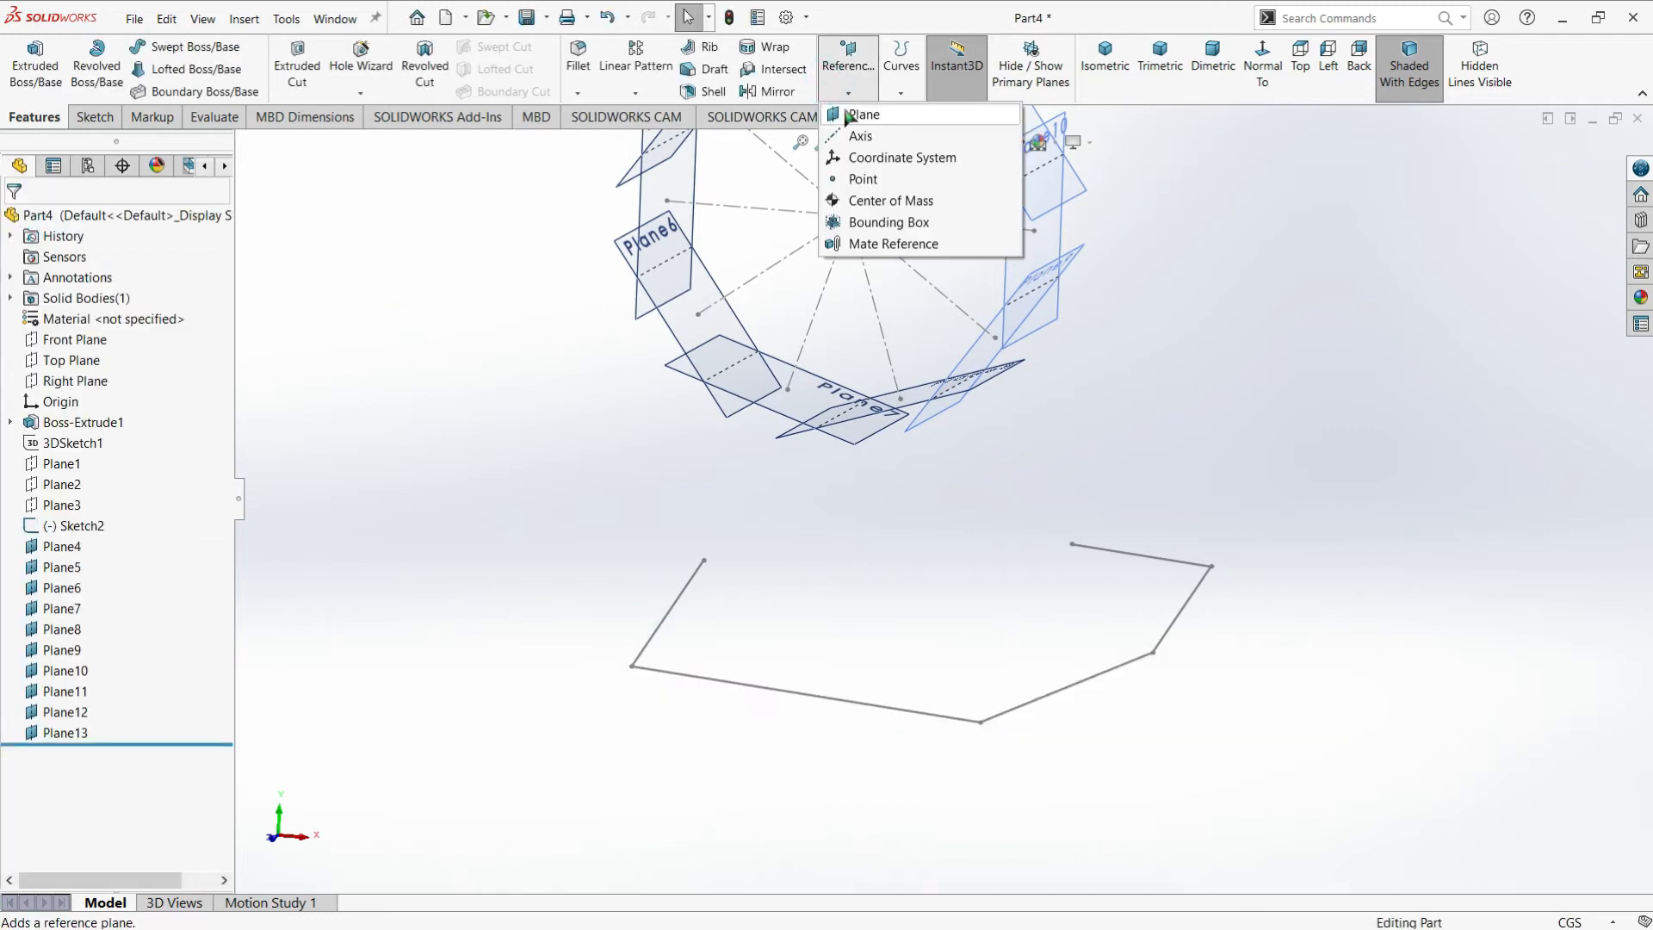
{"action": "left_click", "coordinate": [850, 117]}
{"action": "left_click", "coordinate": [881, 713]}
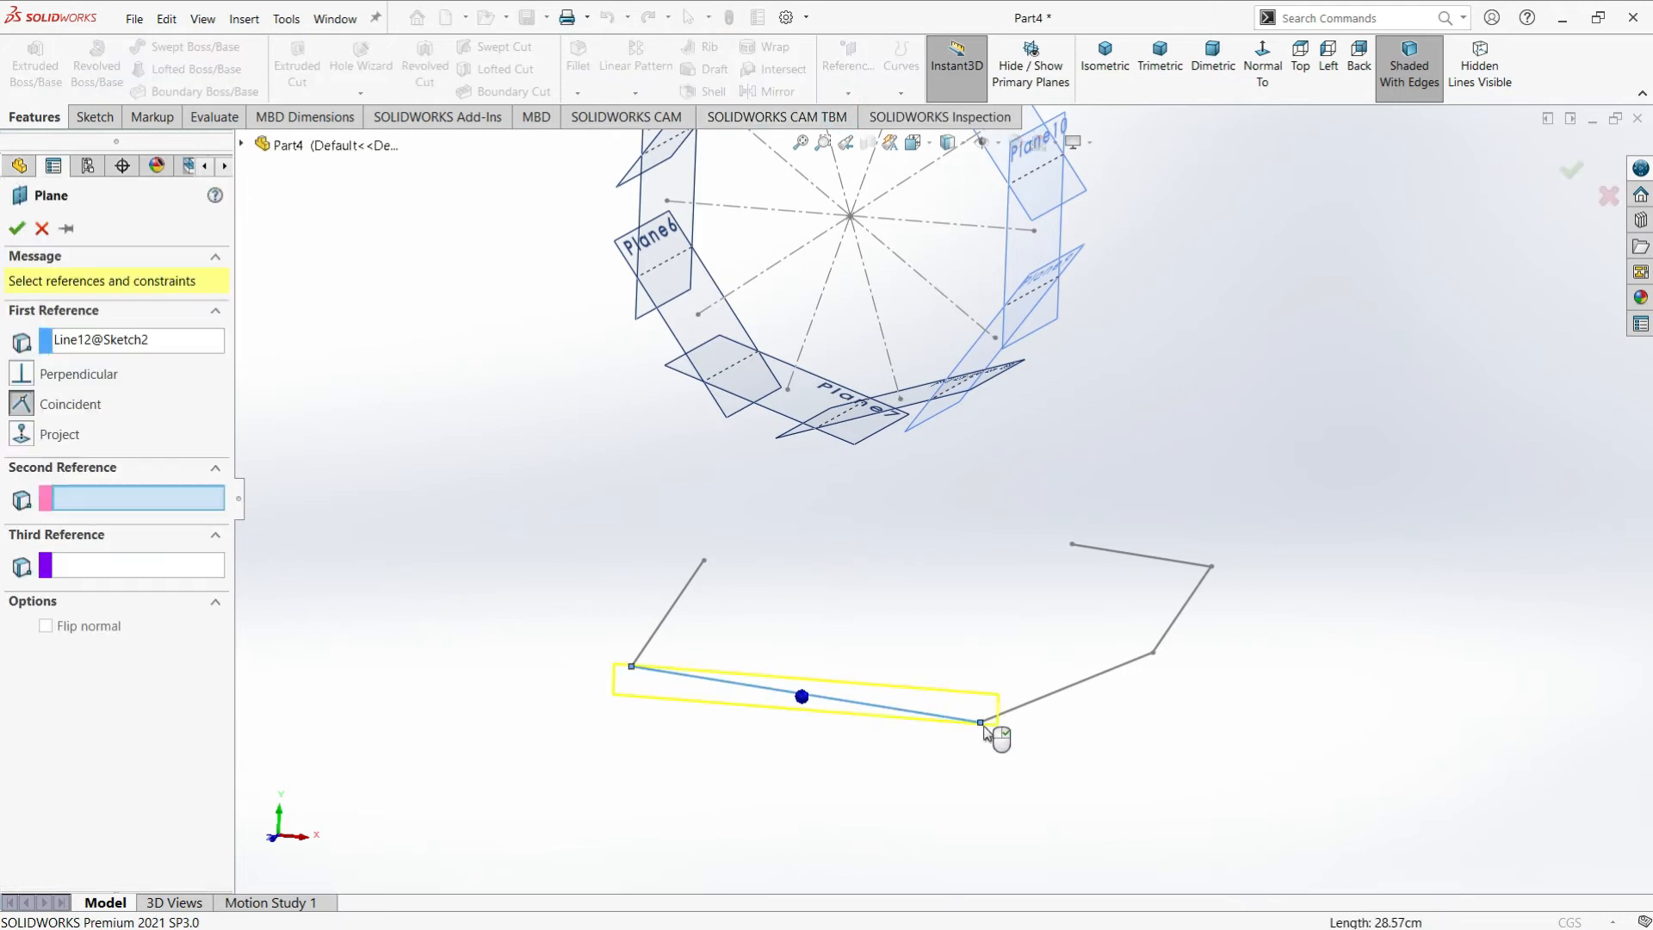
{"action": "left_click", "coordinate": [981, 721]}
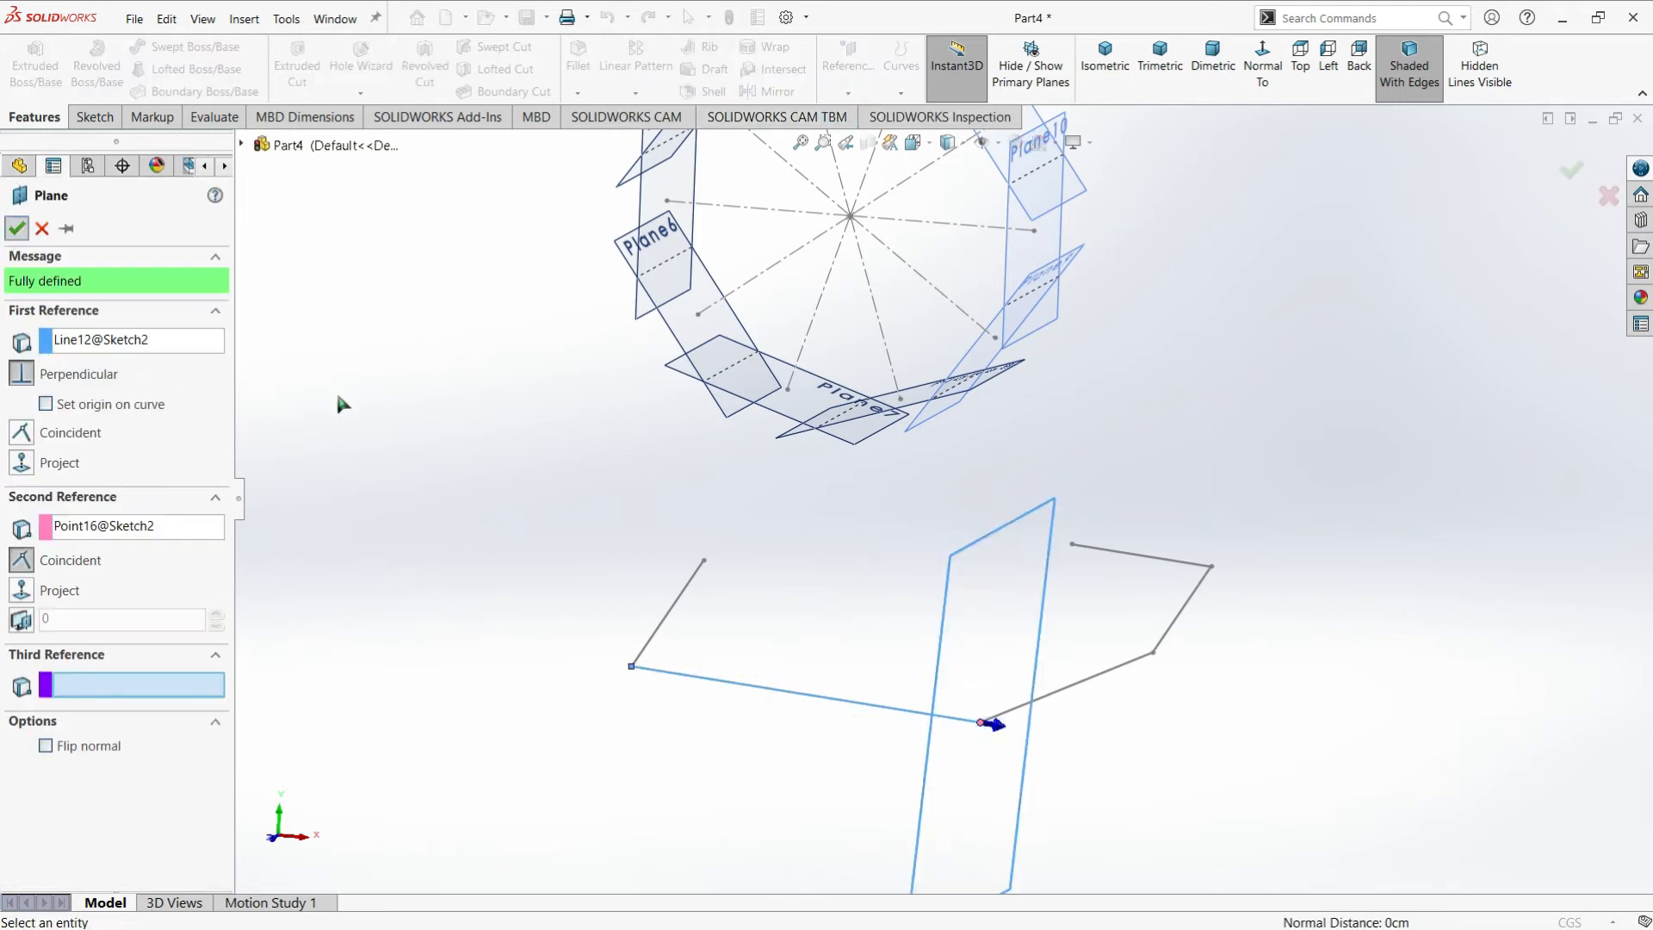
{"action": "right_click", "coordinate": [498, 260]}
Create a reference plane at the chain's lowest vertex, perpendicular to the line rising to the right from it
{"action": "left_click", "coordinate": [848, 67]}
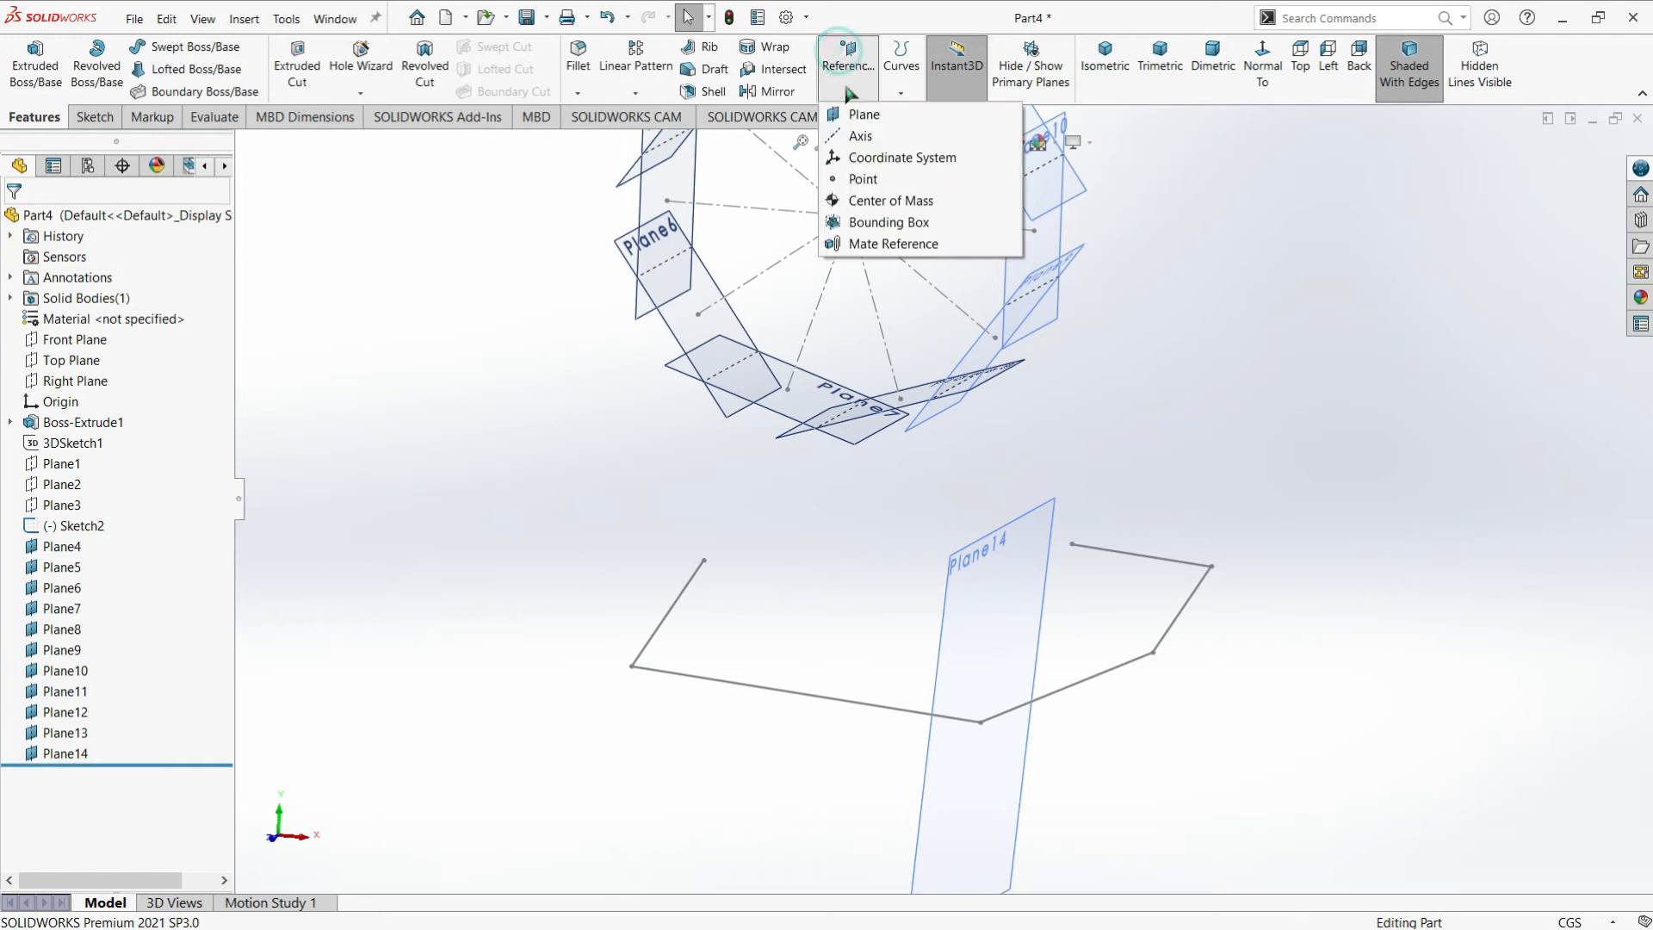
{"action": "left_click", "coordinate": [857, 120]}
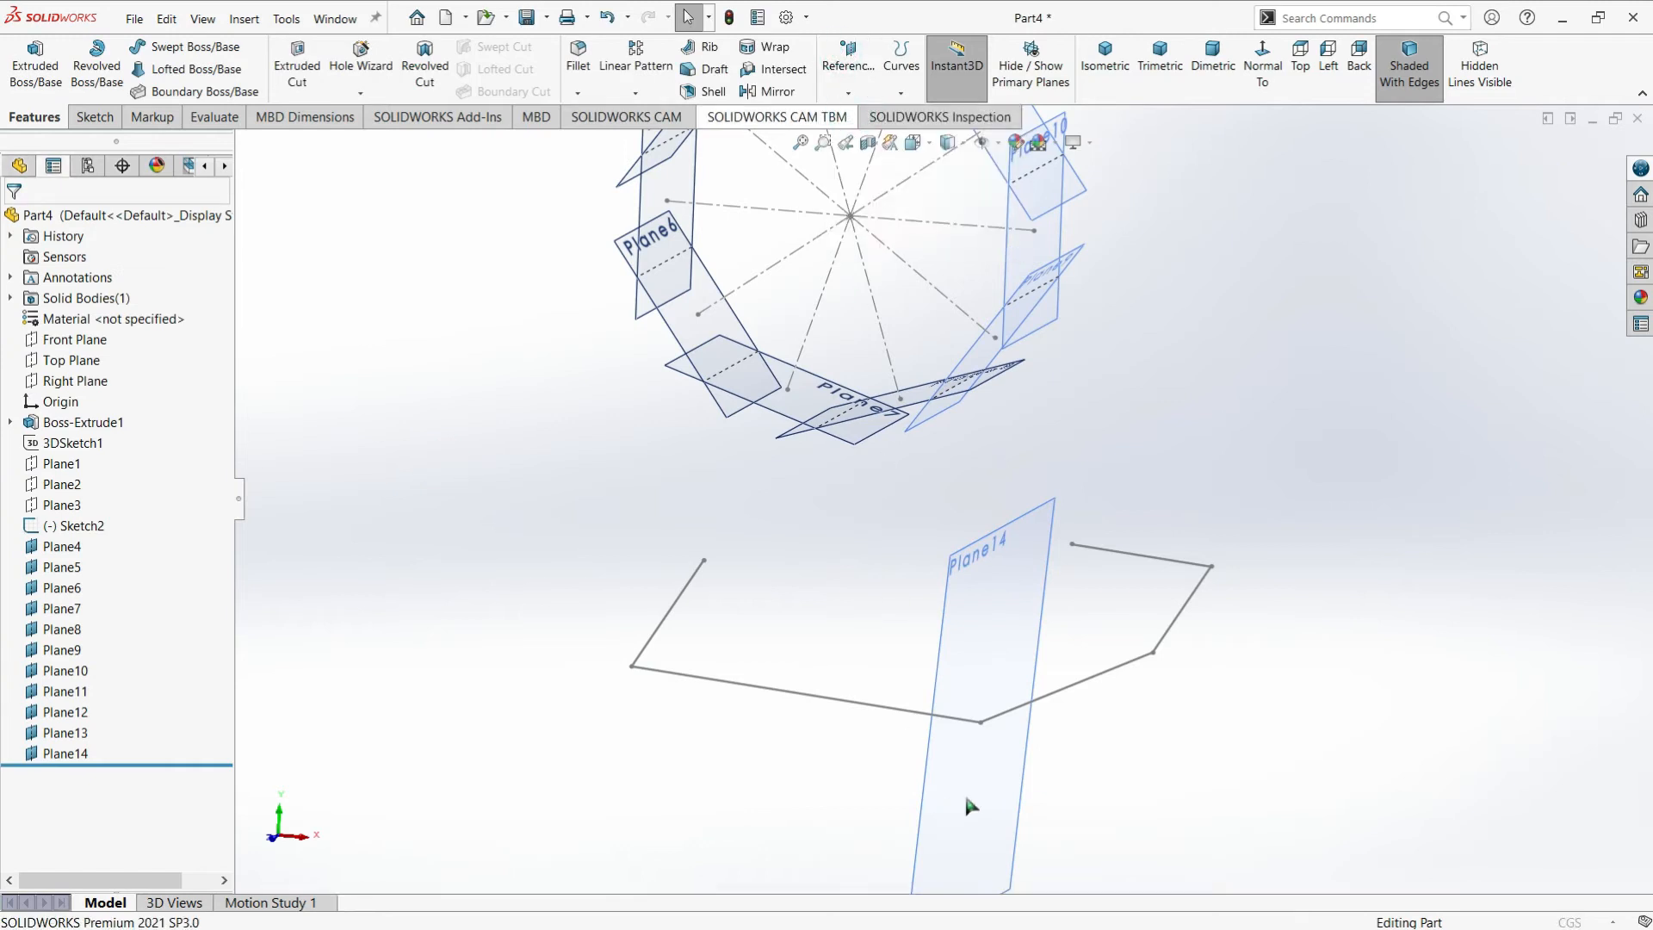
{"action": "left_click", "coordinate": [996, 726]}
{"action": "left_click", "coordinate": [982, 723]}
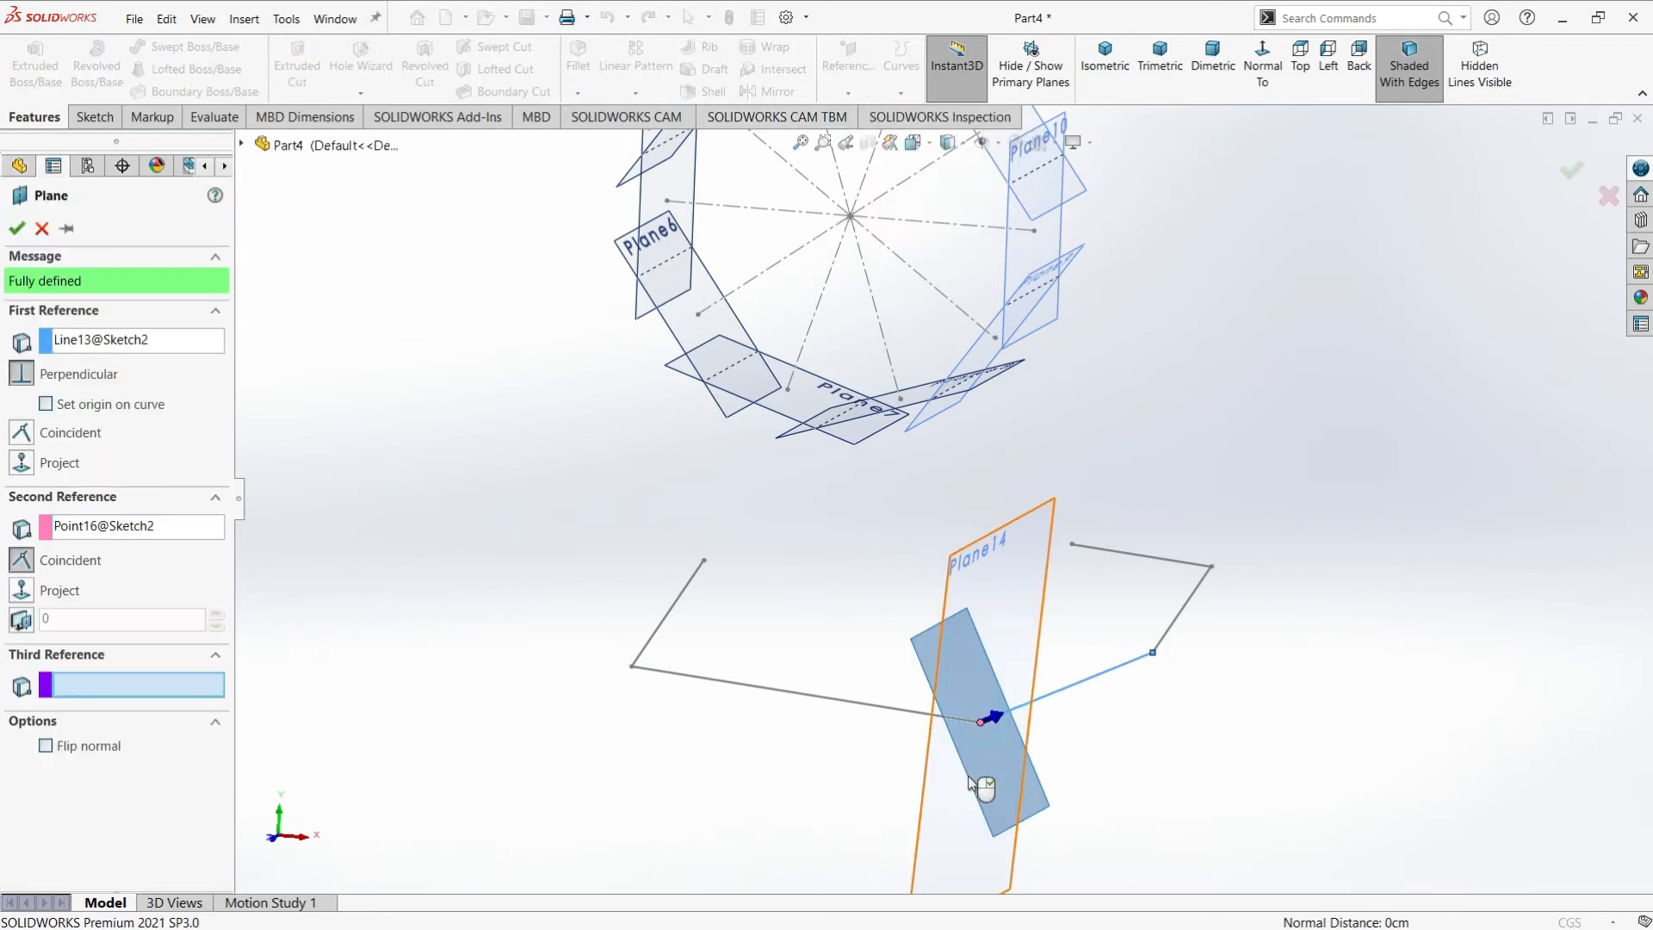
{"action": "left_click", "coordinate": [17, 229]}
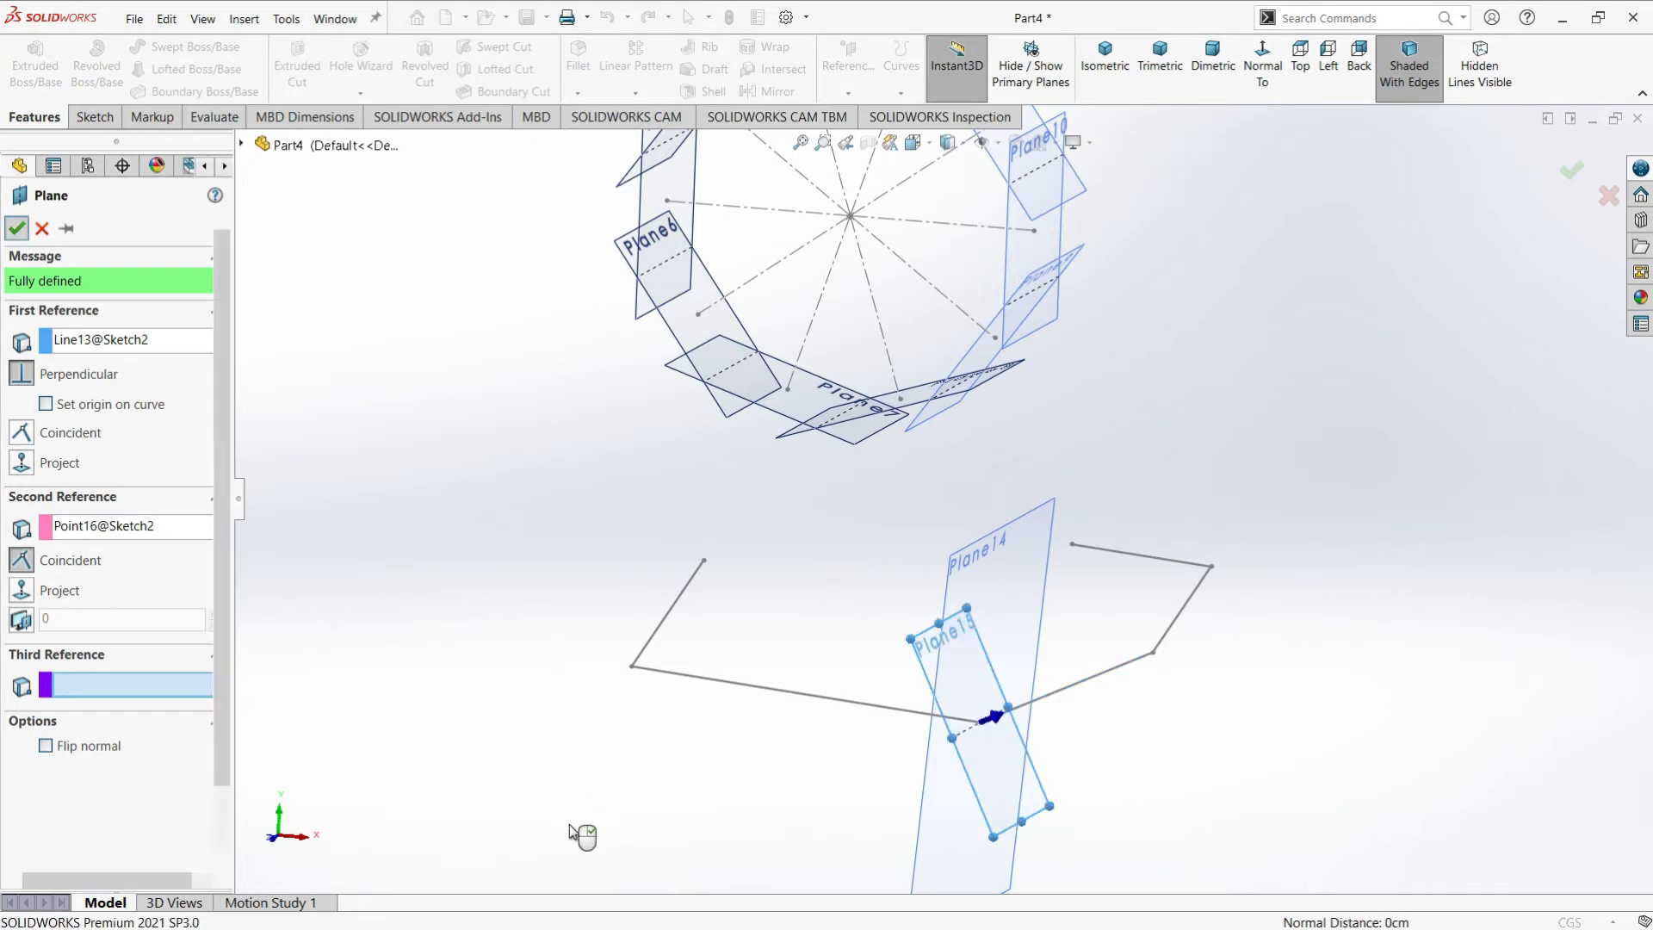
Create a reference plane perpendicular to the long bottom line of the chain, coincident with its left endpoint
{"action": "mouse_move", "coordinate": [840, 710]}
{"action": "middle_mouse_down"}
{"action": "mouse_move", "coordinate": [897, 709]}
{"action": "mouse_move", "coordinate": [804, 580]}
{"action": "mouse_move", "coordinate": [818, 387]}
{"action": "middle_mouse_up"}
{"action": "left_click", "coordinate": [849, 73]}
{"action": "left_click", "coordinate": [858, 120]}
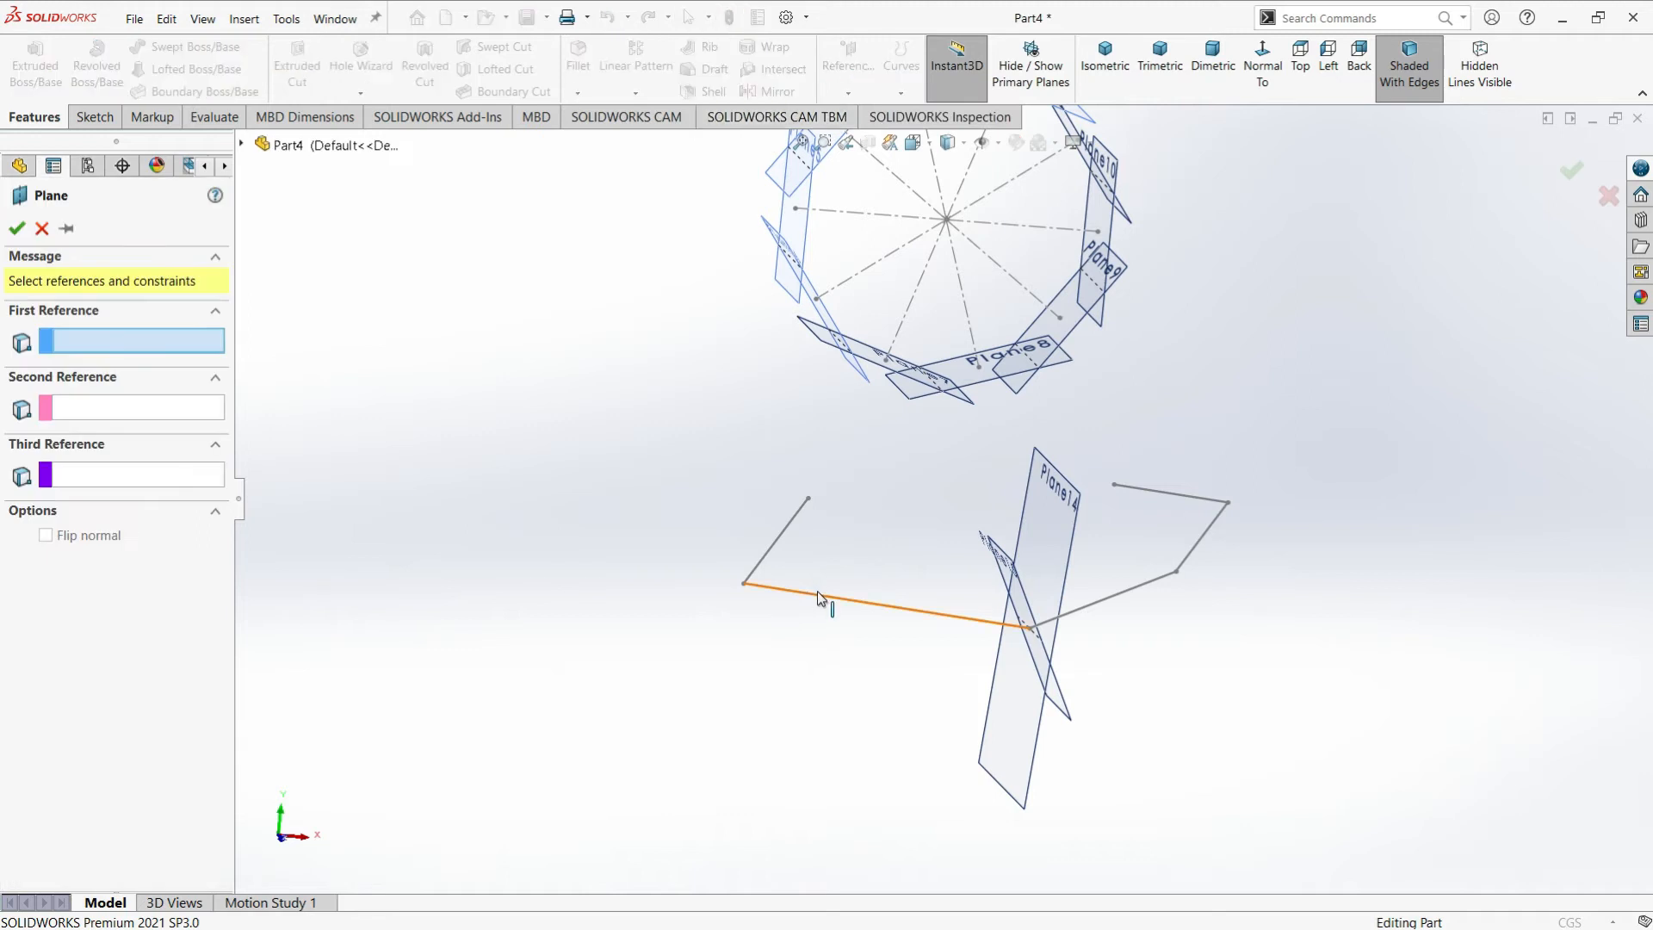
{"action": "left_click", "coordinate": [818, 595]}
{"action": "left_click", "coordinate": [750, 592]}
{"action": "left_click", "coordinate": [756, 590]}
{"action": "left_click", "coordinate": [744, 584]}
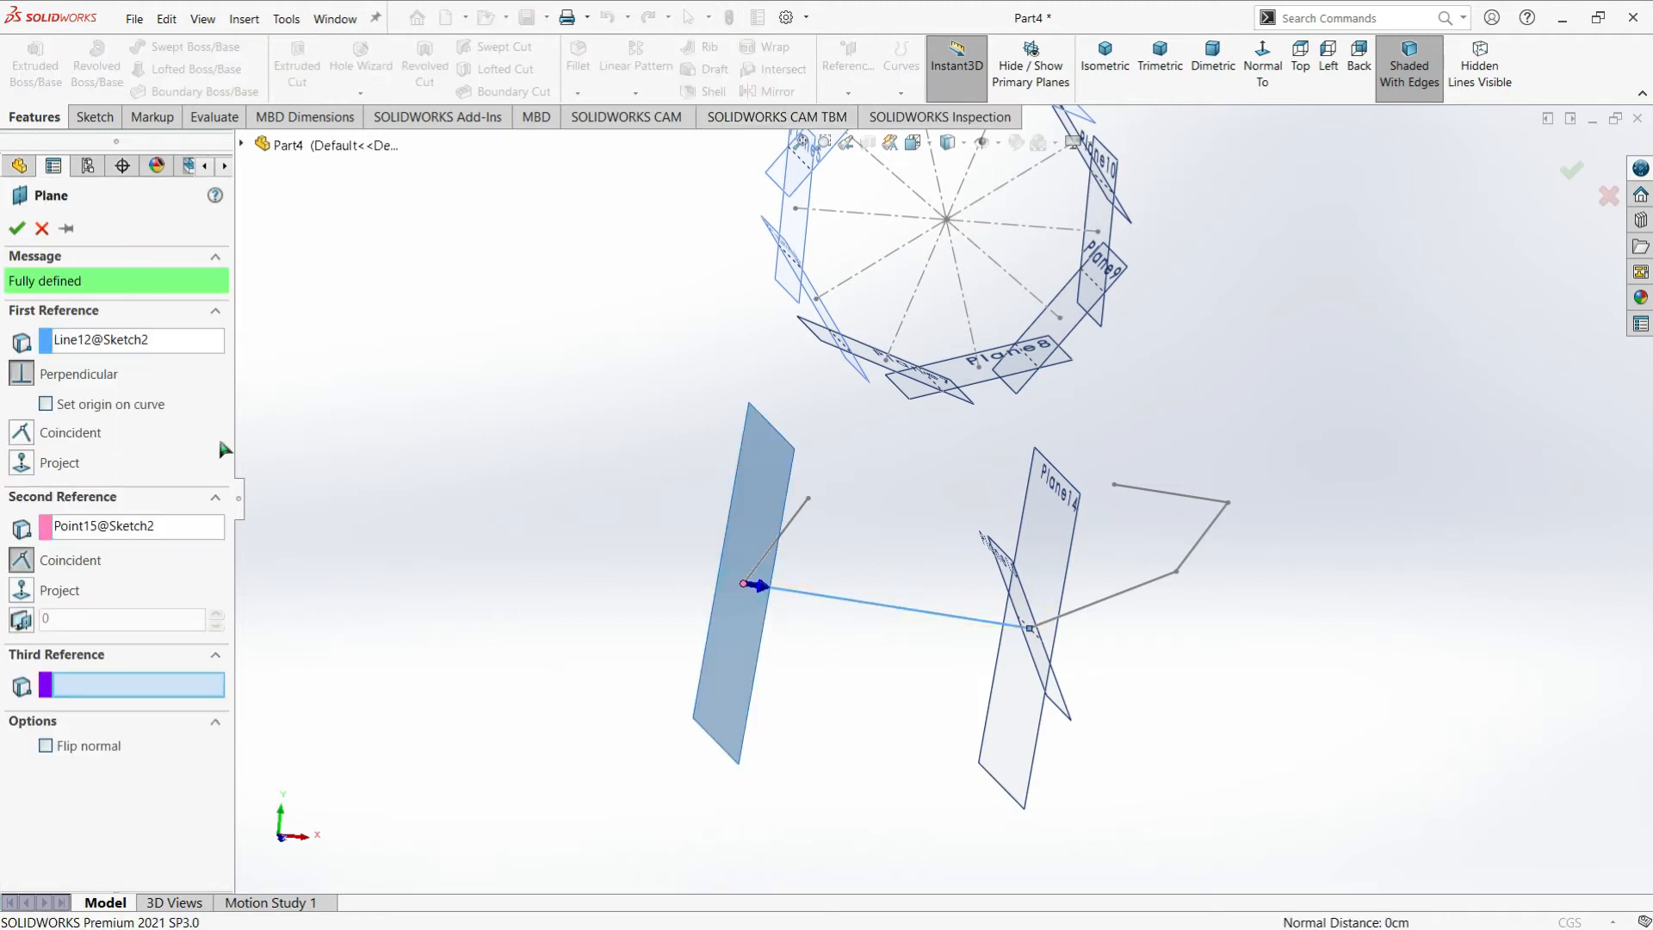
{"action": "left_click", "coordinate": [444, 612]}
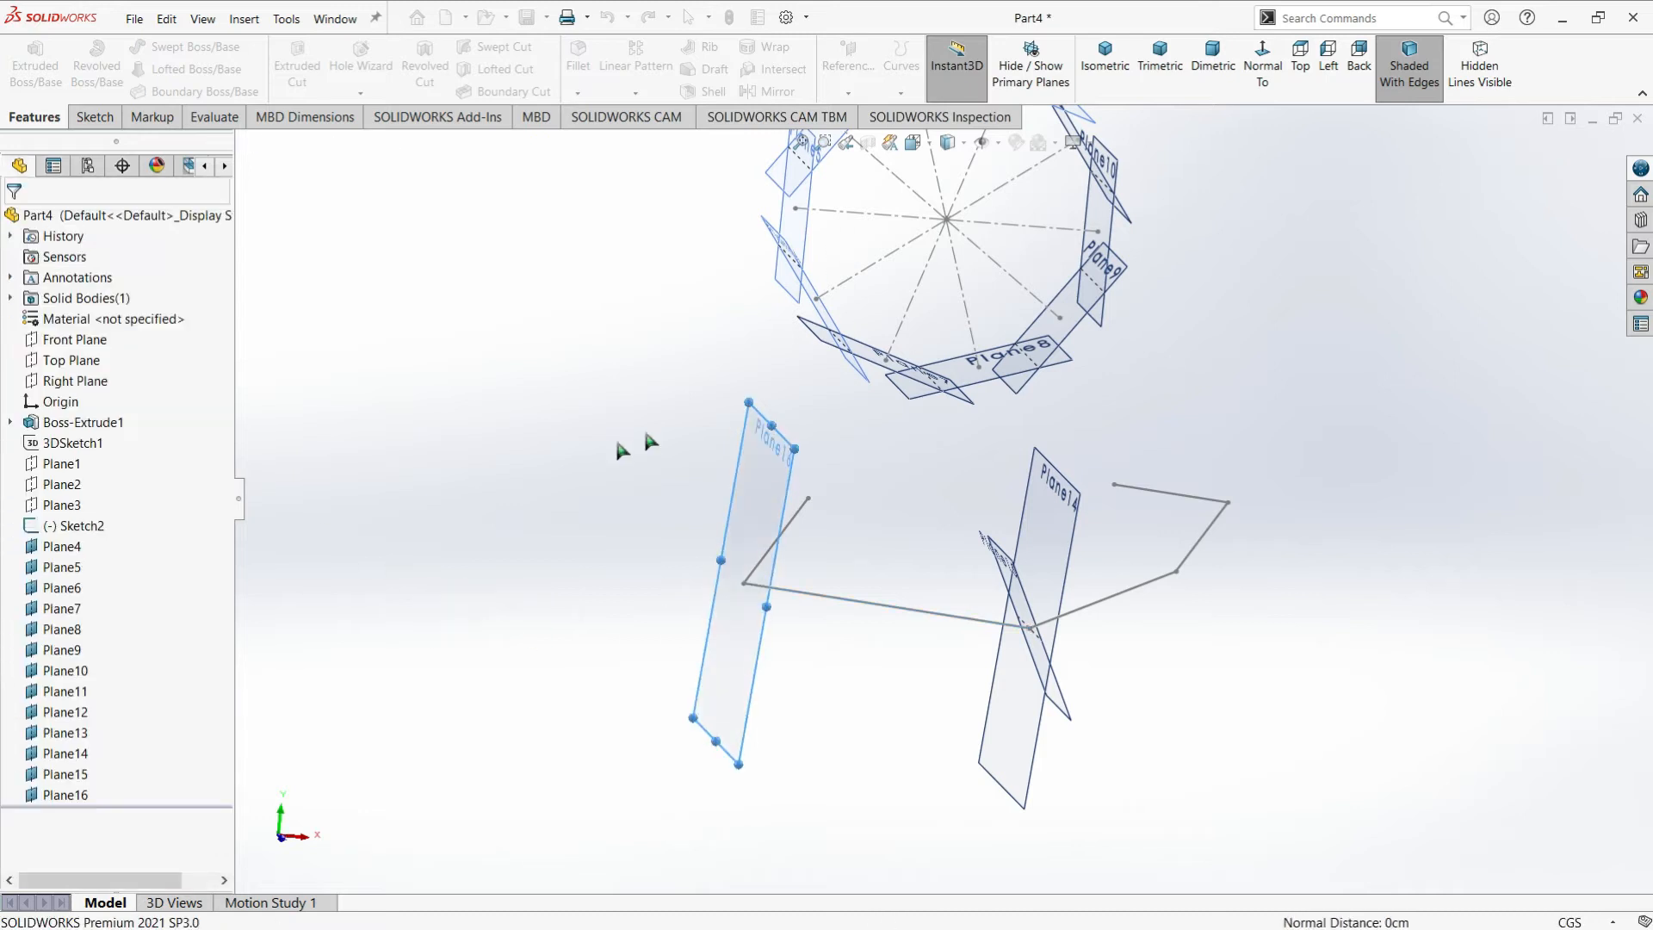
{"action": "left_click", "coordinate": [561, 447]}
Create a reference plane perpendicular to the chain's short left line, through the vertex it shares with the long bottom line
{"action": "left_click", "coordinate": [848, 61]}
{"action": "left_click", "coordinate": [857, 114]}
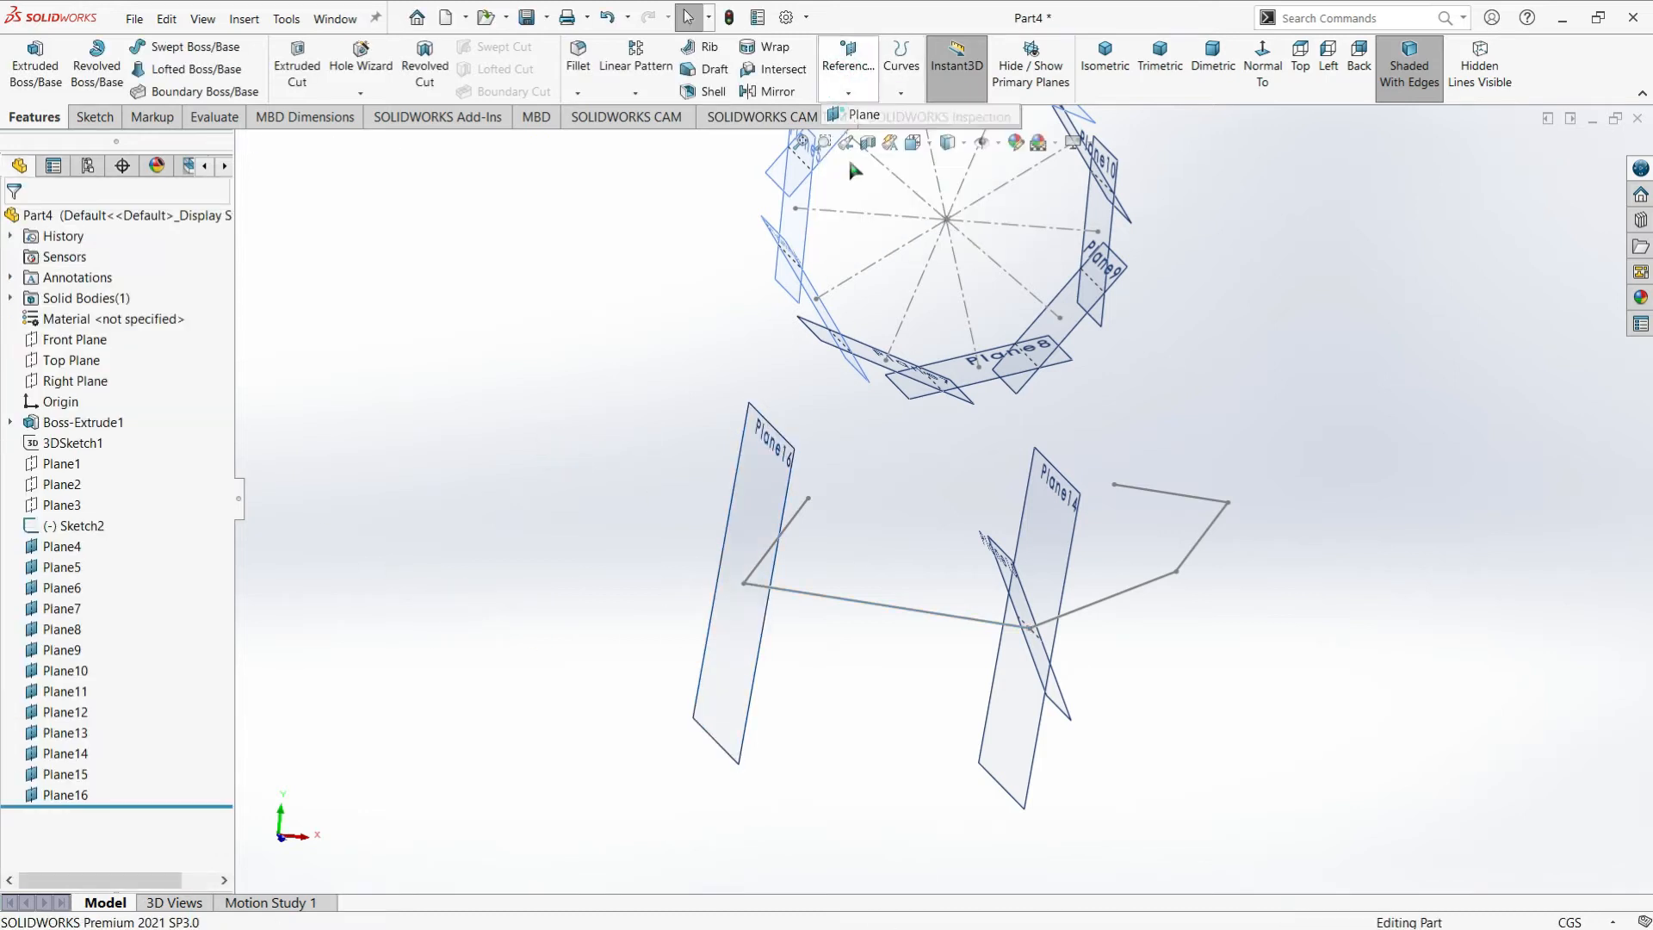
{"action": "left_click", "coordinate": [800, 514]}
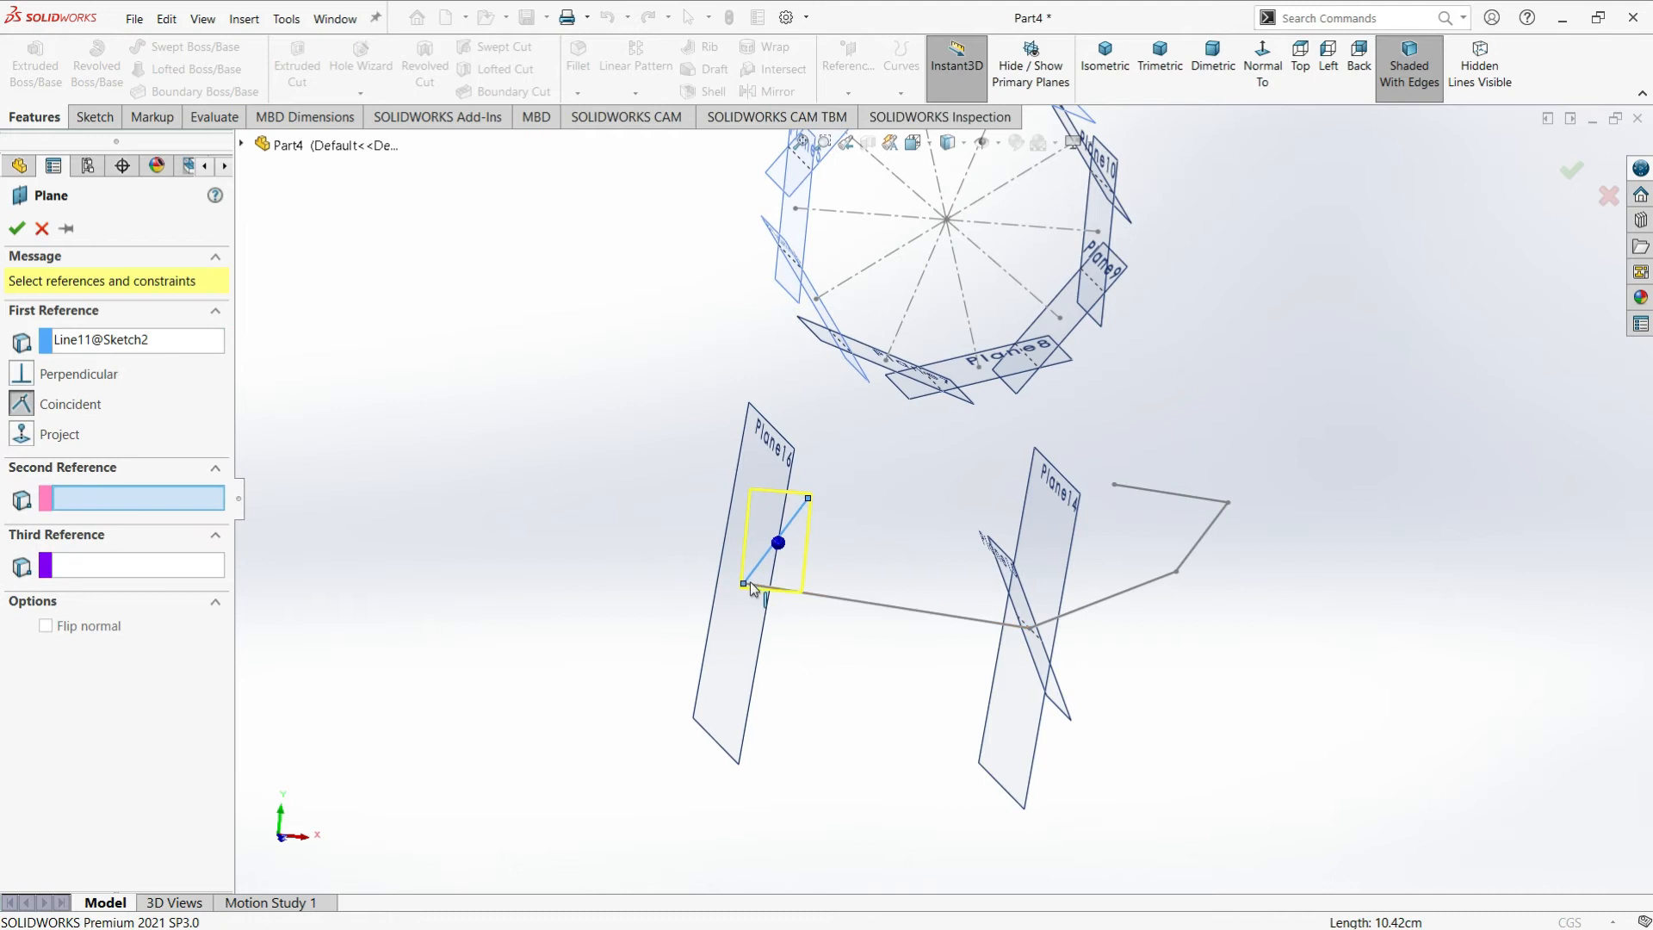
{"action": "left_click", "coordinate": [745, 586]}
{"action": "left_click", "coordinate": [16, 228]}
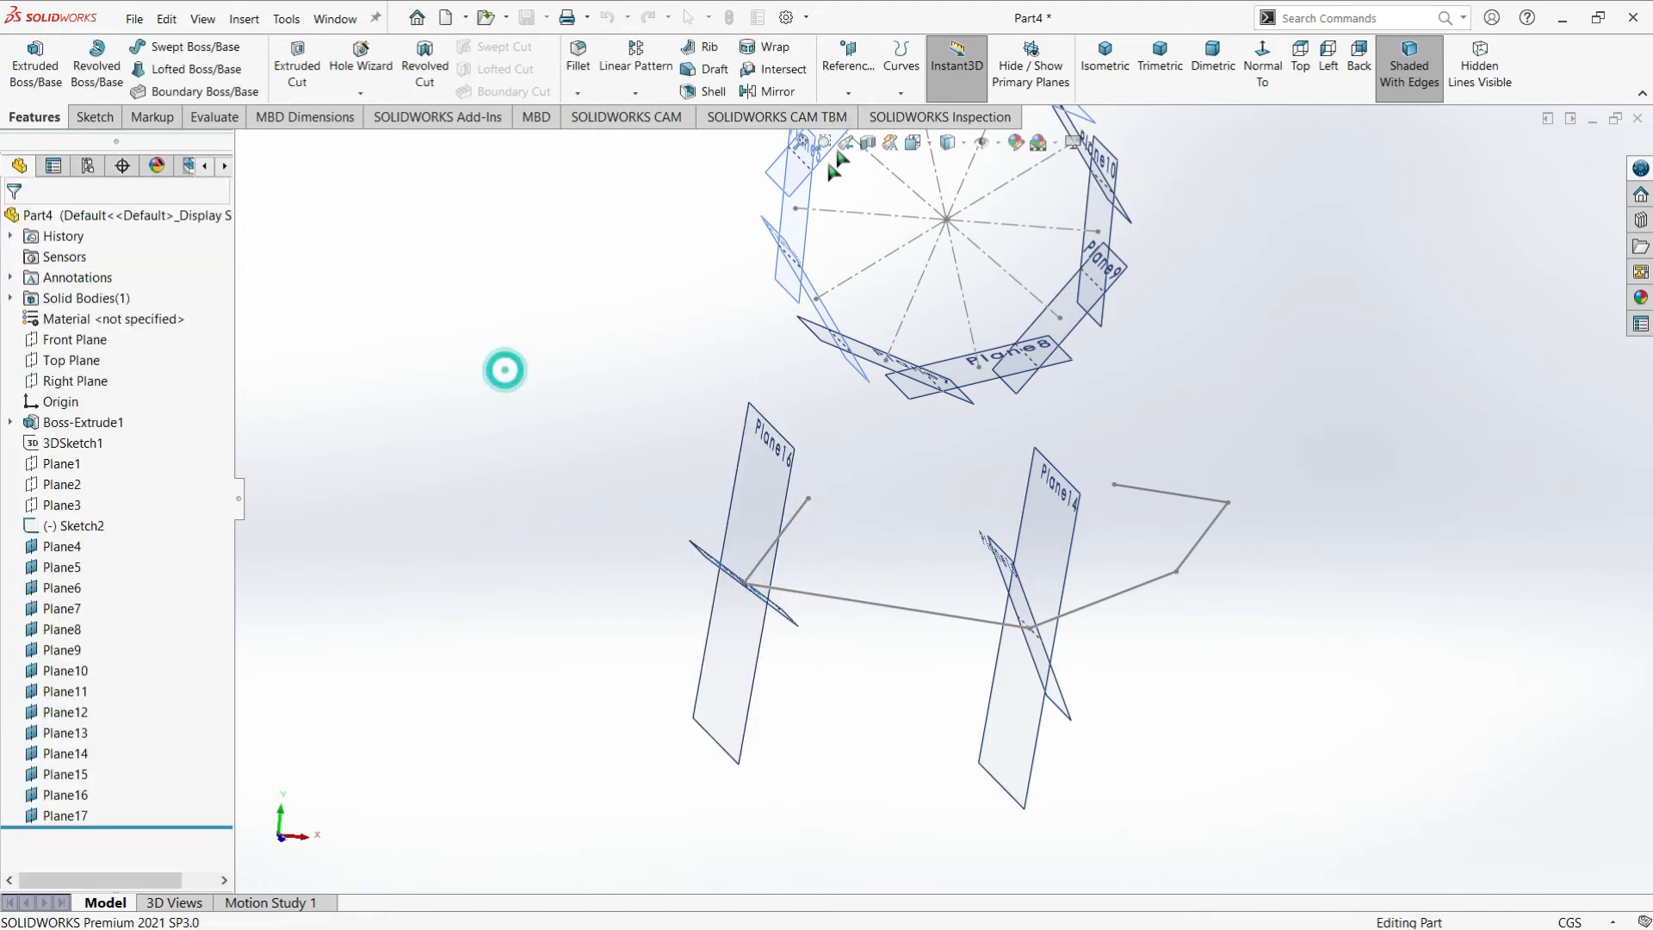
Create a reference plane perpendicular to the chain's short left line, coincident with its free upper endpoint
{"action": "left_click", "coordinate": [848, 64]}
{"action": "left_click", "coordinate": [861, 117]}
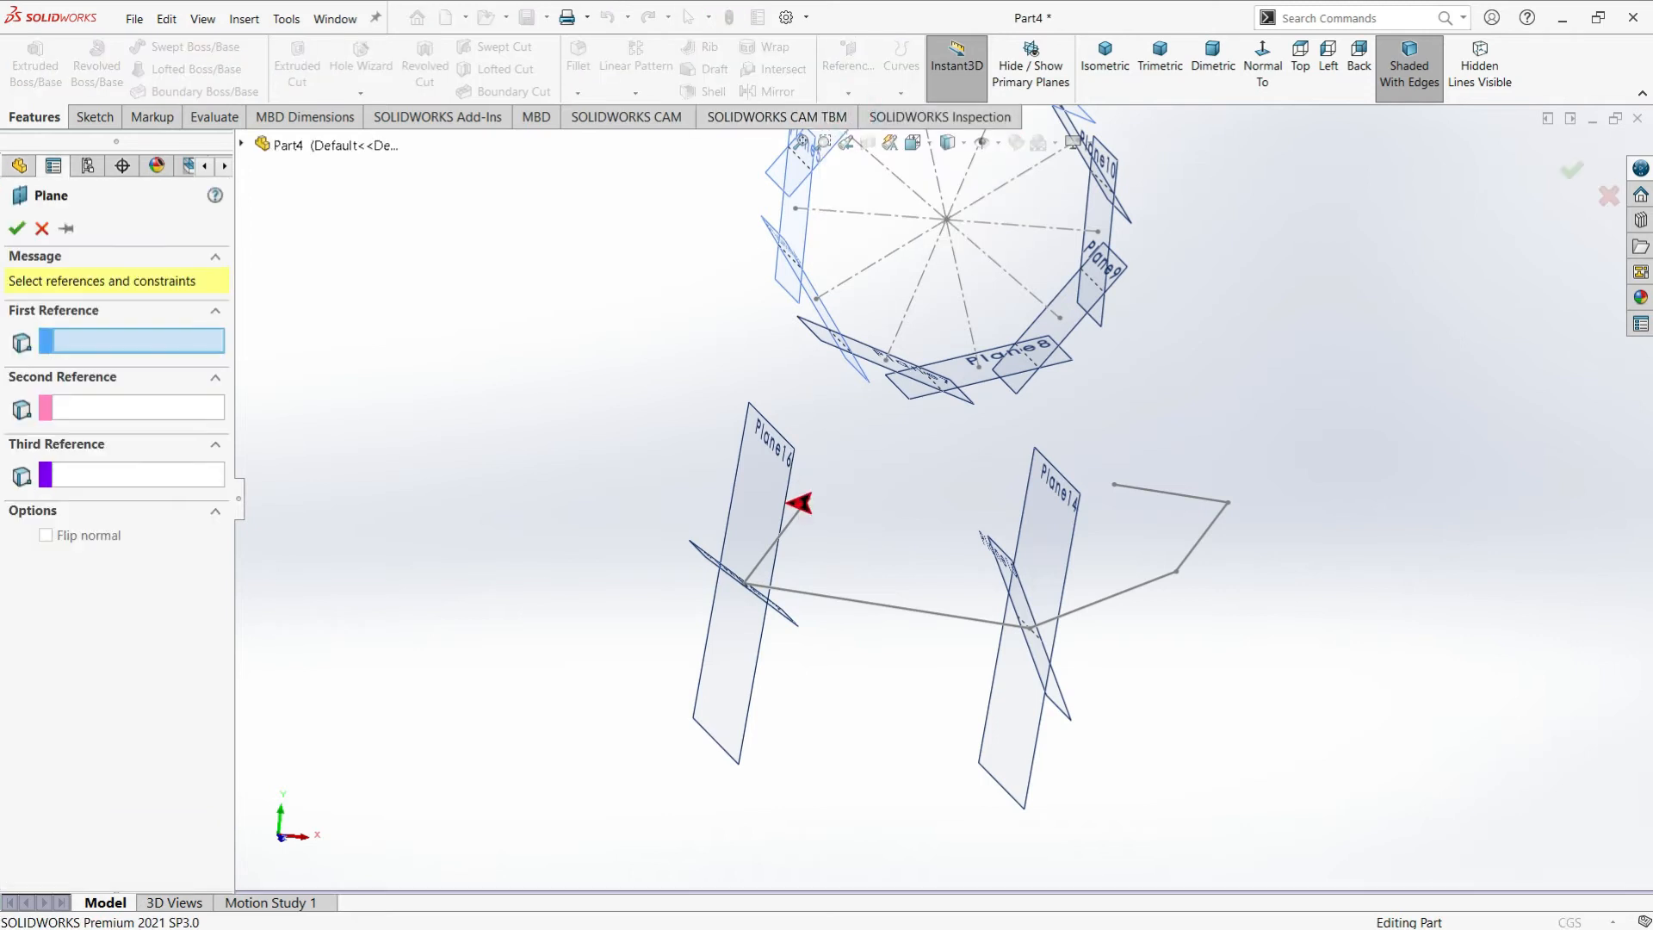
{"action": "left_click", "coordinate": [802, 503]}
{"action": "left_click", "coordinate": [809, 496]}
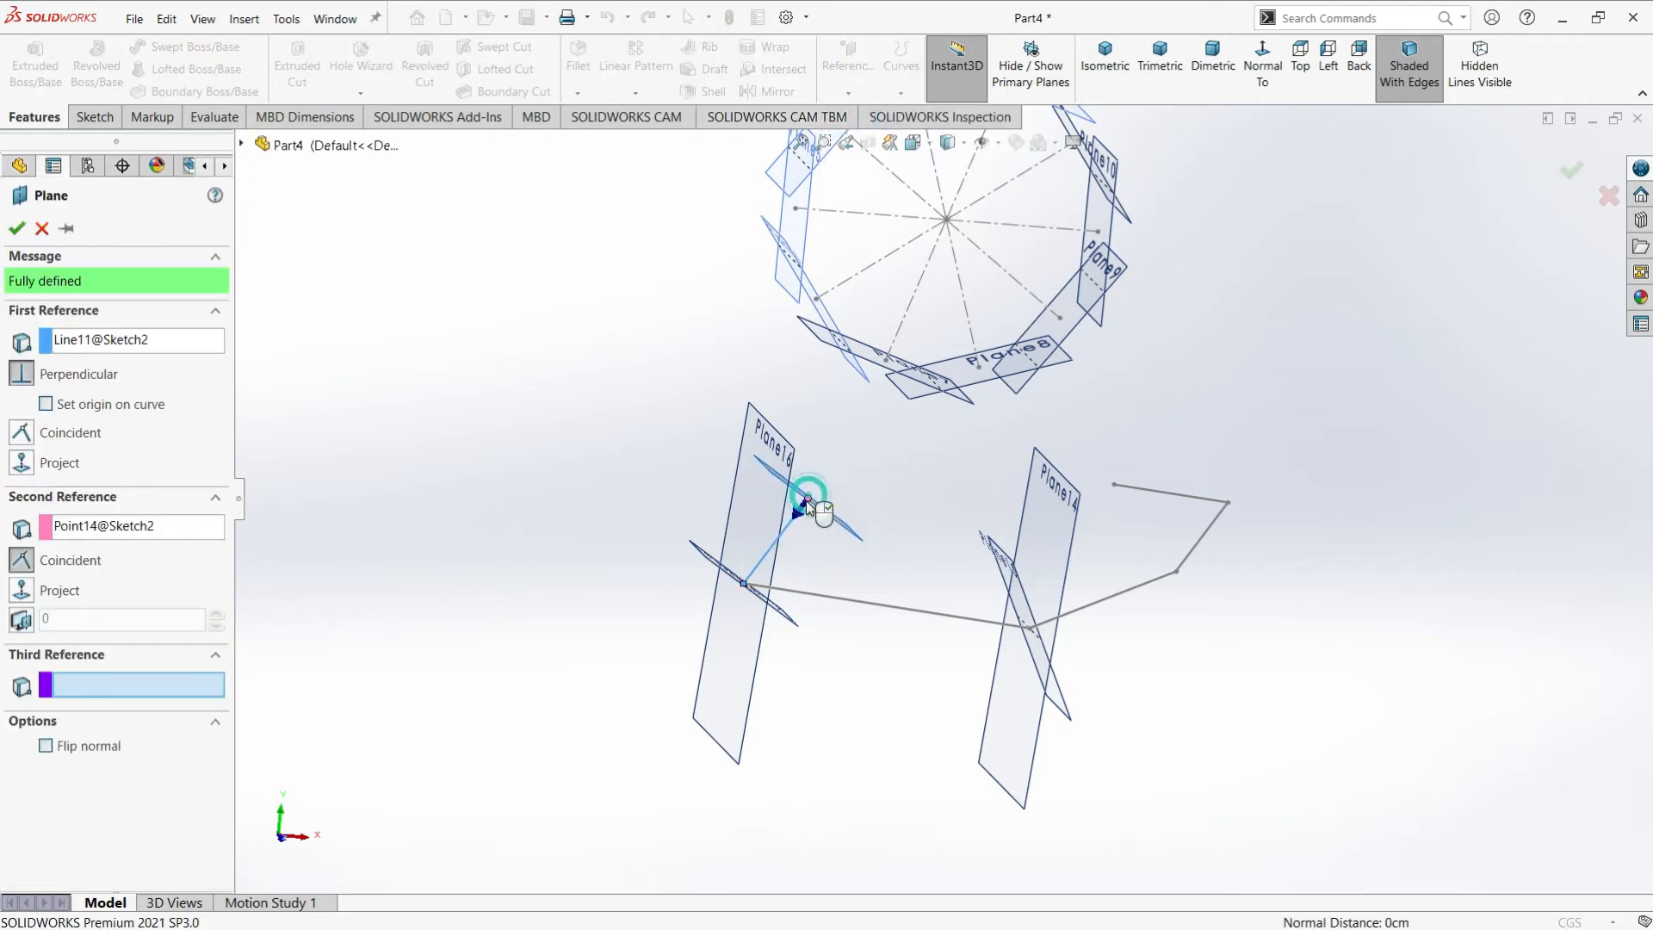
{"action": "left_click", "coordinate": [18, 230]}
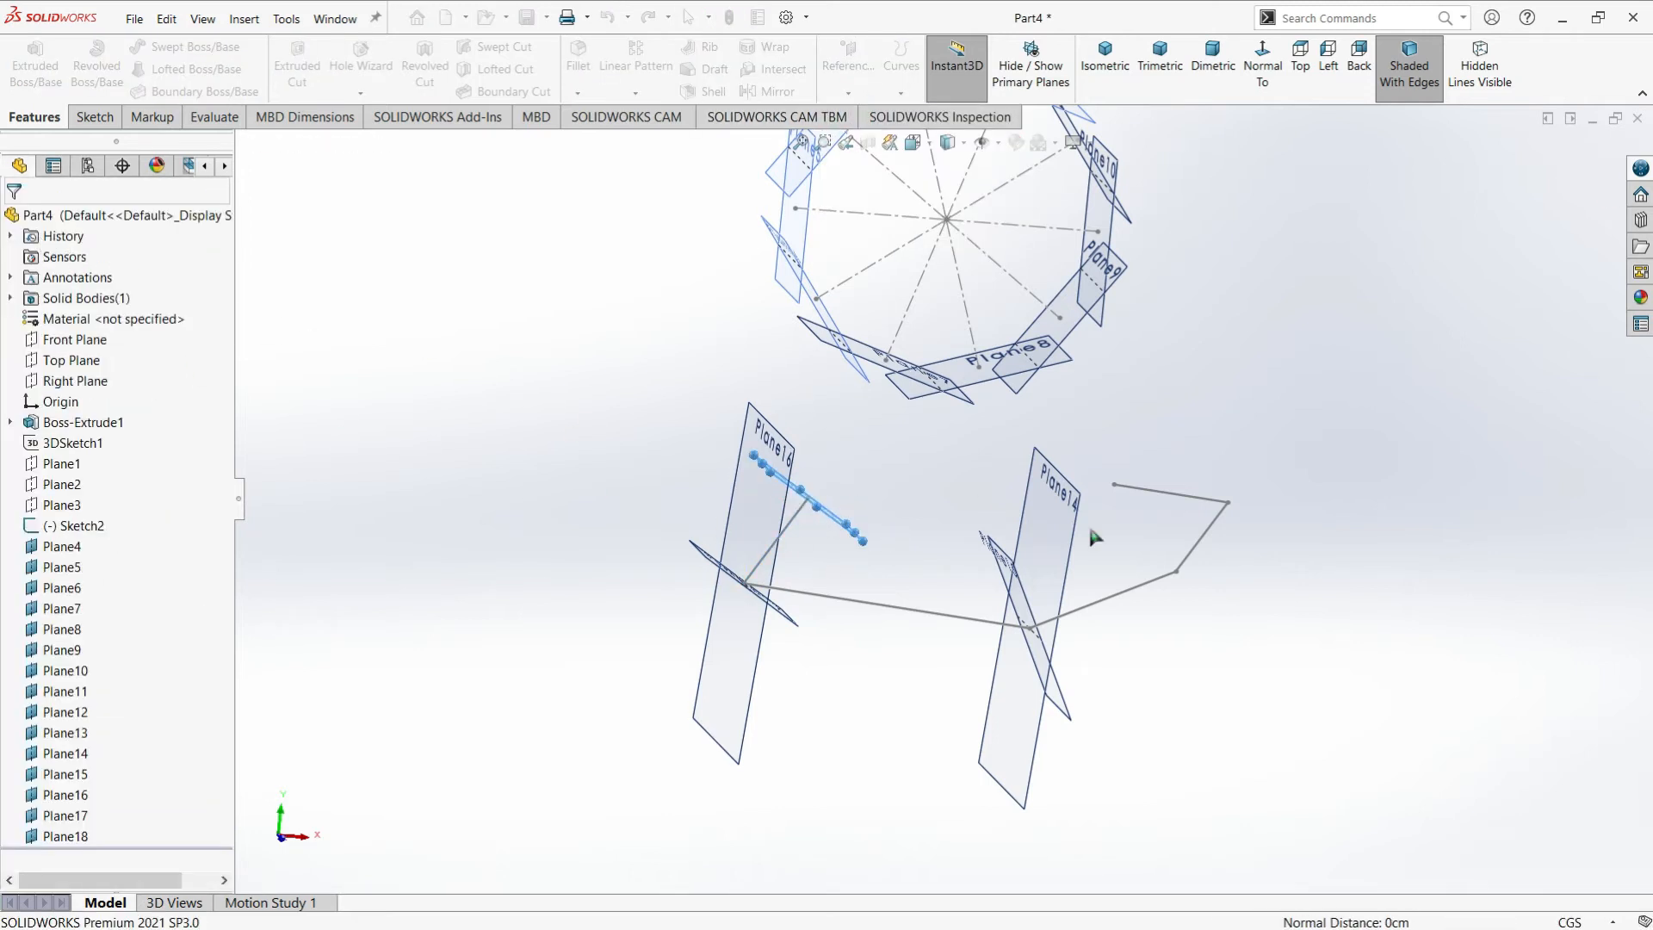
{"action": "scroll", "coordinate": [1240, 522], "scroll_direction": "down", "scroll_amount": 3}
{"action": "left_click", "coordinate": [848, 93]}
{"action": "left_click", "coordinate": [861, 118]}
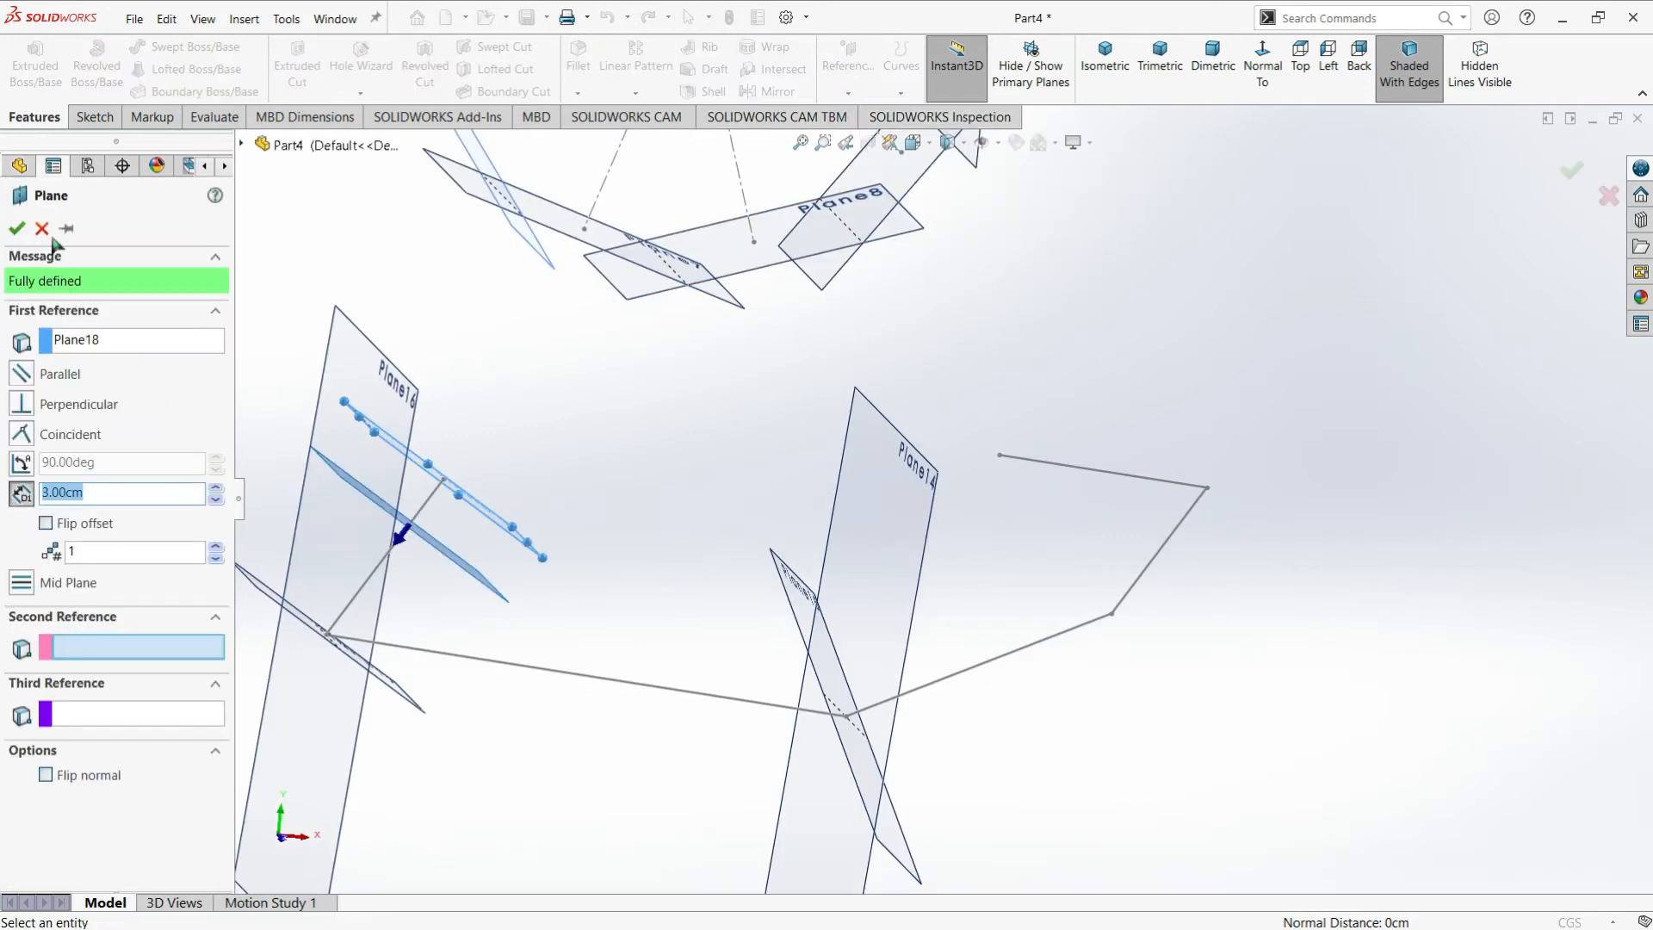
{"action": "left_click", "coordinate": [16, 228]}
Create a reference plane perpendicular to the chain's upper-right line, through its free left endpoint
{"action": "left_click", "coordinate": [849, 91]}
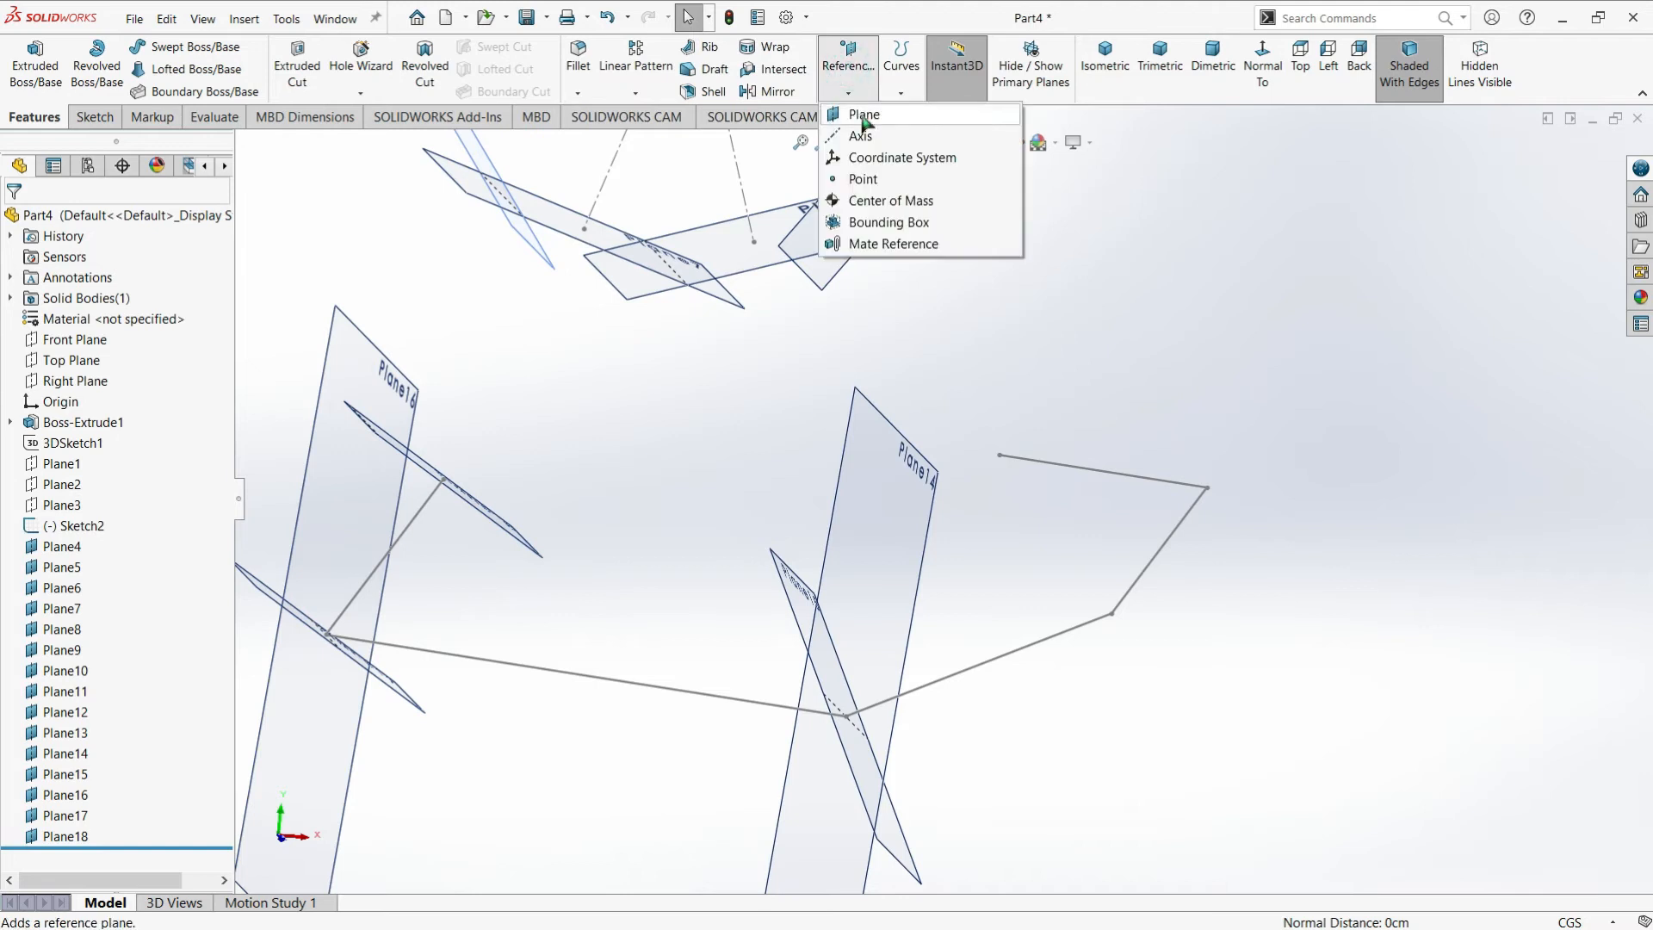
{"action": "left_click", "coordinate": [861, 121]}
{"action": "left_click", "coordinate": [1023, 461]}
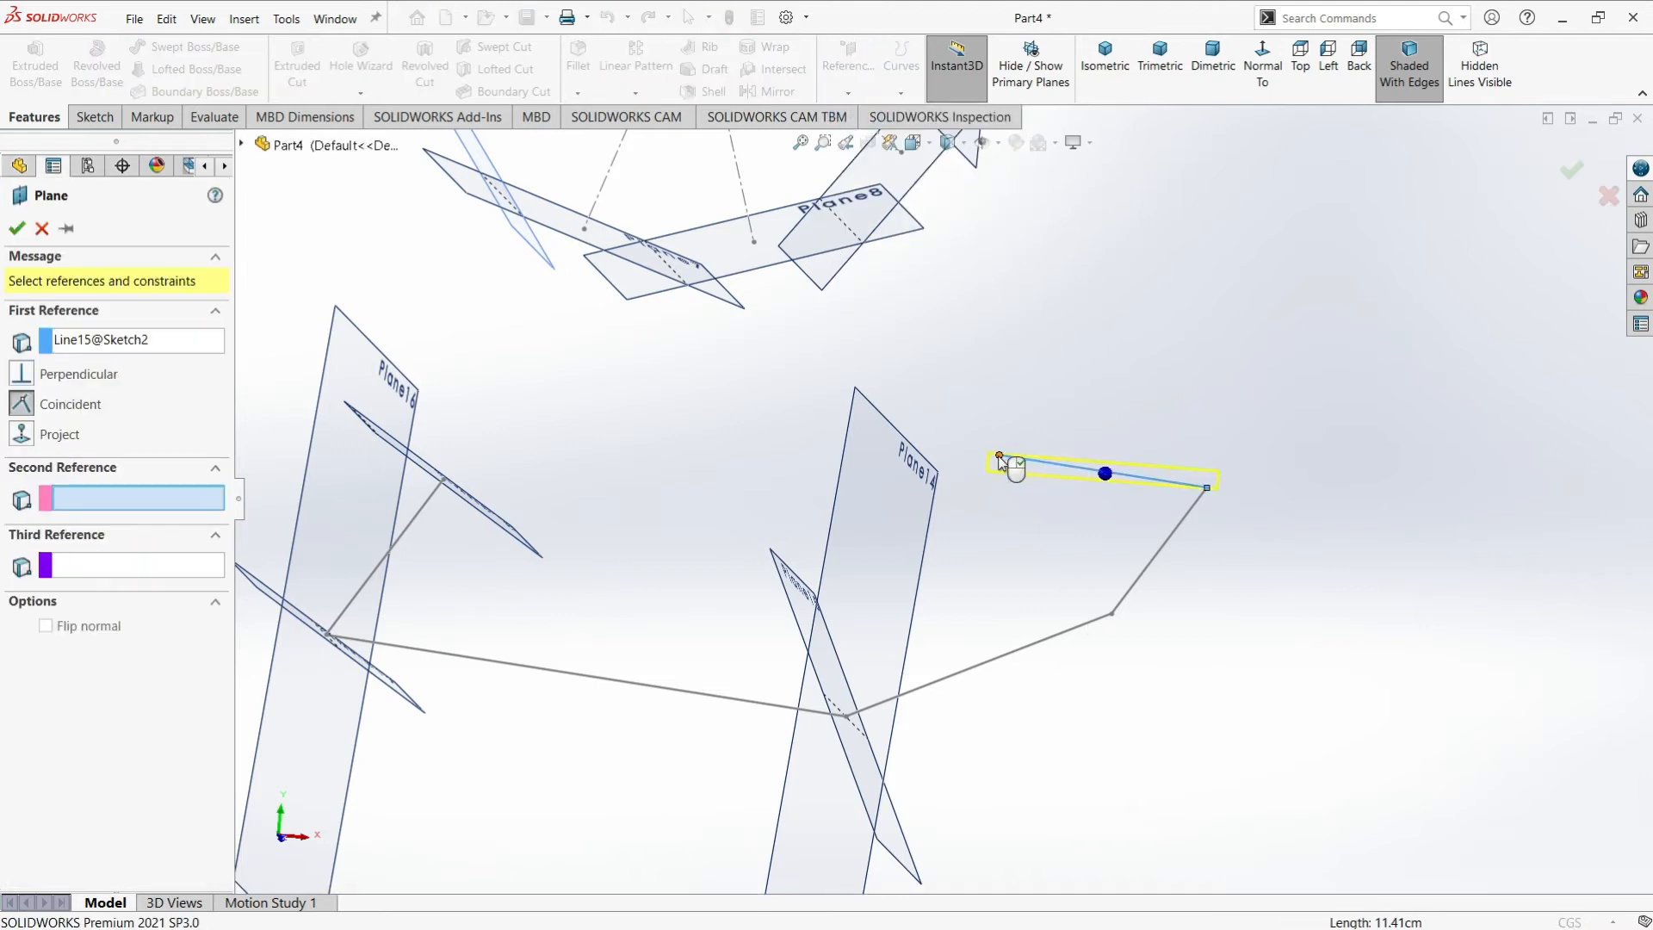
{"action": "left_click", "coordinate": [1000, 457]}
{"action": "left_click", "coordinate": [27, 231]}
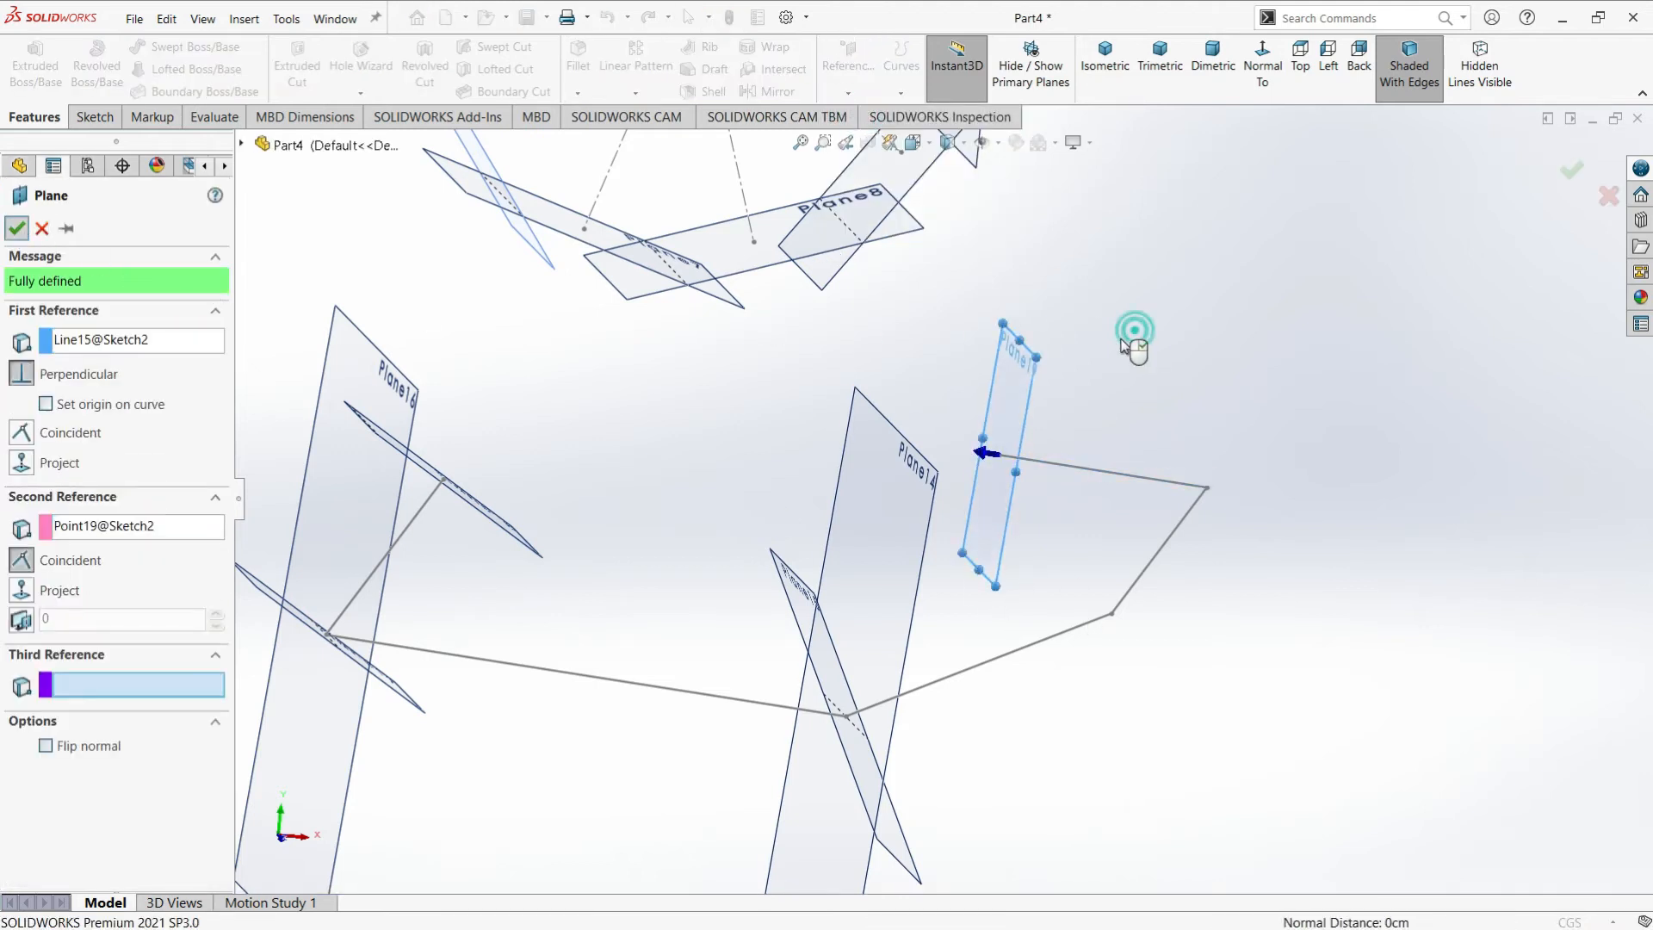
Create a reference plane perpendicular to the chain's upper-right line, coincident with its right endpoint
{"action": "left_click", "coordinate": [849, 91]}
{"action": "left_click", "coordinate": [864, 122]}
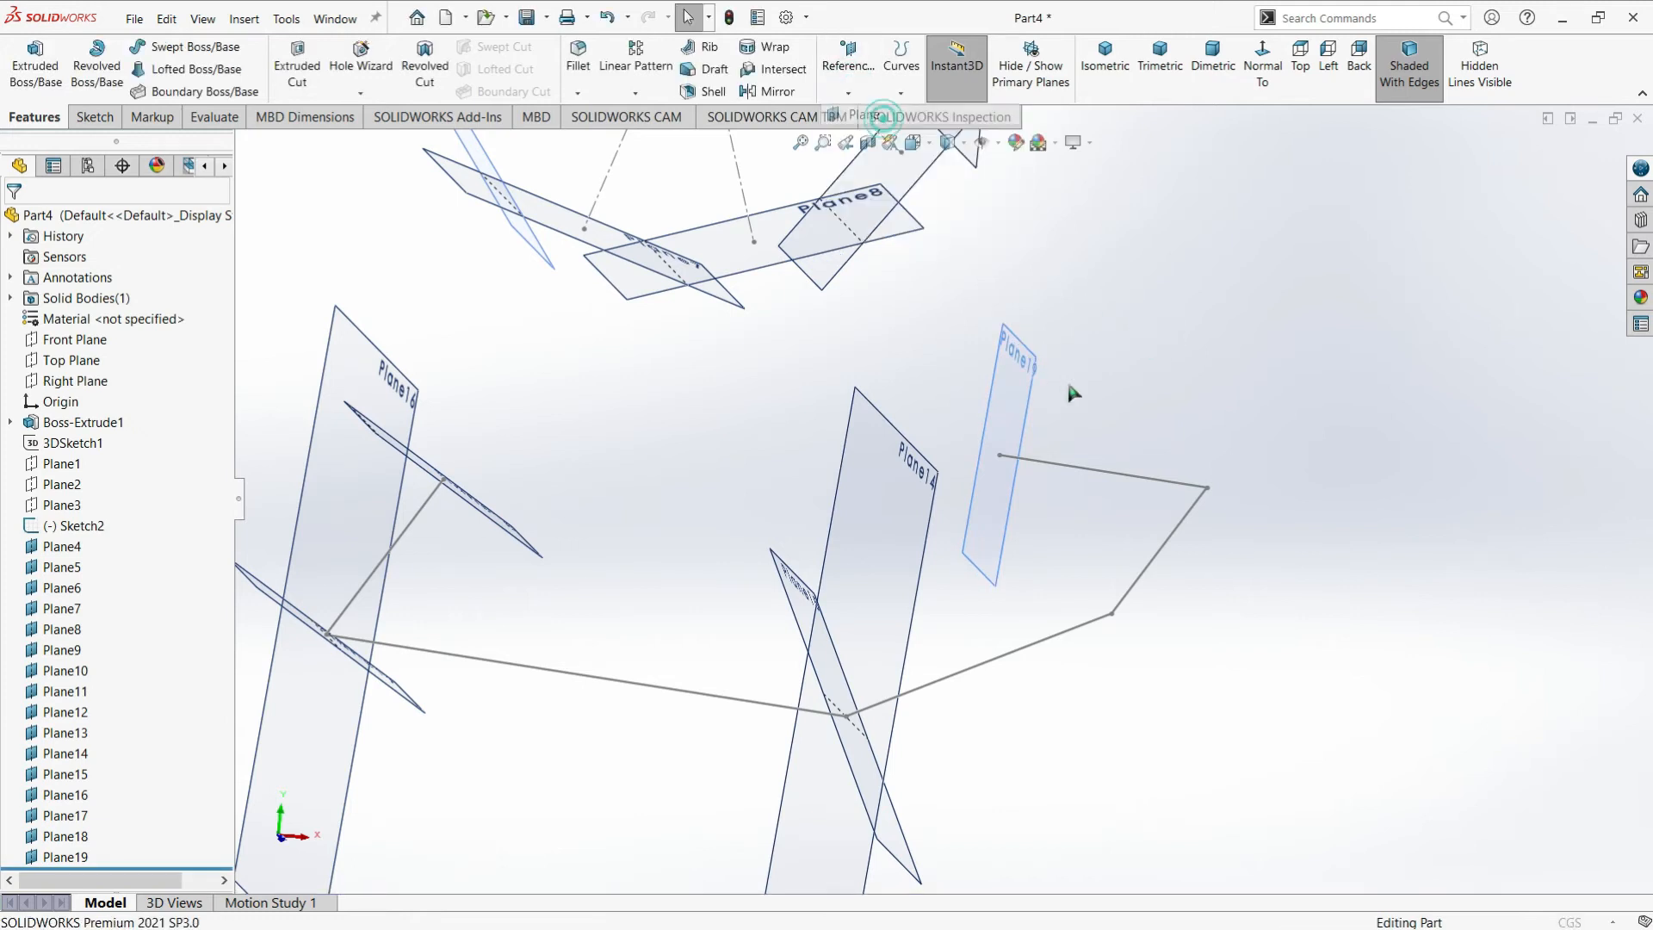
{"action": "left_click", "coordinate": [1094, 468]}
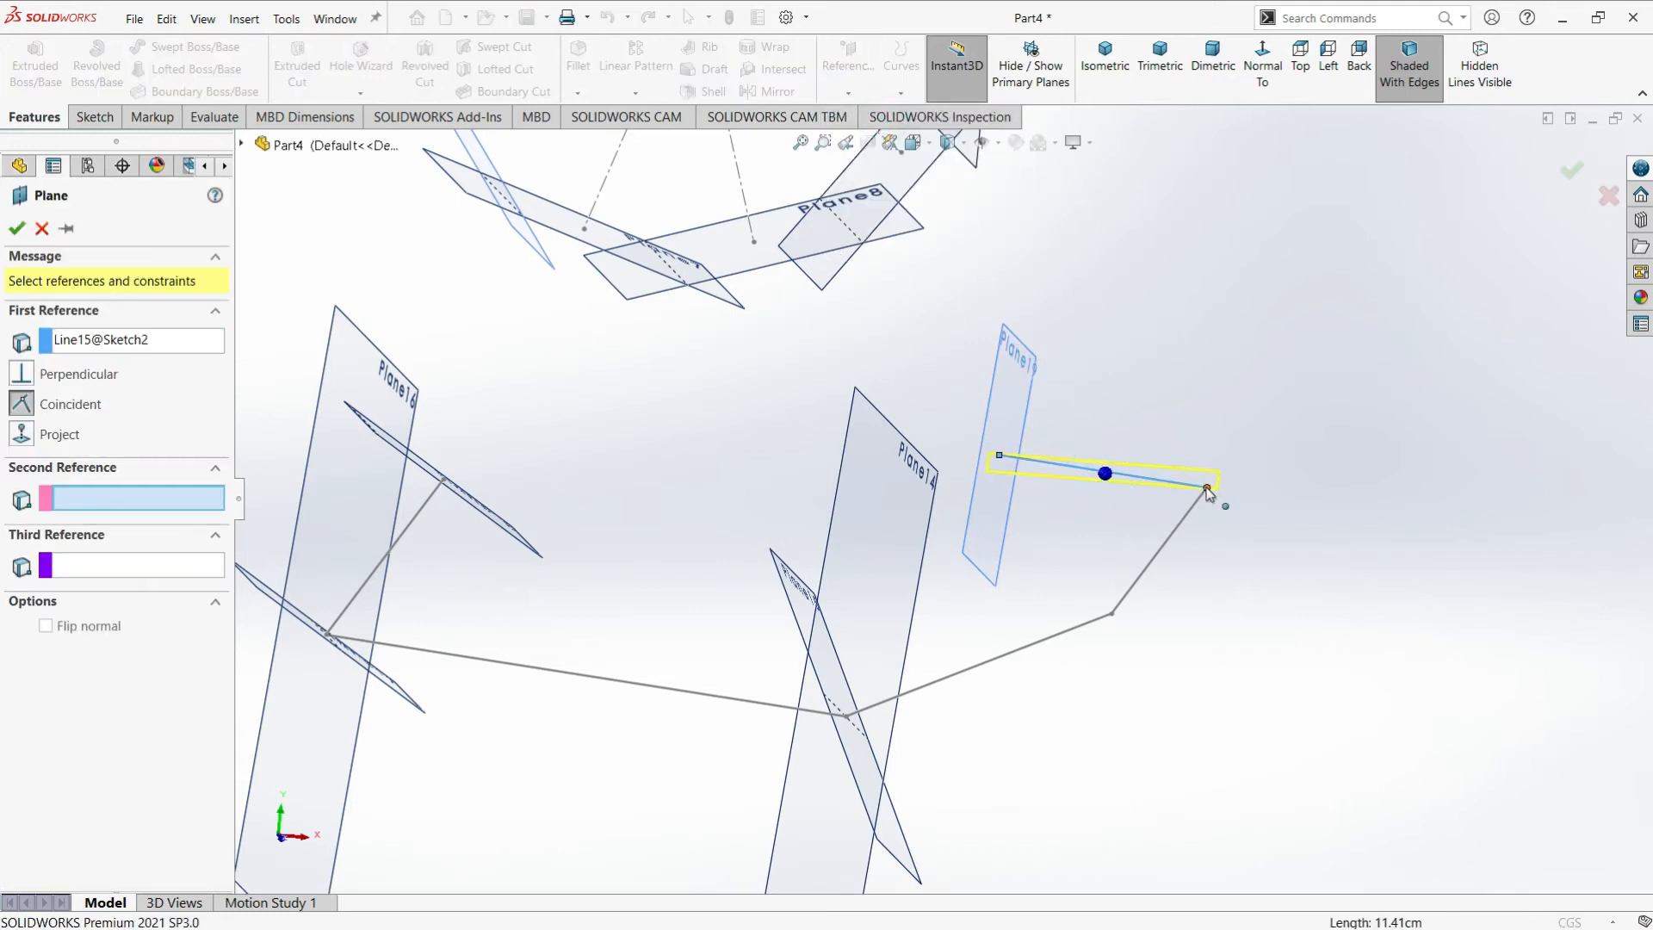
{"action": "left_click", "coordinate": [1207, 489]}
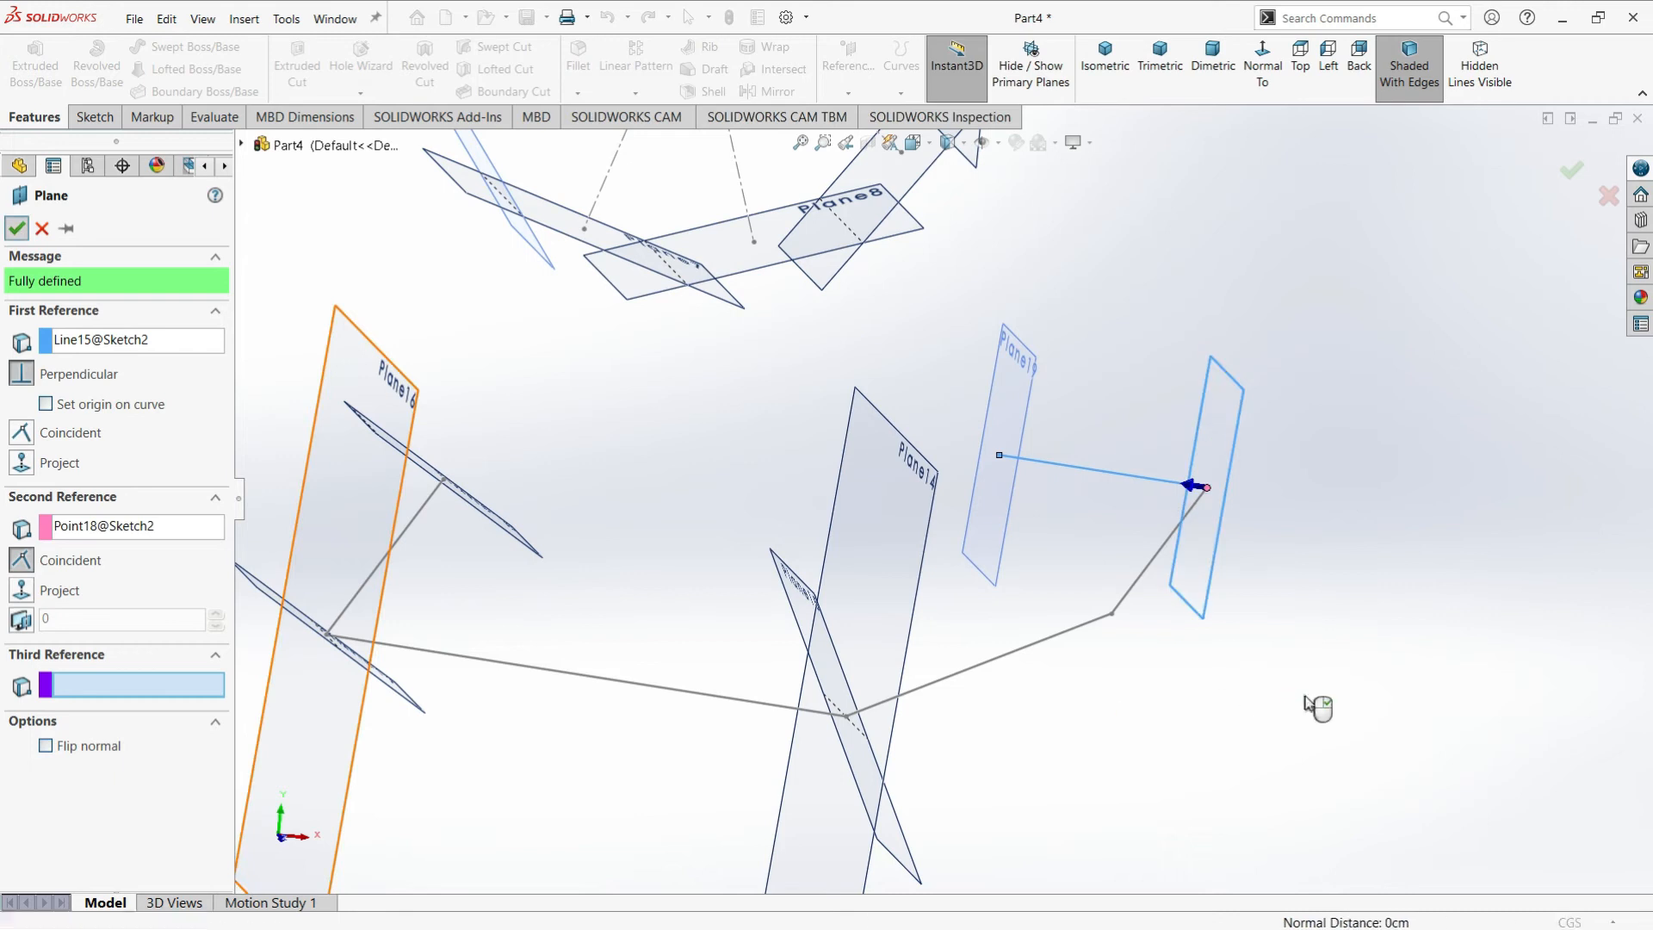
{"action": "key", "text": "Return"}
Create a reference plane perpendicular to the short slanted line on the chain's right side, through its upper endpoint
{"action": "left_click", "coordinate": [1141, 573]}
{"action": "left_click", "coordinate": [849, 62]}
{"action": "left_click", "coordinate": [869, 116]}
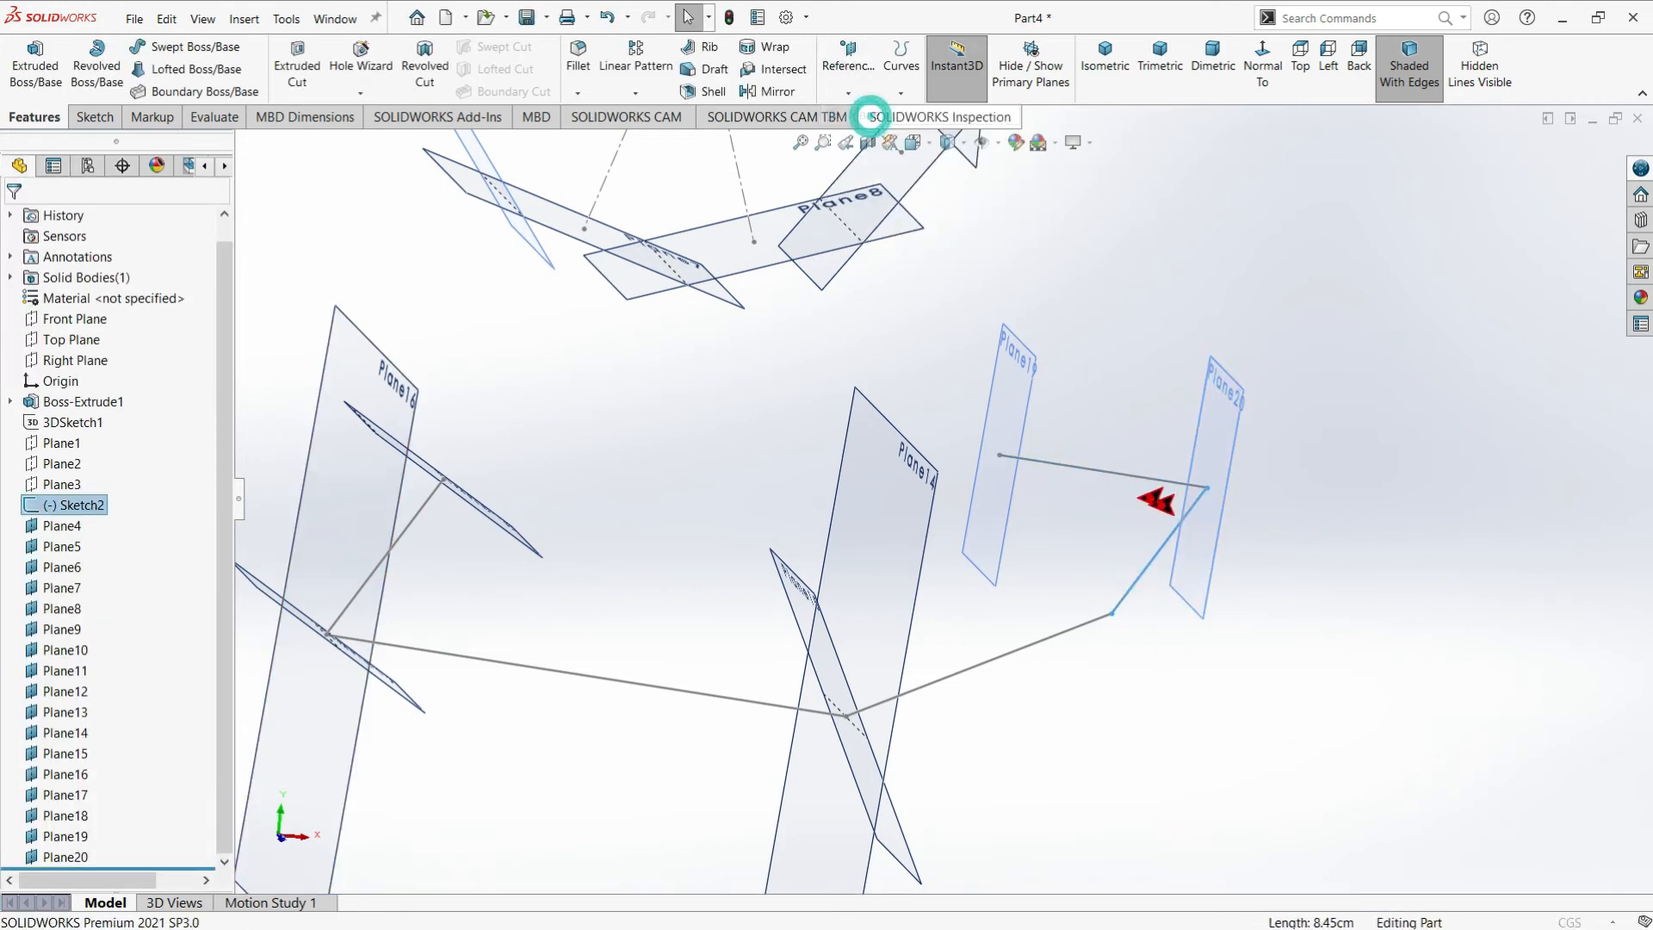
{"action": "left_click", "coordinate": [1207, 488]}
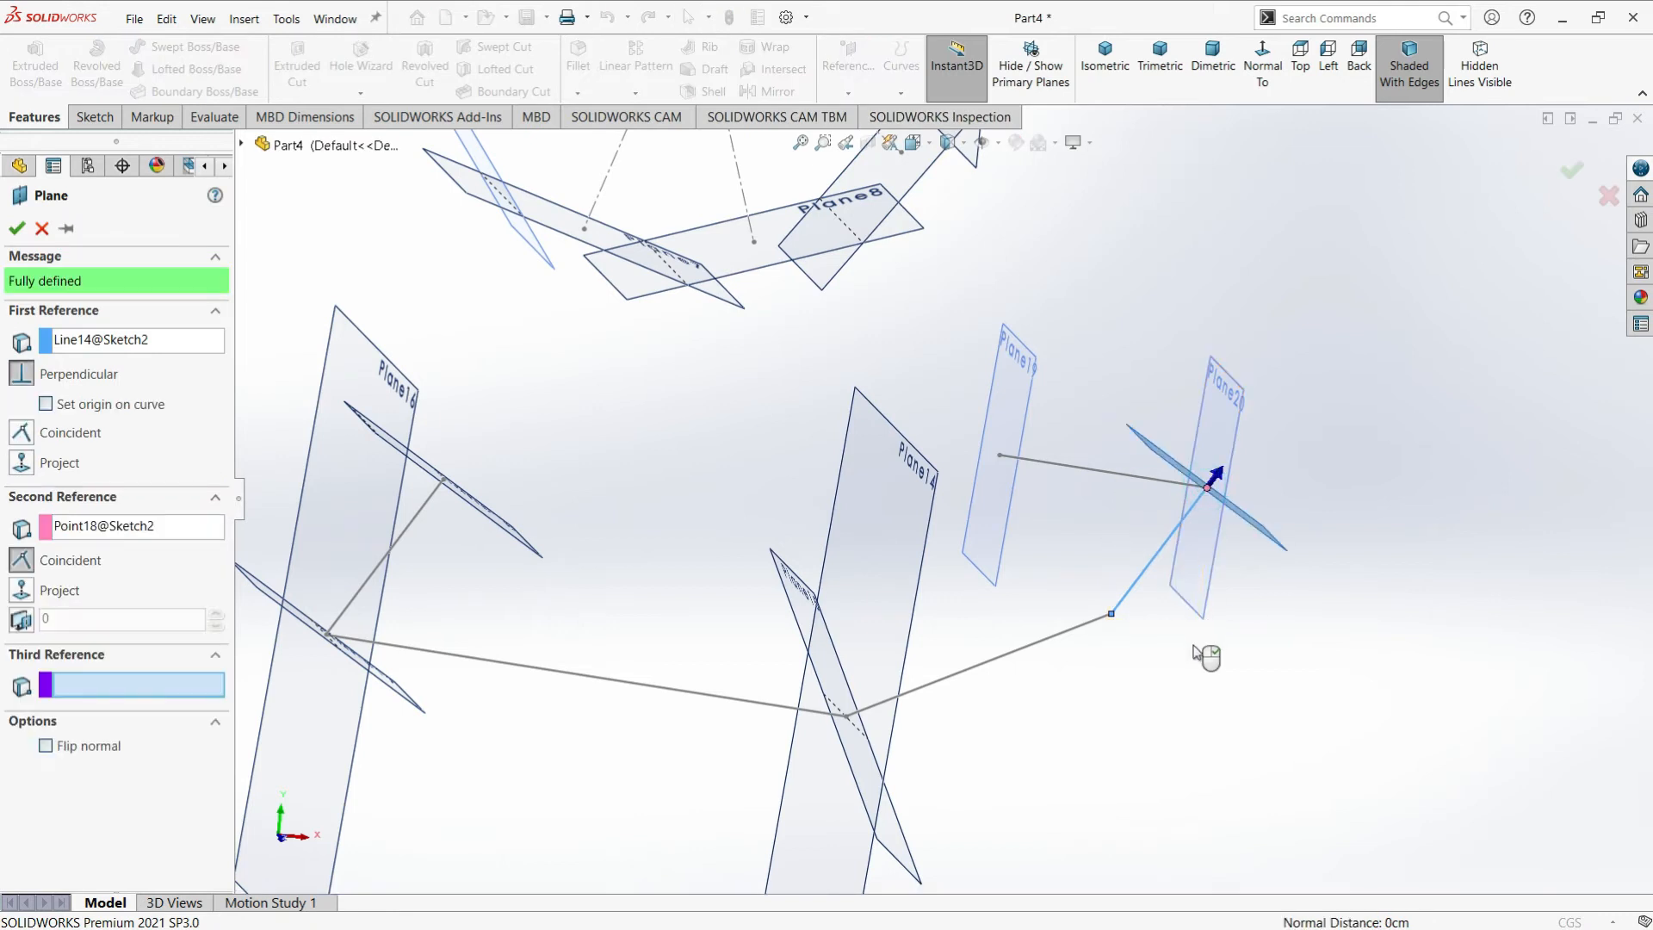
{"action": "key", "text": "Return"}
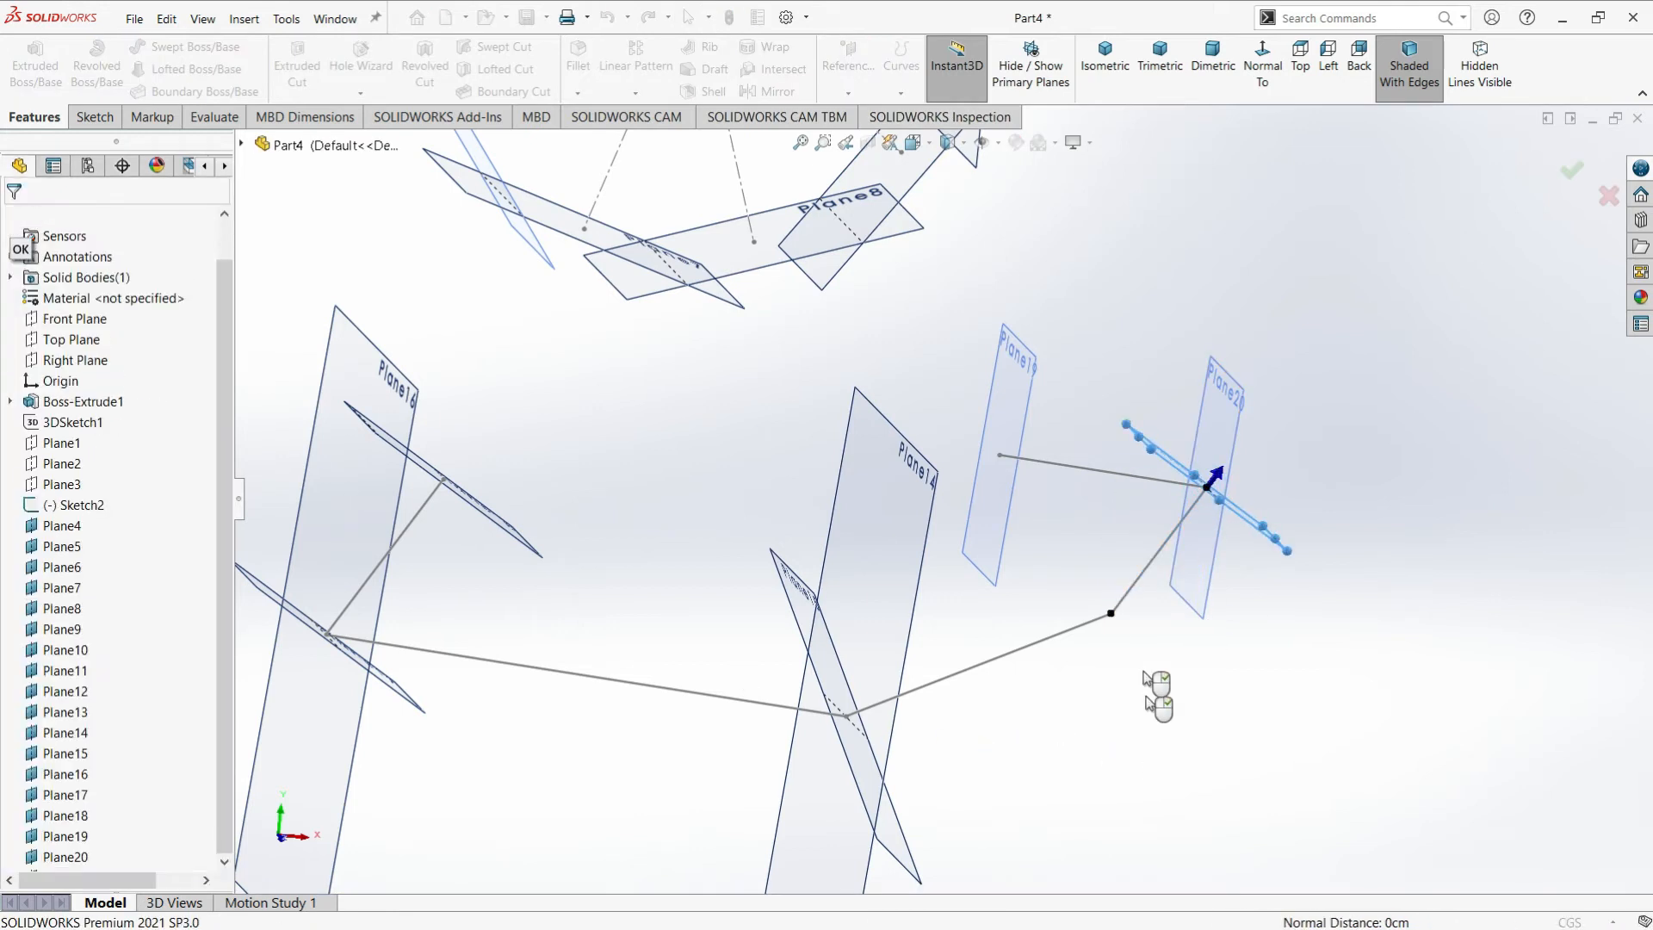
Create a reference plane perpendicular to the short slanted line on the chain's right side, through its lower endpoint
{"action": "left_click", "coordinate": [848, 65]}
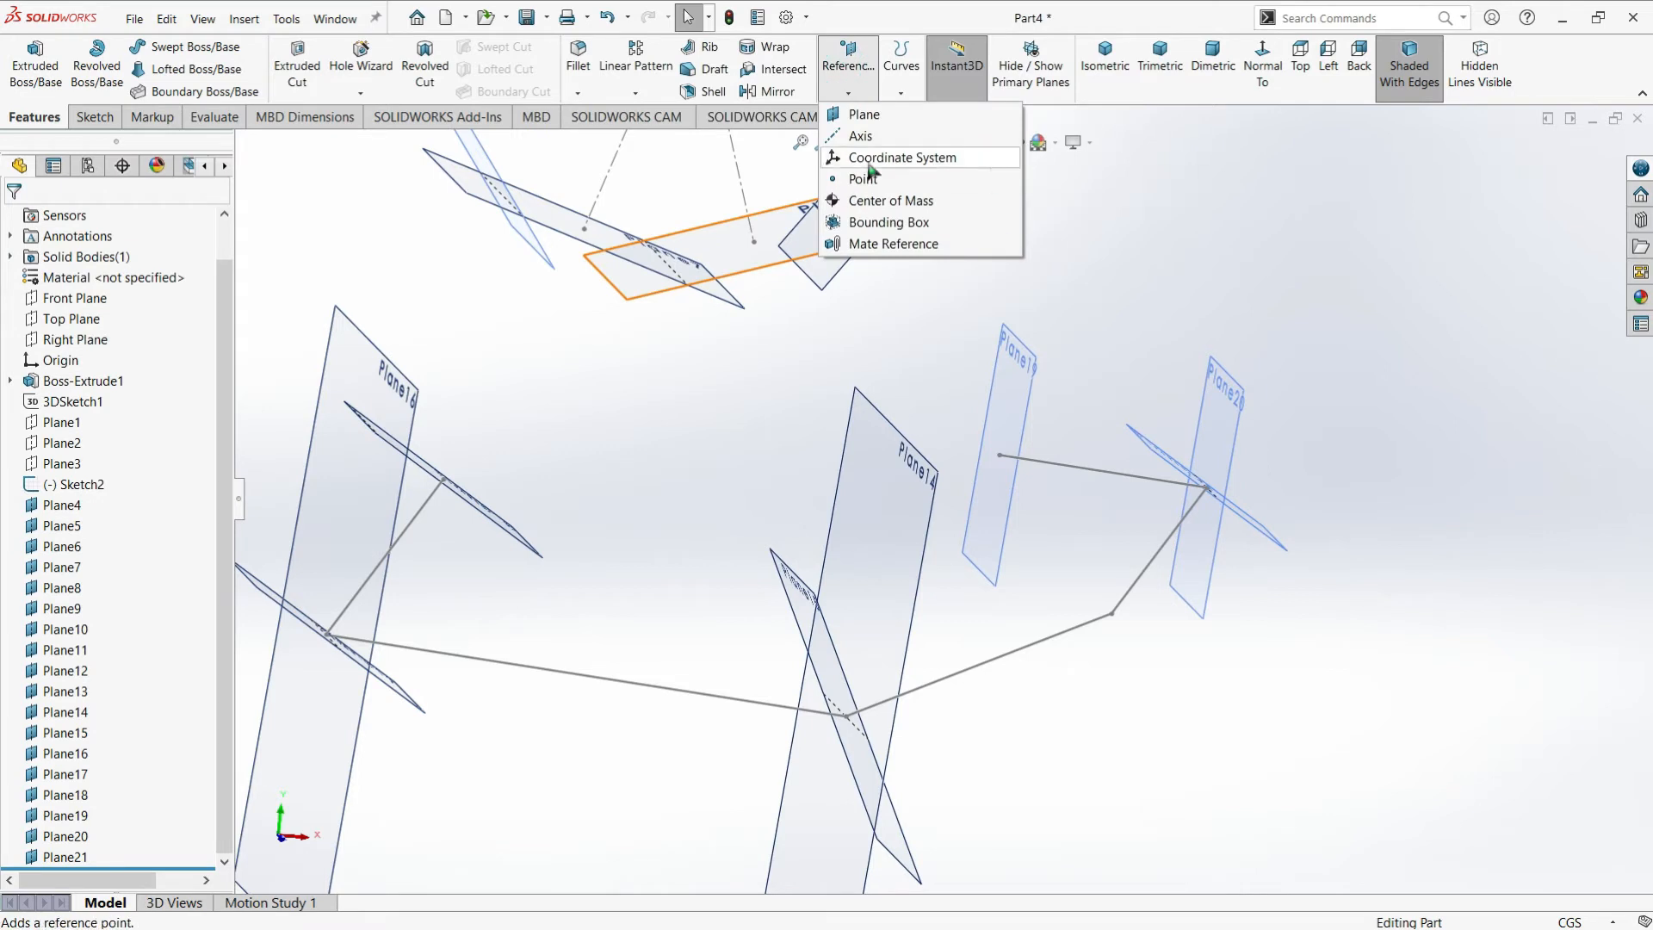
{"action": "left_click", "coordinate": [1164, 548]}
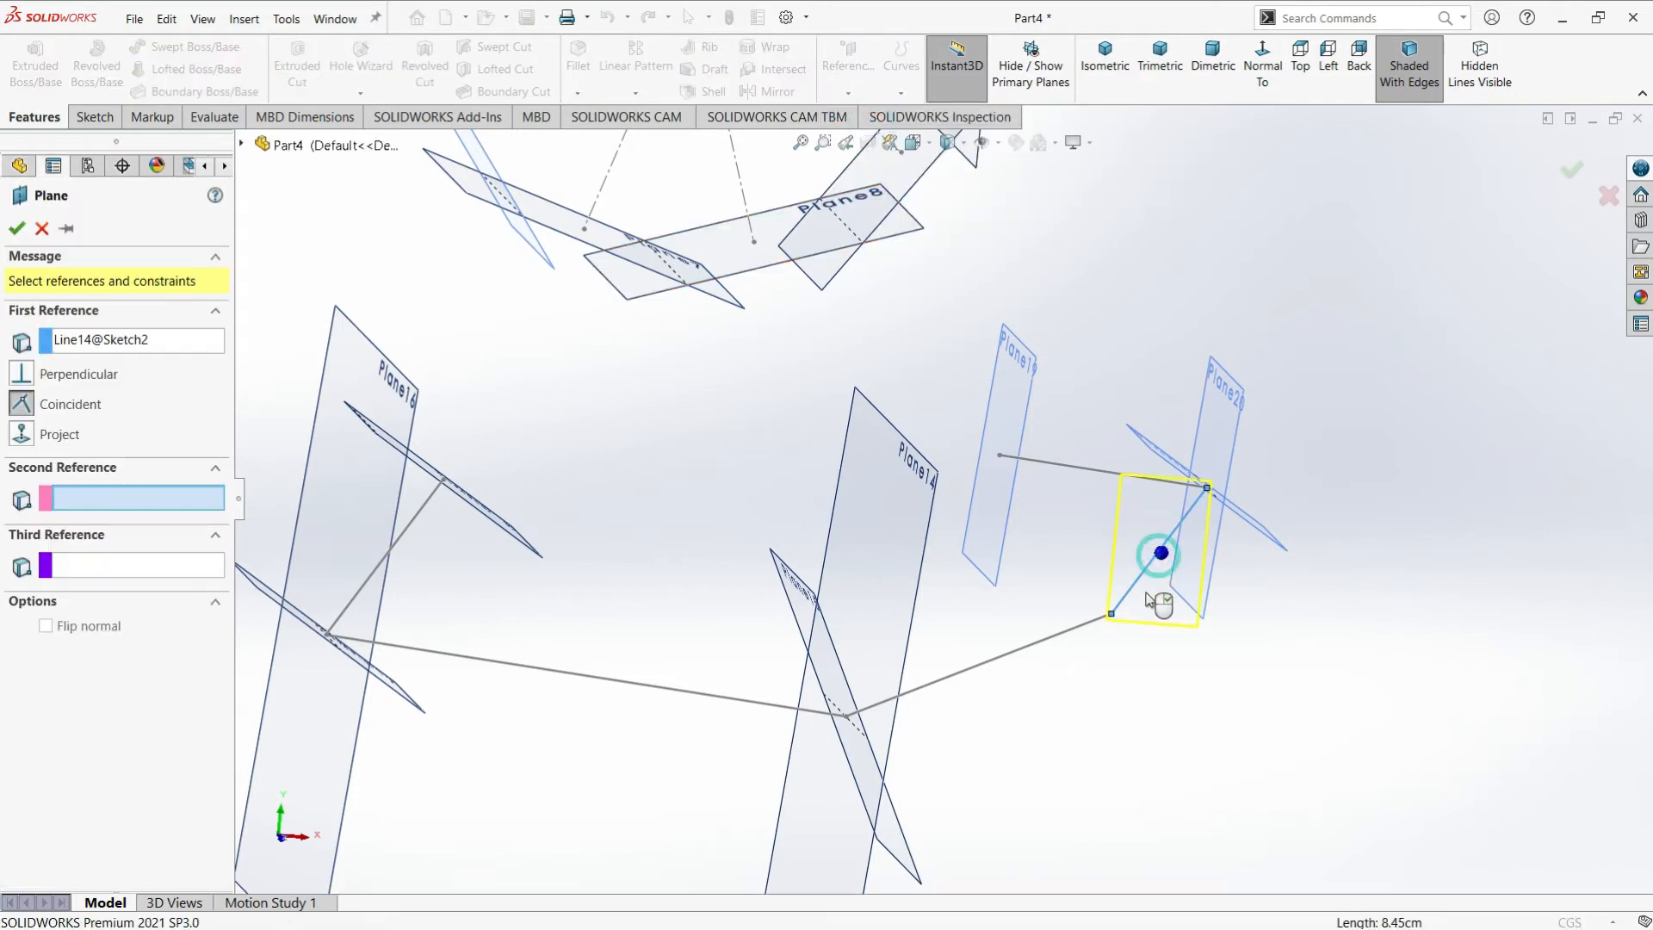
{"action": "left_click", "coordinate": [1113, 614]}
{"action": "left_click", "coordinate": [19, 231]}
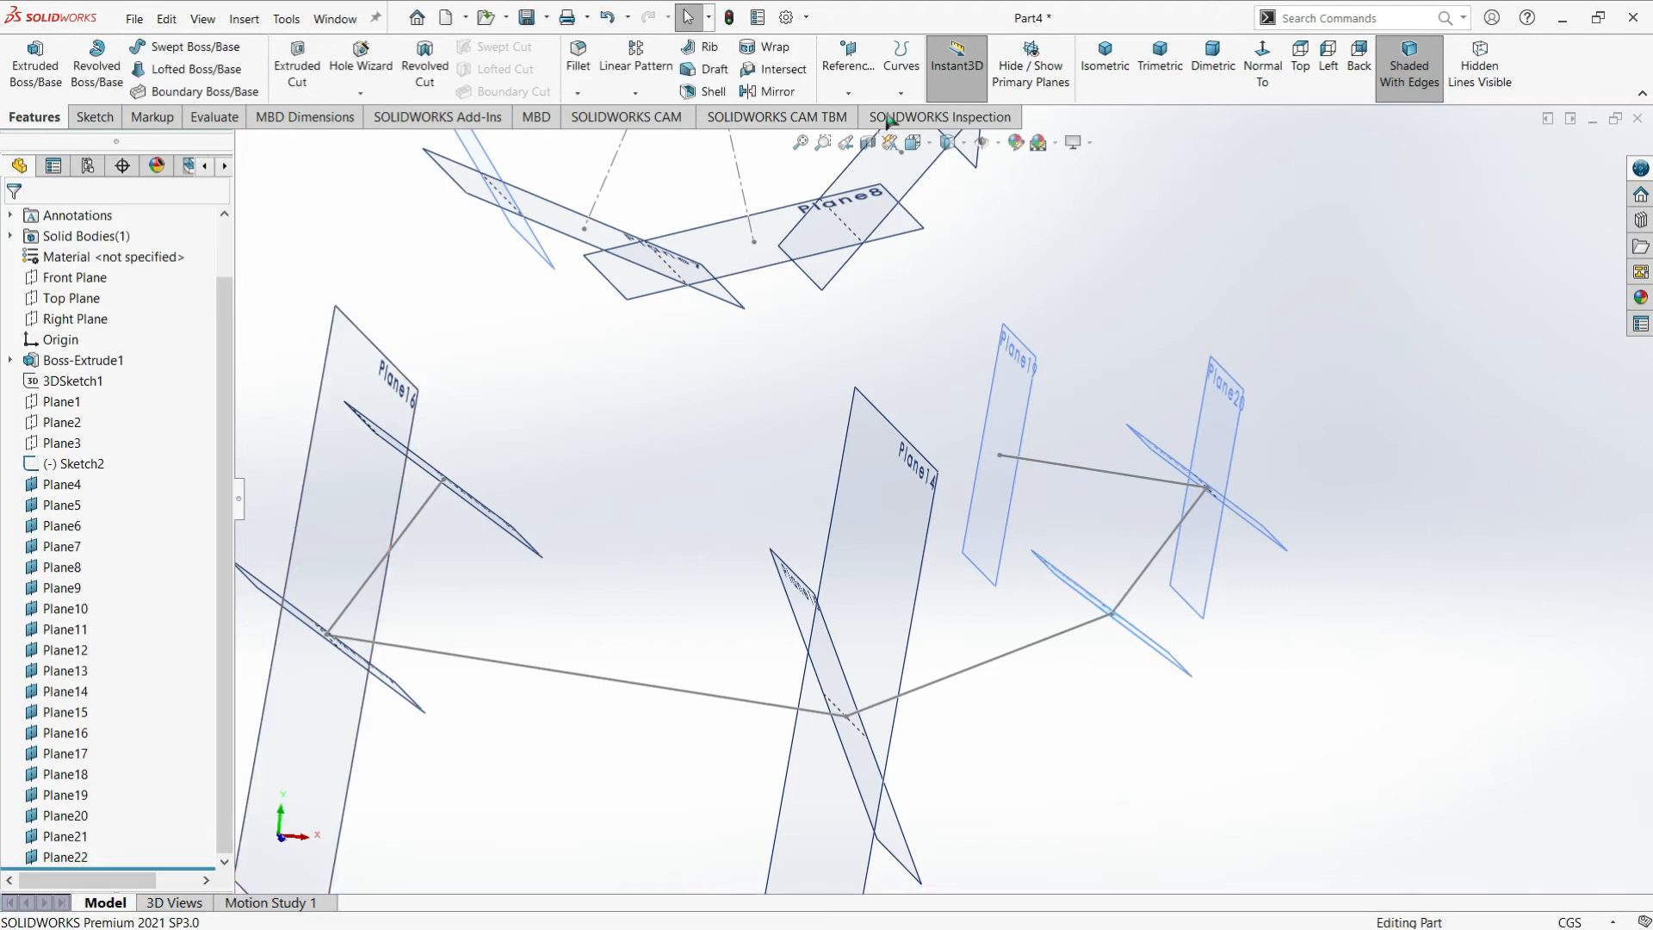
Create a reference plane perpendicular to the long slanted line in the chain's lower right half, through its upper-right endpoint
{"action": "left_click", "coordinate": [861, 90]}
{"action": "left_click", "coordinate": [860, 129]}
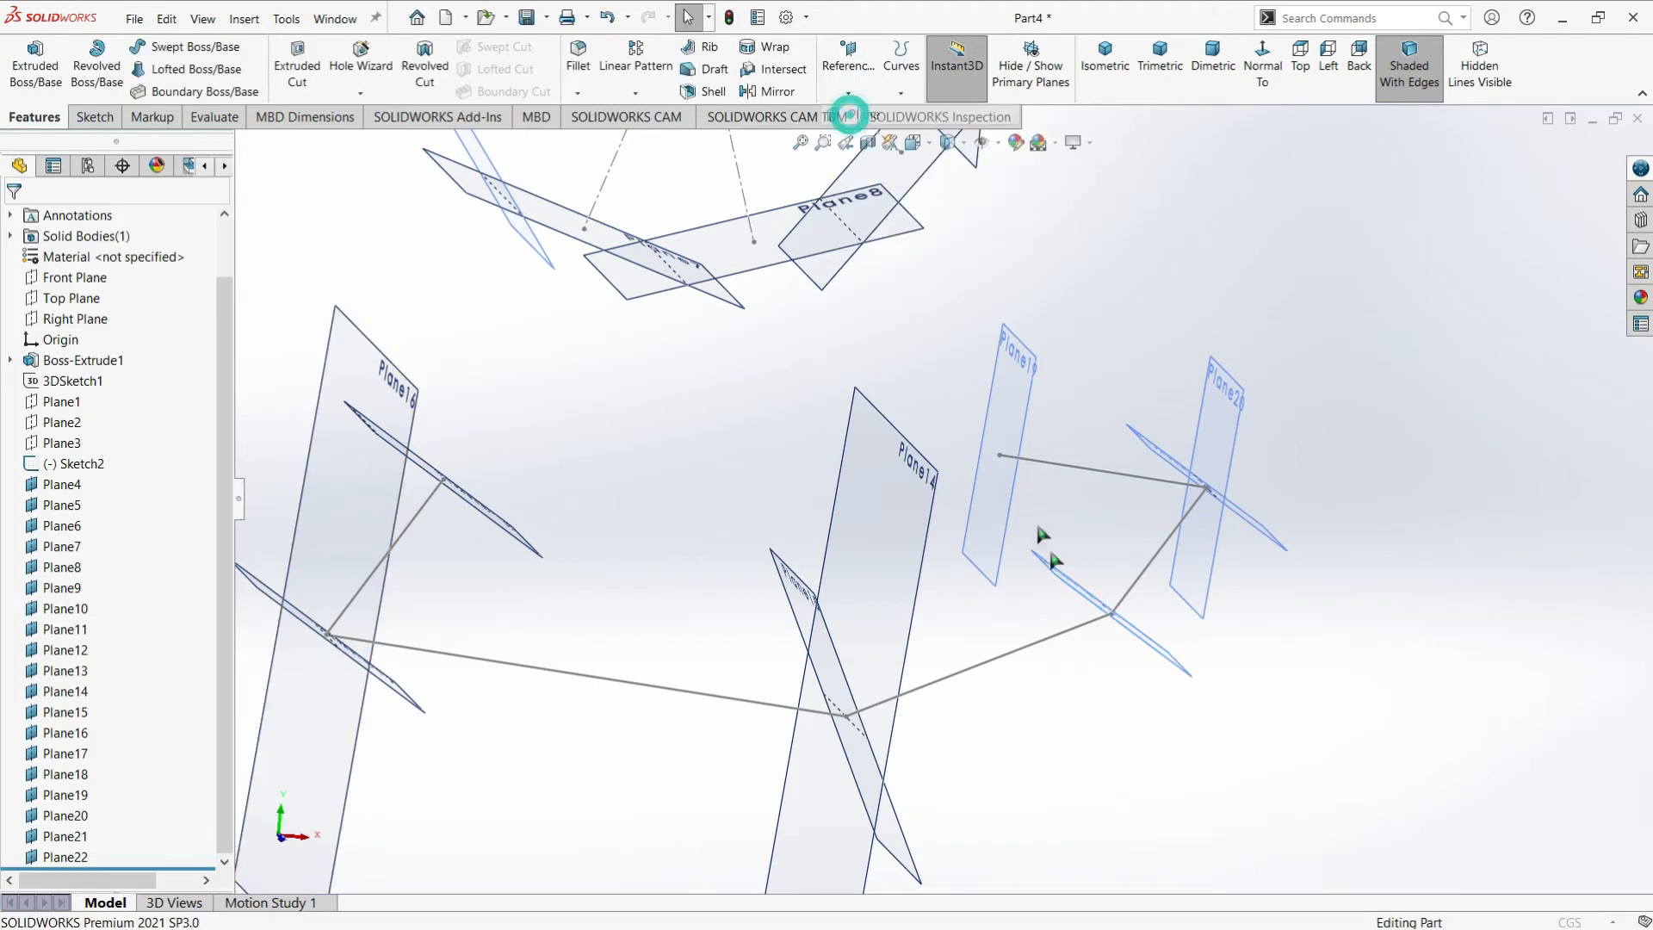
{"action": "left_click", "coordinate": [1084, 629]}
{"action": "left_click", "coordinate": [1112, 614]}
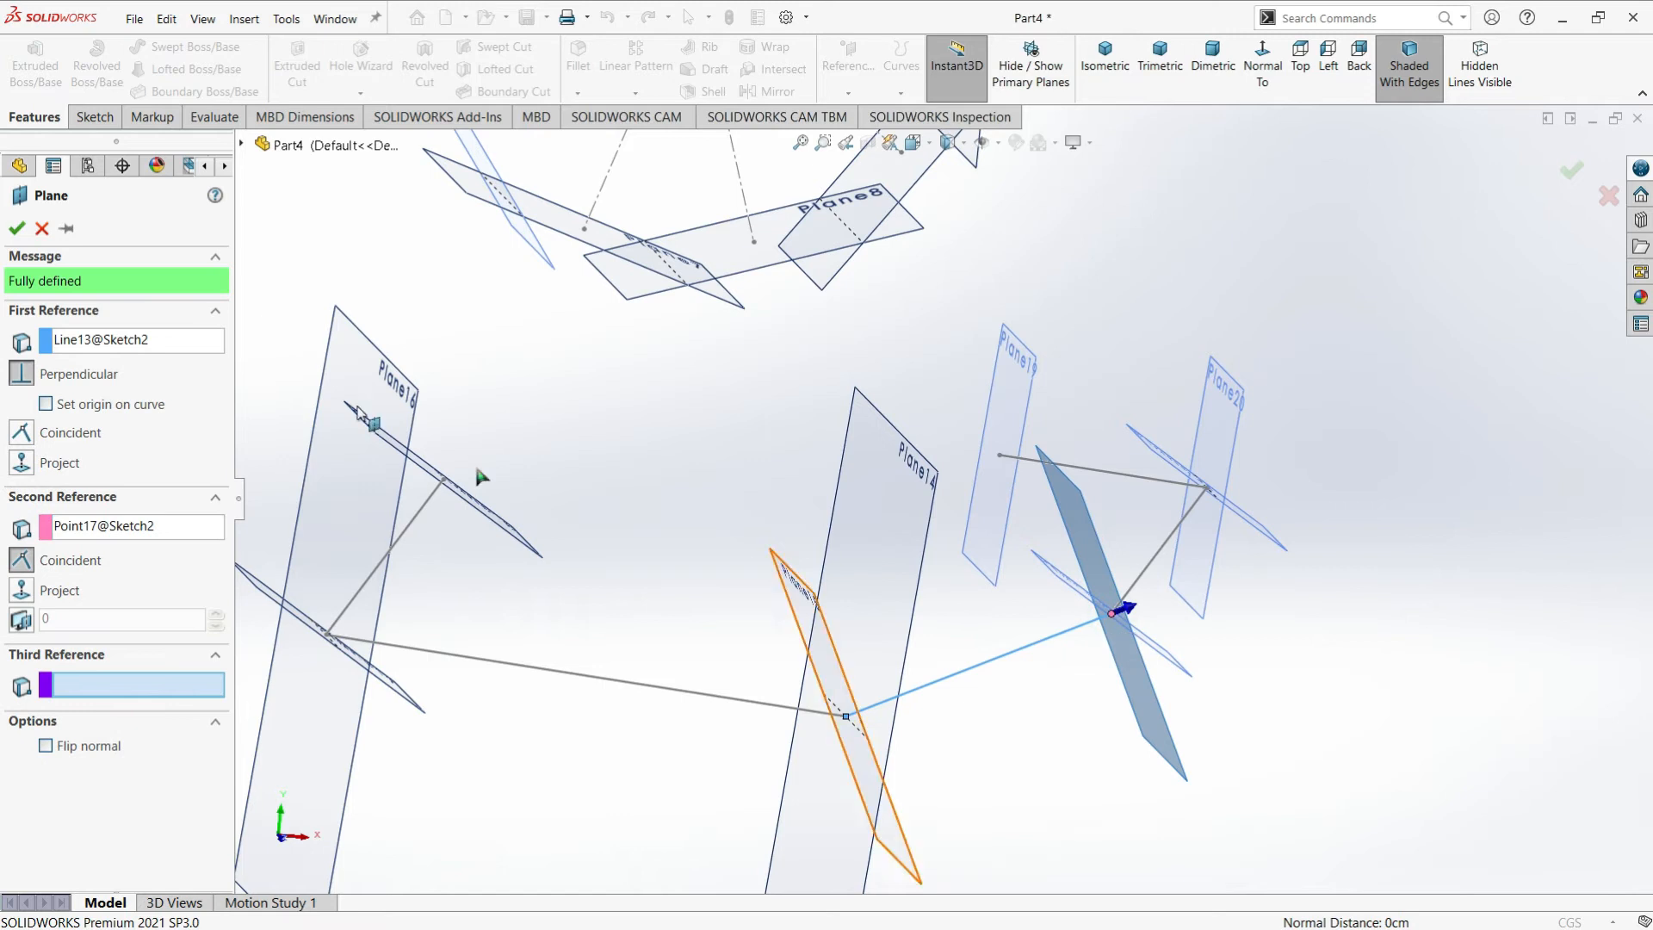
{"action": "left_click", "coordinate": [14, 228]}
{"action": "scroll", "coordinate": [1070, 341], "scroll_direction": "up", "scroll_amount": 3}
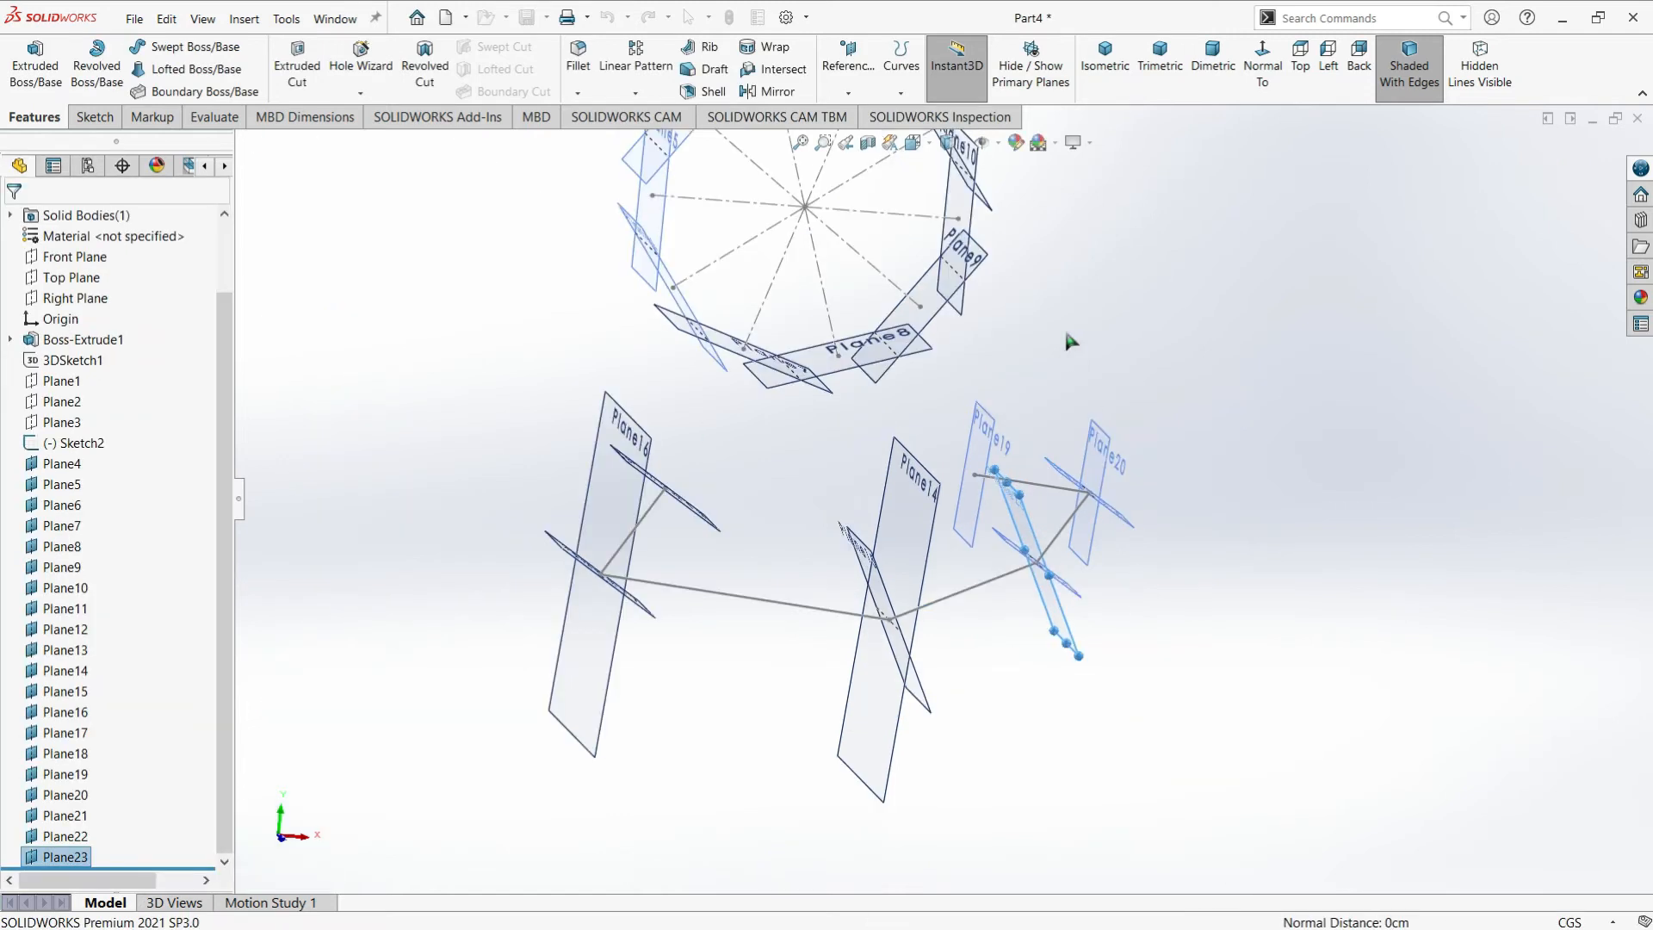
{"action": "left_click", "coordinate": [1078, 325]}
Start a 3D sketch and draw a centerline about 52 cm long from the origin along the X axis
{"action": "scroll", "coordinate": [1050, 266], "scroll_direction": "up", "scroll_amount": 4}
{"action": "middle_click_drag", "start_coordinate": [983, 257], "coordinate": [1019, 332]}
{"action": "scroll", "coordinate": [1020, 332], "scroll_direction": "down", "scroll_amount": 2}
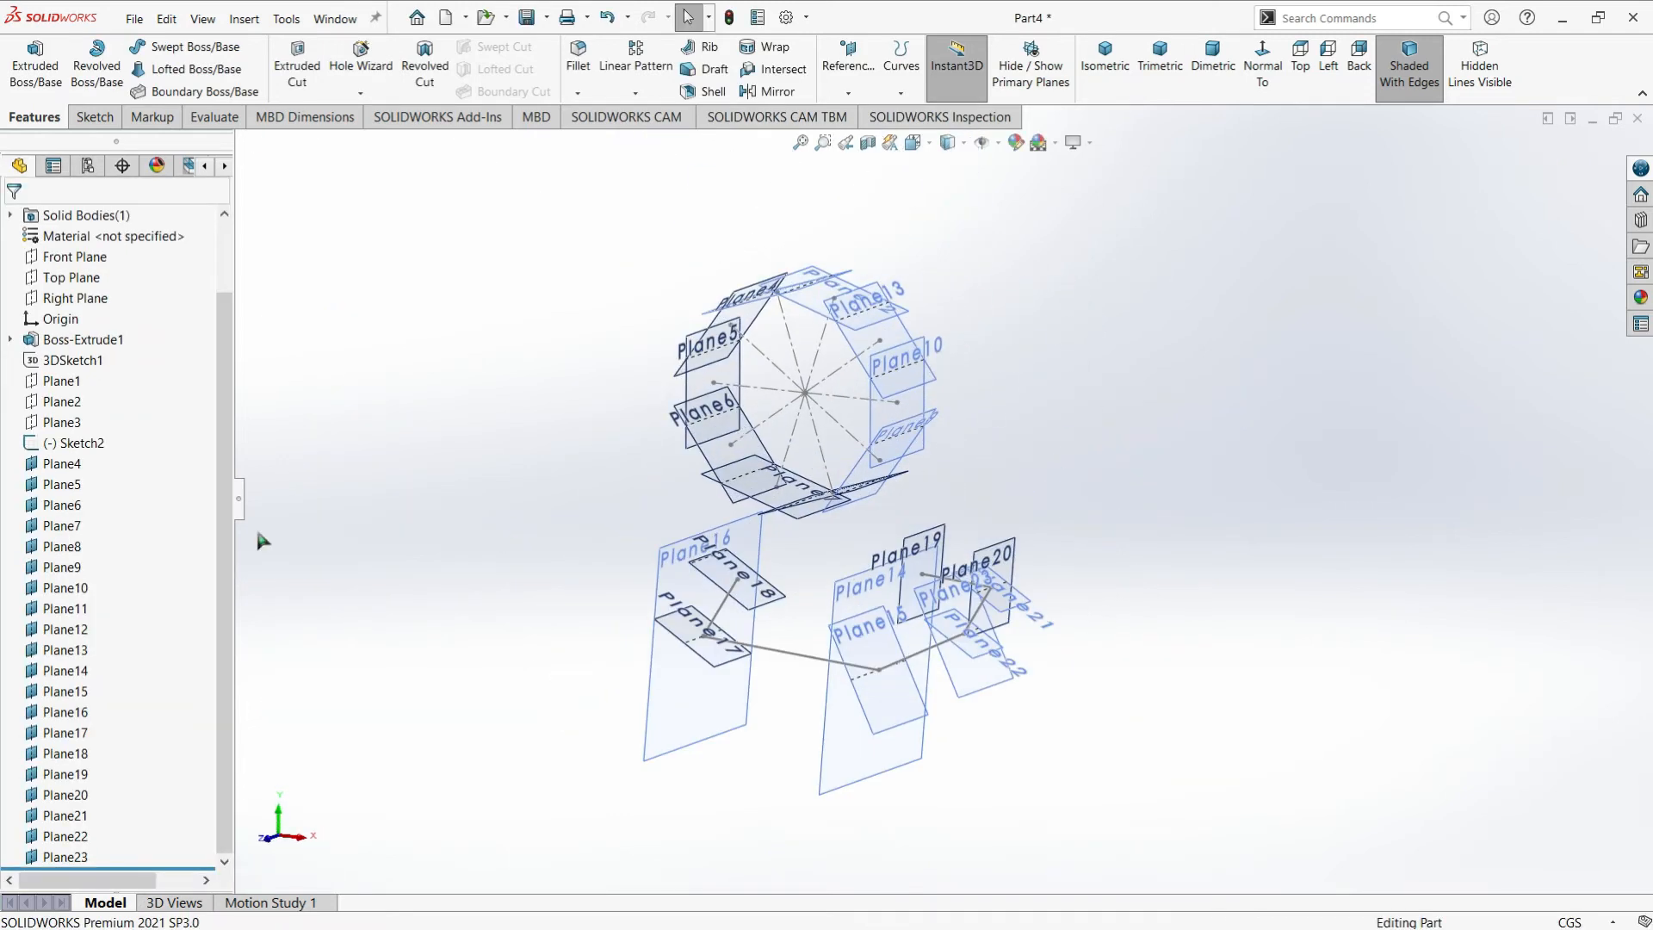
{"action": "middle_click_drag", "start_coordinate": [936, 483], "coordinate": [993, 401]}
{"action": "scroll", "coordinate": [990, 400], "scroll_direction": "down", "scroll_amount": 1}
{"action": "left_click", "coordinate": [93, 116]}
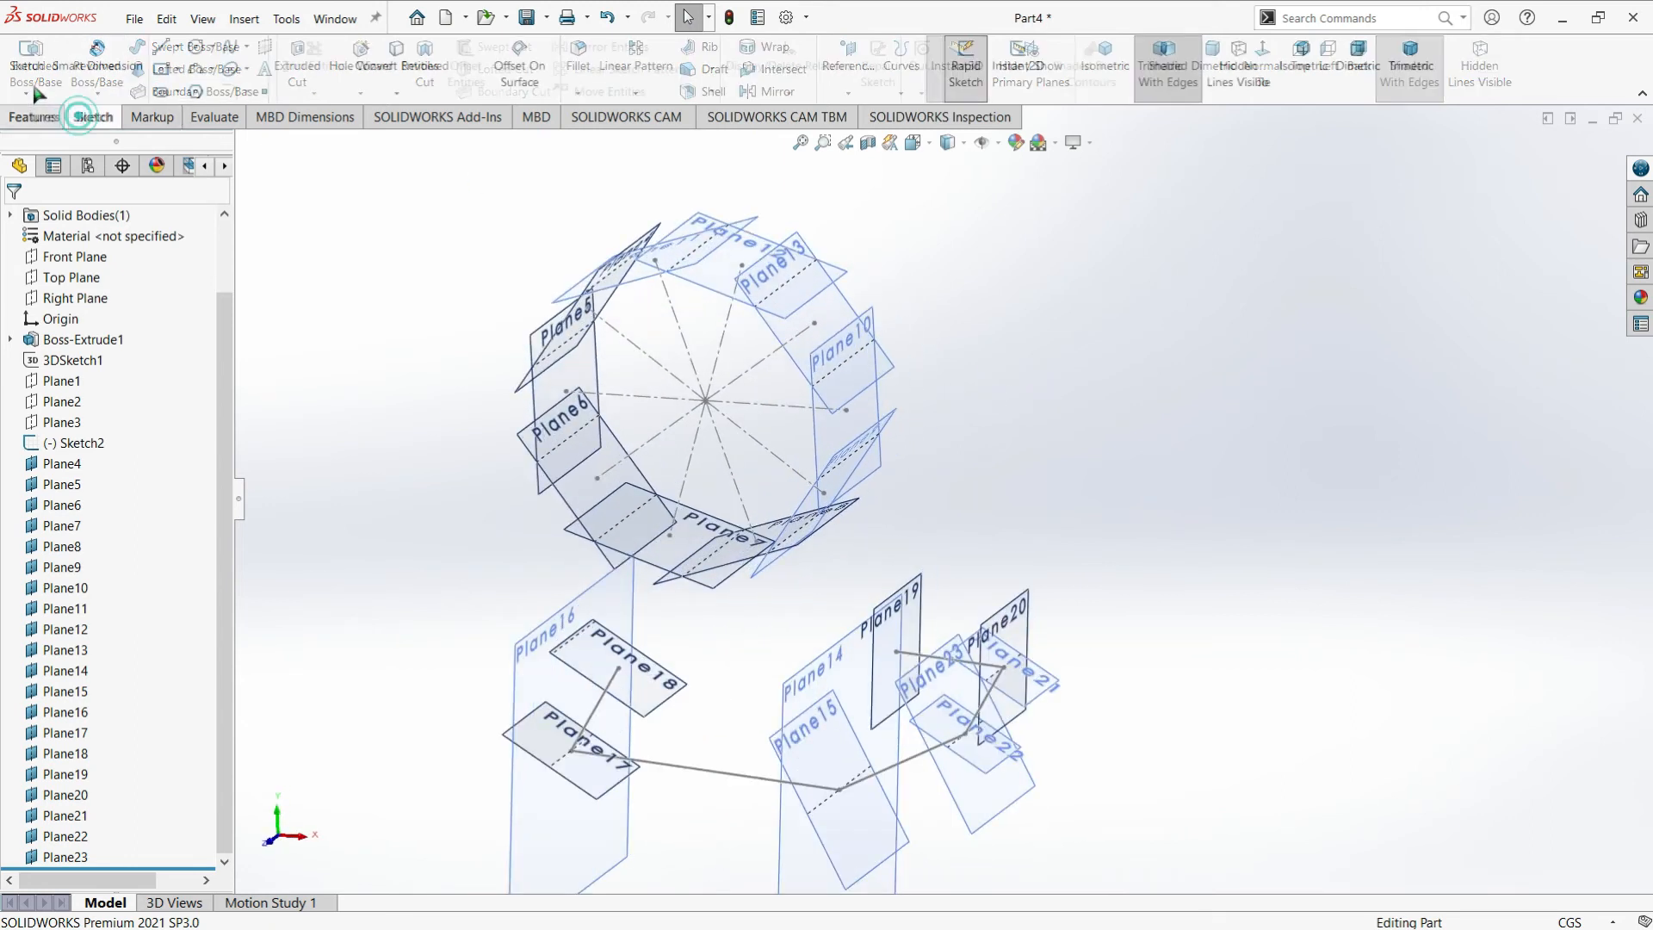
{"action": "left_click", "coordinate": [34, 116]}
{"action": "left_click", "coordinate": [93, 116]}
{"action": "left_click", "coordinate": [26, 92]}
{"action": "left_click", "coordinate": [43, 136]}
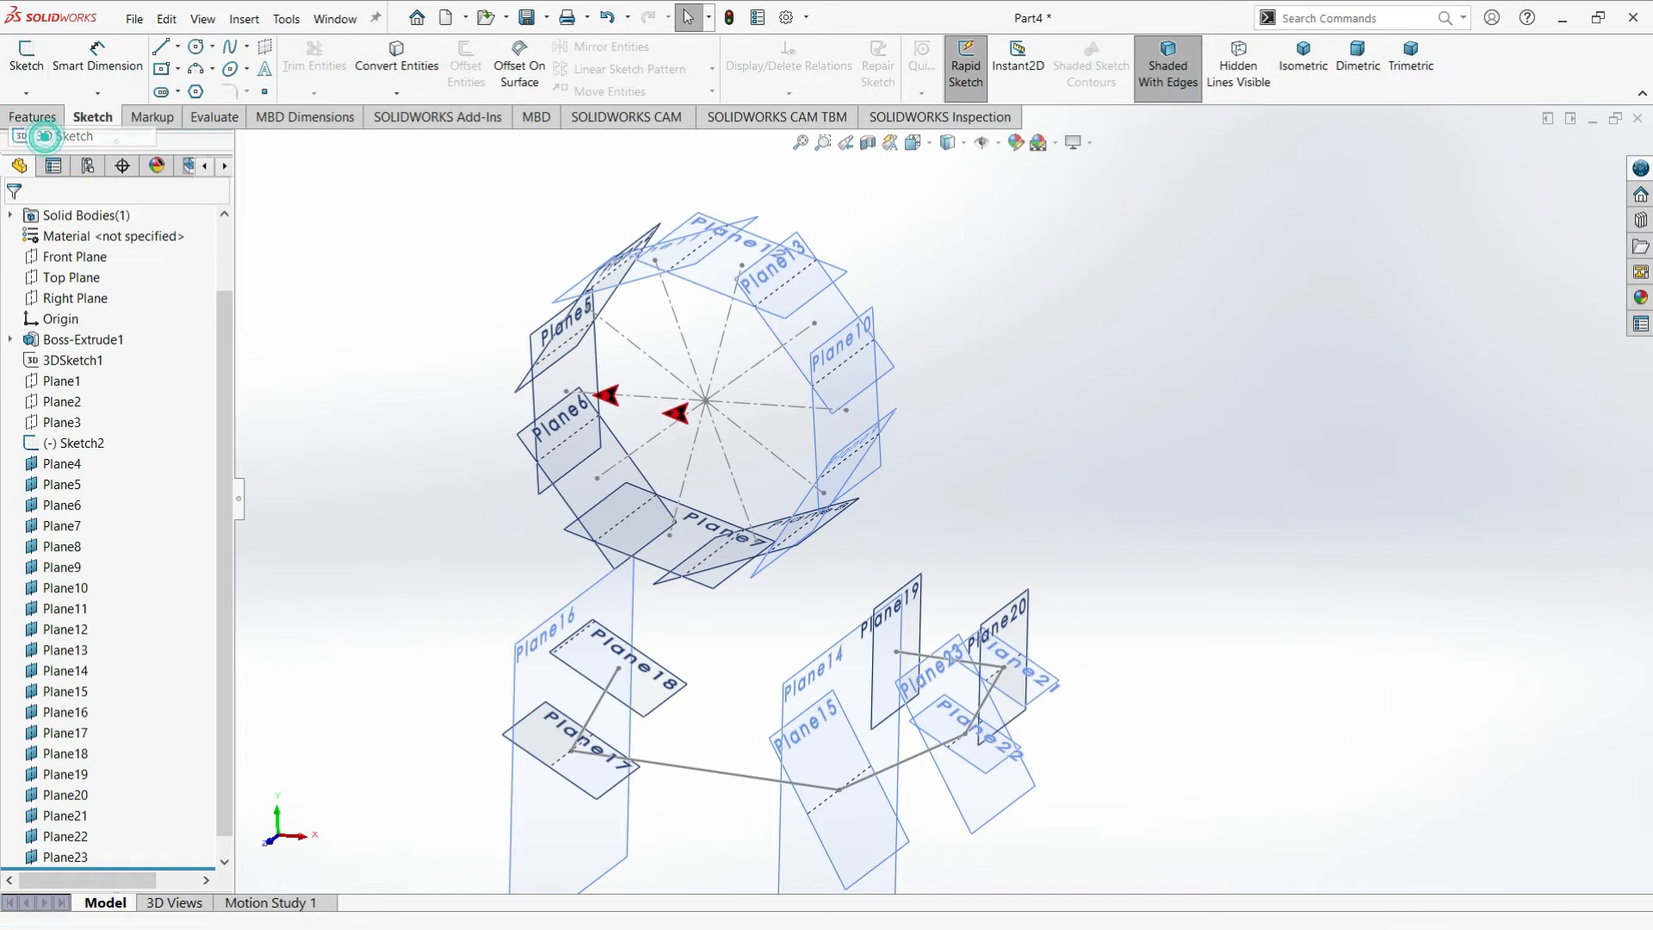
{"action": "left_click", "coordinate": [178, 47]}
{"action": "left_click", "coordinate": [202, 89]}
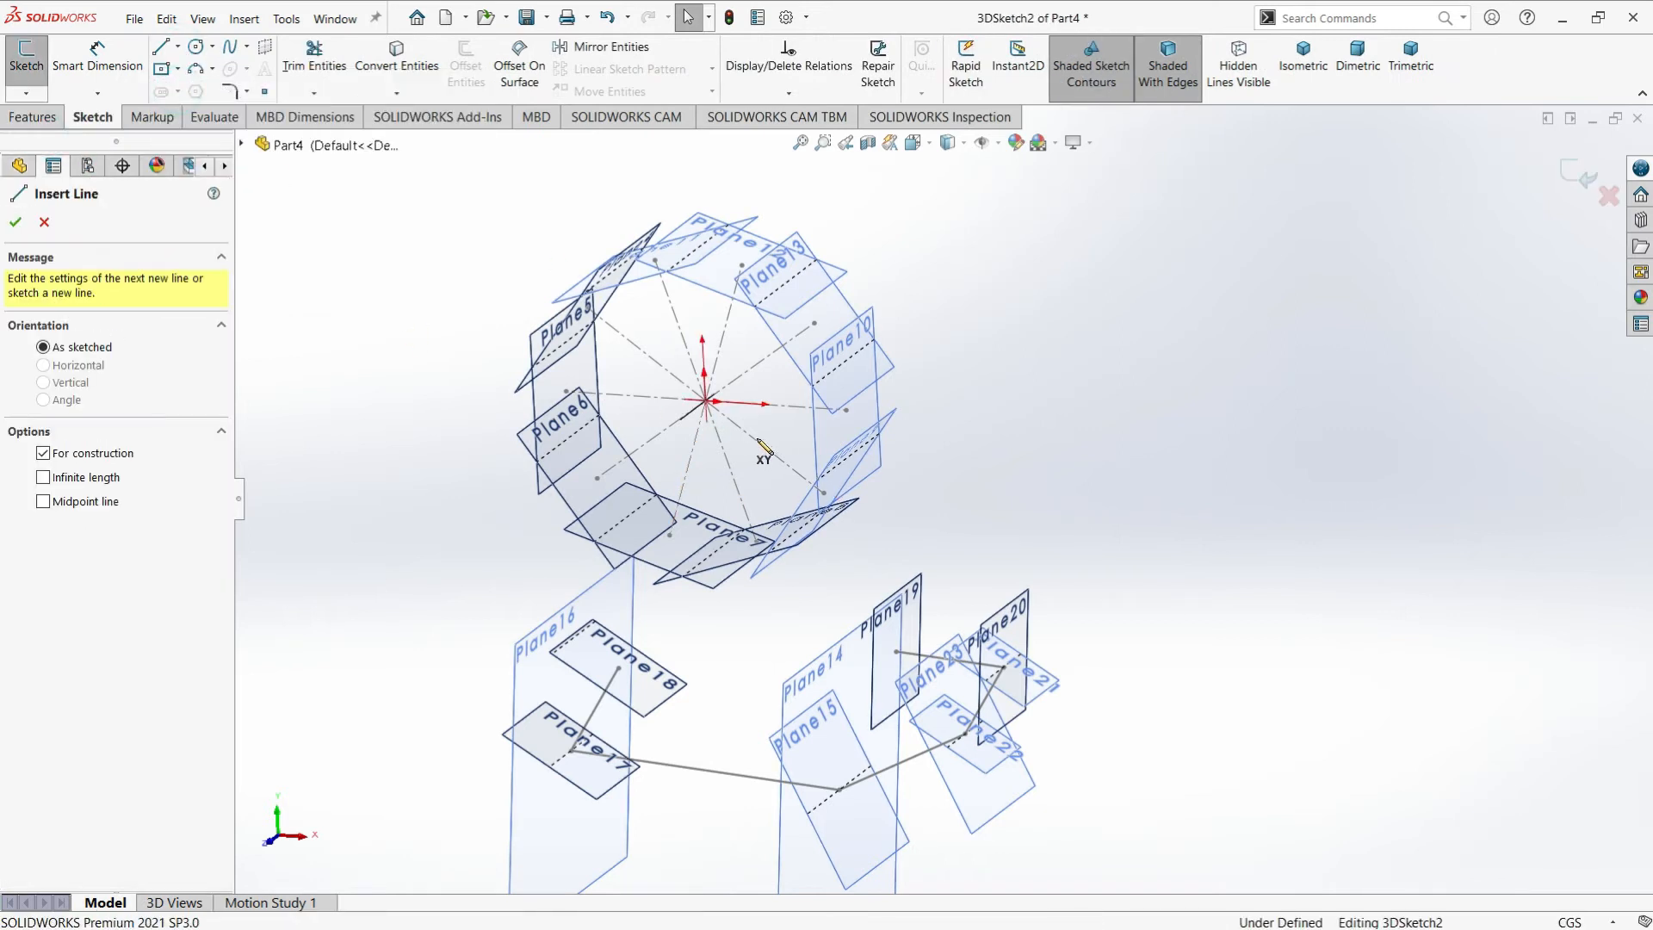
{"action": "left_click", "coordinate": [705, 401]}
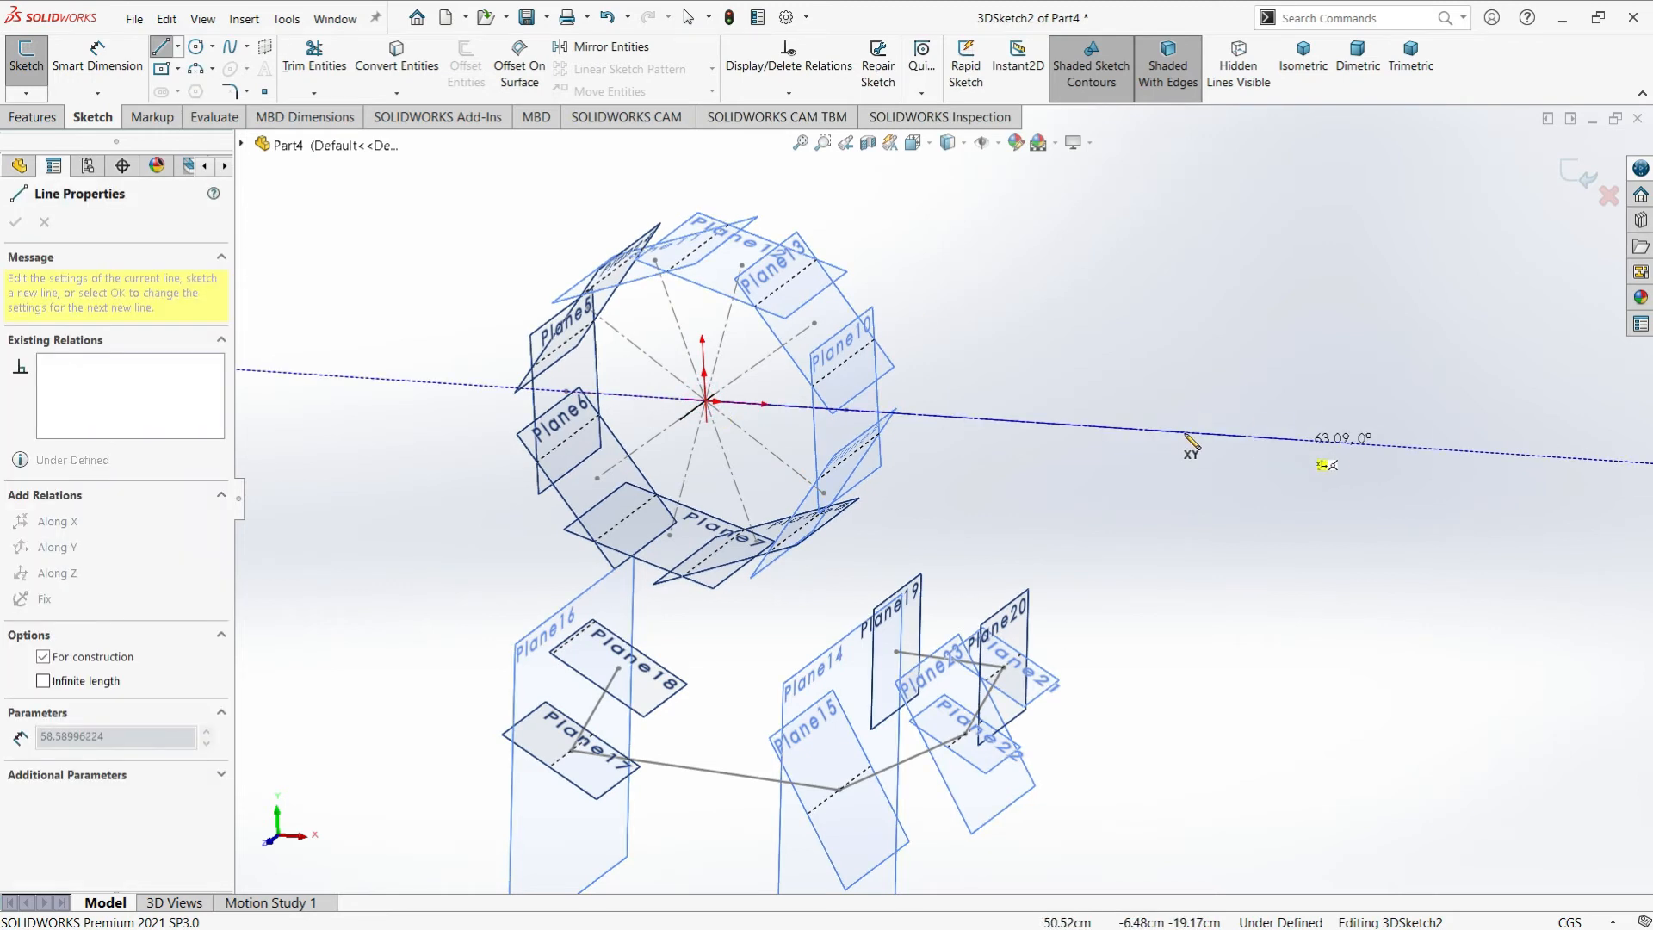
{"action": "left_click", "coordinate": [1193, 433]}
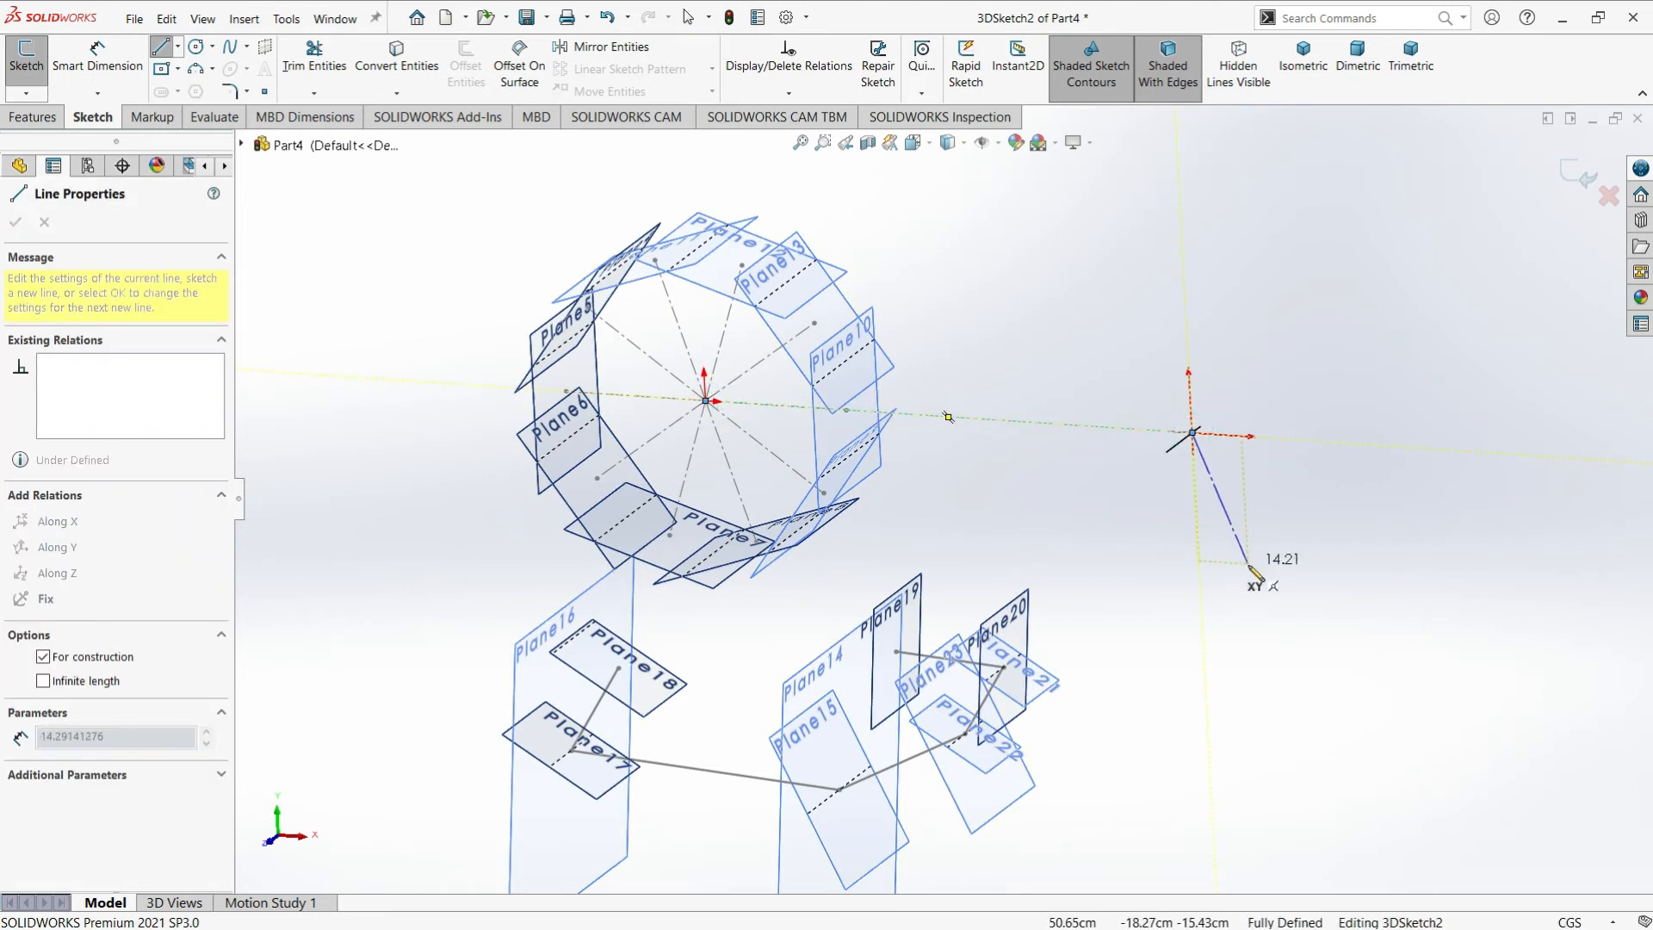
Continue the centerline chain about 19 cm down, about 39 cm backward along Z, straight up, and about 14 cm along X
{"action": "left_click", "coordinate": [1202, 618]}
{"action": "left_click", "coordinate": [1348, 508]}
{"action": "left_click", "coordinate": [1335, 274]}
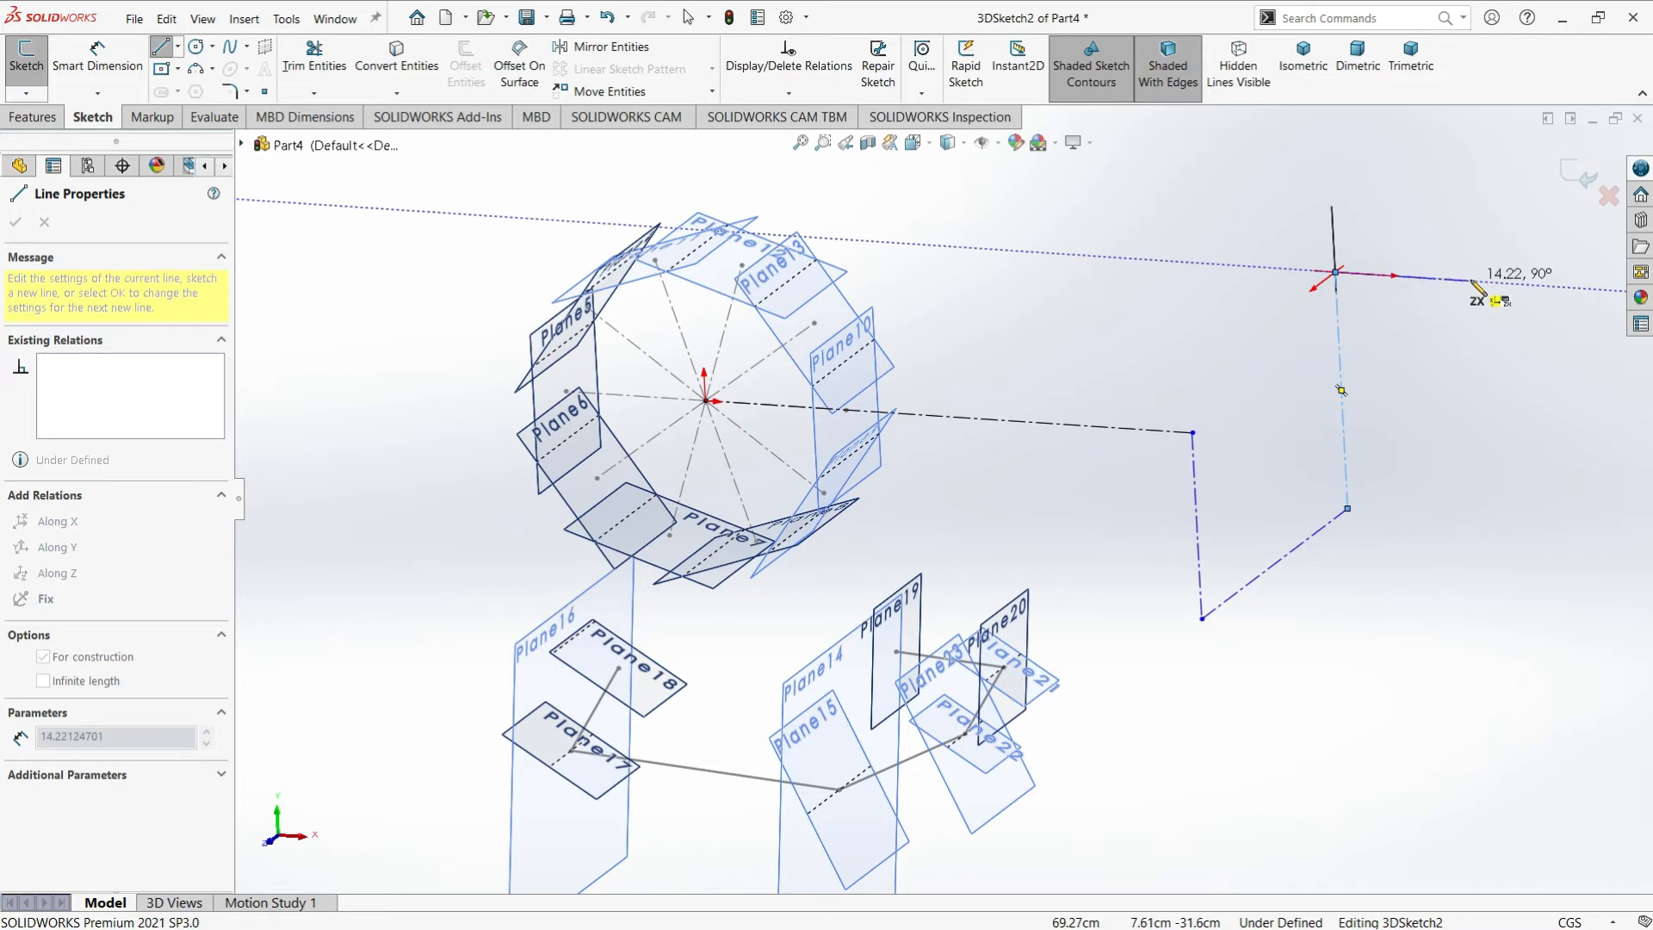
{"action": "left_click", "coordinate": [1471, 284]}
Extend the centerline chain about 64 cm backward along Z, along X and straight up, and exit the 3D sketch
{"action": "scroll", "coordinate": [1450, 281], "scroll_direction": "up", "scroll_amount": 4}
{"action": "scroll", "coordinate": [1317, 370], "scroll_direction": "down", "scroll_amount": 2}
{"action": "key", "text": "Tab"}
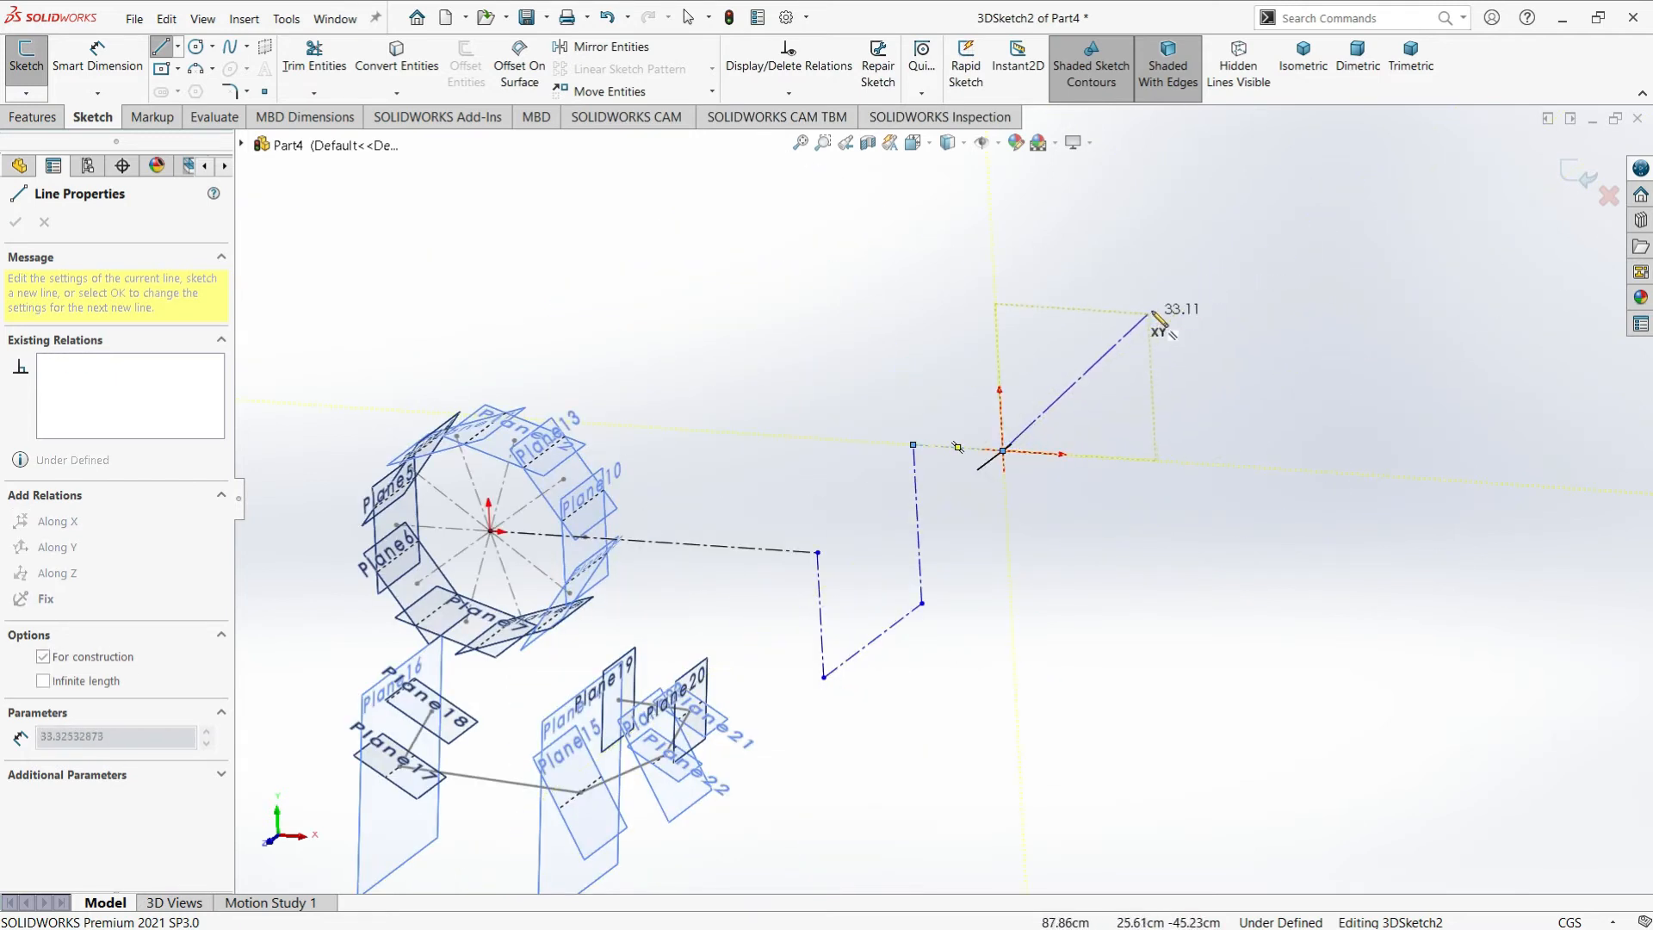
{"action": "left_click", "coordinate": [1164, 326]}
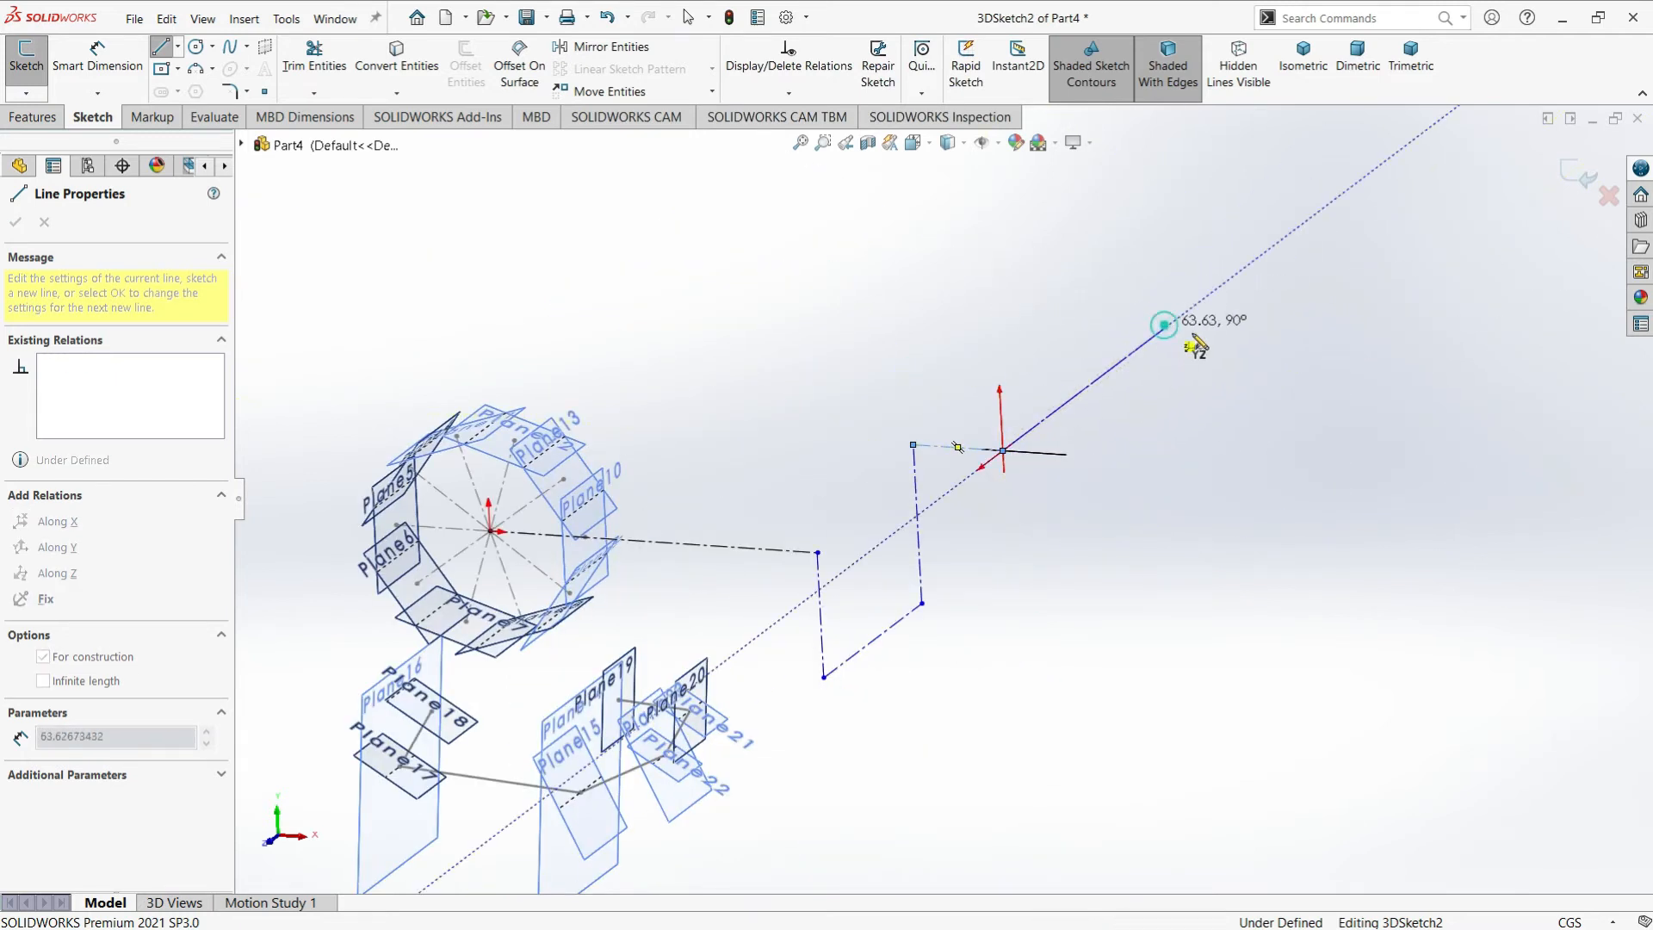
{"action": "left_click", "coordinate": [1354, 342]}
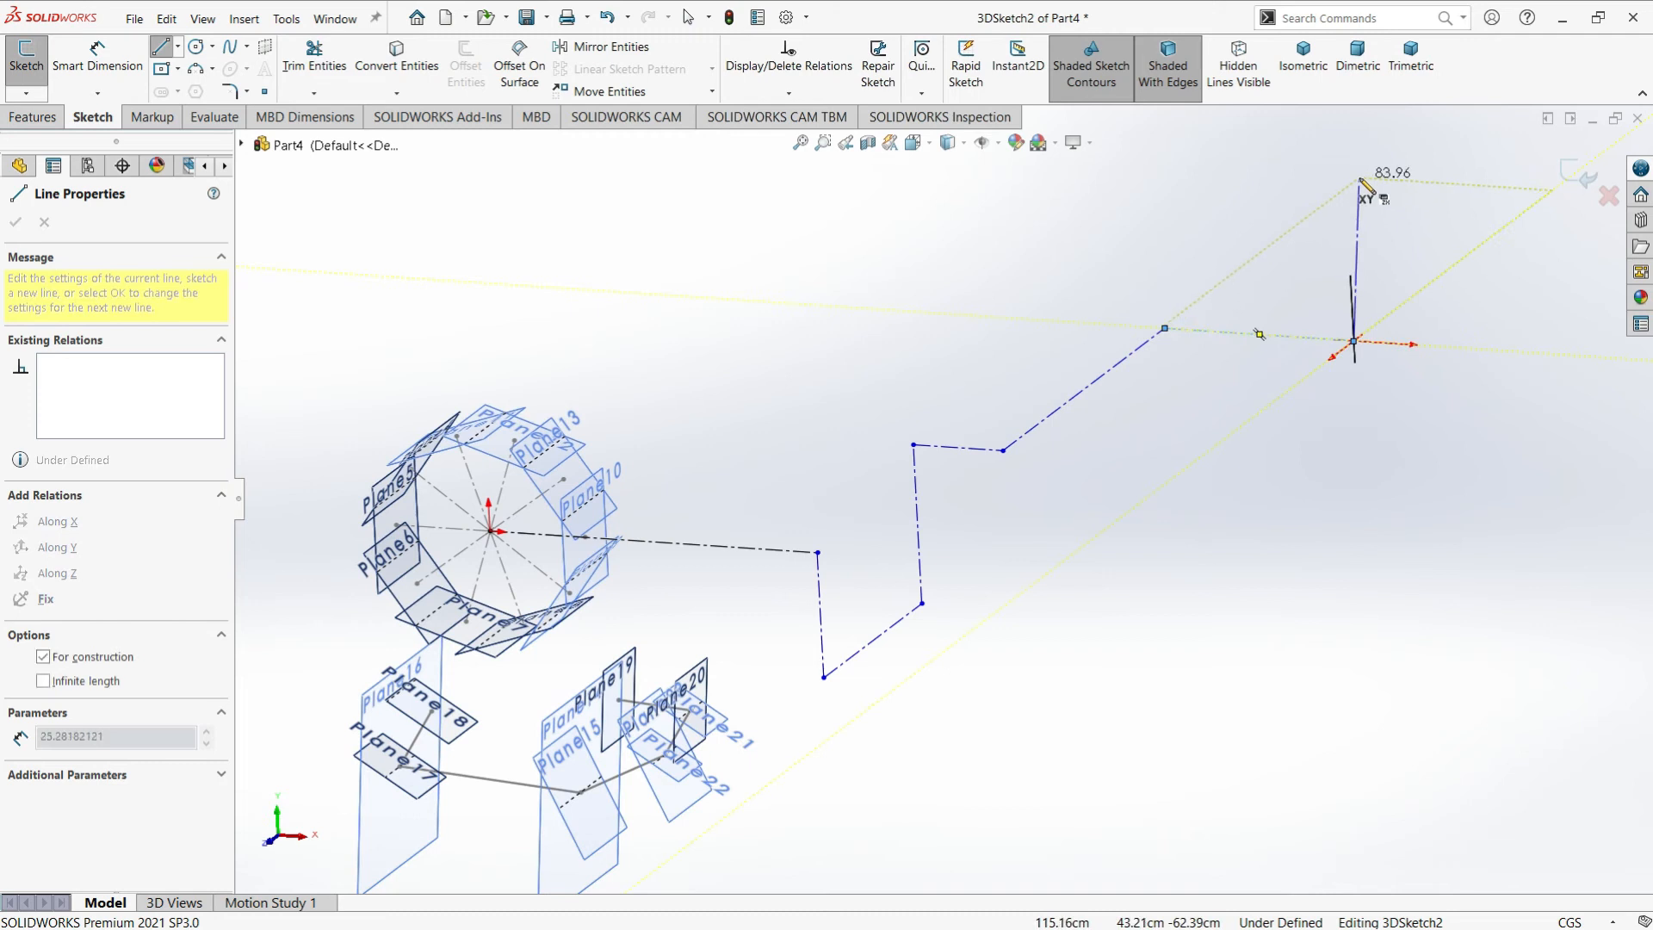
{"action": "left_click", "coordinate": [1345, 166]}
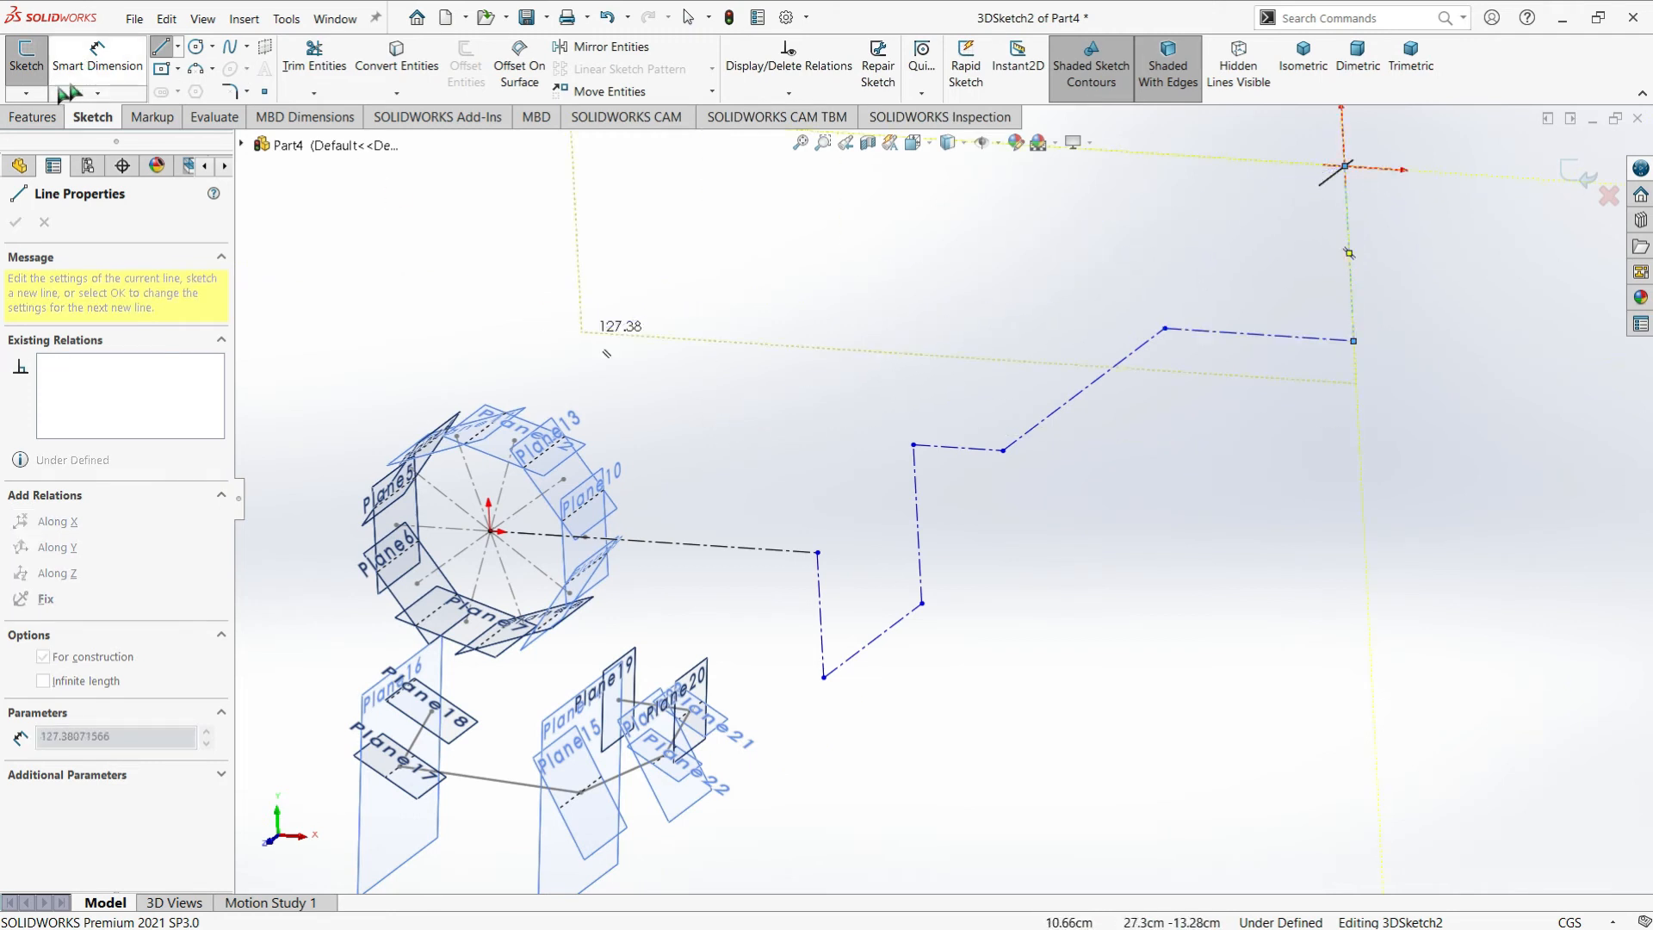
{"action": "left_click", "coordinate": [1585, 172]}
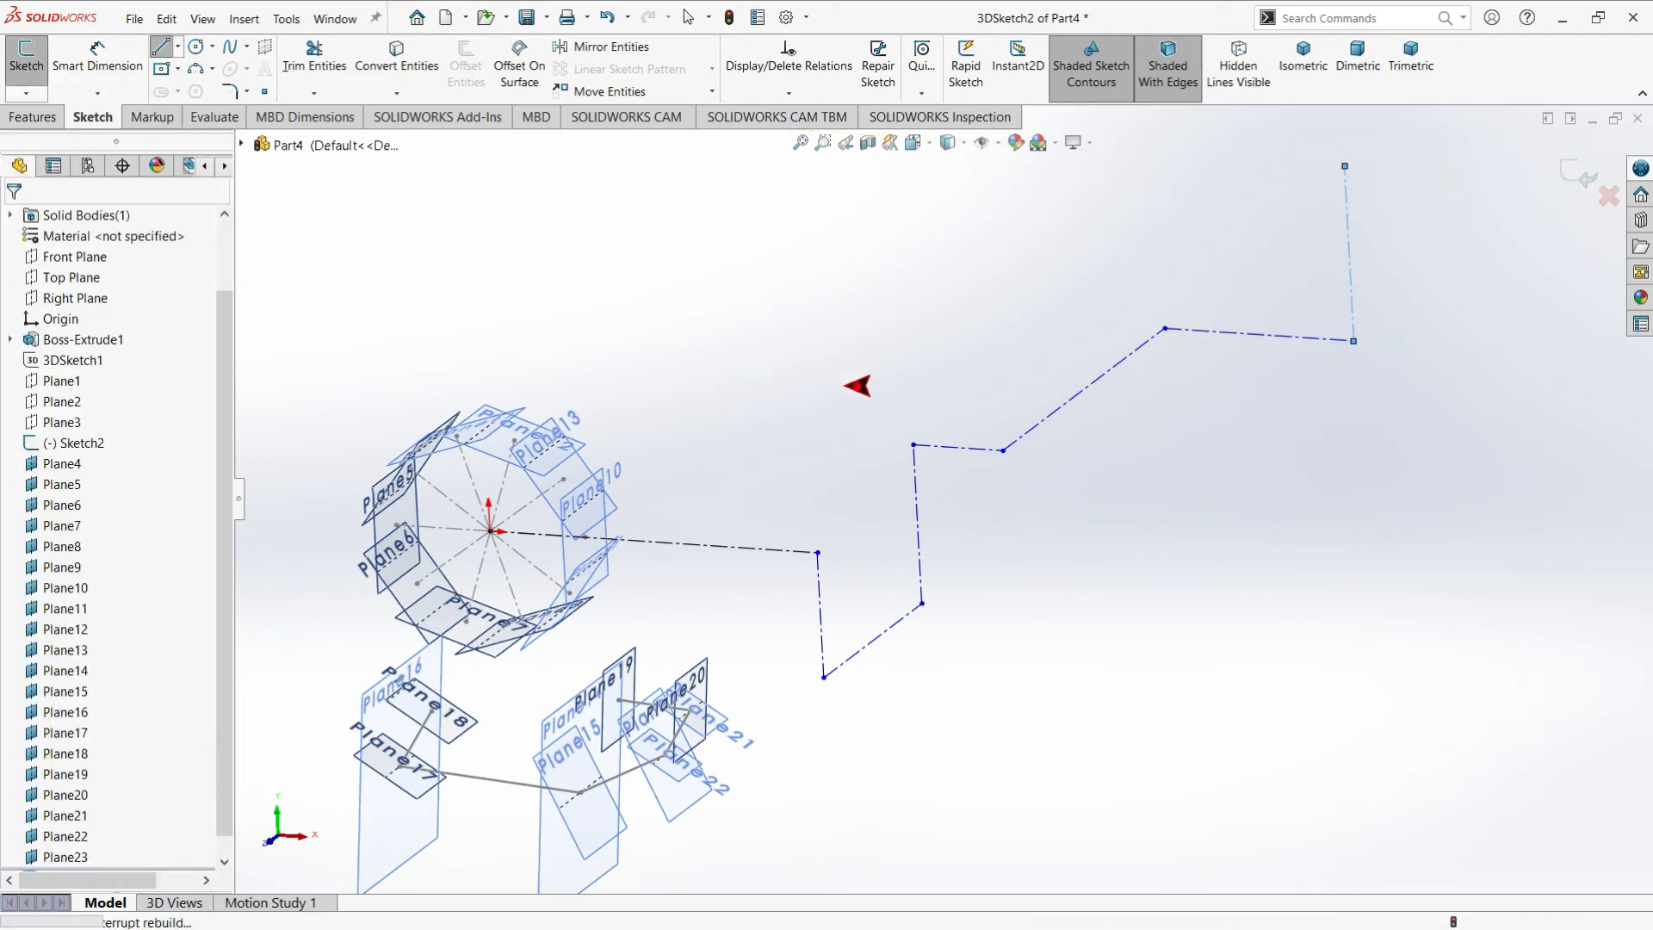
{"action": "scroll", "coordinate": [793, 401], "scroll_direction": "up", "scroll_amount": 3}
{"action": "mouse_move", "coordinate": [989, 454]}
{"action": "middle_mouse_down"}
{"action": "mouse_move", "coordinate": [1122, 524]}
{"action": "mouse_move", "coordinate": [1041, 514]}
{"action": "mouse_move", "coordinate": [1032, 490]}
{"action": "middle_mouse_up"}
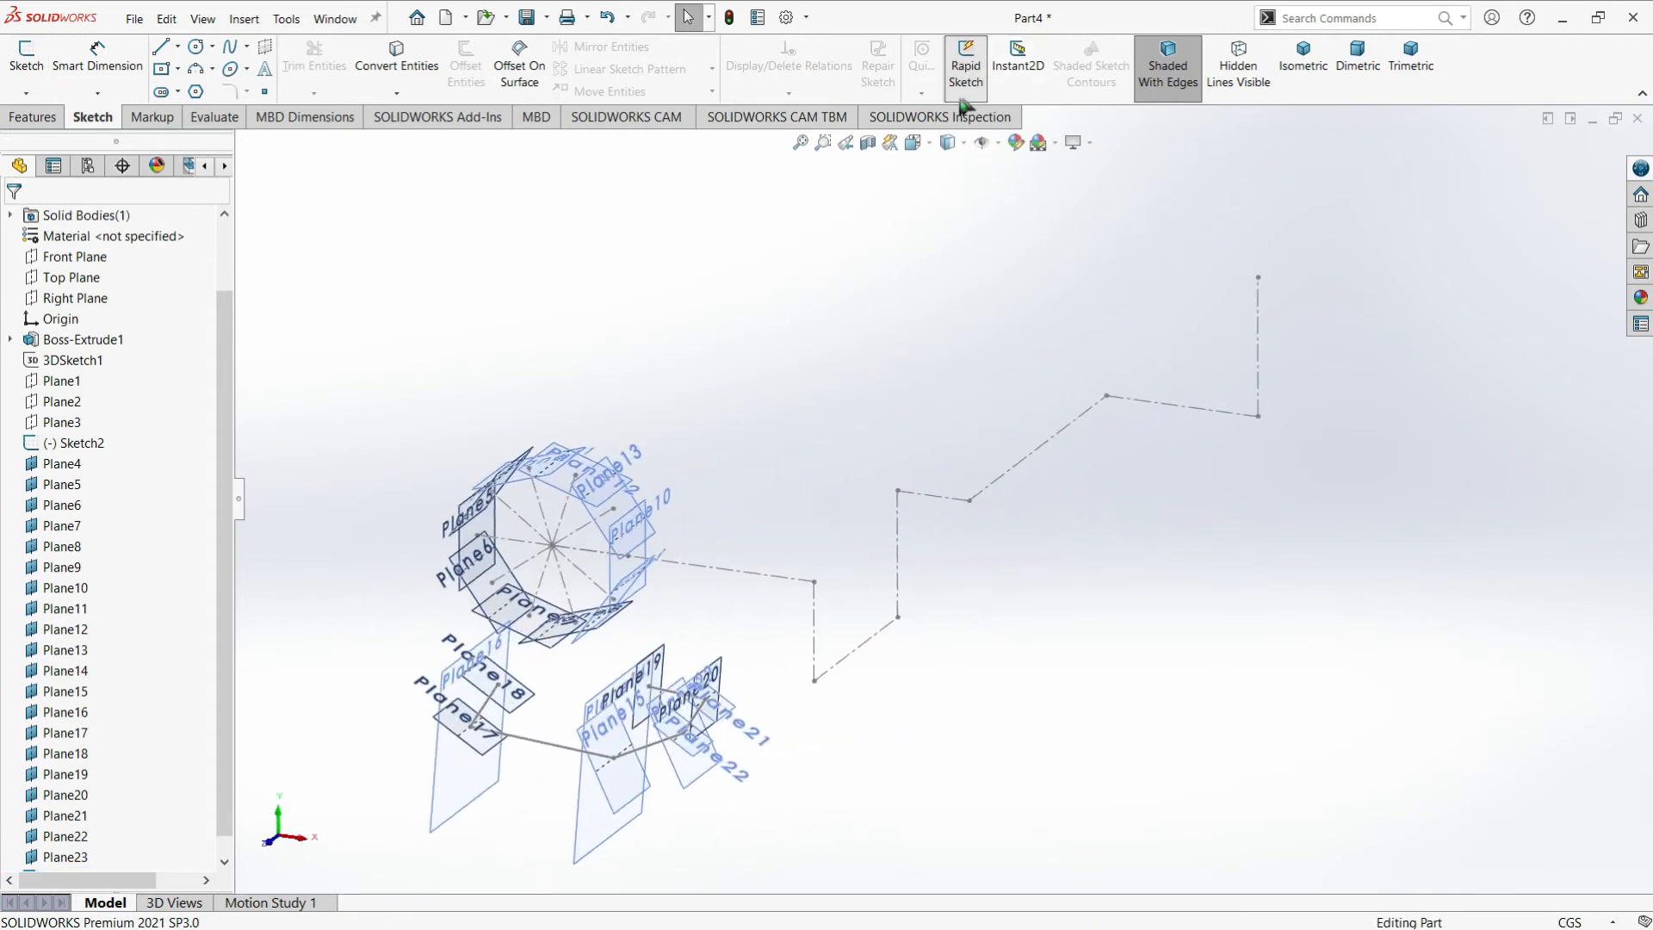
{"action": "left_click", "coordinate": [859, 86]}
{"action": "left_click", "coordinate": [863, 114]}
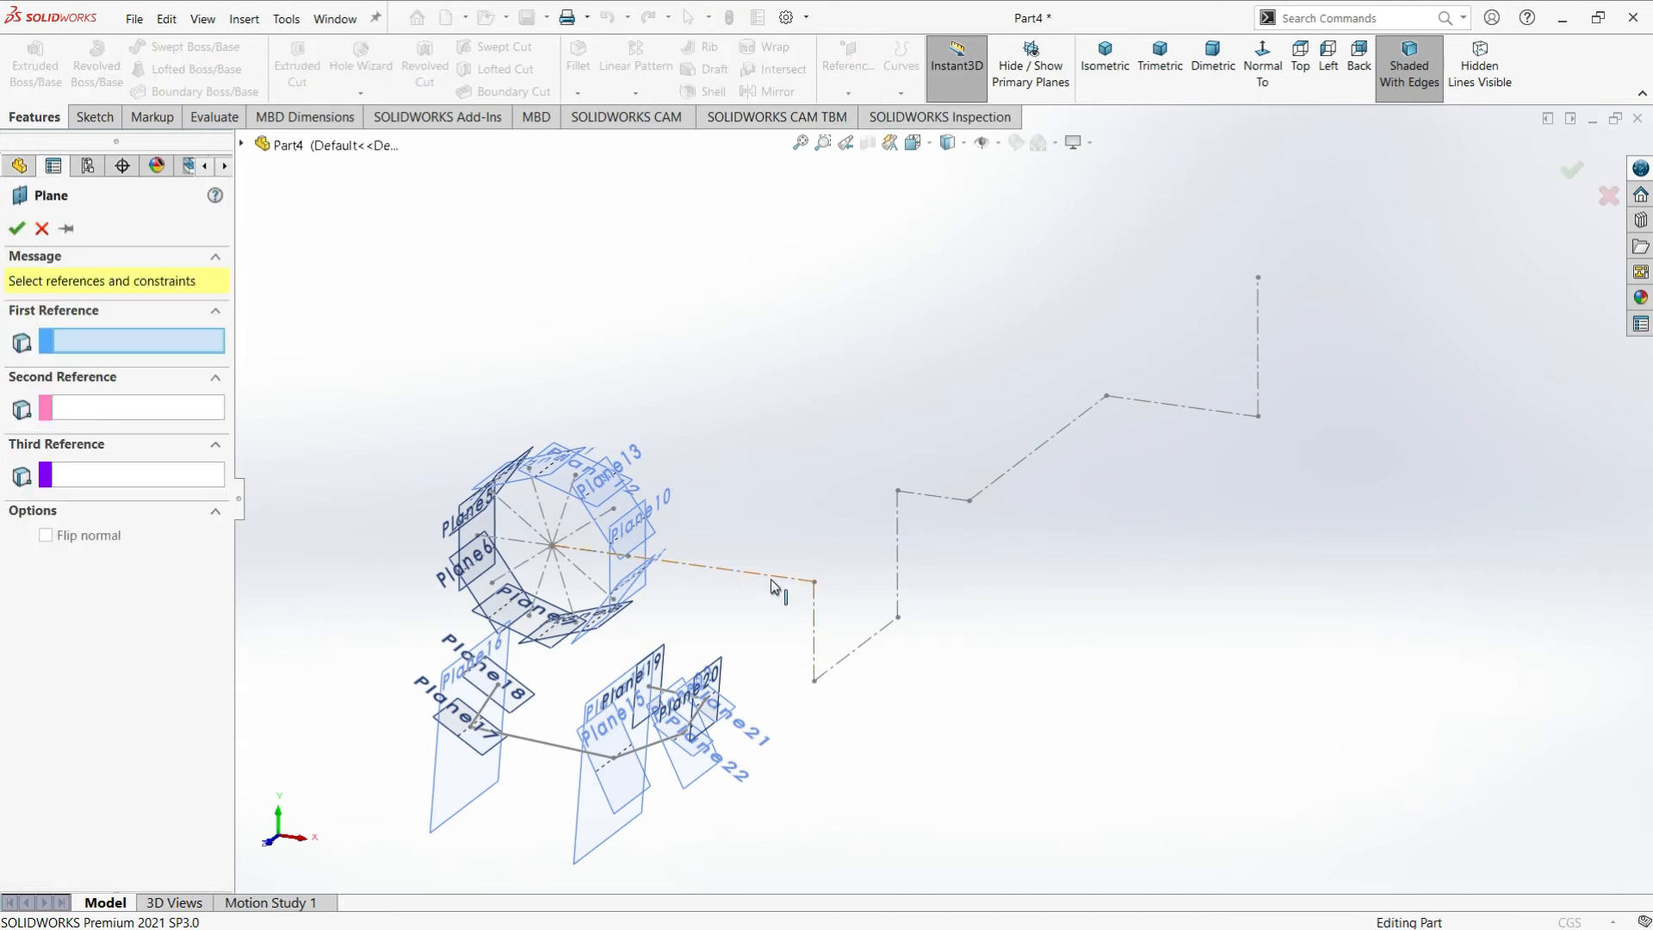
{"action": "left_click", "coordinate": [802, 593]}
{"action": "left_click", "coordinate": [815, 584]}
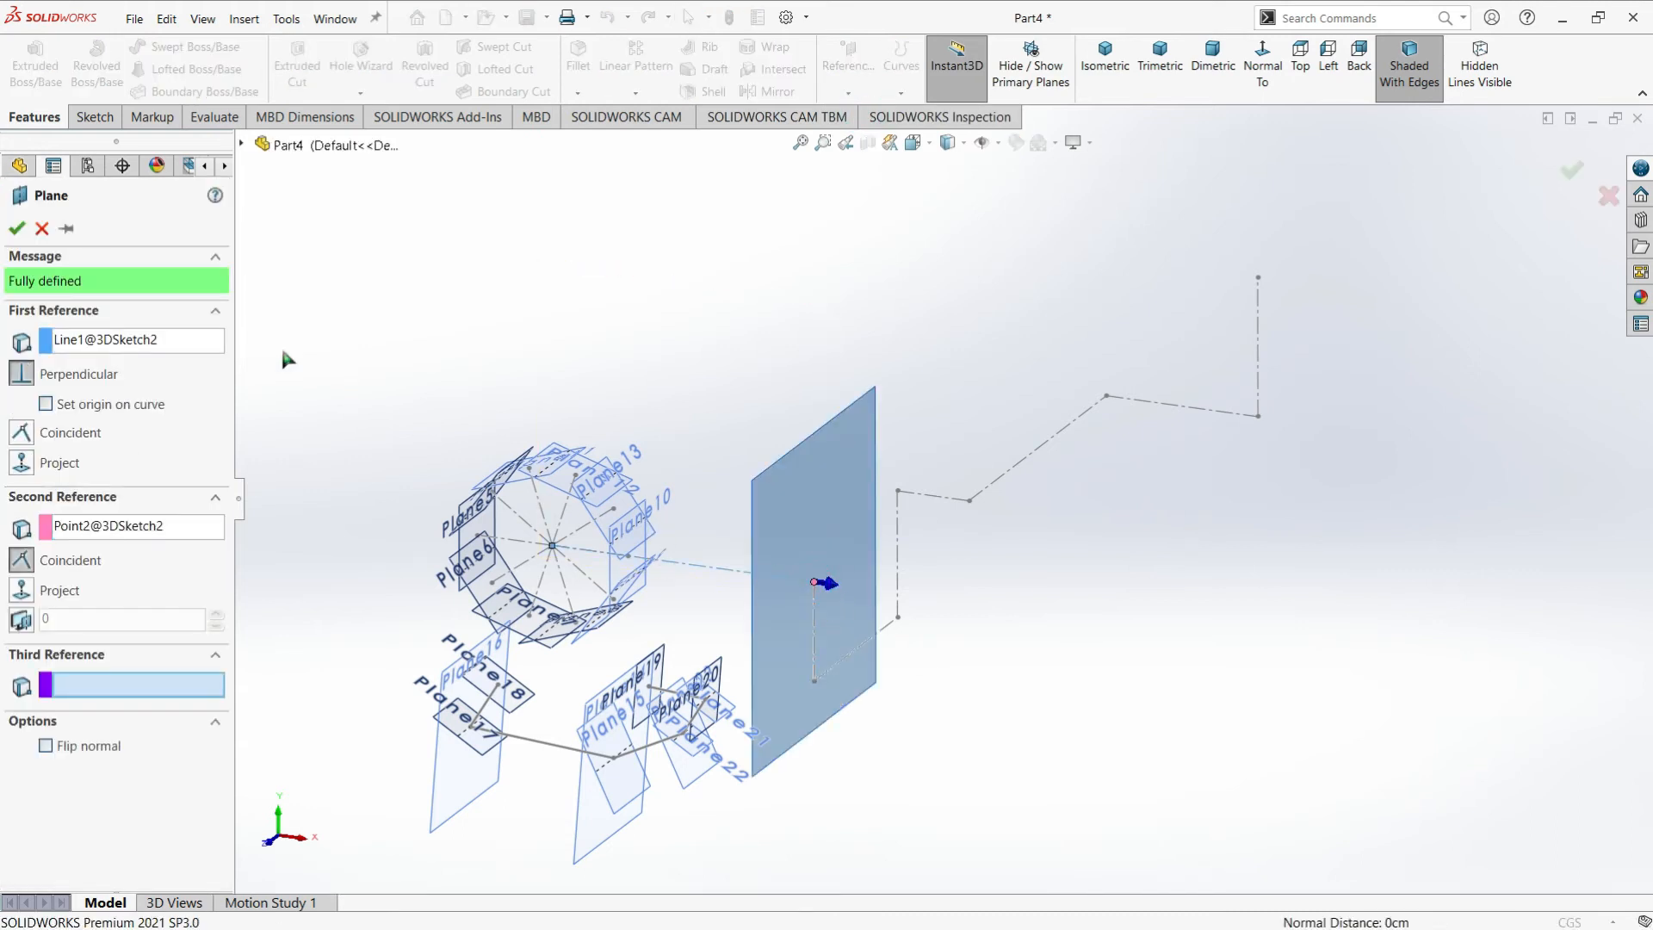
{"action": "left_click", "coordinate": [38, 230]}
Create a reference plane perpendicular to the first 3D-sketch centerline, through its endpoint away from the origin
{"action": "left_click", "coordinate": [848, 54]}
{"action": "left_click", "coordinate": [864, 117]}
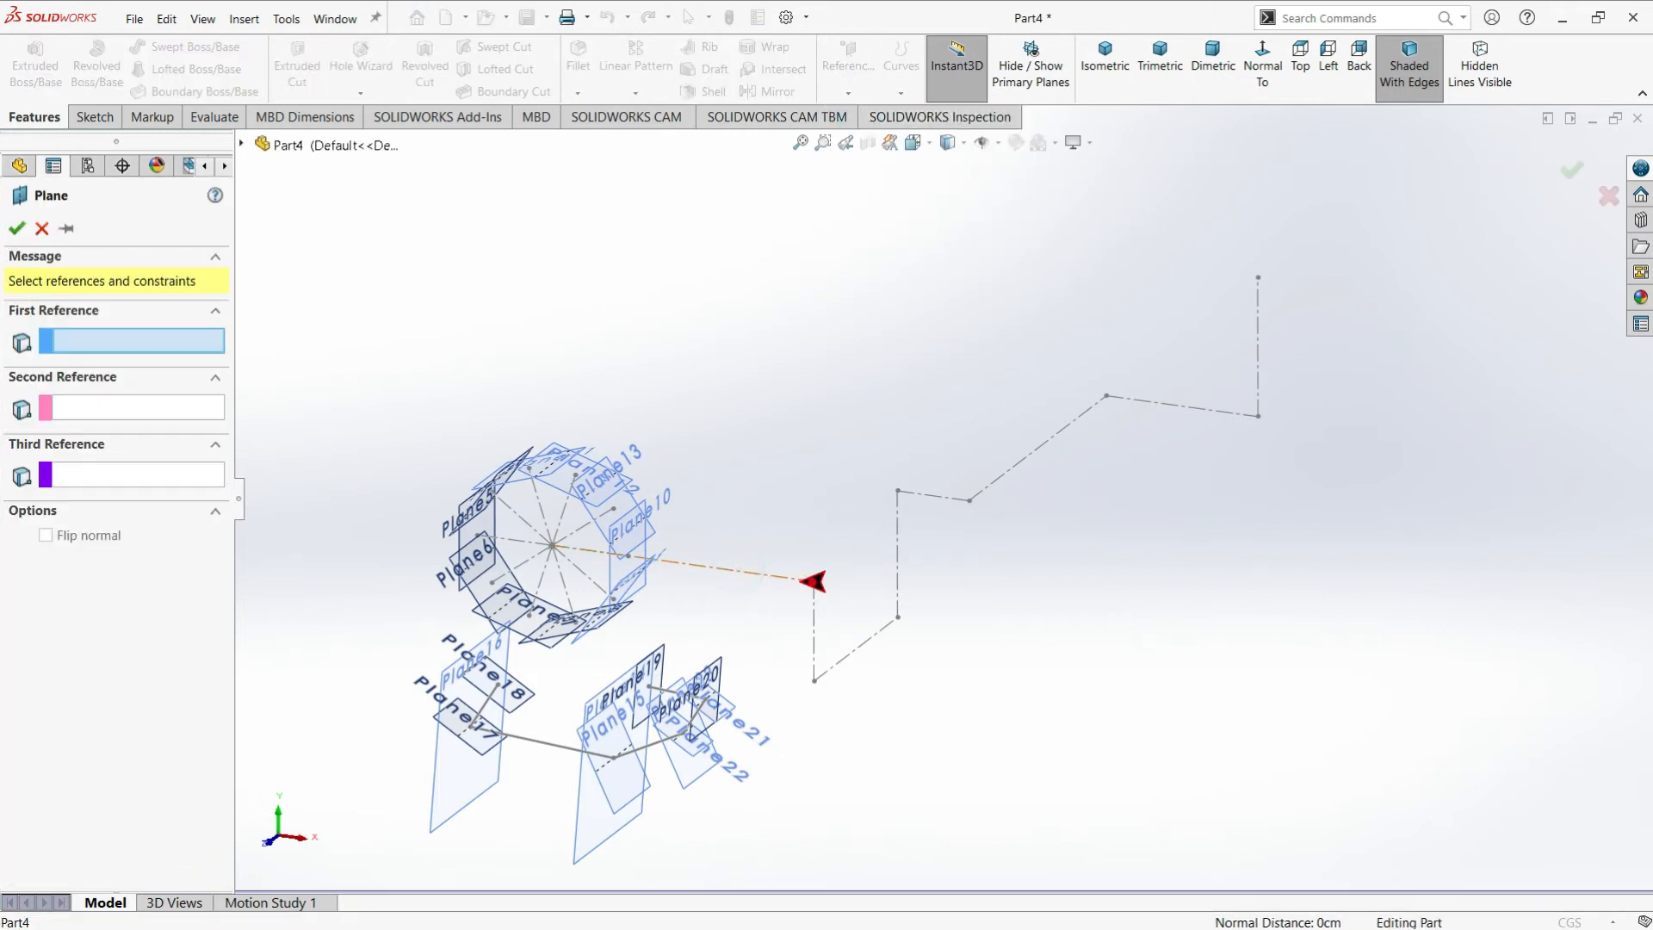
{"action": "left_click", "coordinate": [815, 587]}
{"action": "left_click", "coordinate": [814, 584]}
{"action": "left_click", "coordinate": [16, 229]}
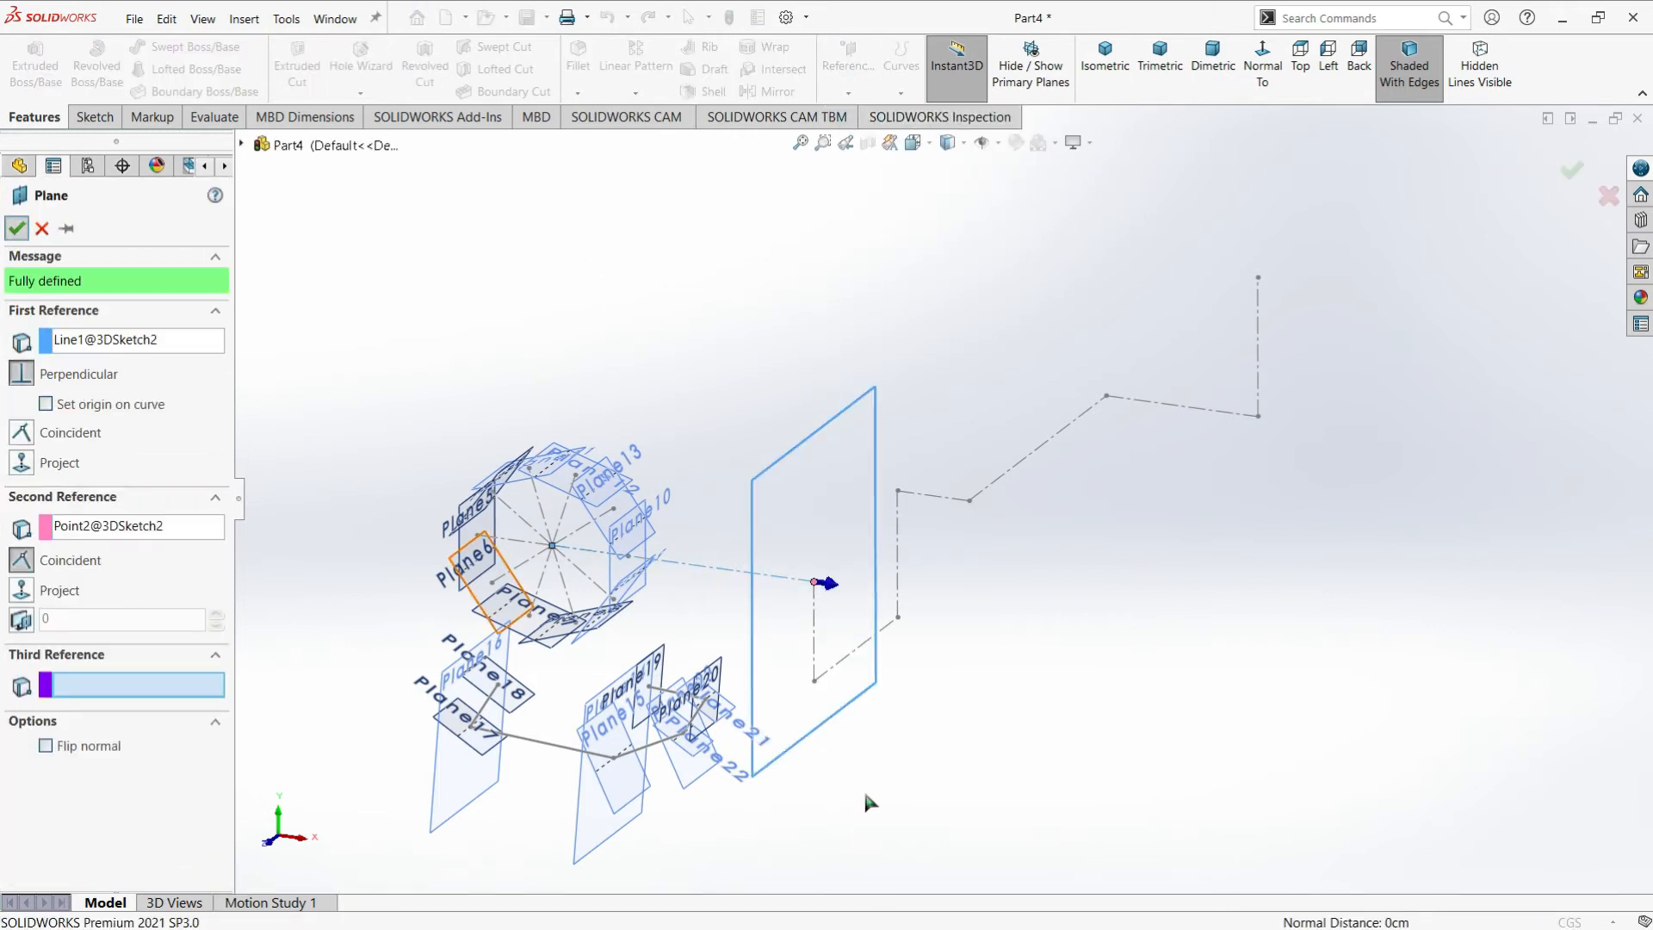
Create a reference plane perpendicular to the first vertical centerline of the 3D sketch, through its upper endpoint
{"action": "left_click", "coordinate": [848, 67]}
{"action": "left_click", "coordinate": [863, 116]}
{"action": "left_click", "coordinate": [816, 613]}
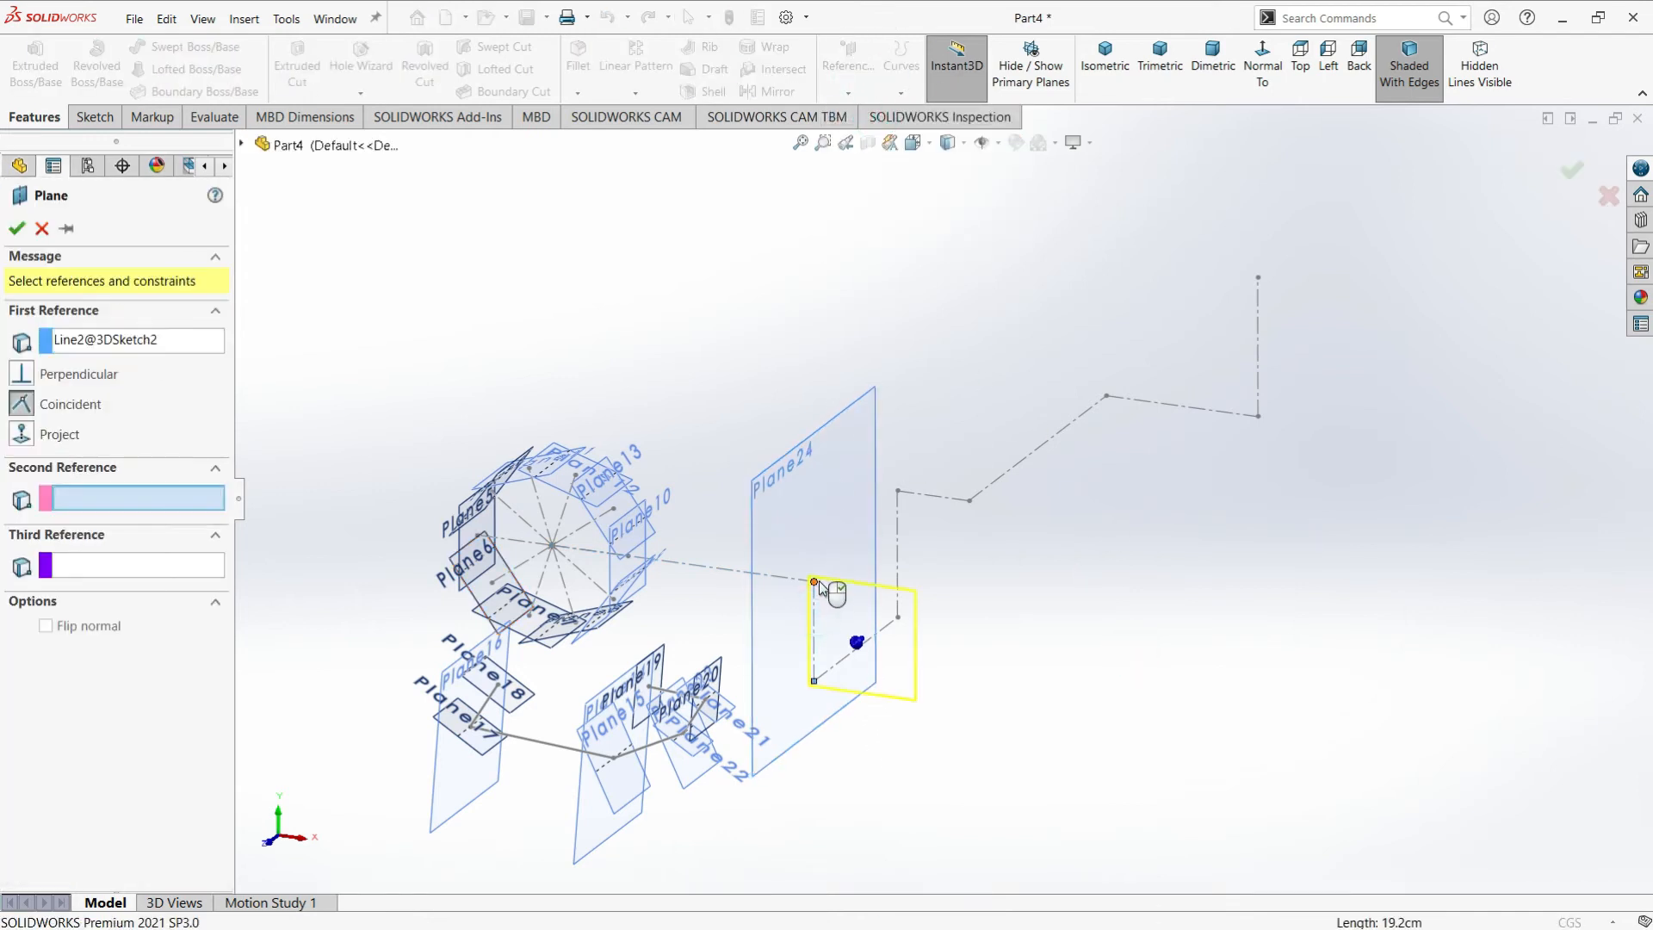
{"action": "left_click", "coordinate": [813, 583]}
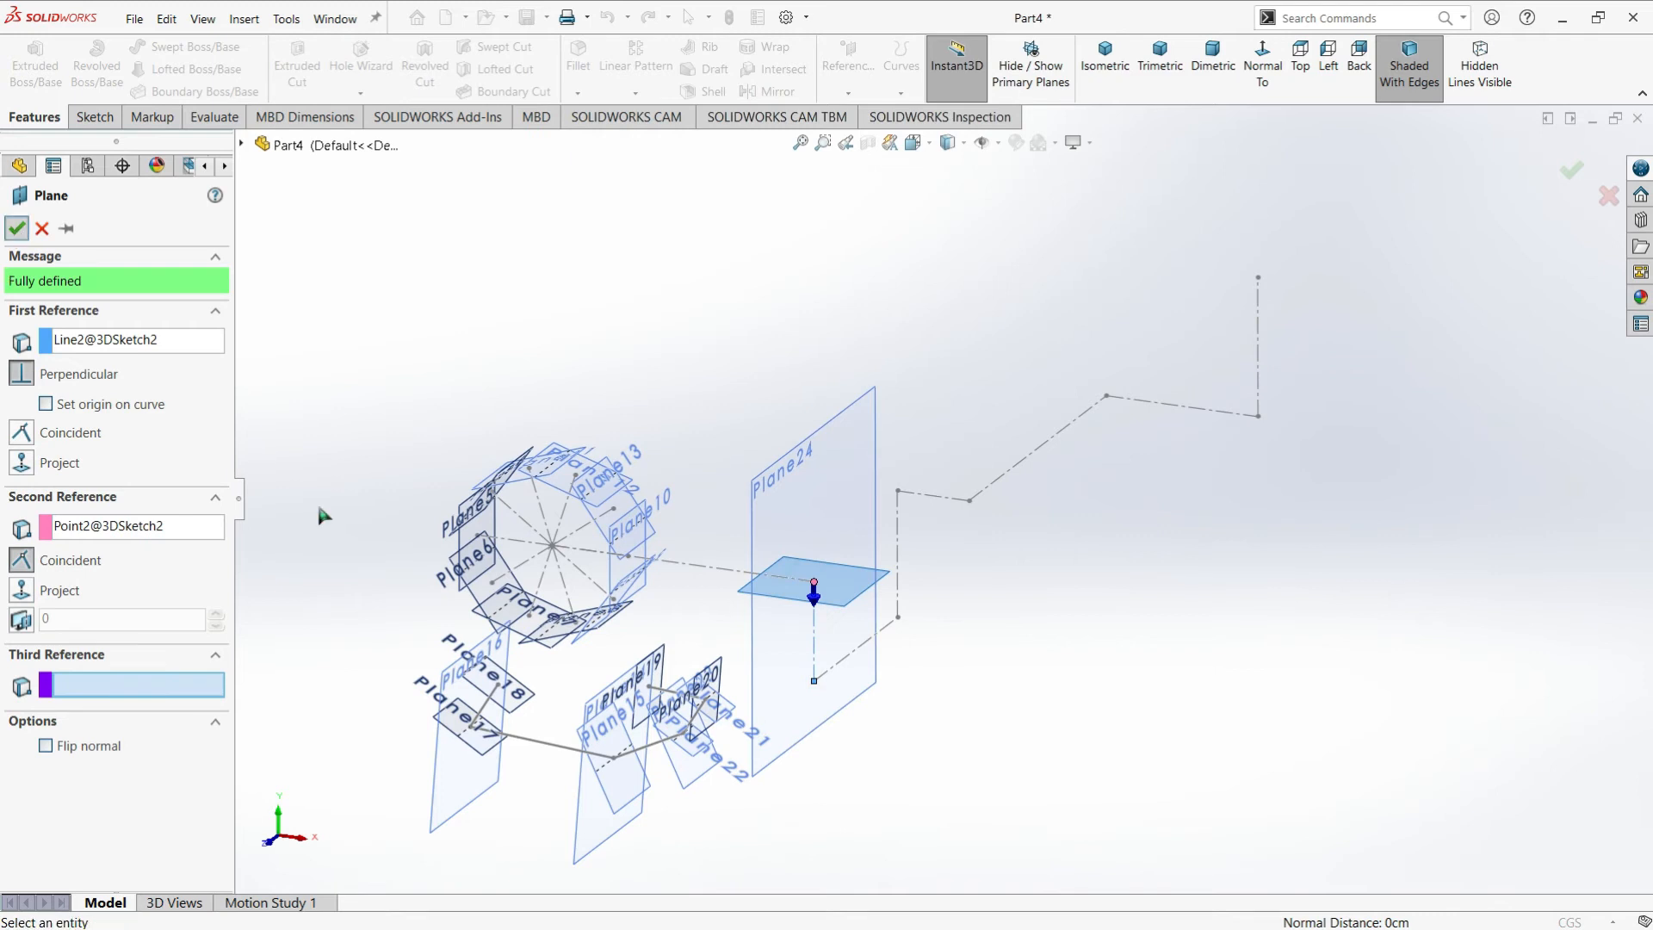
{"action": "key", "text": "Return"}
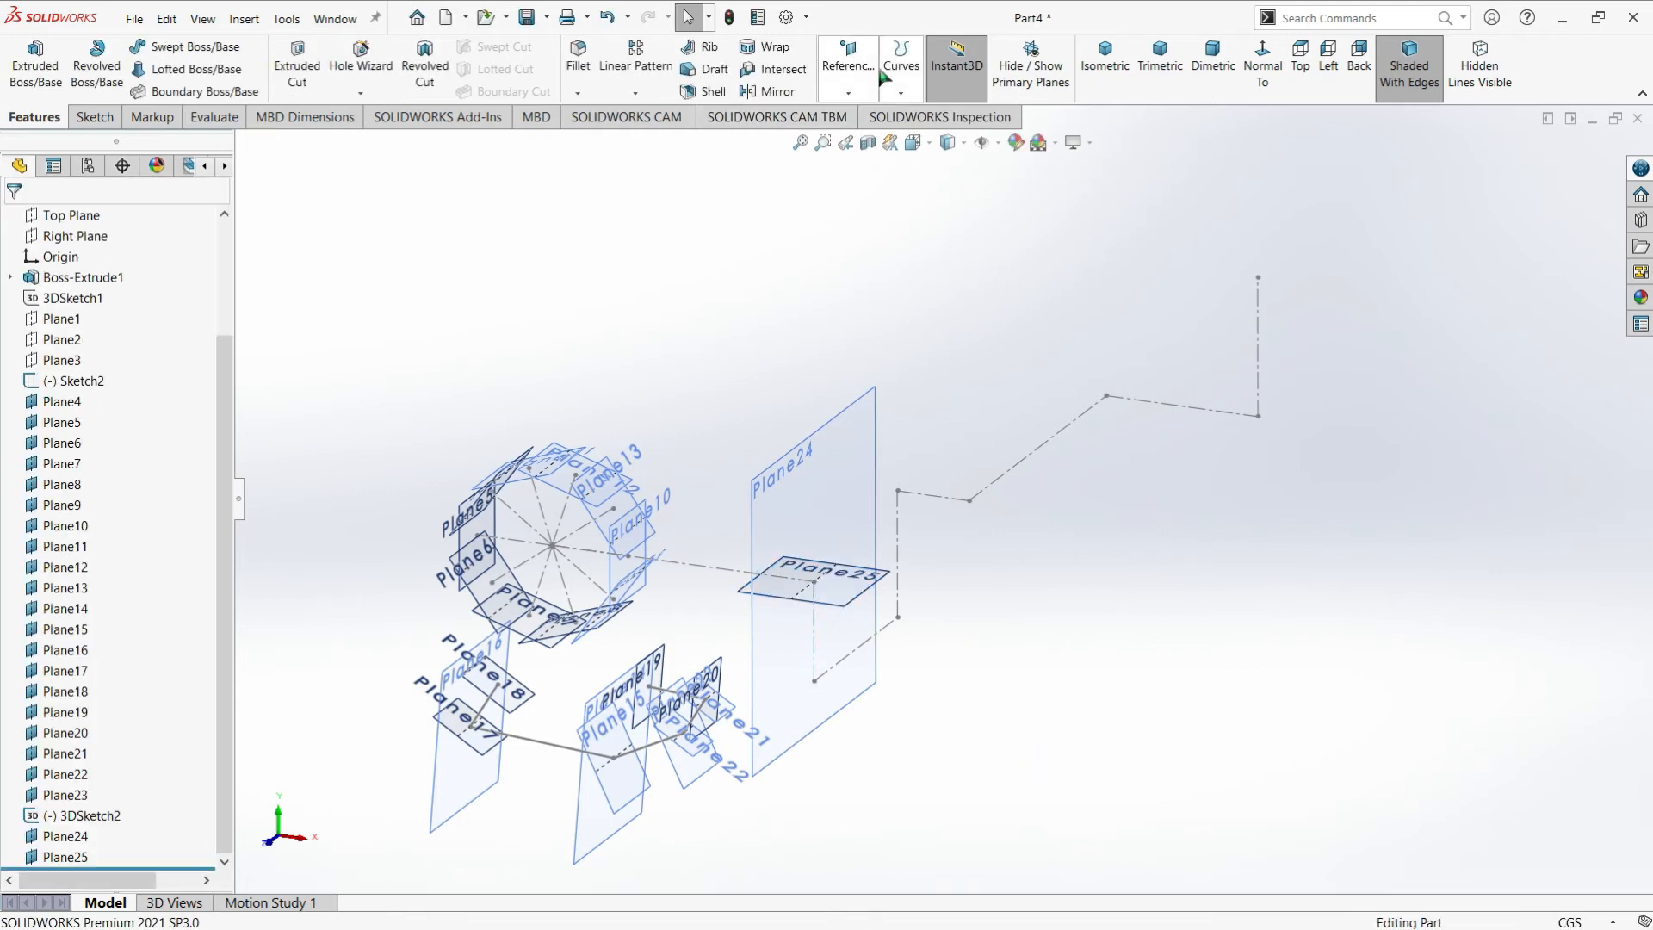
Create a reference plane perpendicular to the first vertical centerline of the 3D sketch, through its lower endpoint
{"action": "left_click", "coordinate": [852, 68]}
{"action": "left_click", "coordinate": [866, 119]}
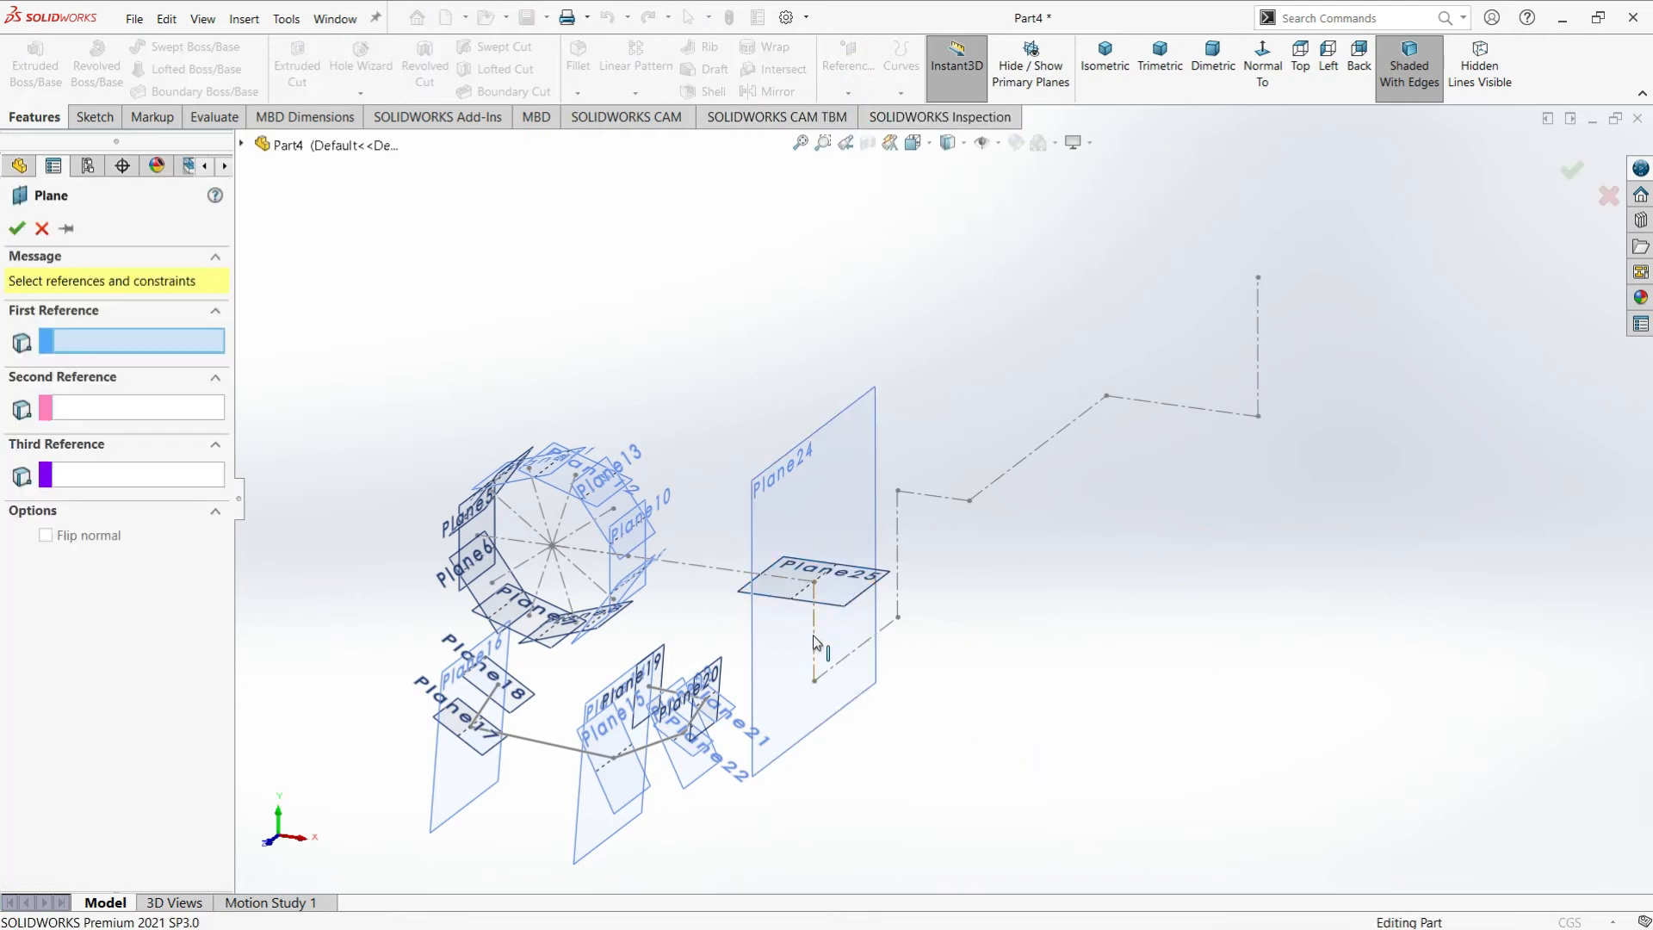
{"action": "left_click", "coordinate": [814, 641]}
{"action": "left_click", "coordinate": [828, 687]}
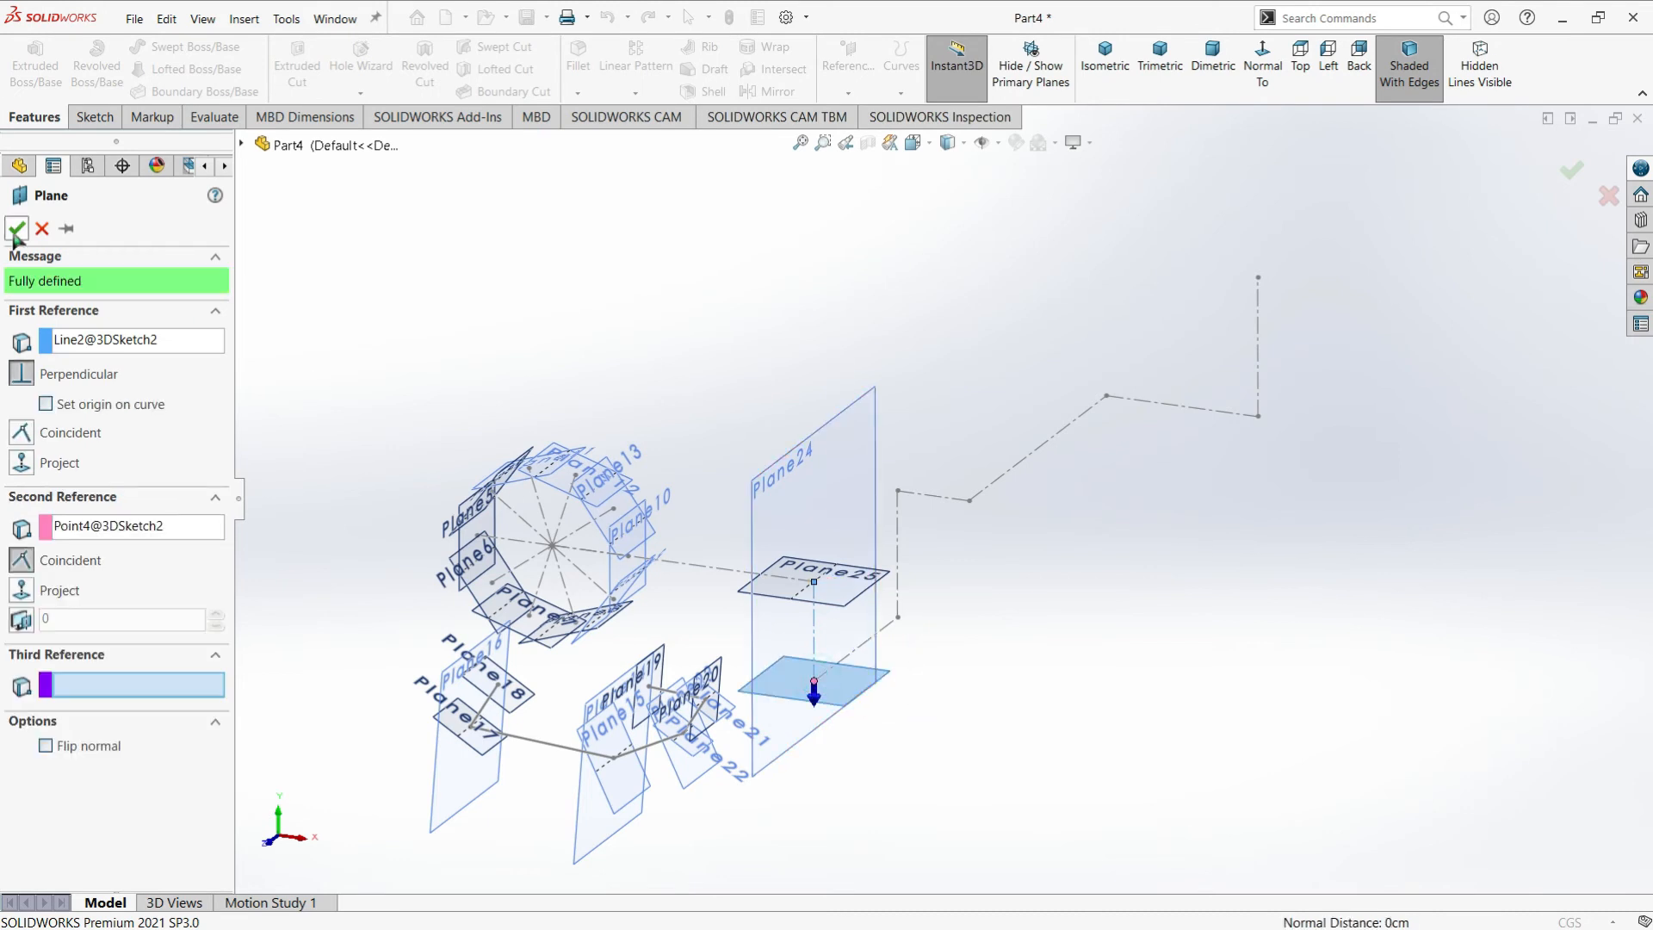
{"action": "left_click", "coordinate": [15, 231]}
Create a reference plane perpendicular to the third 3D-sketch centerline, through the endpoint it shares with the first vertical centerline
{"action": "left_click", "coordinate": [848, 68]}
{"action": "left_click", "coordinate": [865, 118]}
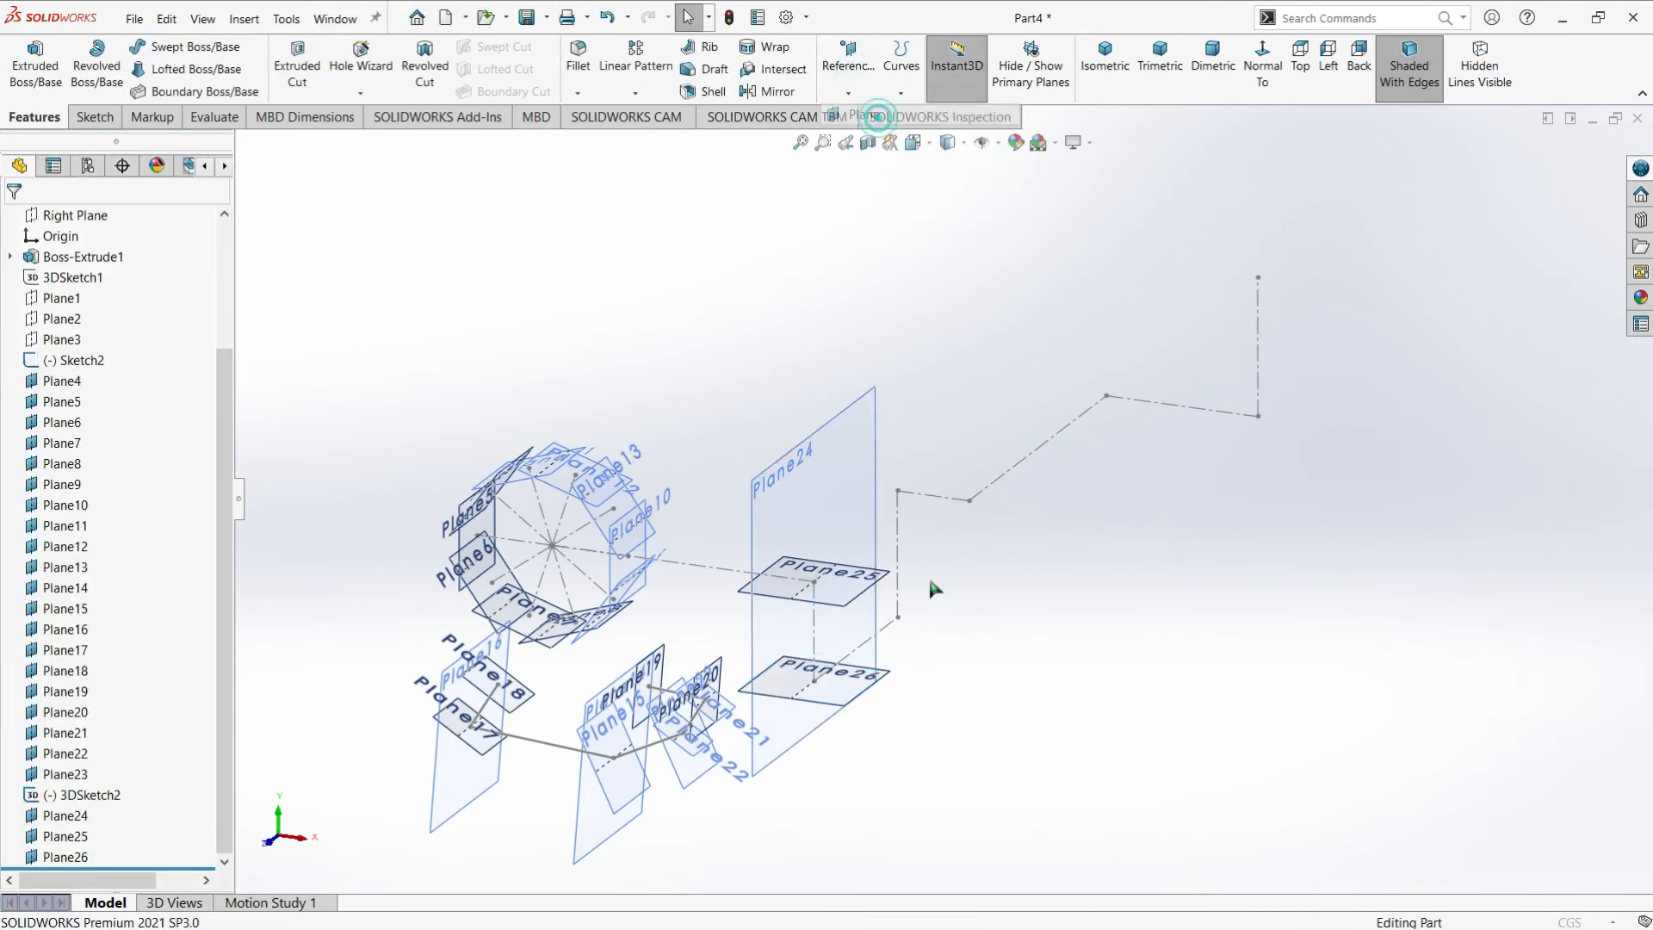
{"action": "left_click", "coordinate": [885, 636]}
{"action": "left_click", "coordinate": [815, 683]}
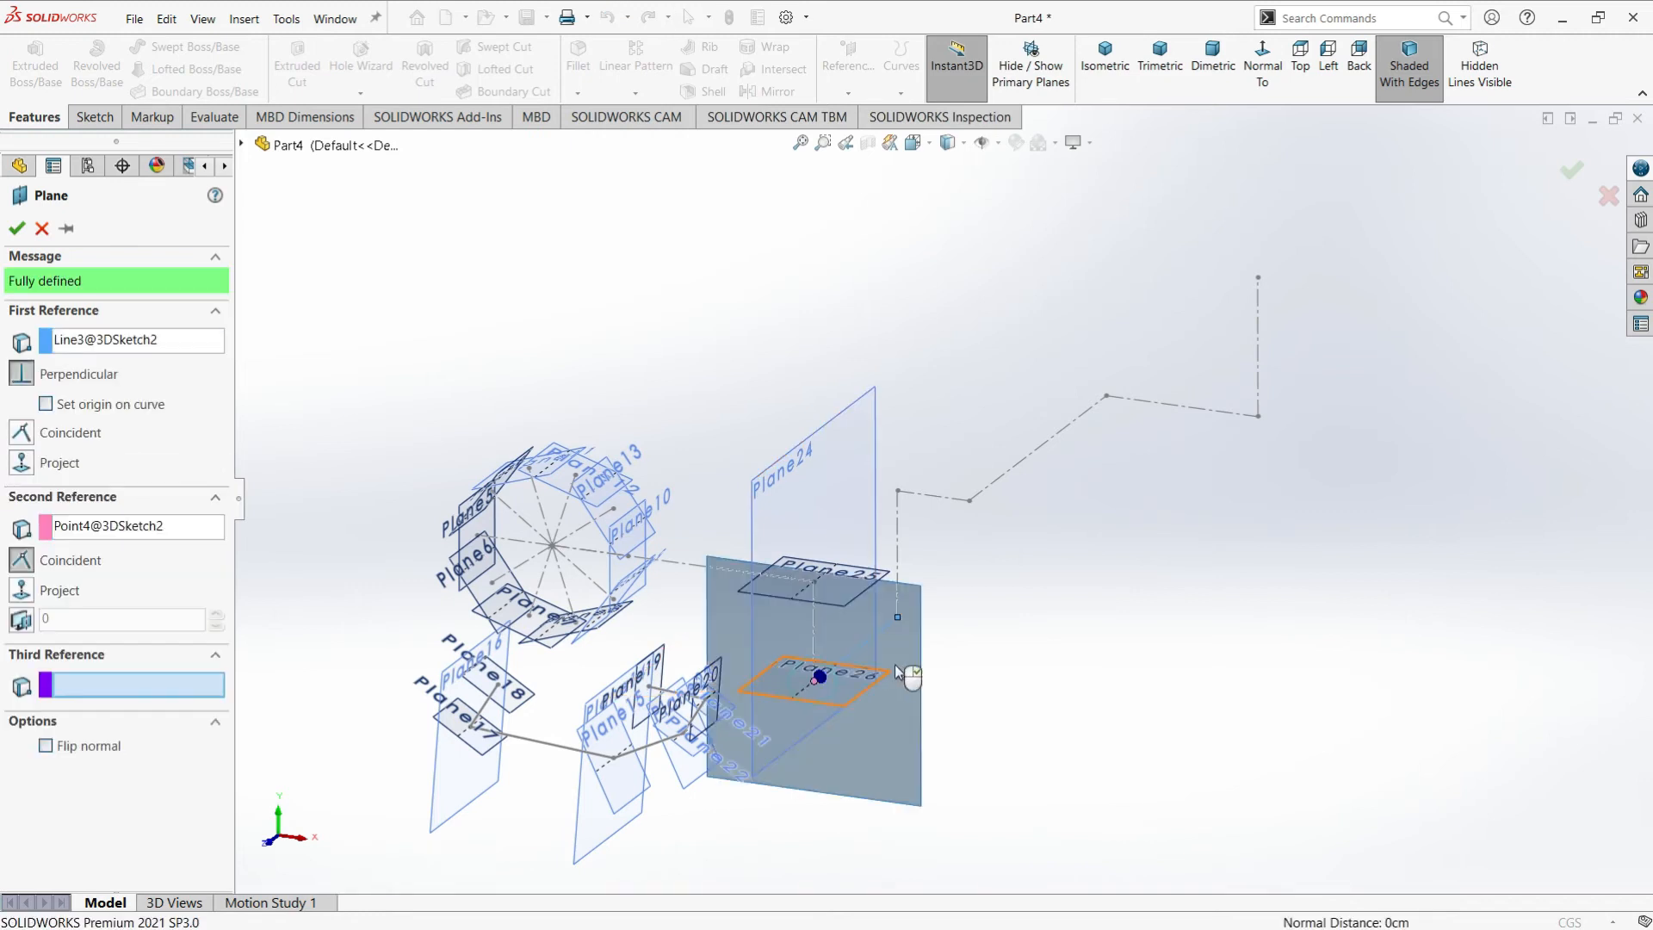
{"action": "left_click", "coordinate": [19, 227]}
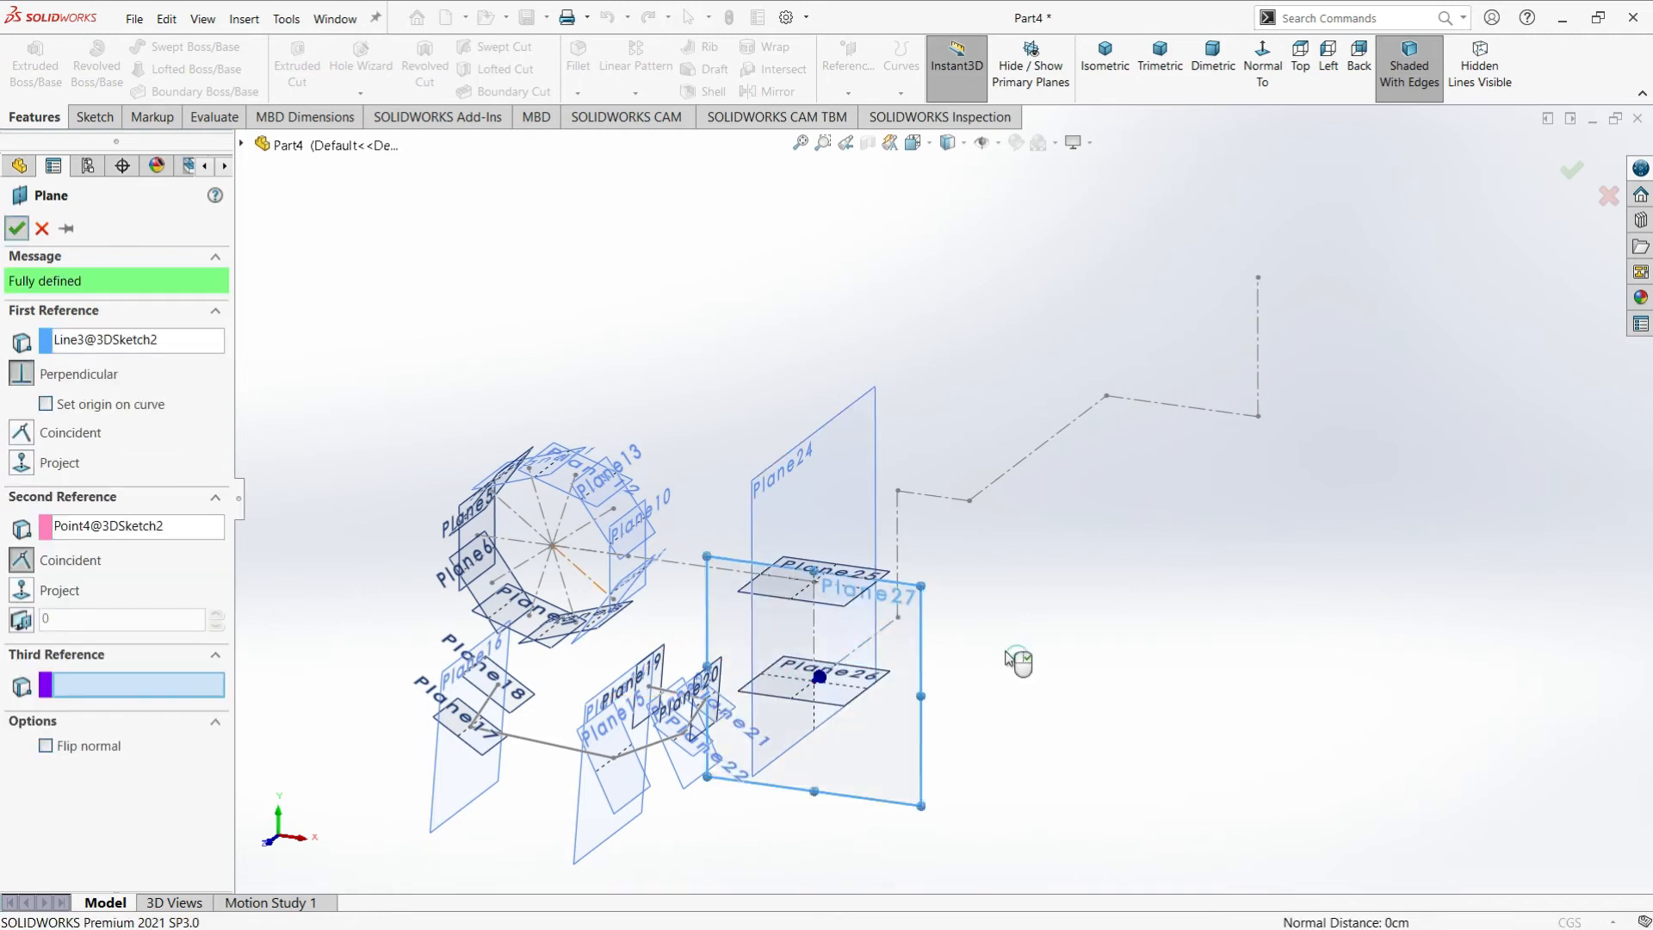
Create a reference plane perpendicular to the second vertical centerline of the 3D sketch, through its upper endpoint
{"action": "middle_click_drag", "start_coordinate": [1029, 613], "coordinate": [989, 597]}
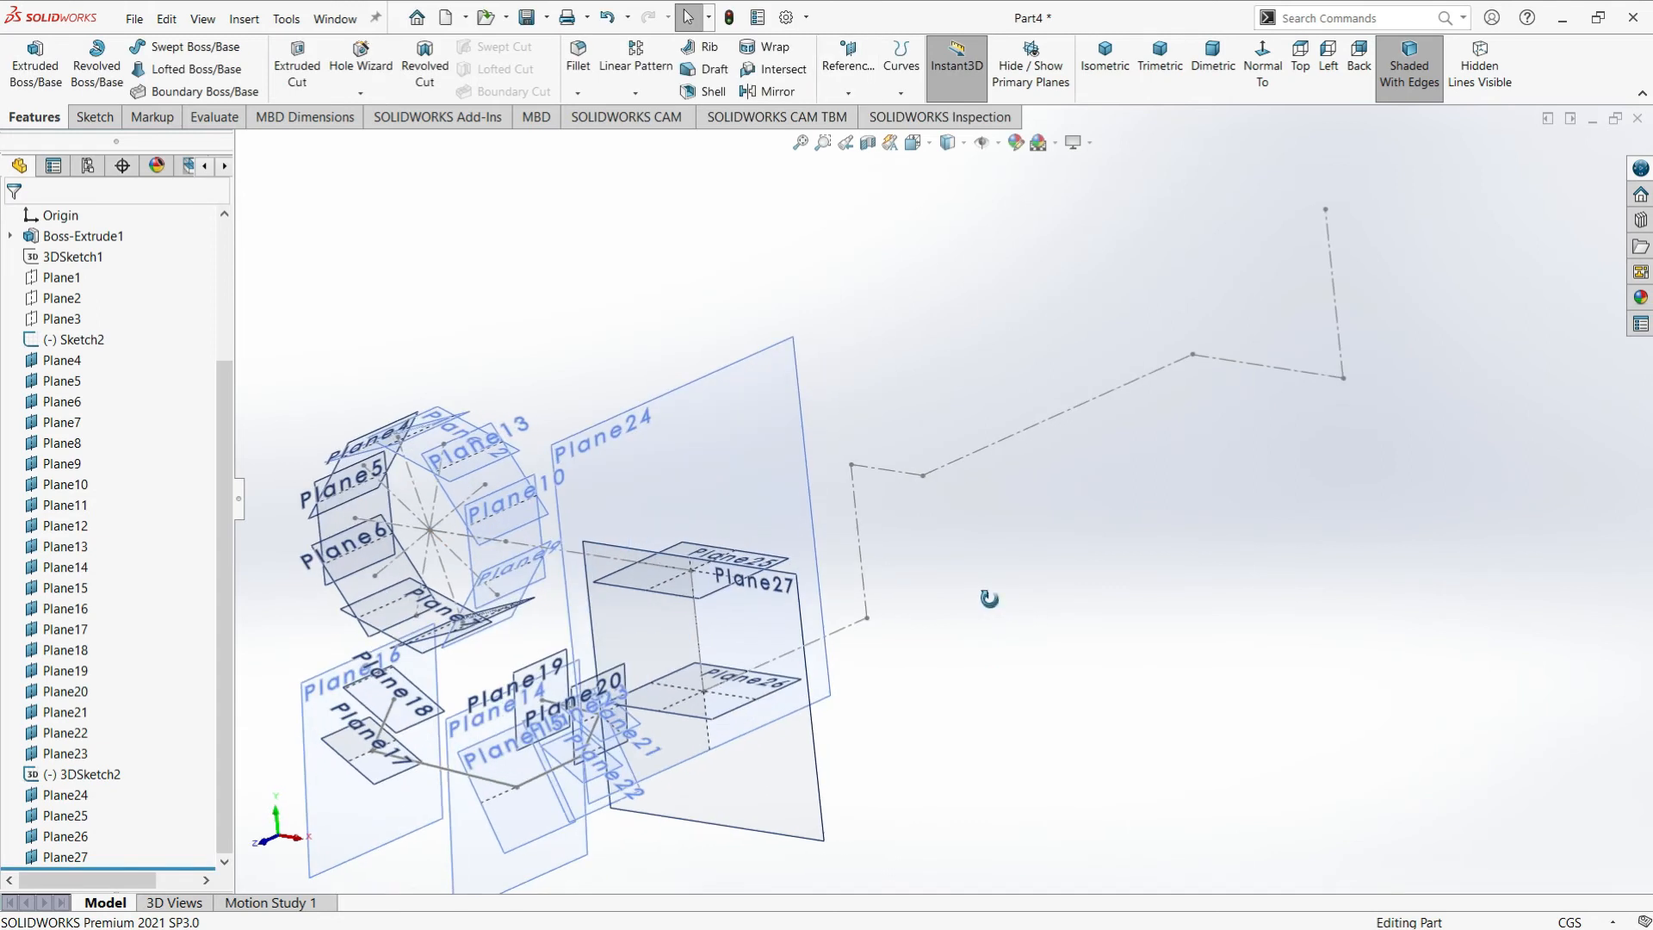
{"action": "left_click", "coordinate": [848, 87]}
{"action": "left_click", "coordinate": [863, 116]}
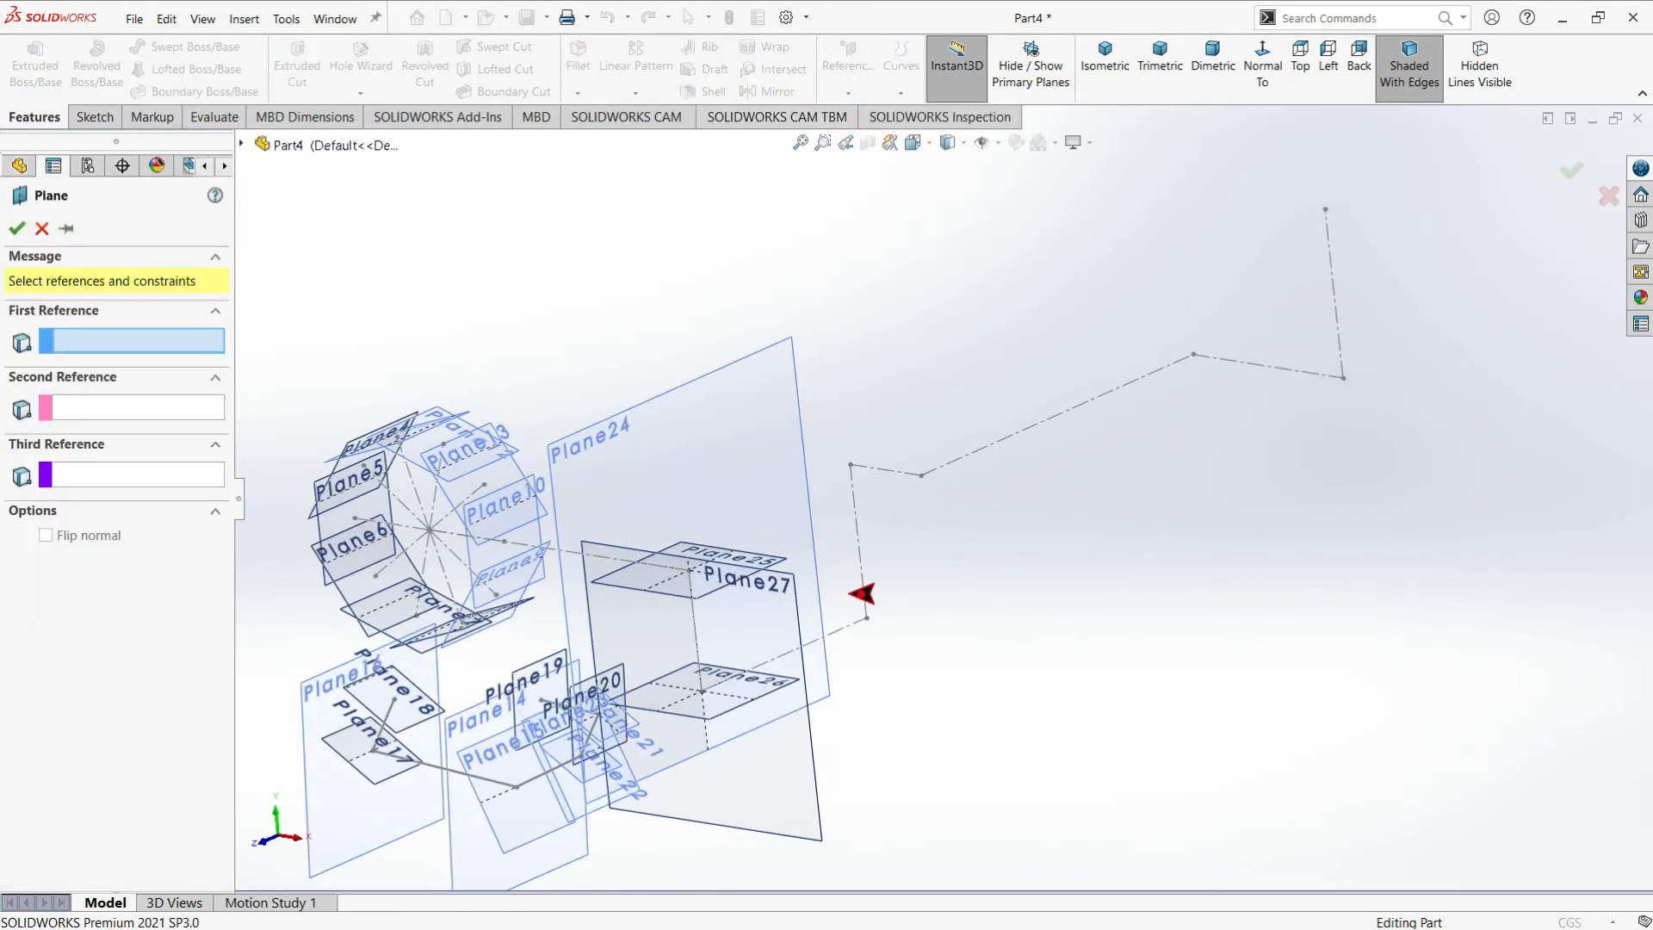
{"action": "left_click", "coordinate": [863, 577]}
{"action": "left_click", "coordinate": [851, 466]}
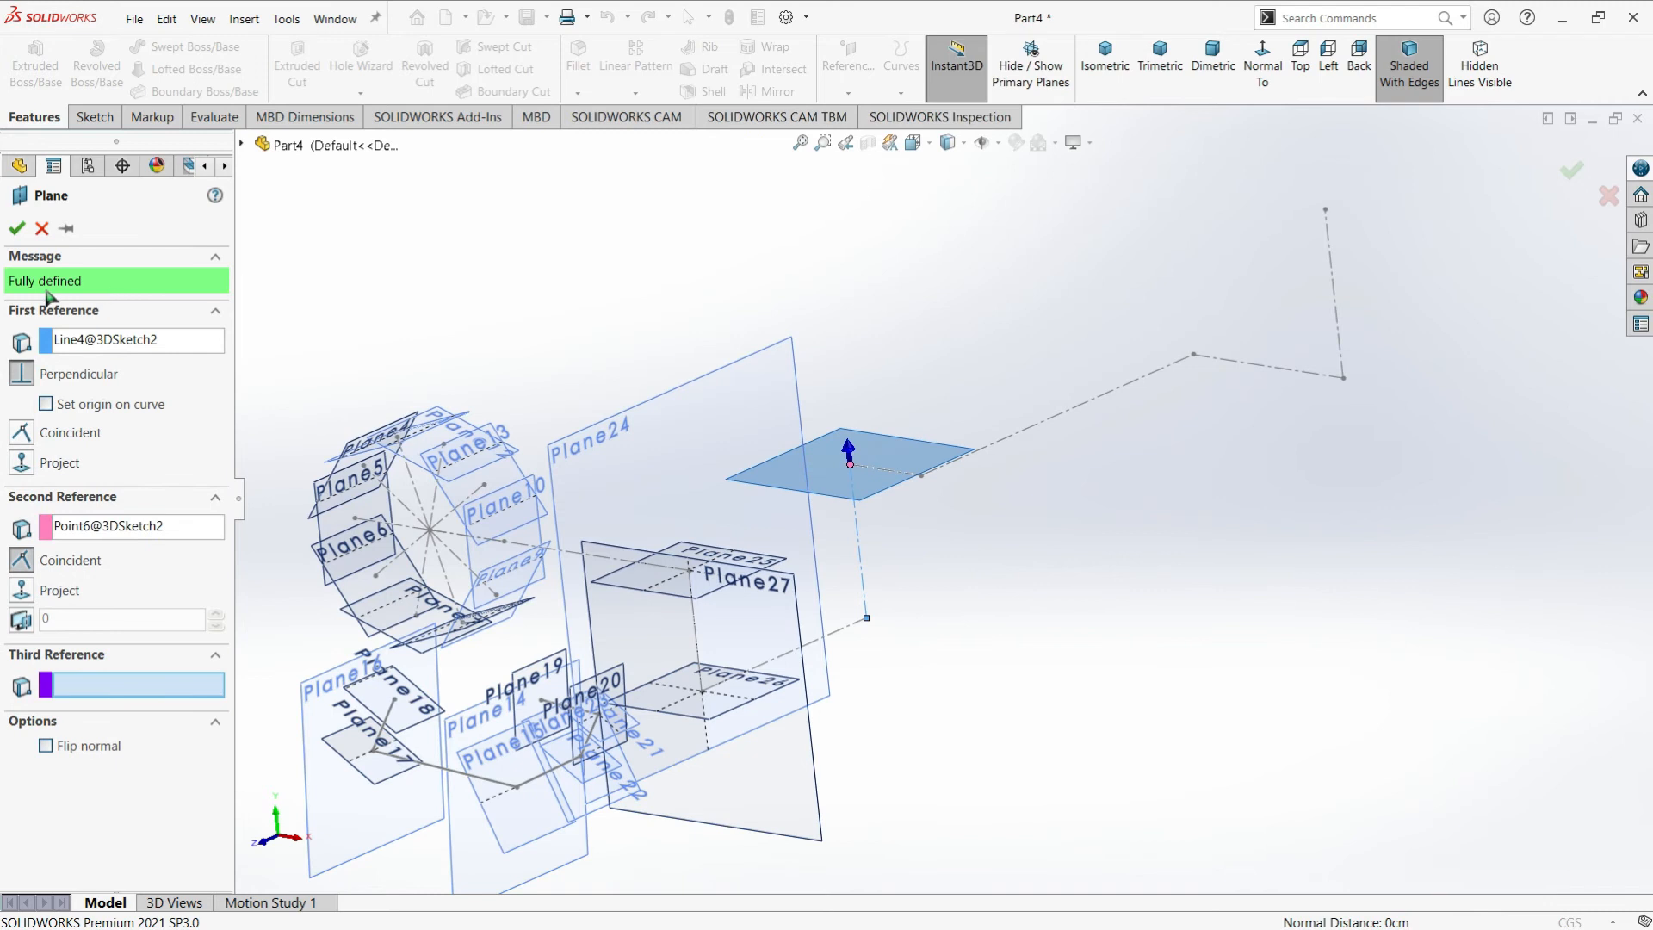
{"action": "left_click", "coordinate": [17, 229]}
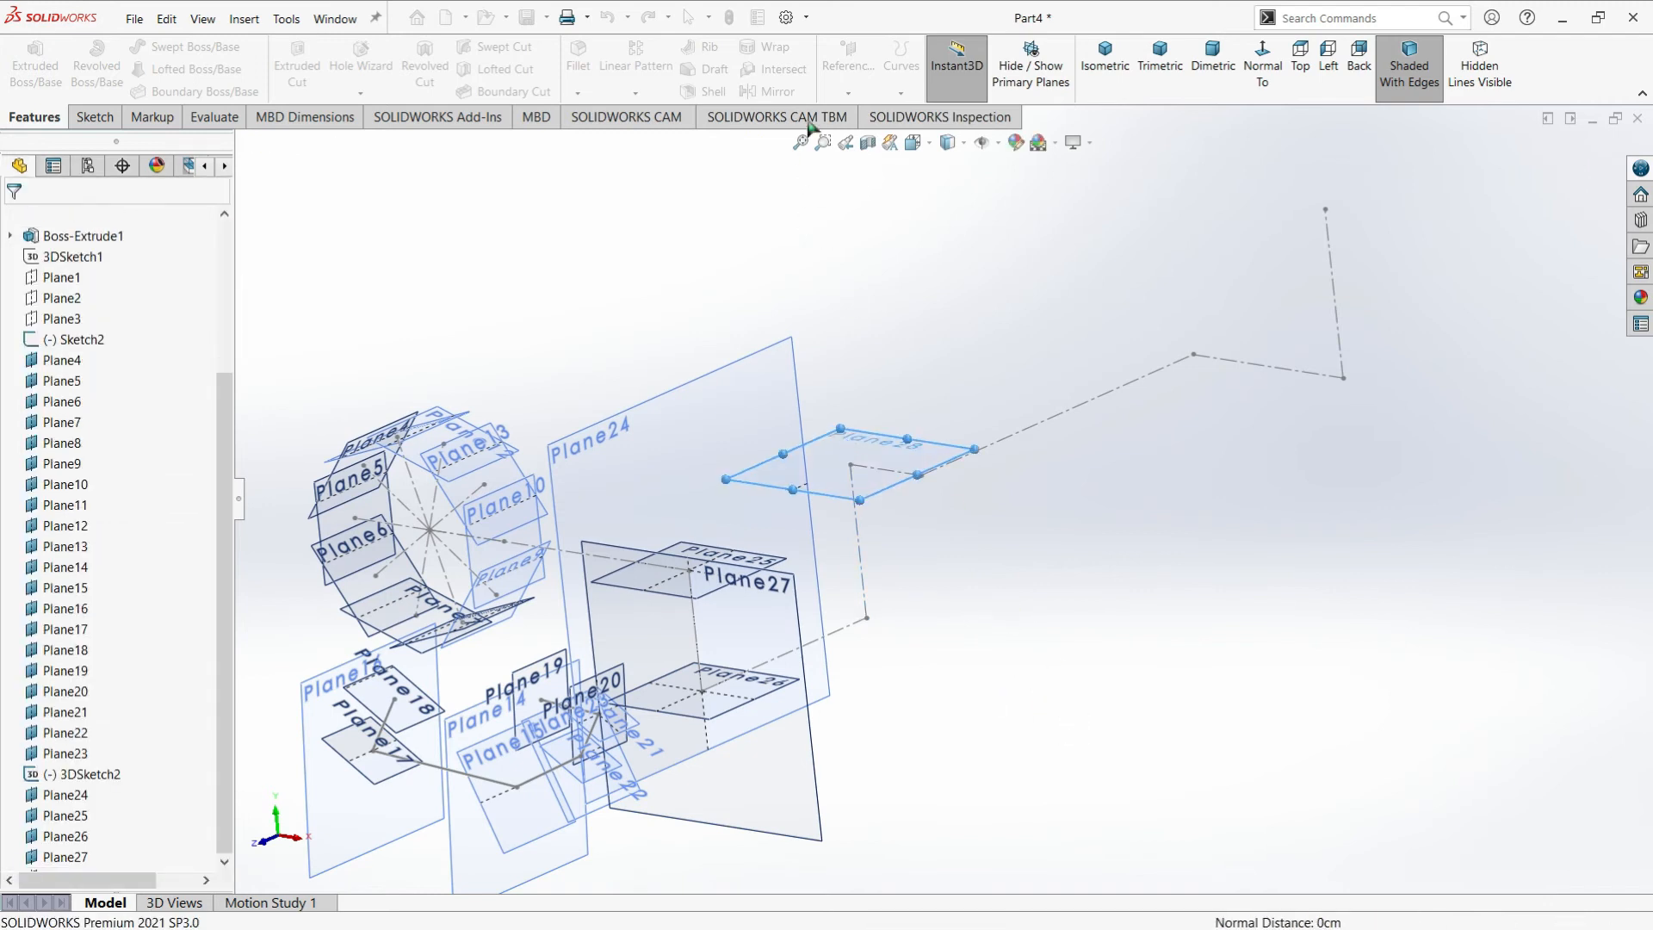
Create a reference plane perpendicular to the third 3D-sketch centerline, through the endpoint it shares with the second vertical centerline
{"action": "left_click", "coordinate": [847, 69]}
{"action": "left_click", "coordinate": [861, 123]}
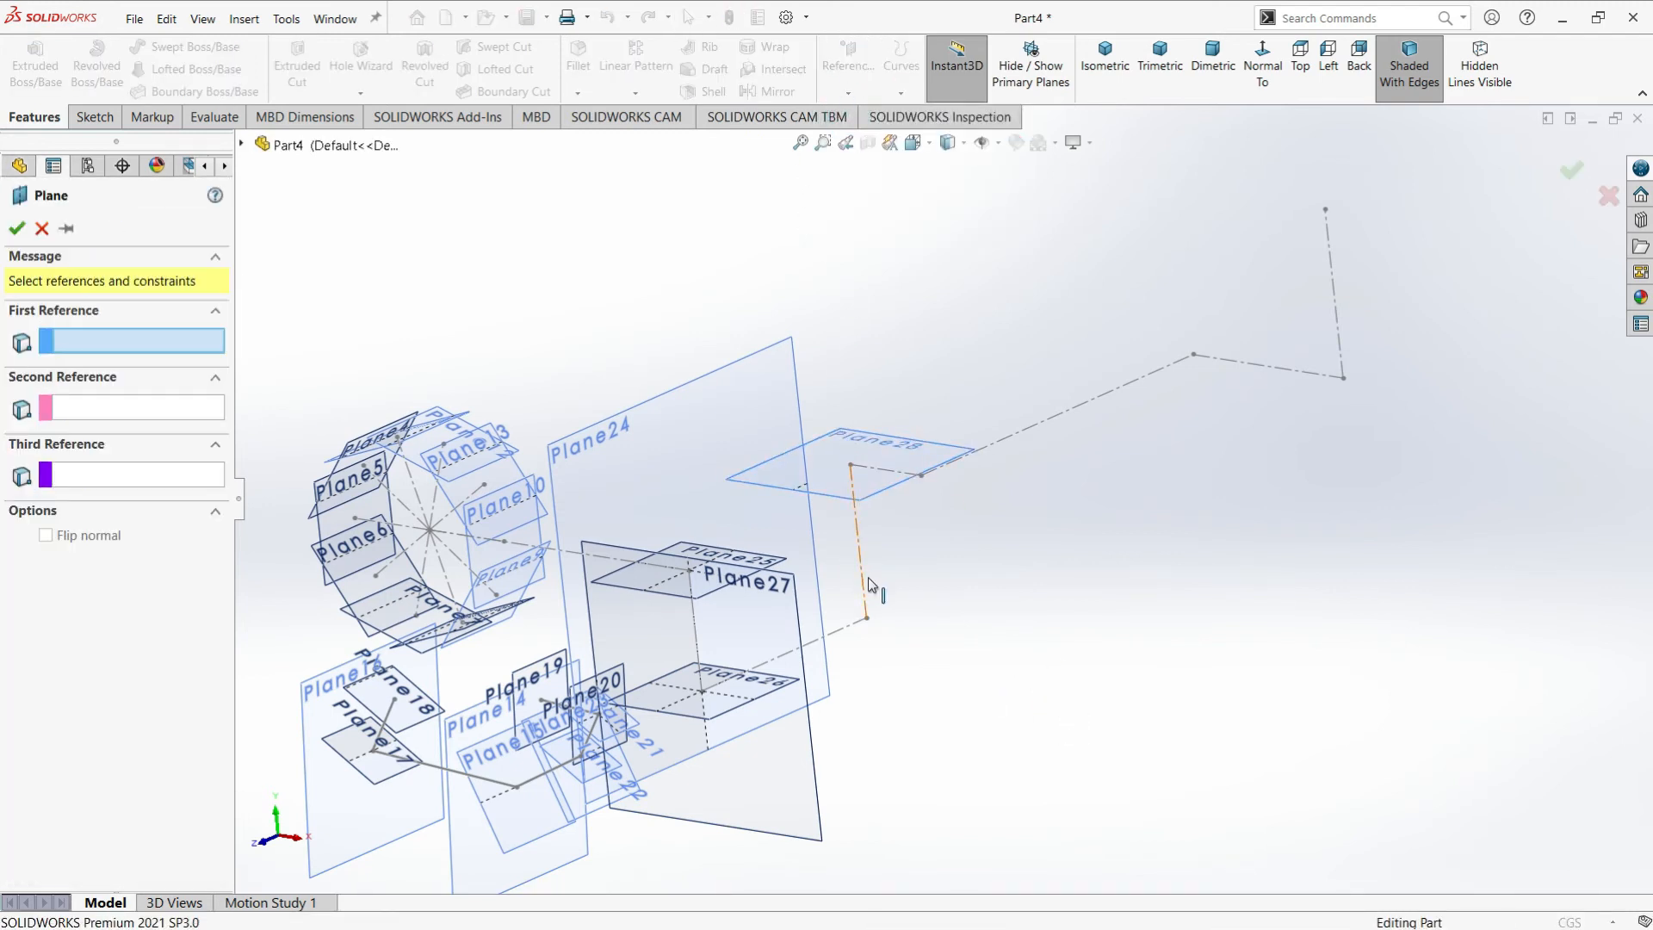
{"action": "left_click", "coordinate": [867, 619]}
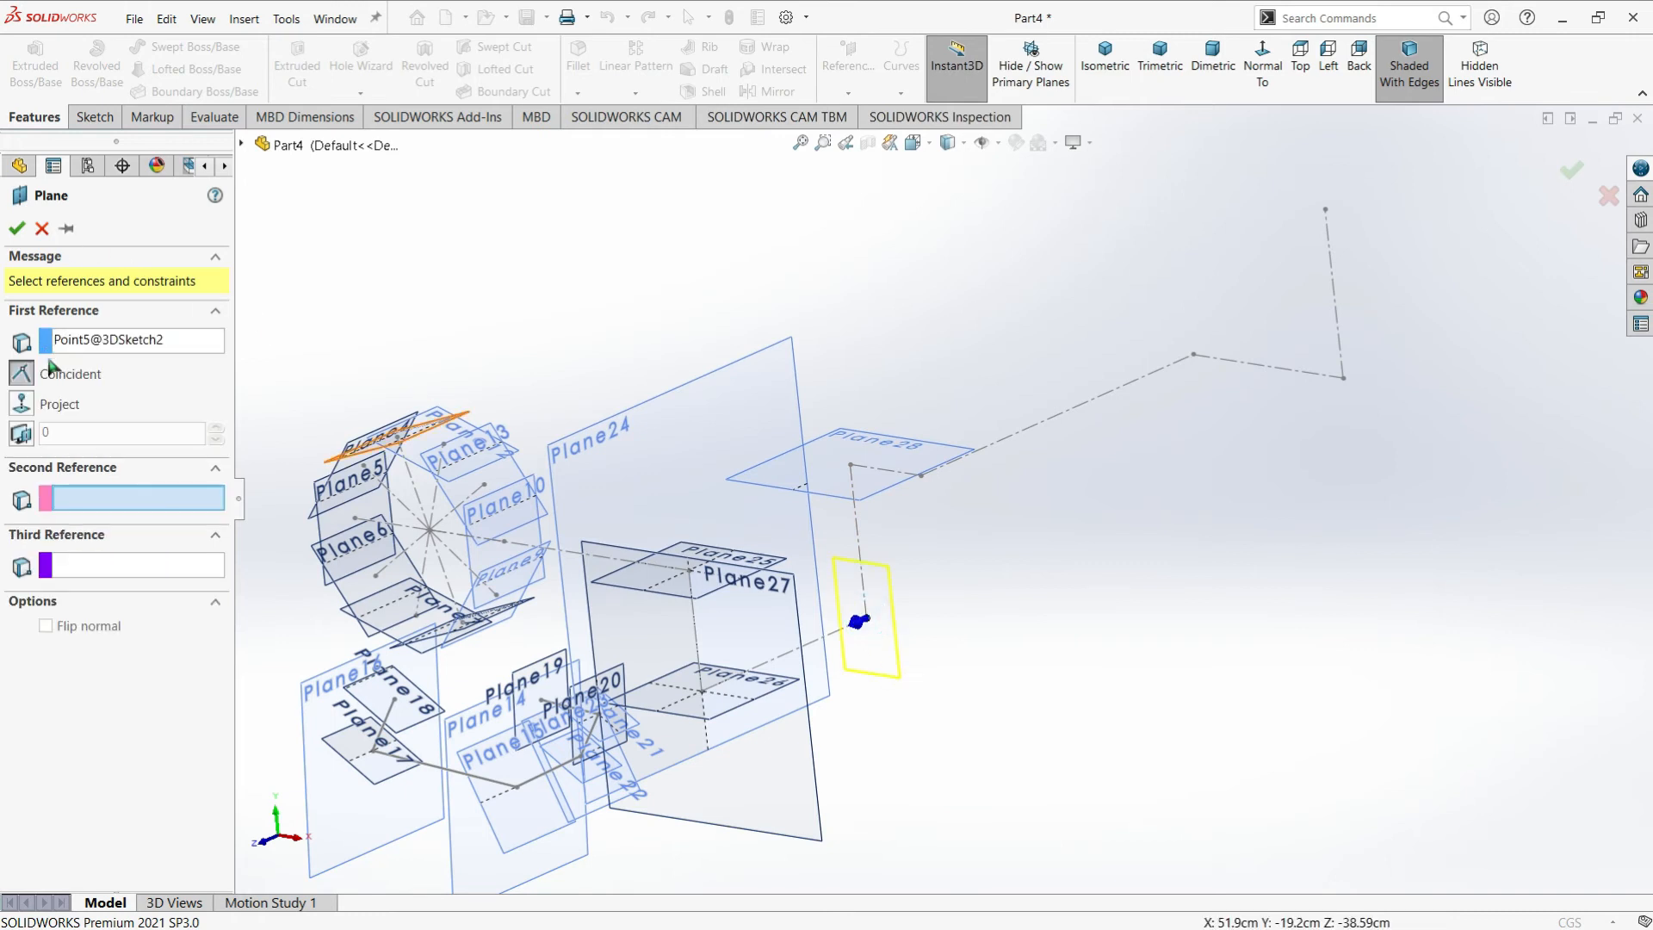
{"action": "left_click", "coordinate": [834, 639]}
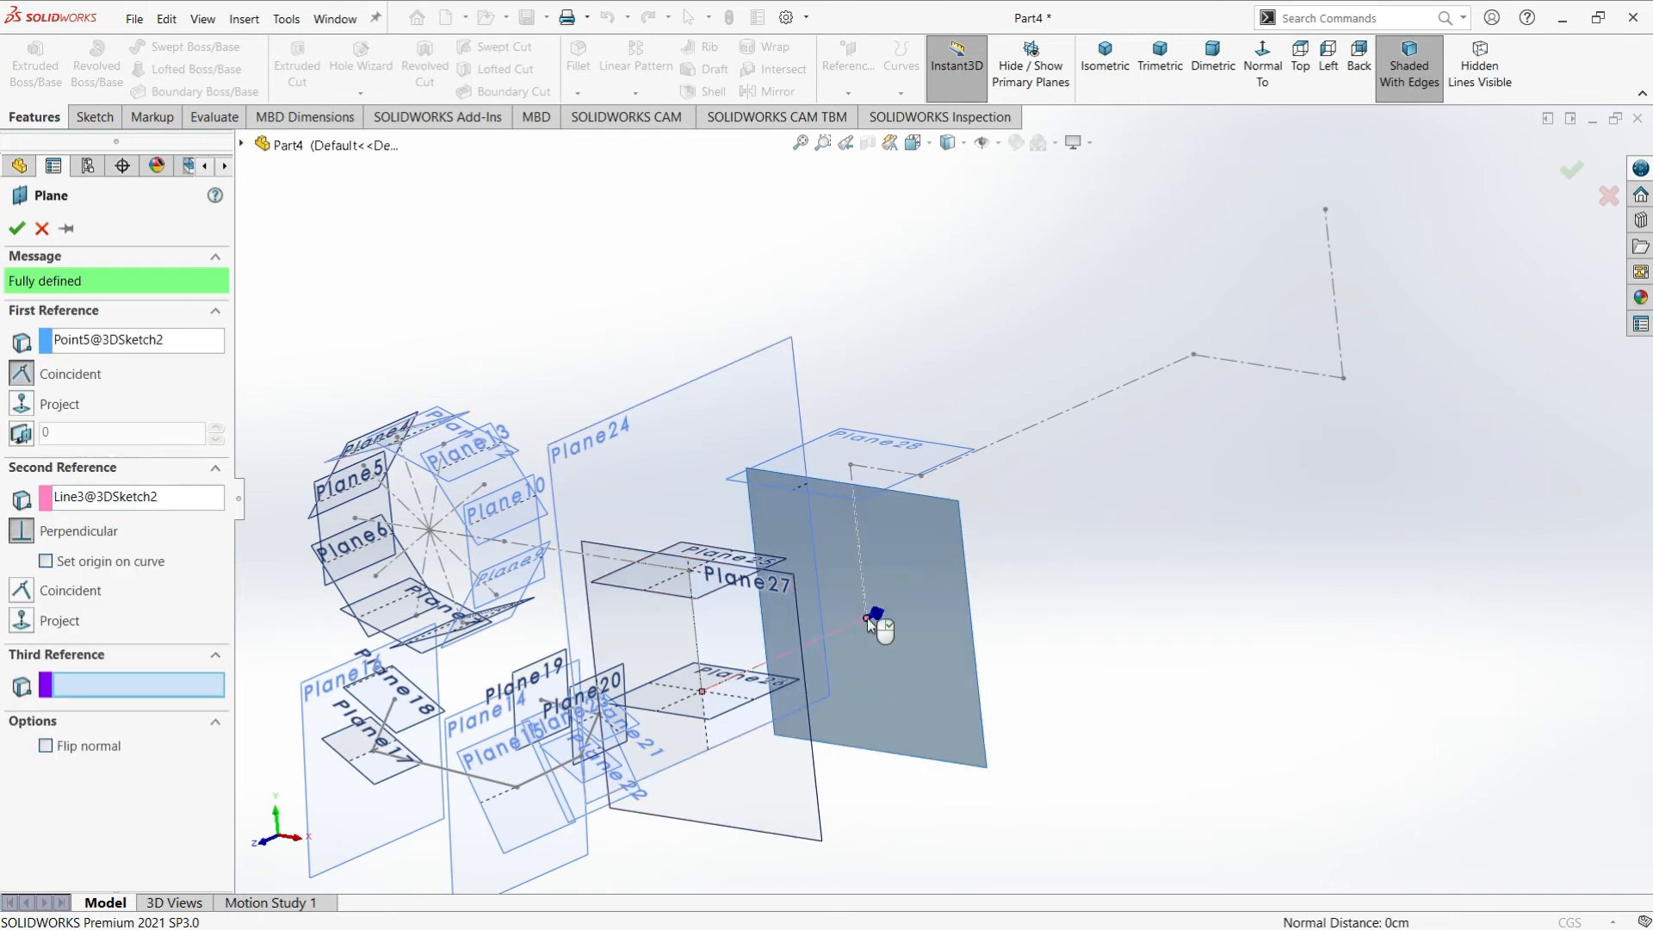
{"action": "left_click", "coordinate": [17, 229]}
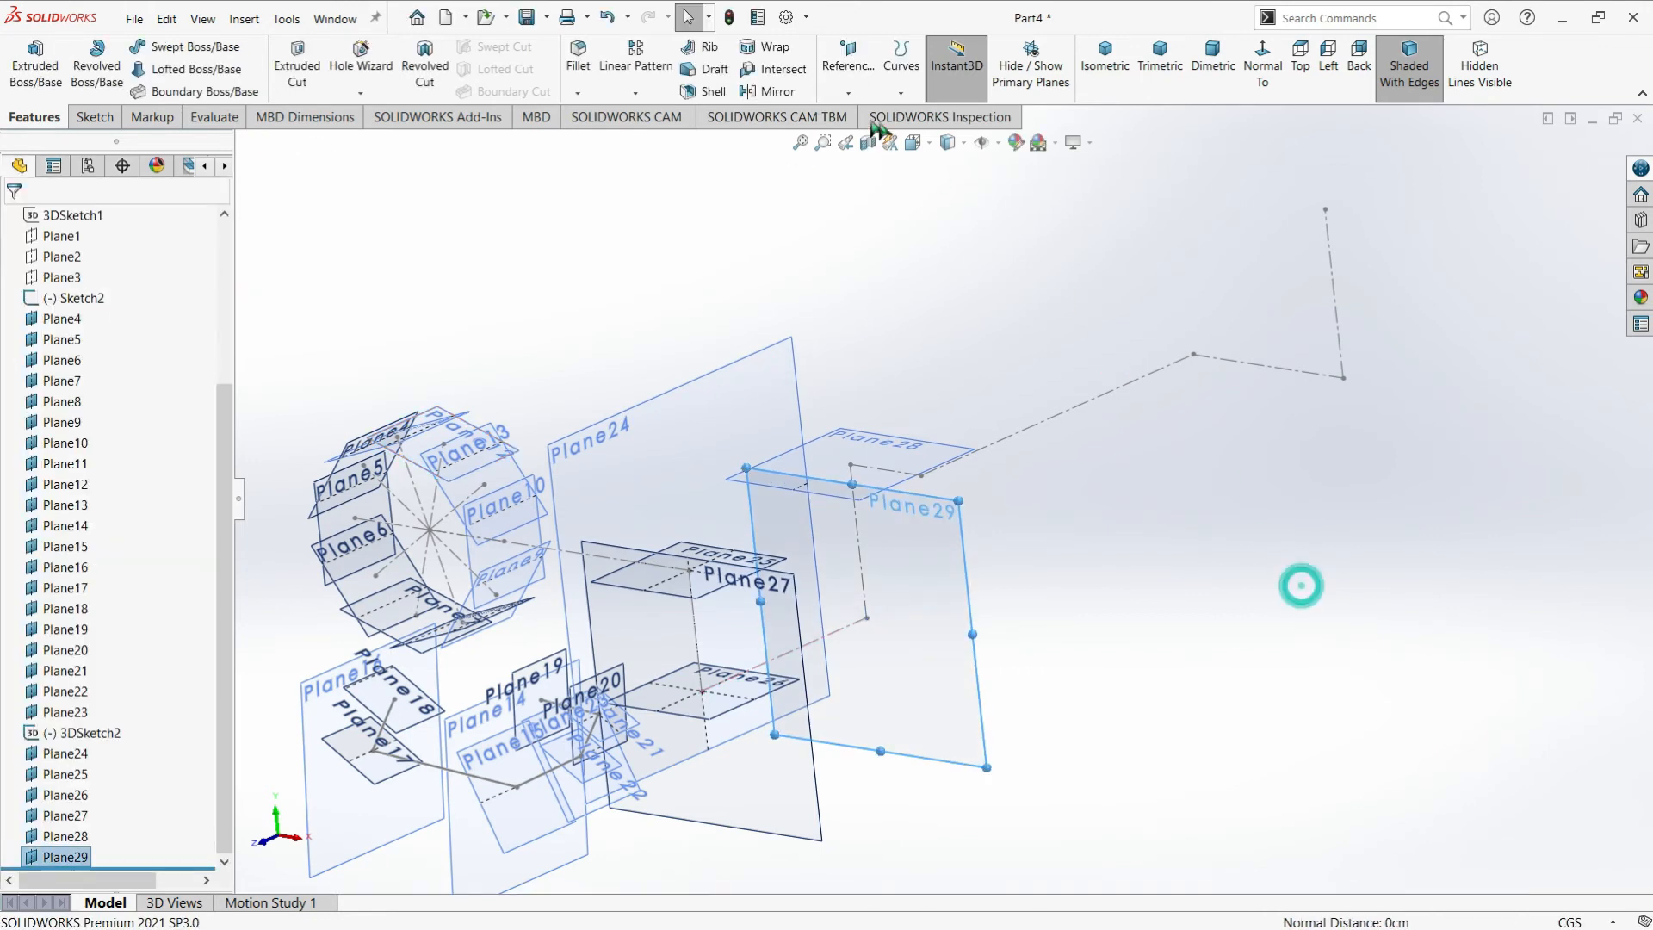
Create a reference plane perpendicular to the second vertical centerline of the 3D sketch, through its lower endpoint
{"action": "left_click", "coordinate": [848, 69]}
{"action": "left_click", "coordinate": [861, 115]}
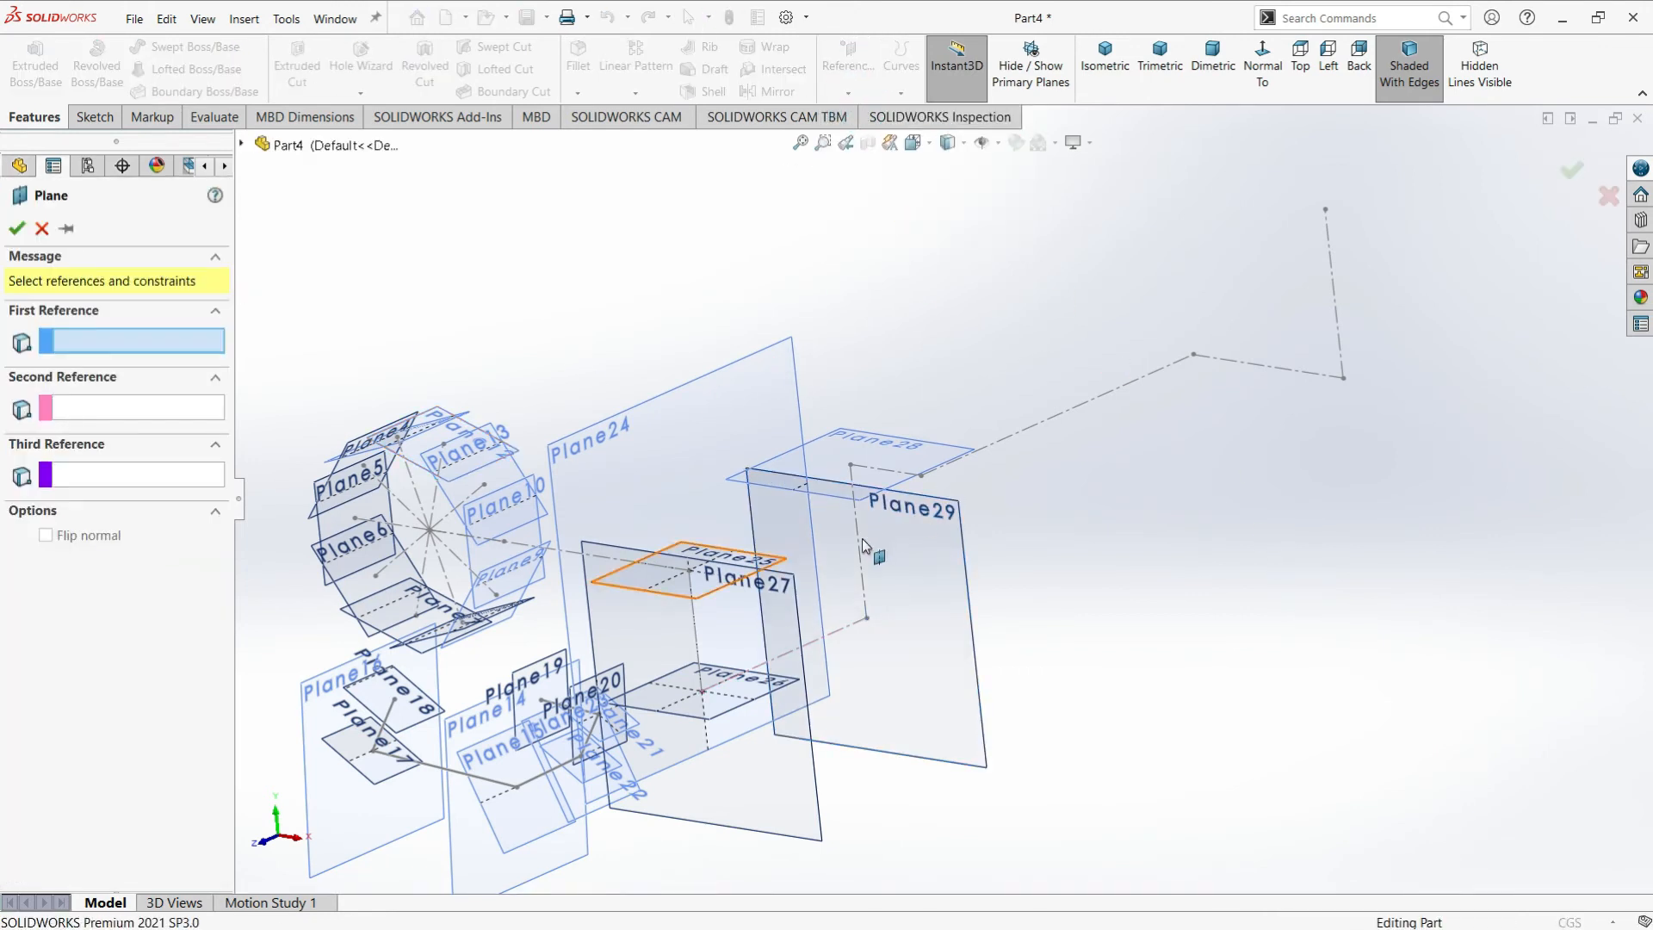
{"action": "left_click", "coordinate": [870, 615]}
{"action": "left_click", "coordinate": [868, 618]}
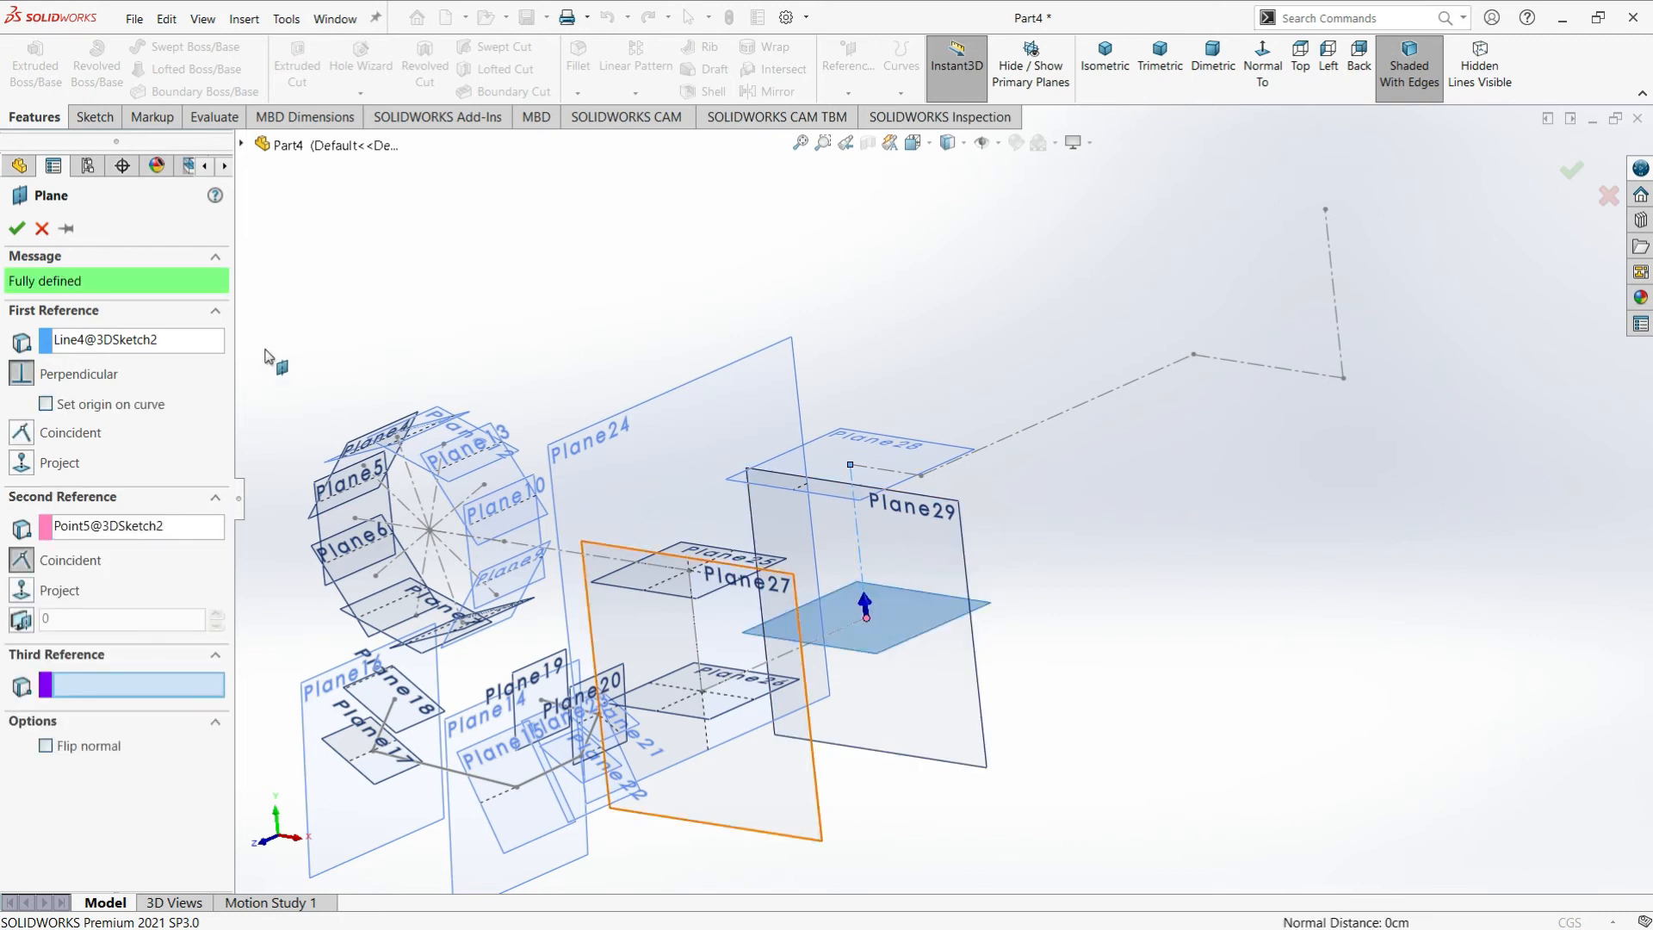
{"action": "left_click", "coordinate": [1256, 656]}
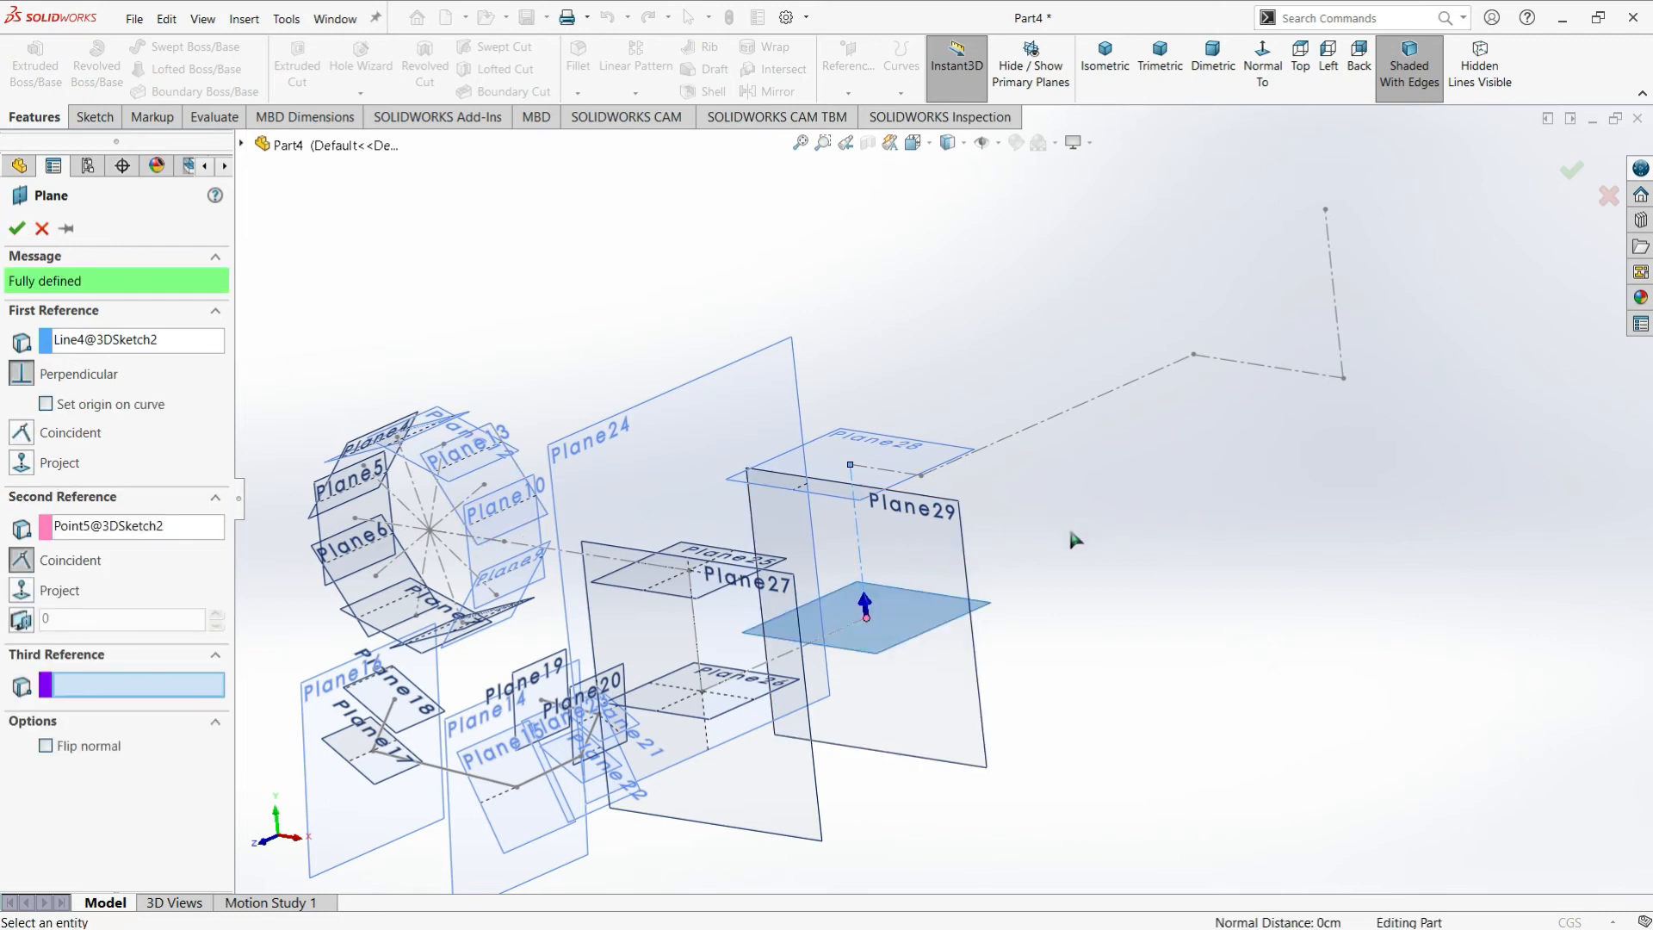
{"action": "left_click", "coordinate": [18, 230]}
{"action": "left_click", "coordinate": [1261, 650]}
Create a reference plane perpendicular to the long sixth 3D-sketch centerline, through the endpoint it shares with the seventh centerline
{"action": "middle_click_drag", "start_coordinate": [1191, 542], "coordinate": [1214, 447]}
{"action": "left_click", "coordinate": [835, 62]}
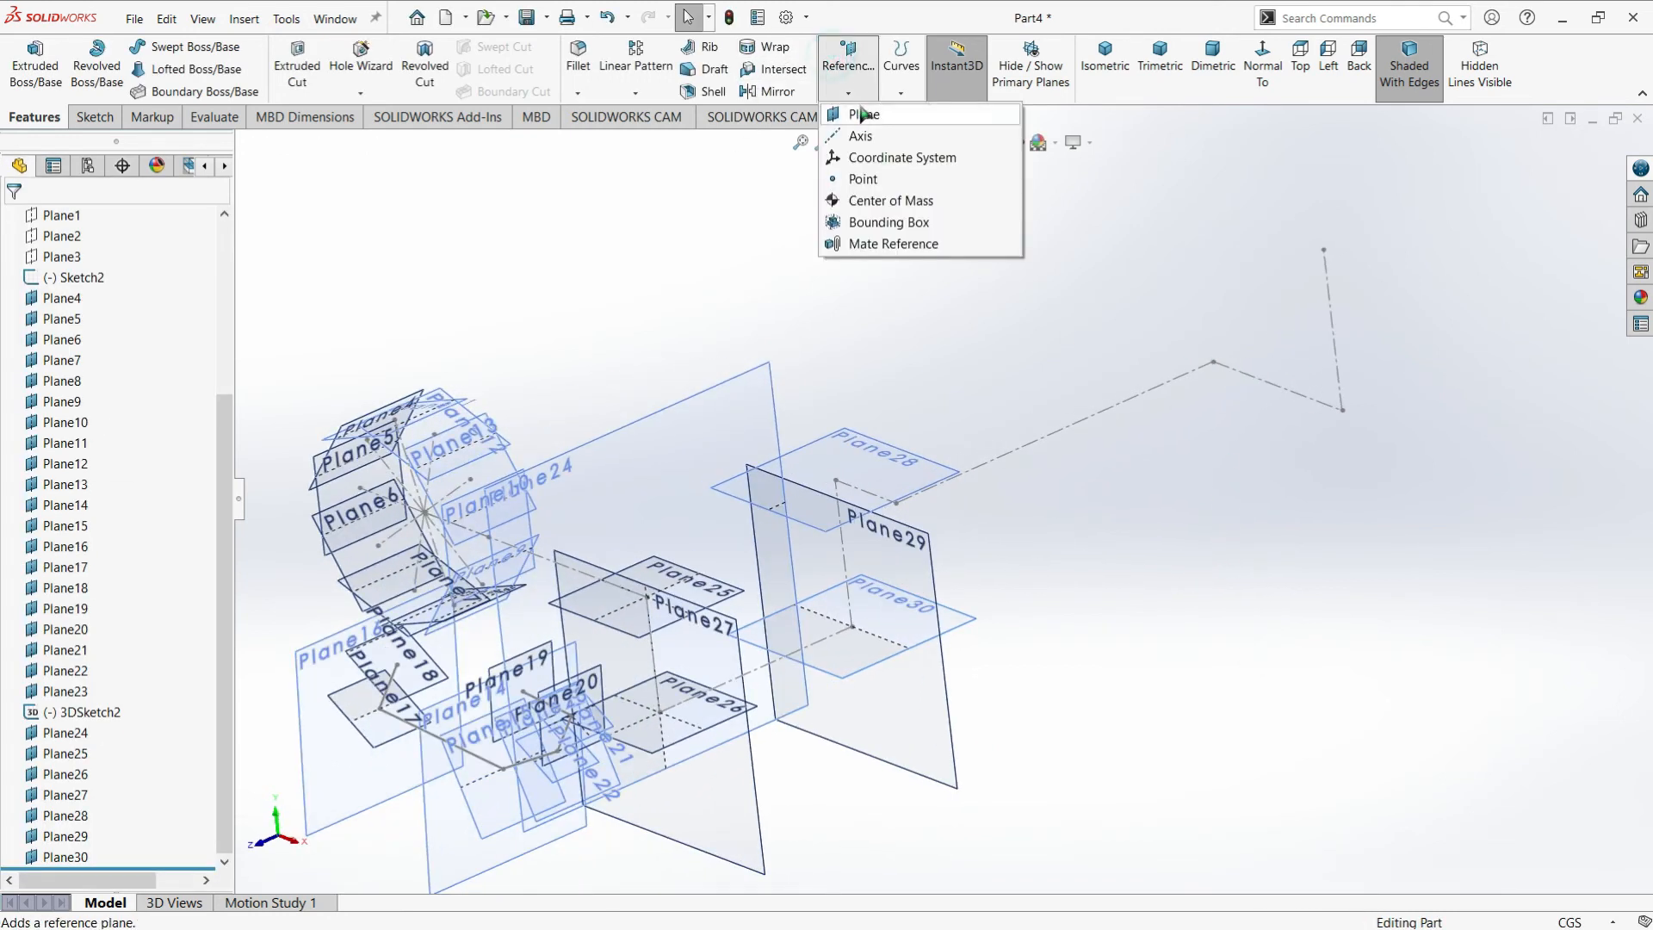
{"action": "left_click", "coordinate": [852, 115]}
{"action": "left_click", "coordinate": [1159, 396]}
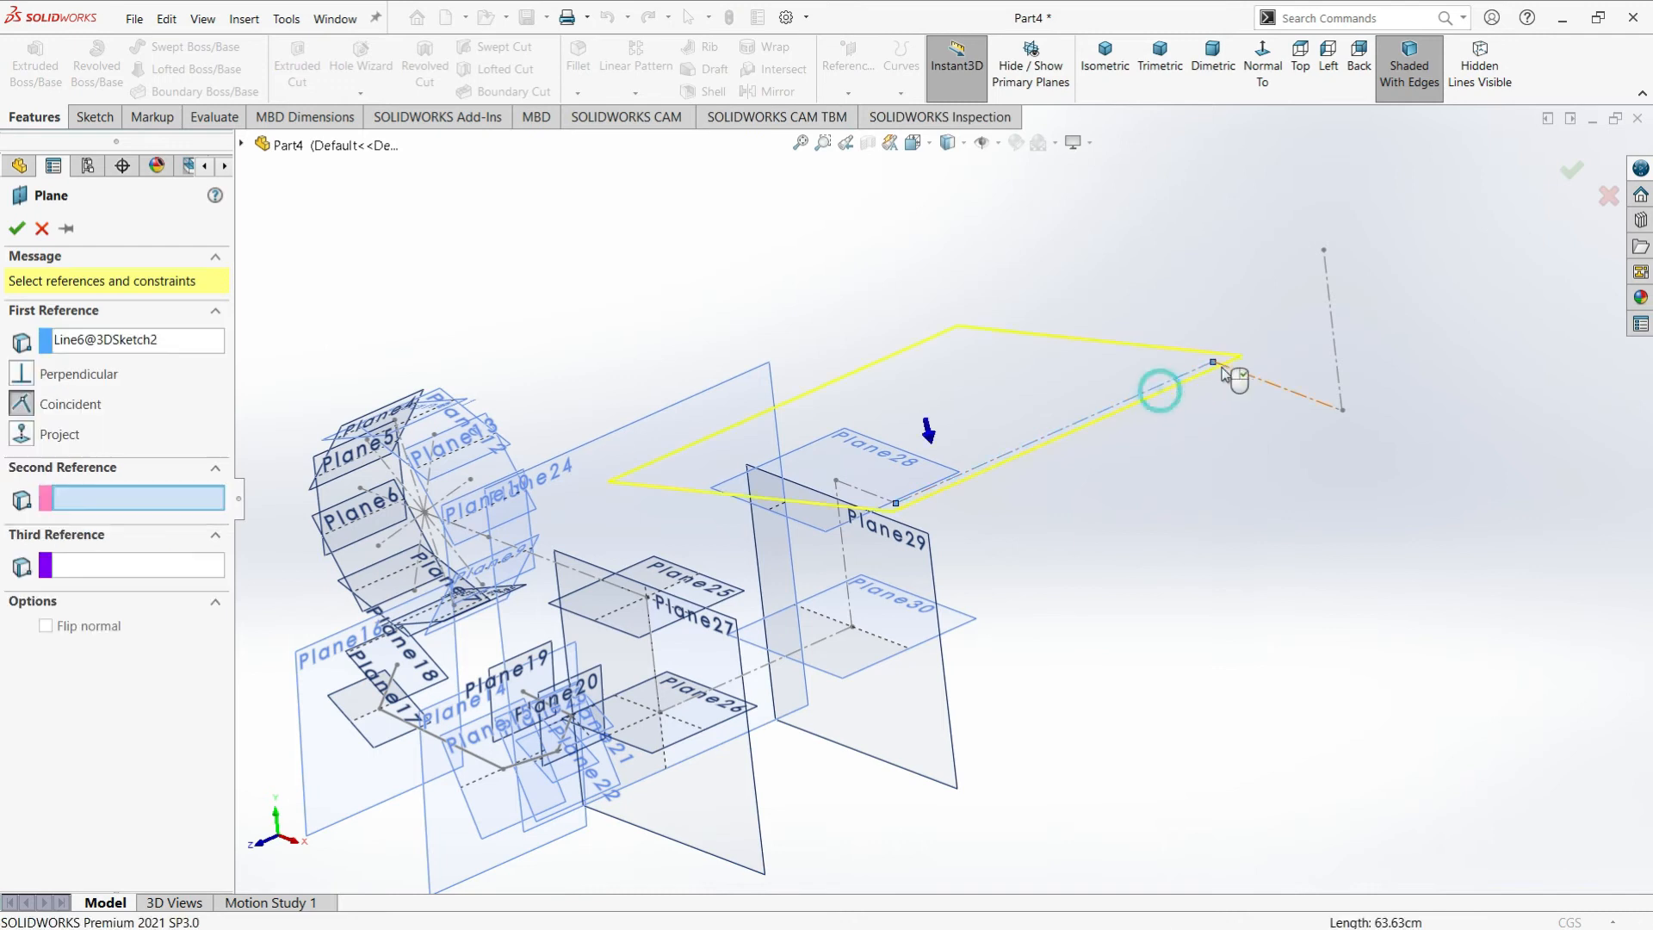
{"action": "left_click", "coordinate": [1218, 363]}
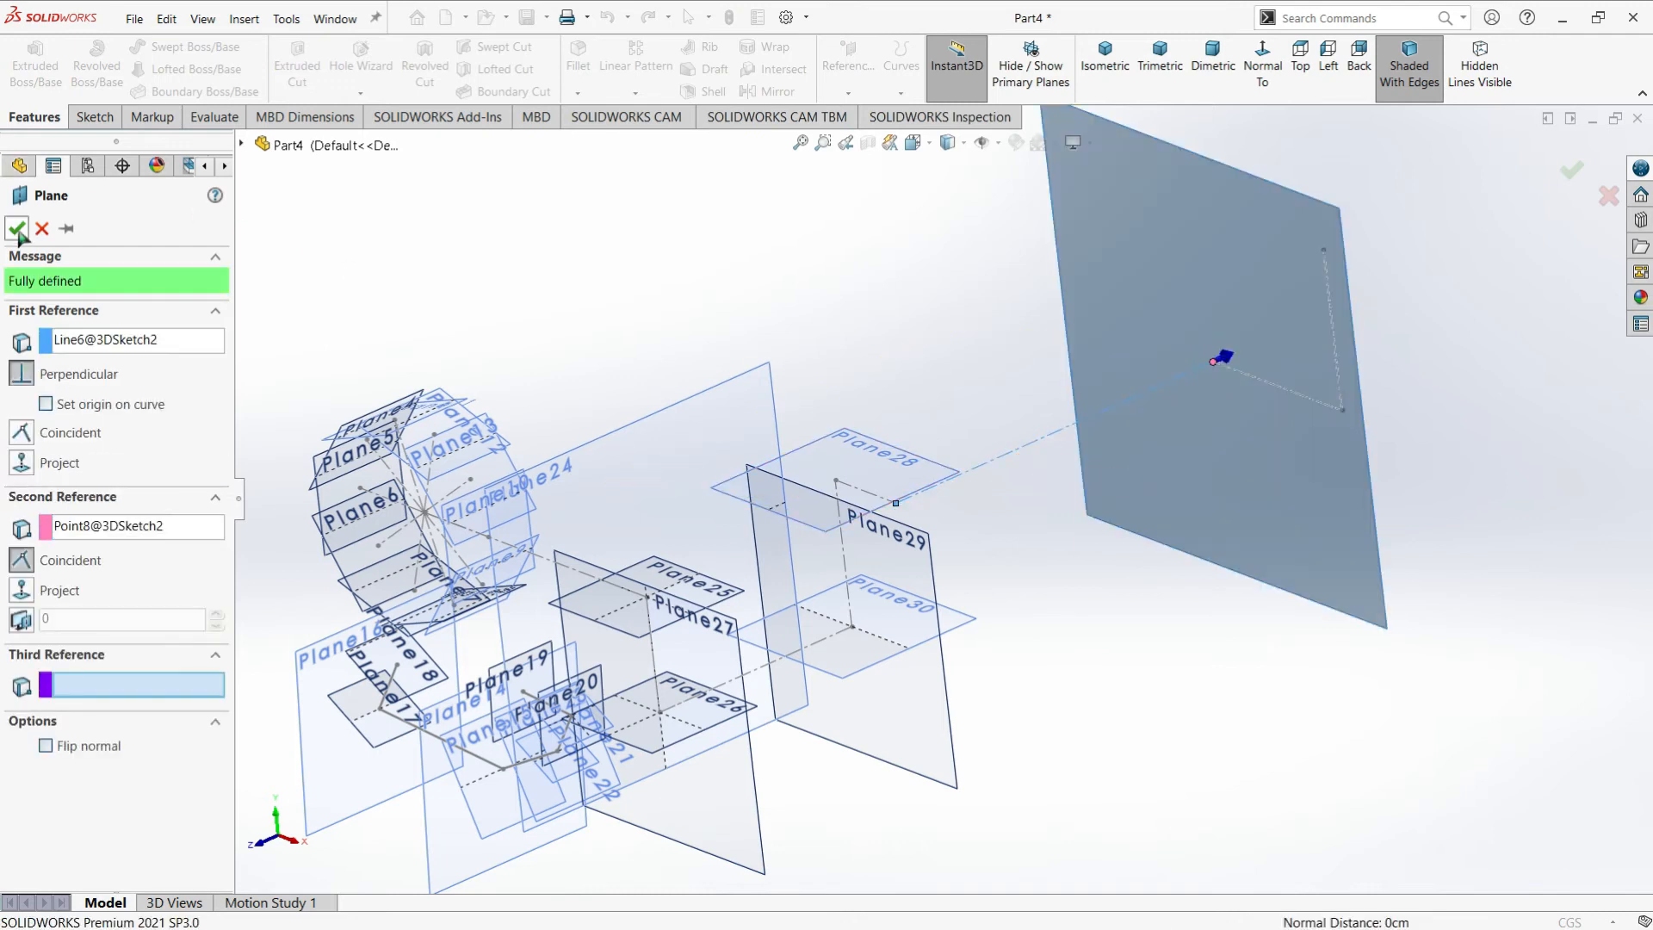
{"action": "left_click", "coordinate": [17, 229]}
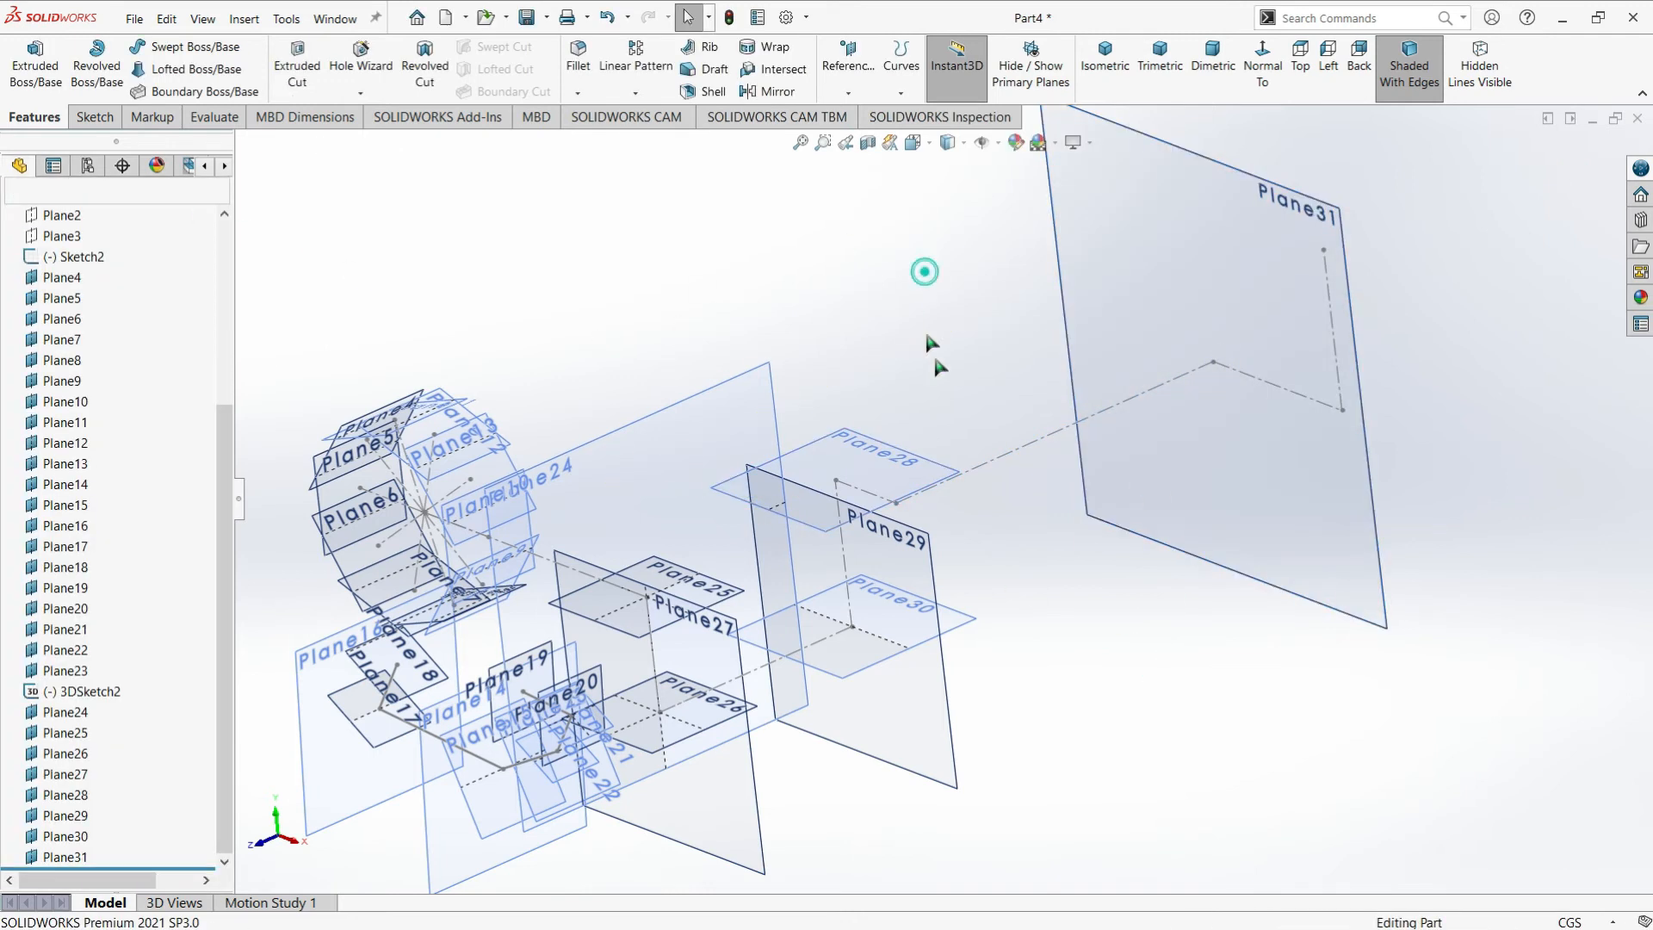
Create a reference plane perpendicular to the seventh 3D-sketch centerline, through the endpoint it shares with the long sixth centerline
{"action": "left_click", "coordinate": [859, 93]}
{"action": "left_click", "coordinate": [870, 120]}
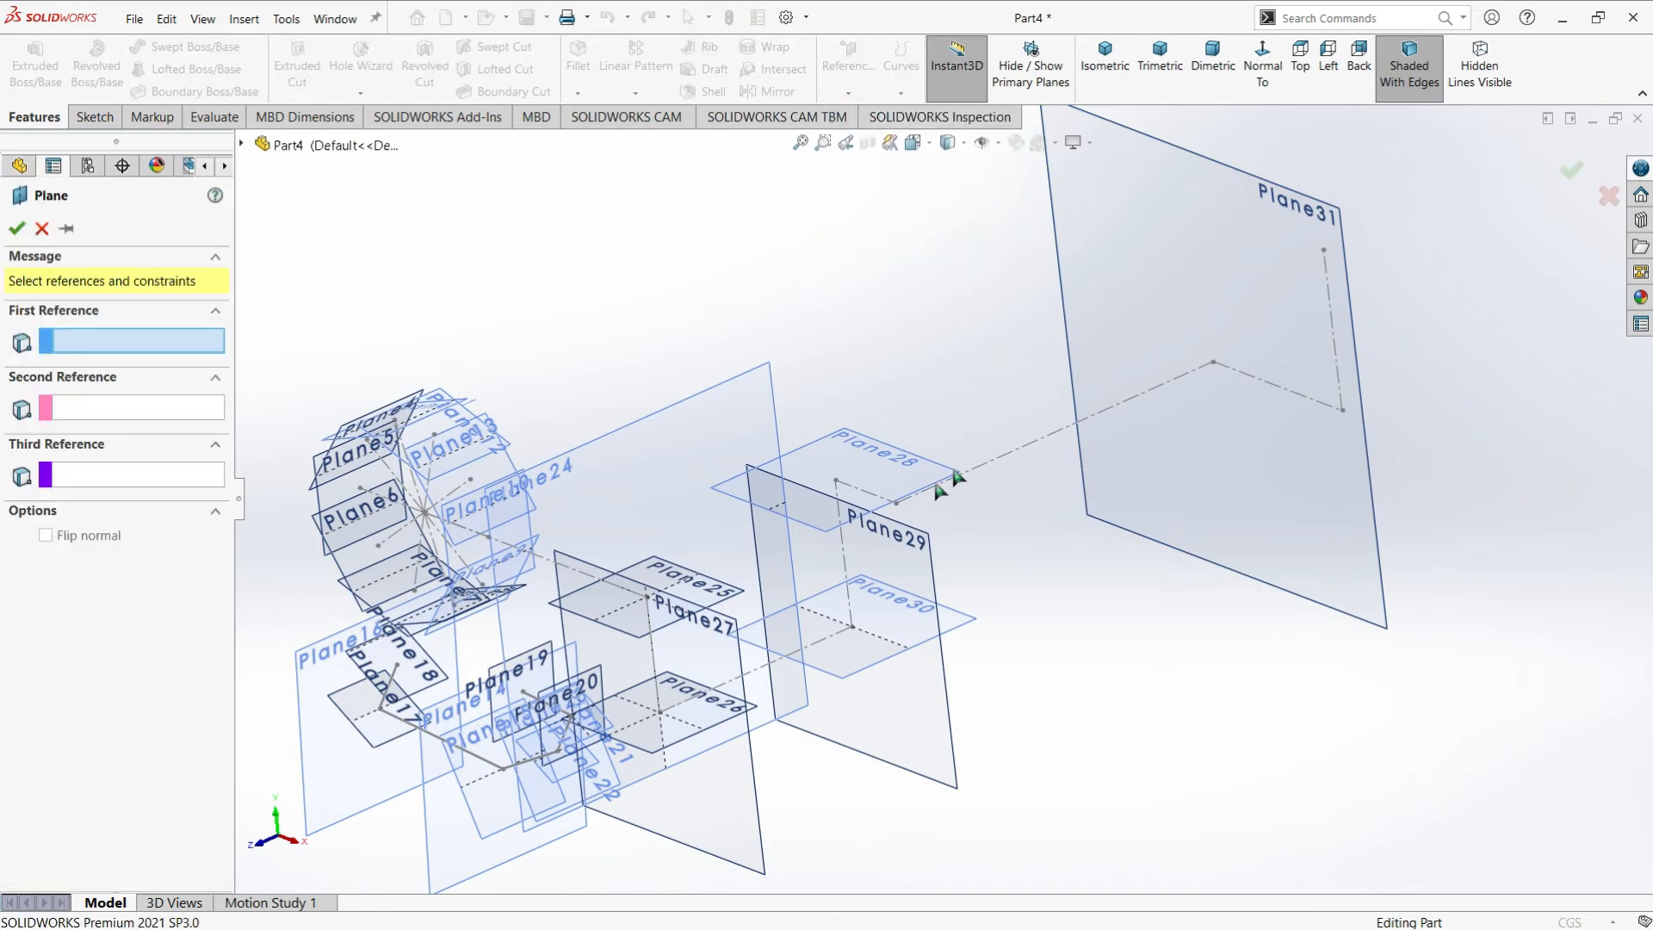
{"action": "left_click", "coordinate": [1227, 374]}
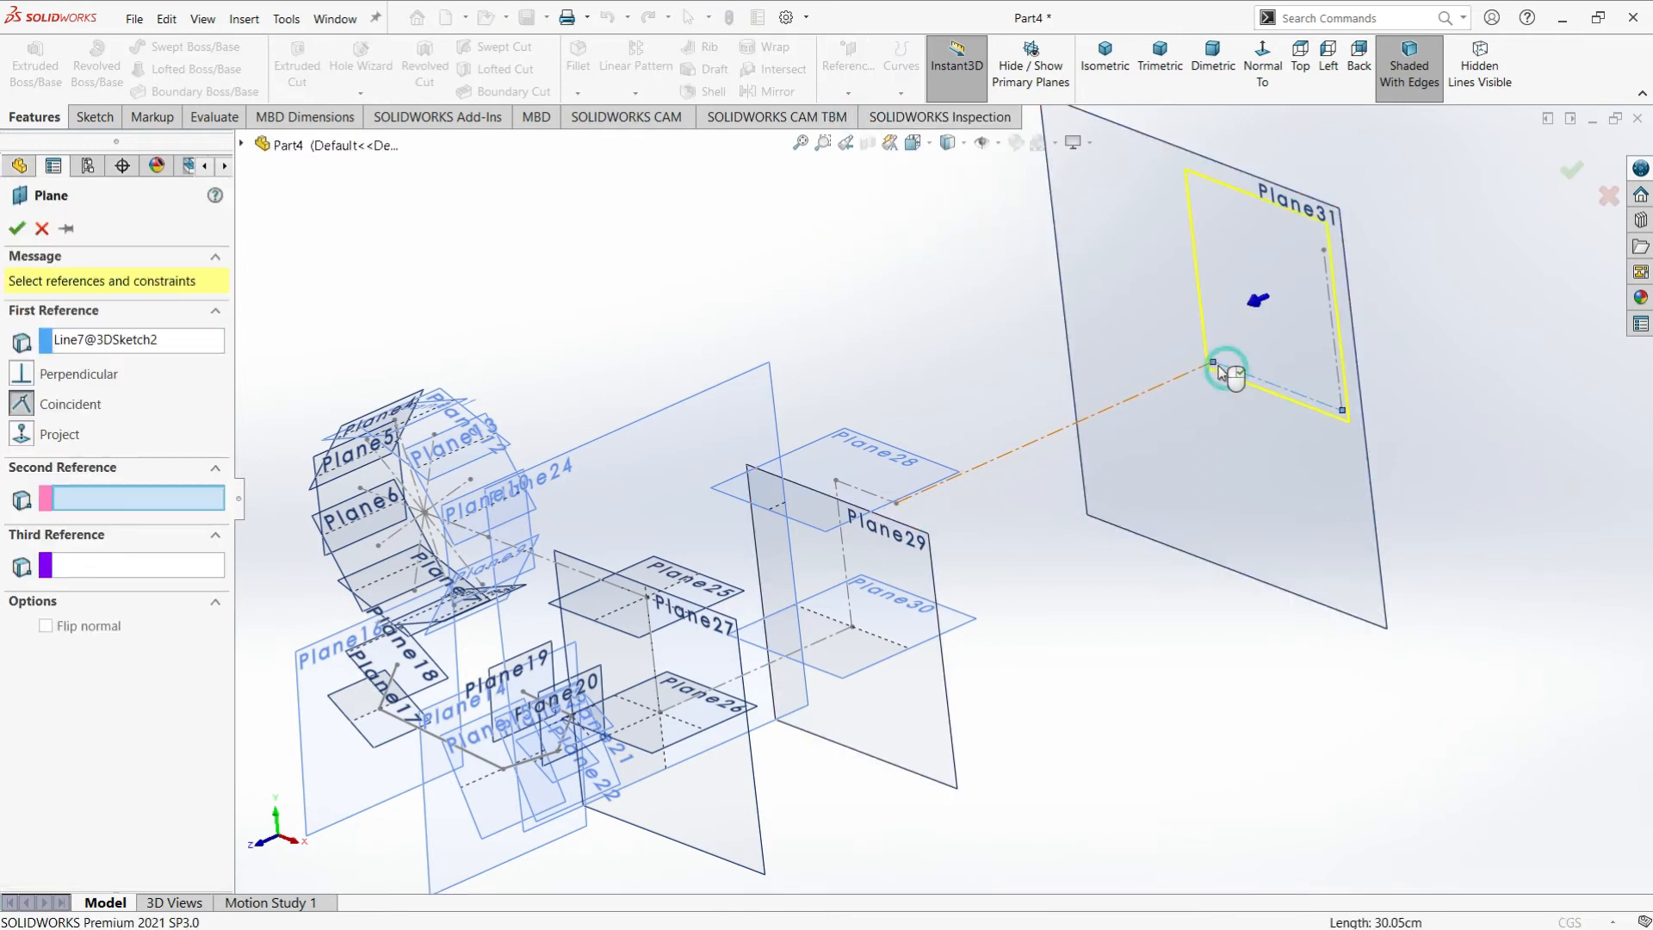
{"action": "left_click", "coordinate": [1214, 364]}
{"action": "left_click", "coordinate": [16, 228]}
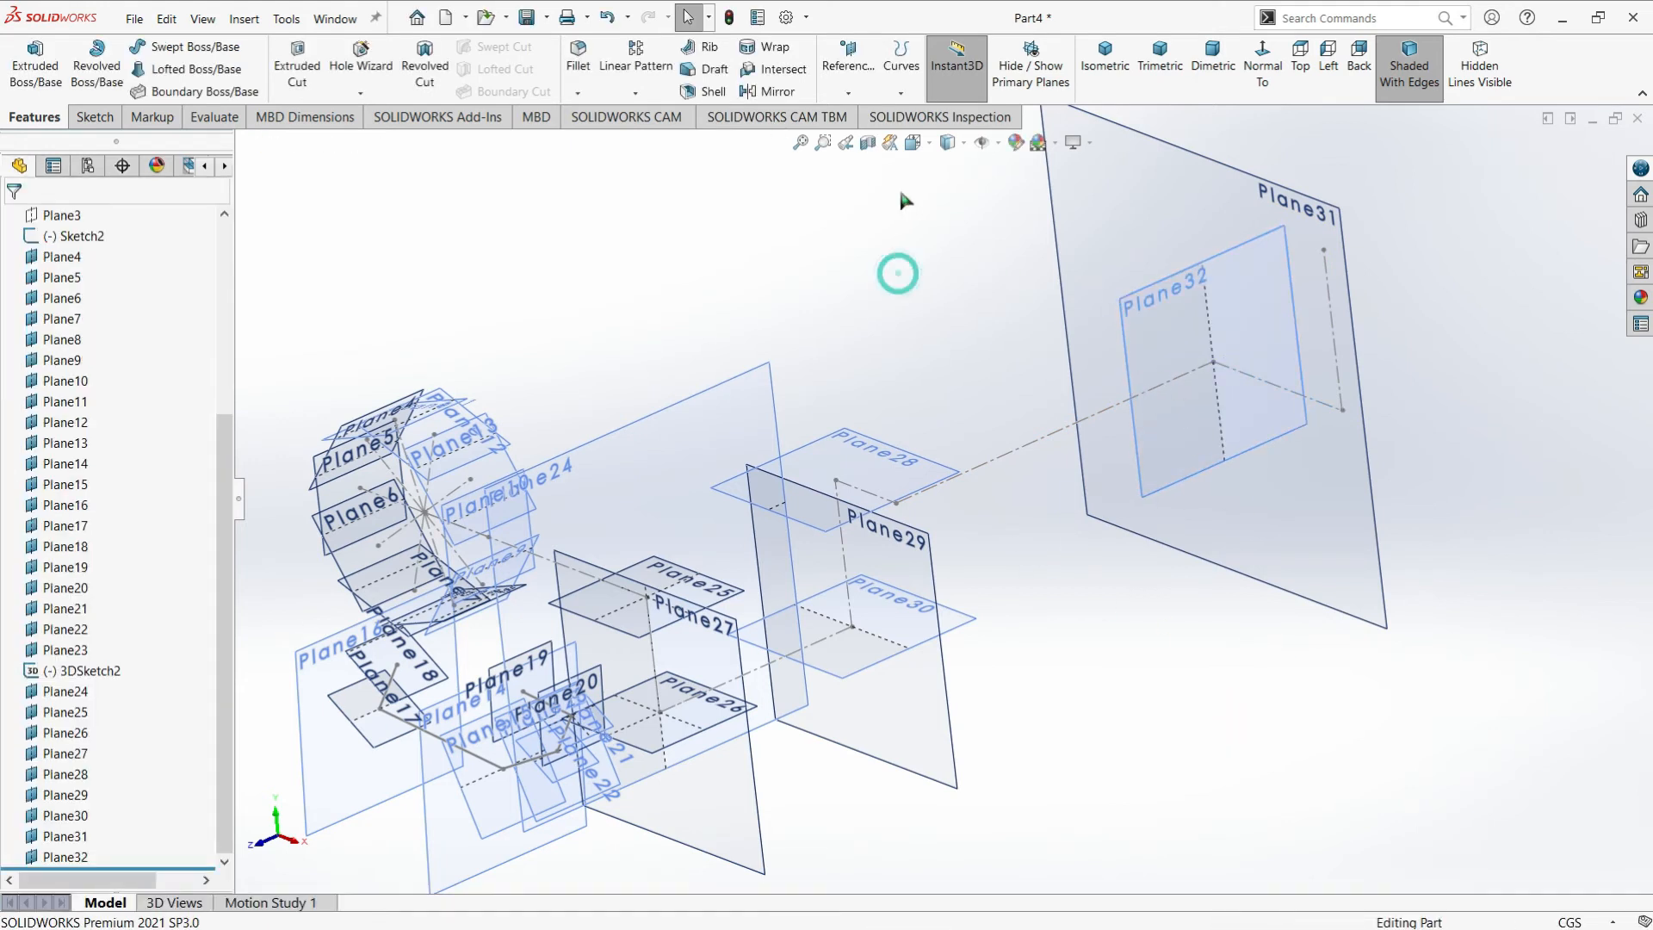
Create a reference plane perpendicular to the last vertical centerline of the 3D sketch, through its upper endpoint
{"action": "left_click", "coordinate": [853, 77]}
{"action": "left_click", "coordinate": [859, 115]}
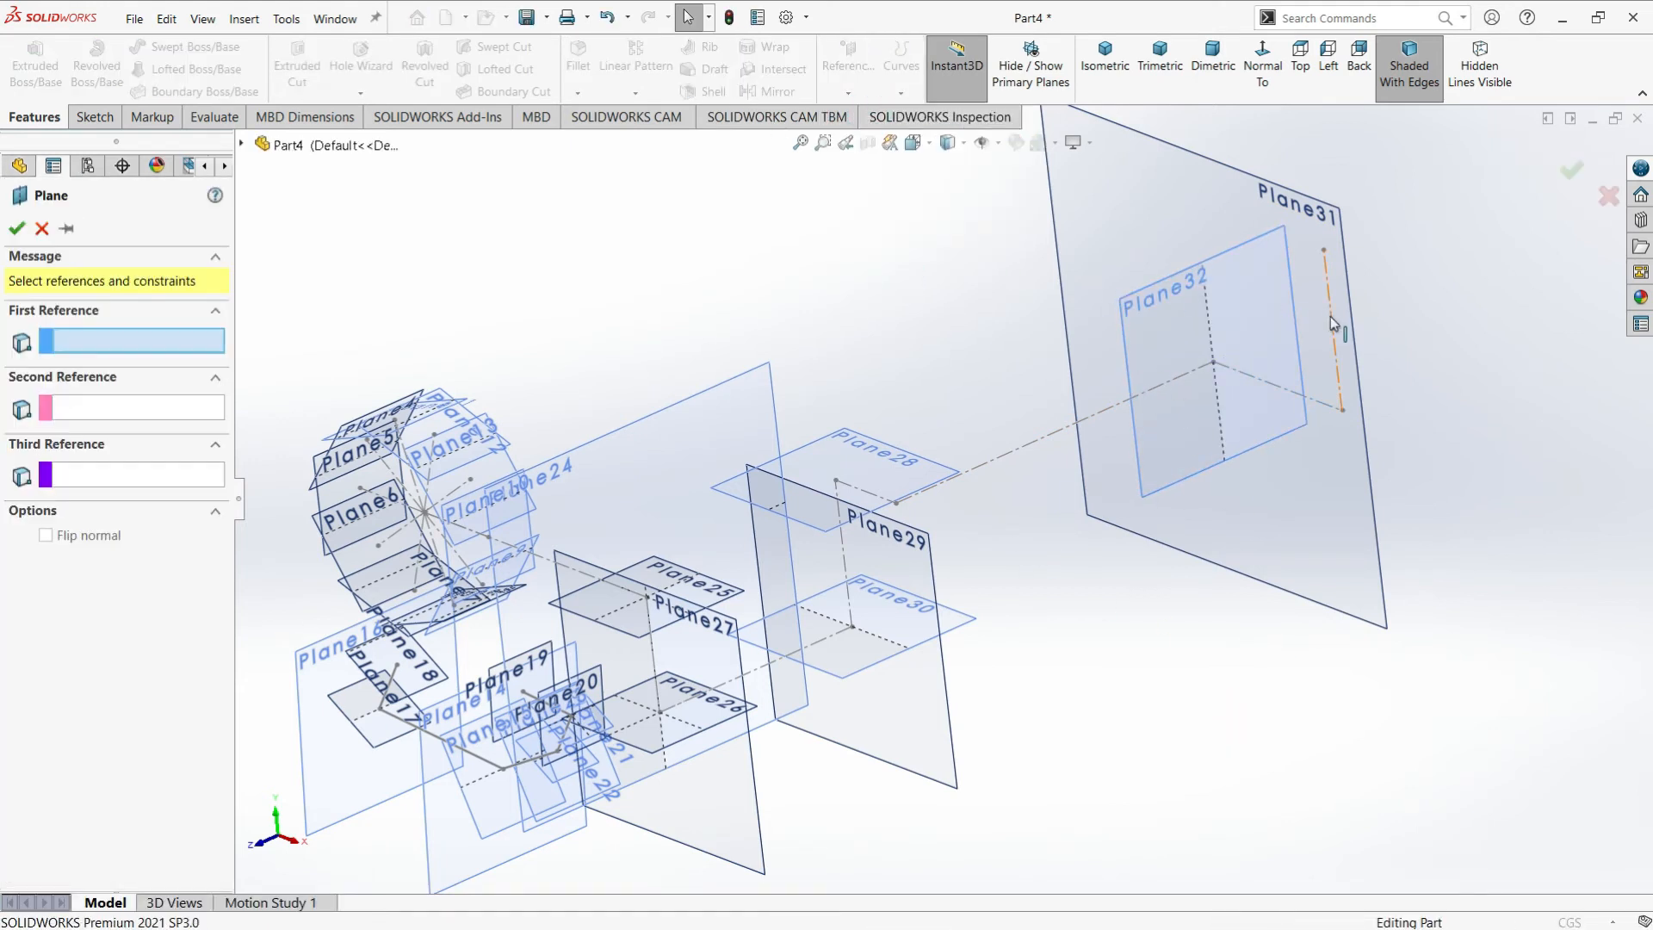
{"action": "left_click", "coordinate": [1326, 280]}
{"action": "left_click", "coordinate": [1324, 249]}
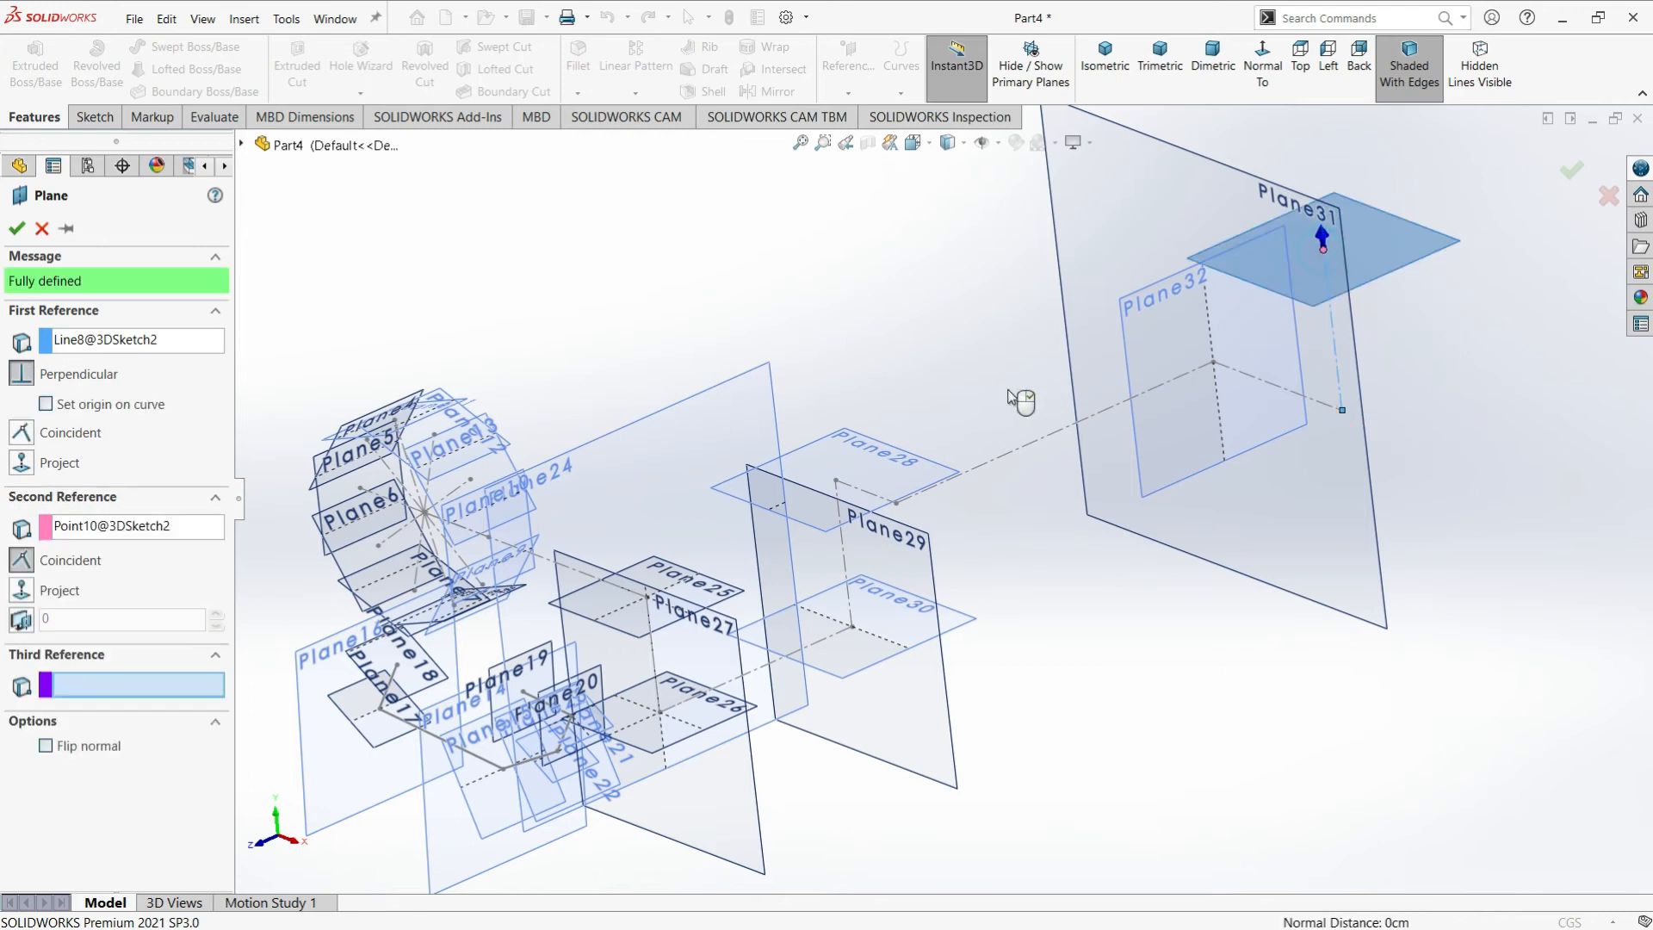
{"action": "left_click", "coordinate": [17, 229]}
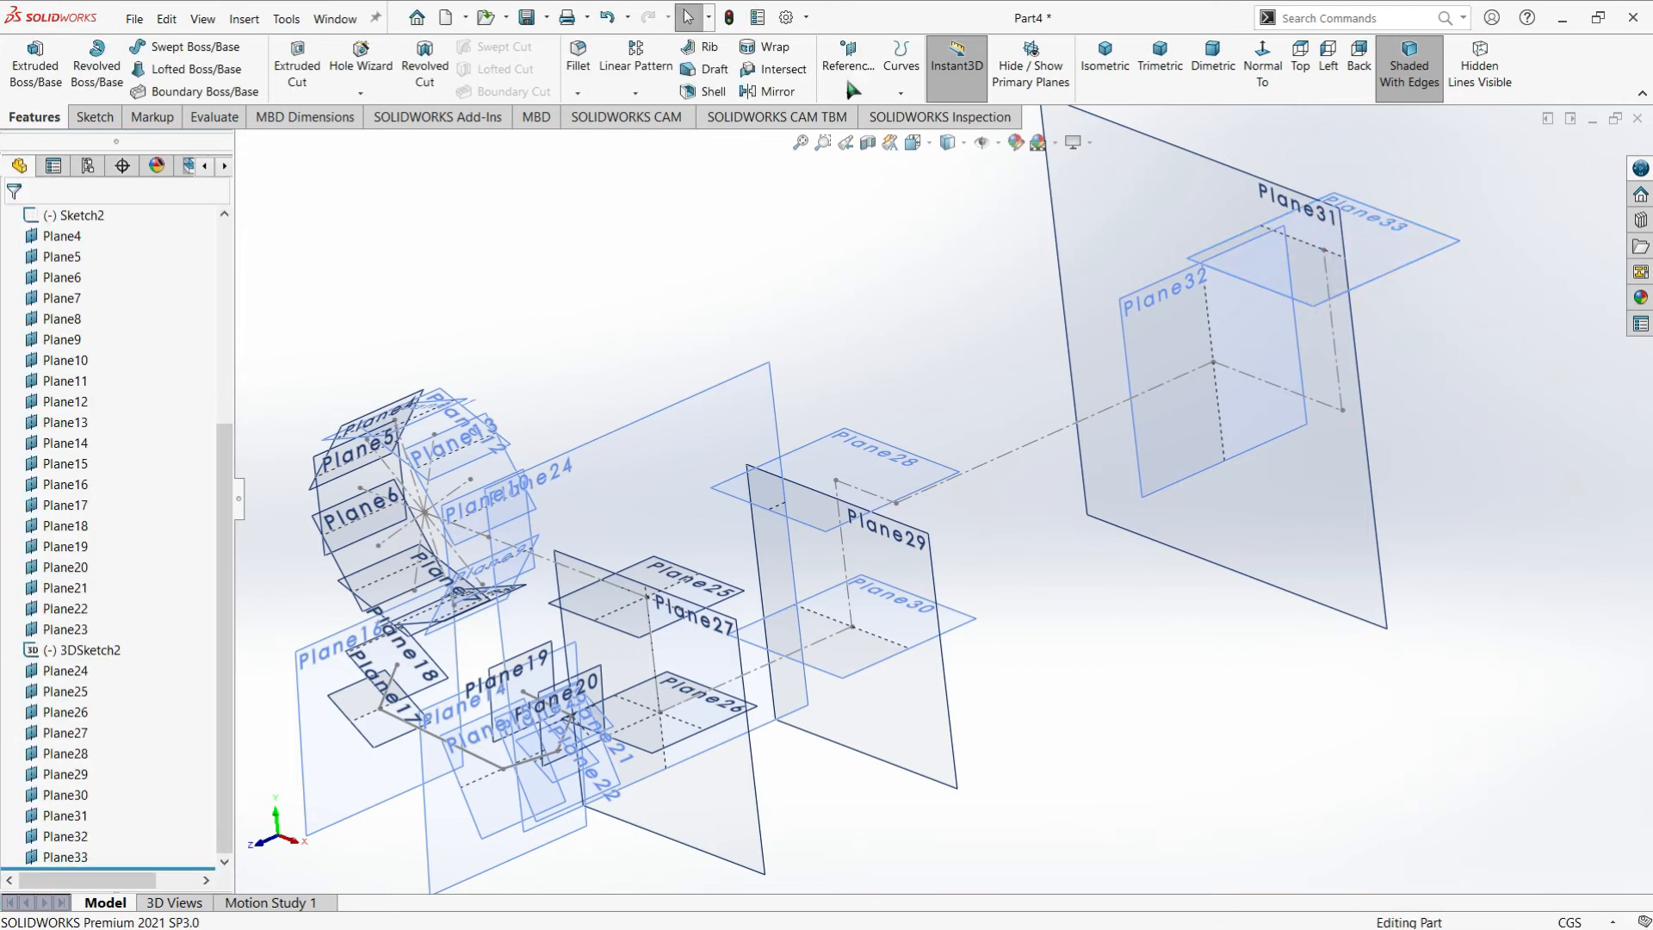
Create a reference plane perpendicular to the seventh 3D-sketch centerline, through the endpoint it shares with the last vertical centerline
{"action": "left_click", "coordinate": [853, 78]}
{"action": "left_click", "coordinate": [860, 112]}
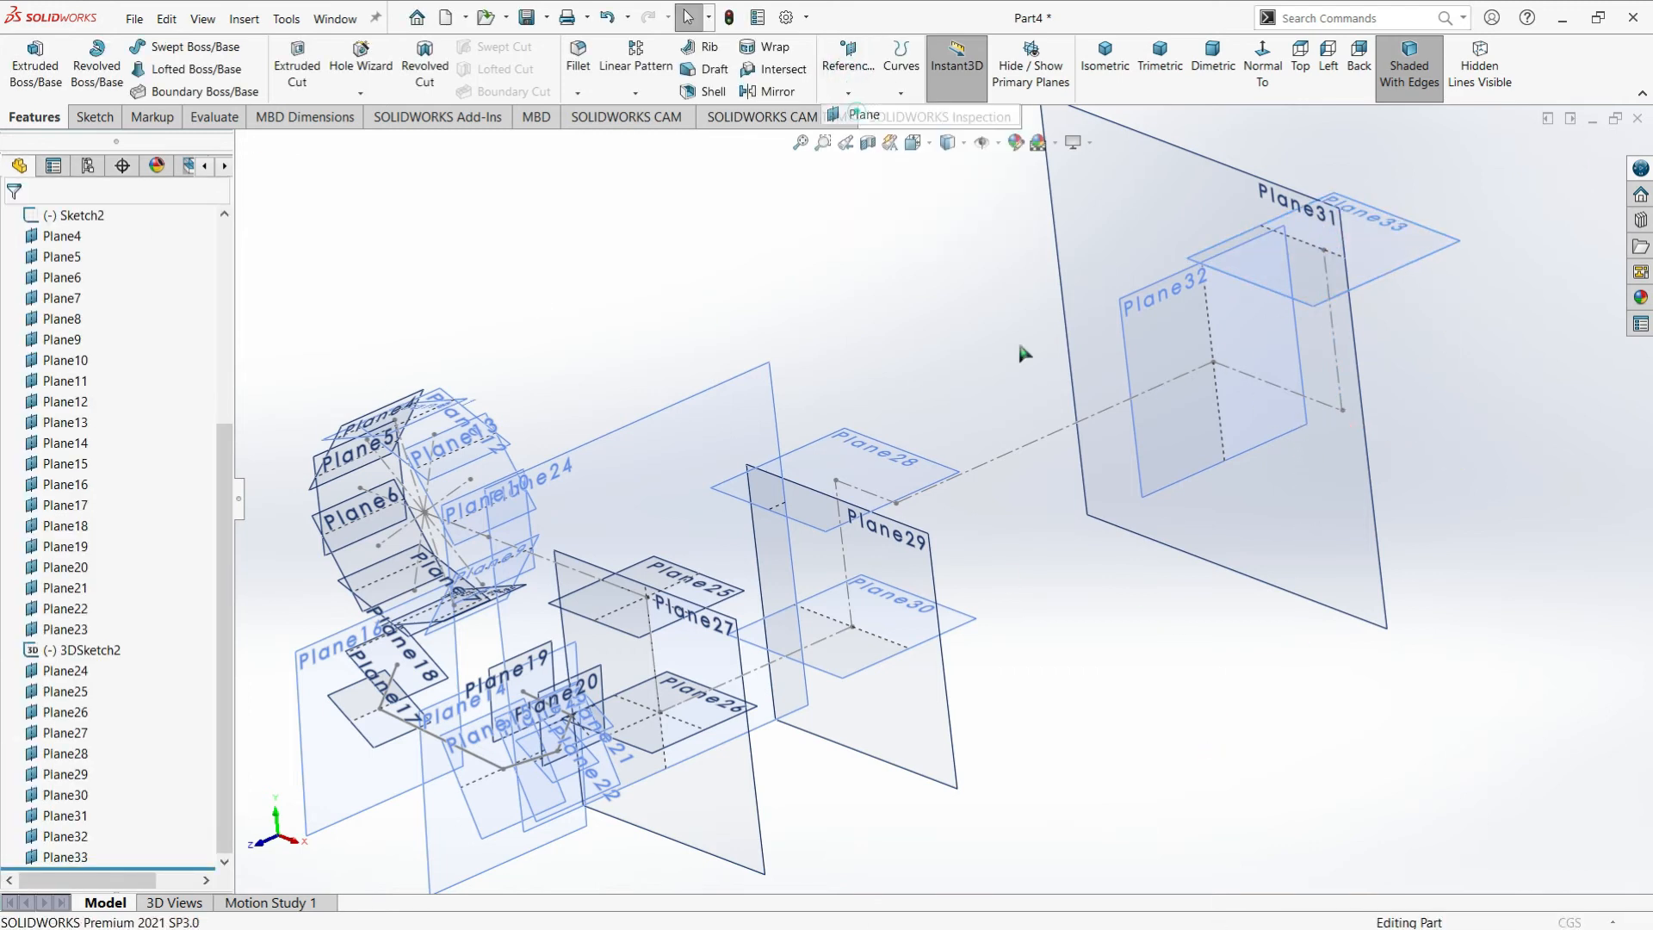
{"action": "left_click", "coordinate": [1317, 401]}
{"action": "left_click", "coordinate": [1342, 411]}
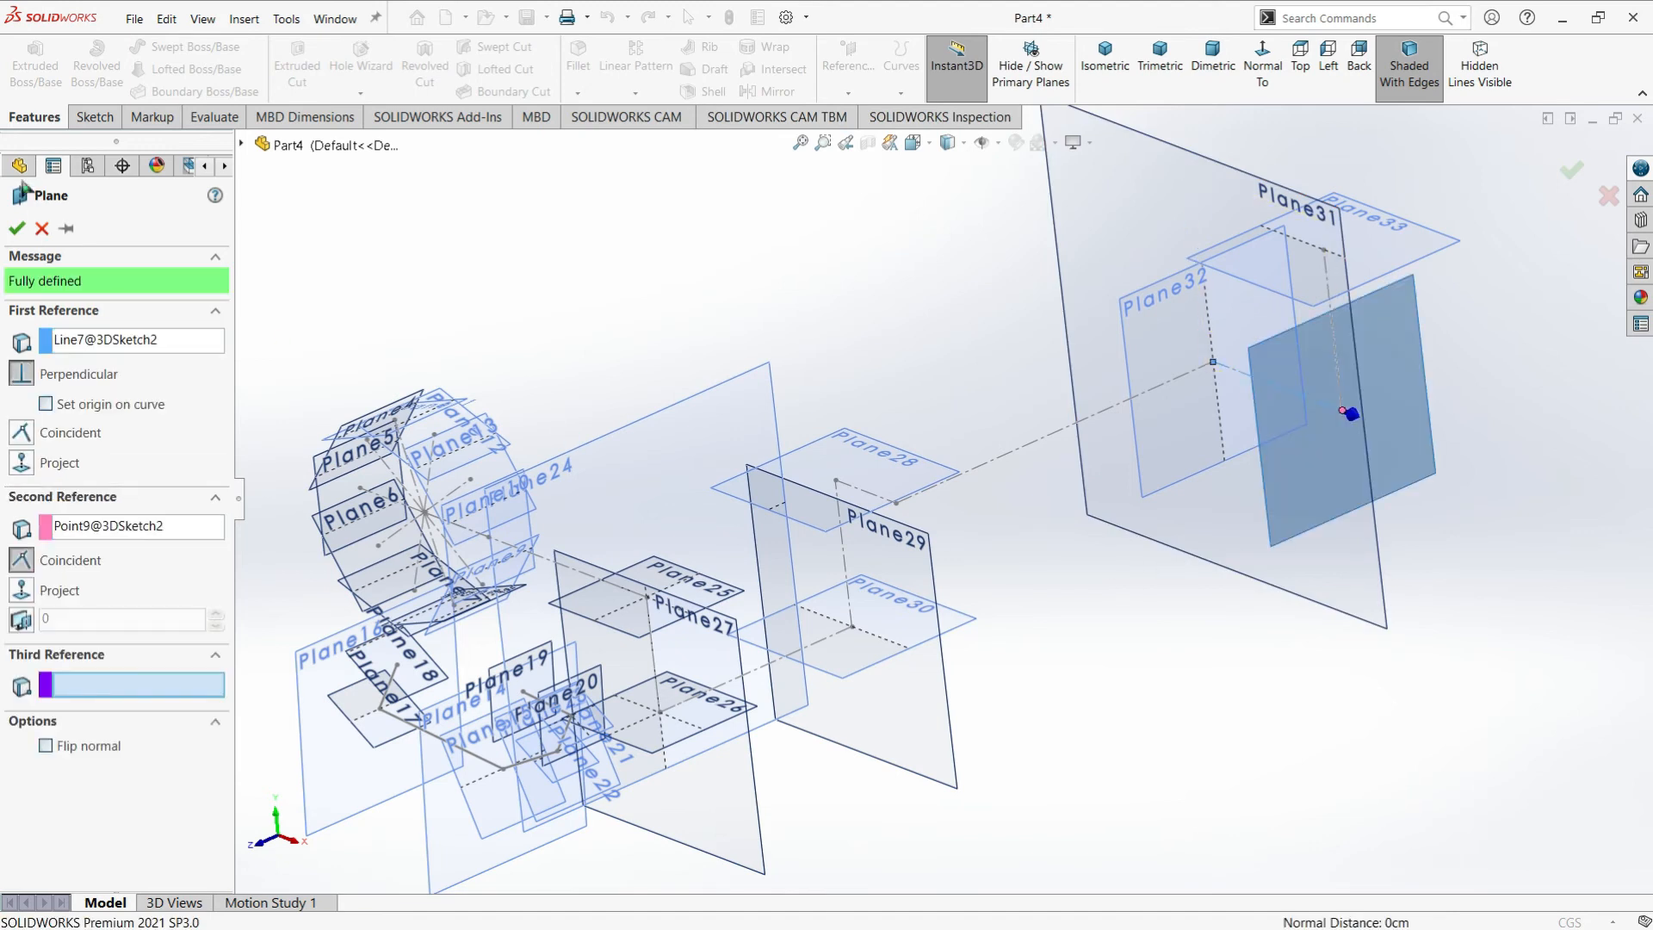
{"action": "left_click", "coordinate": [16, 228]}
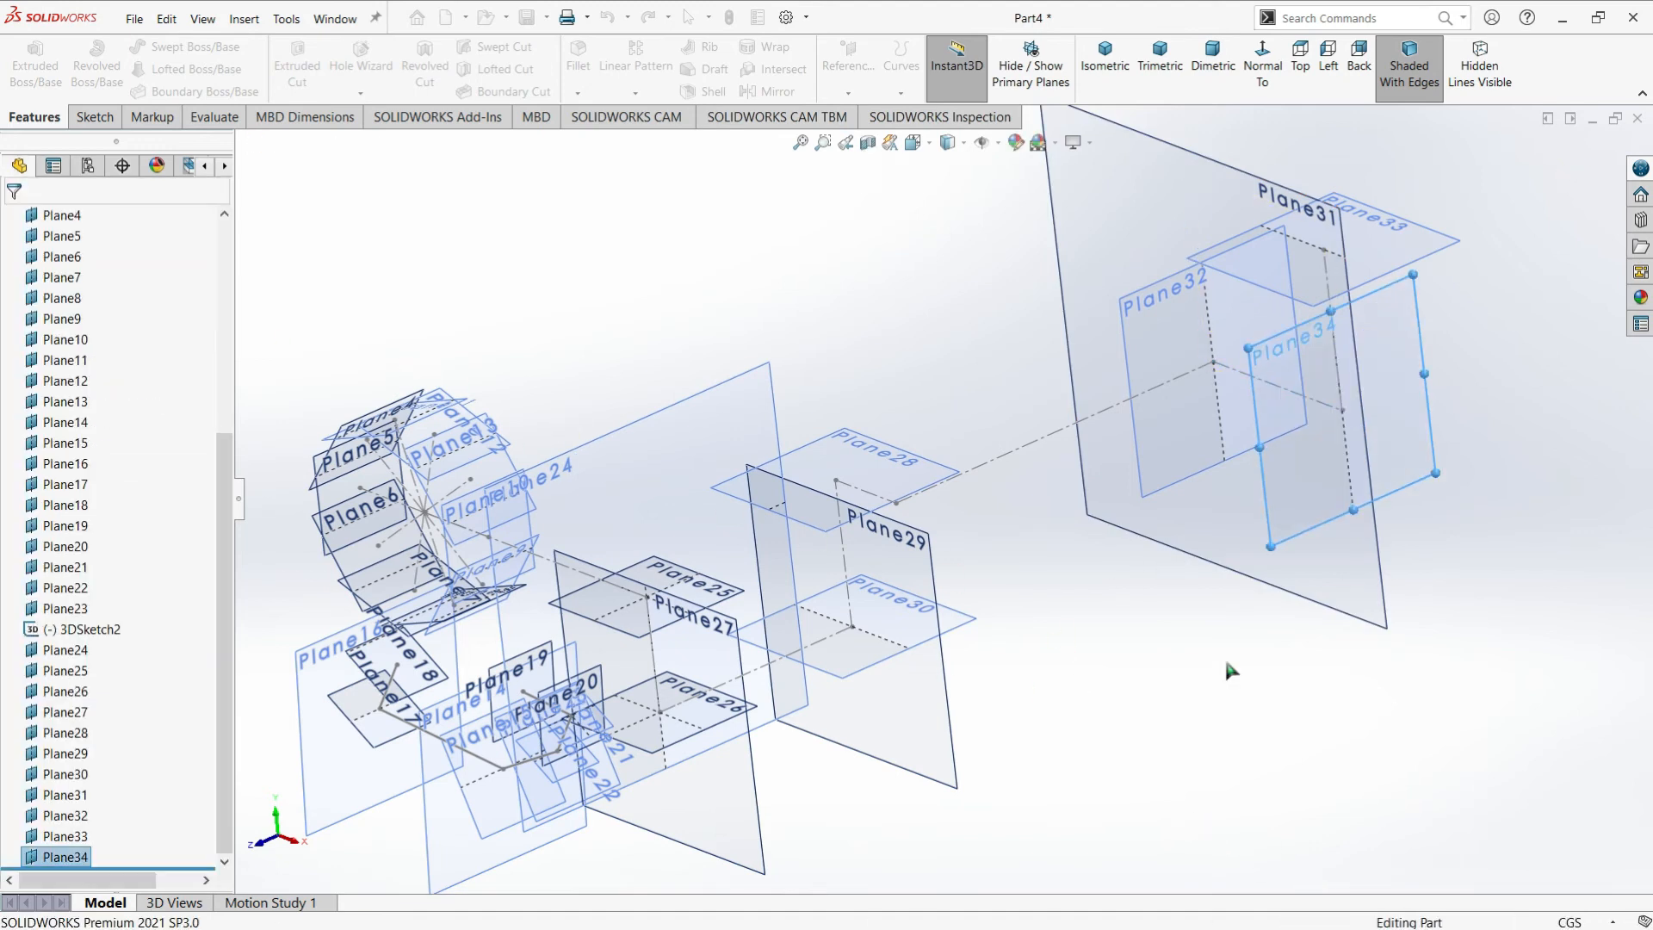
Create a reference plane perpendicular to the last vertical centerline of the 3D sketch, through its lower endpoint
{"action": "left_click", "coordinate": [850, 73]}
{"action": "left_click", "coordinate": [866, 112]}
{"action": "left_click", "coordinate": [1344, 414]}
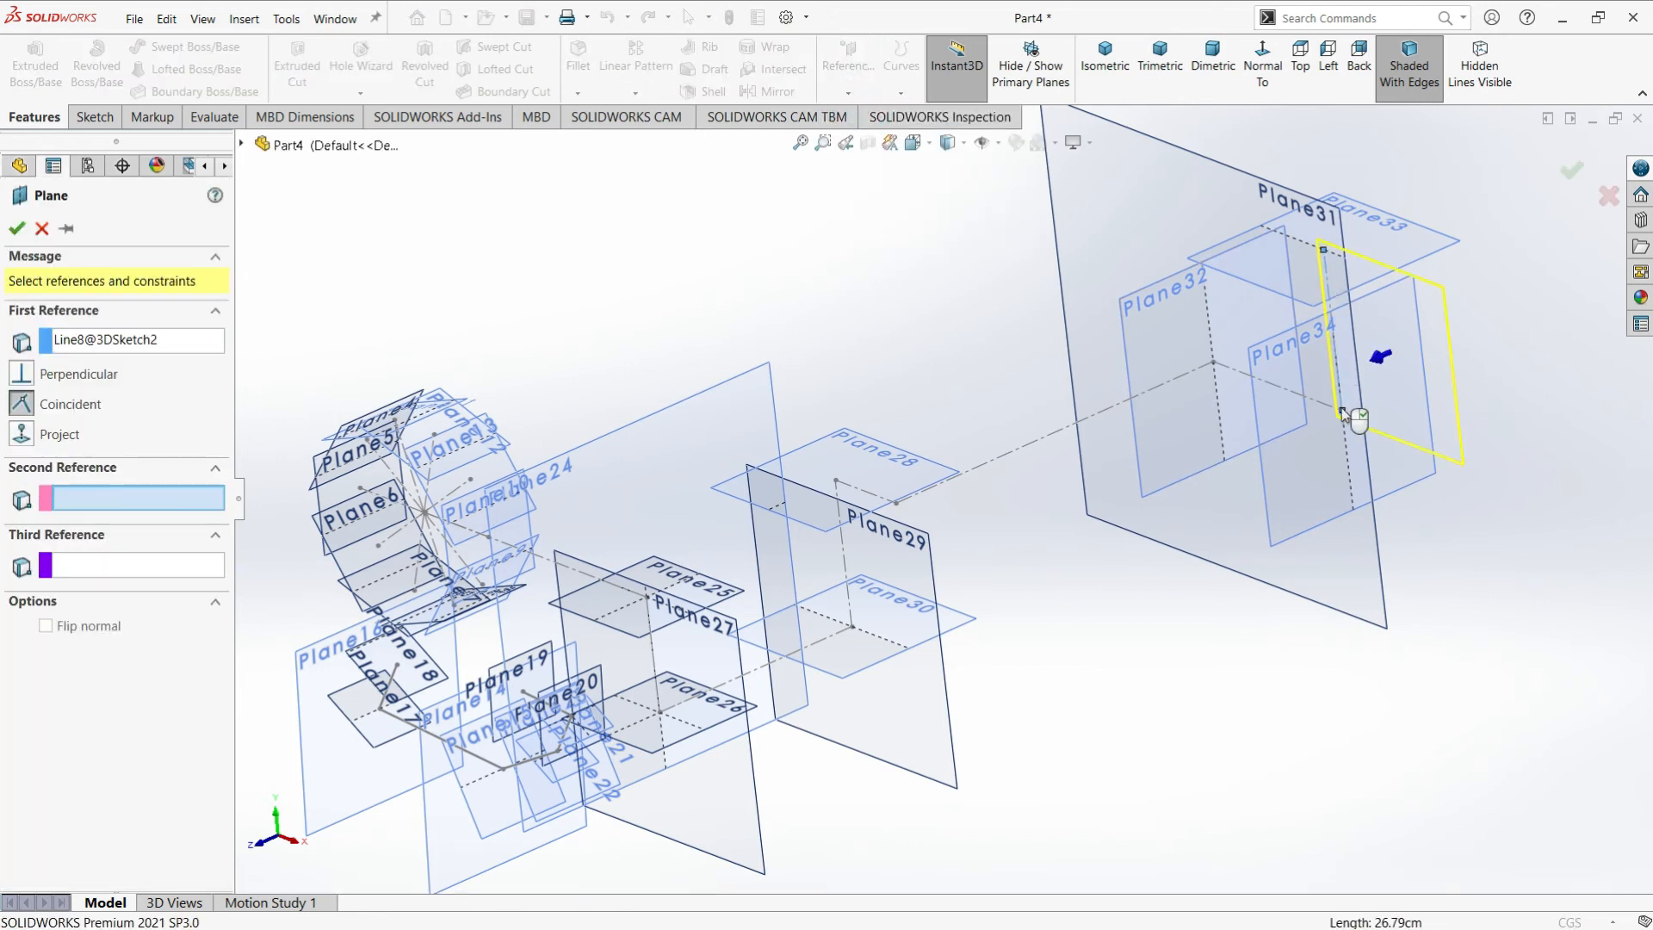
{"action": "left_click", "coordinate": [1342, 410]}
{"action": "left_click", "coordinate": [17, 229]}
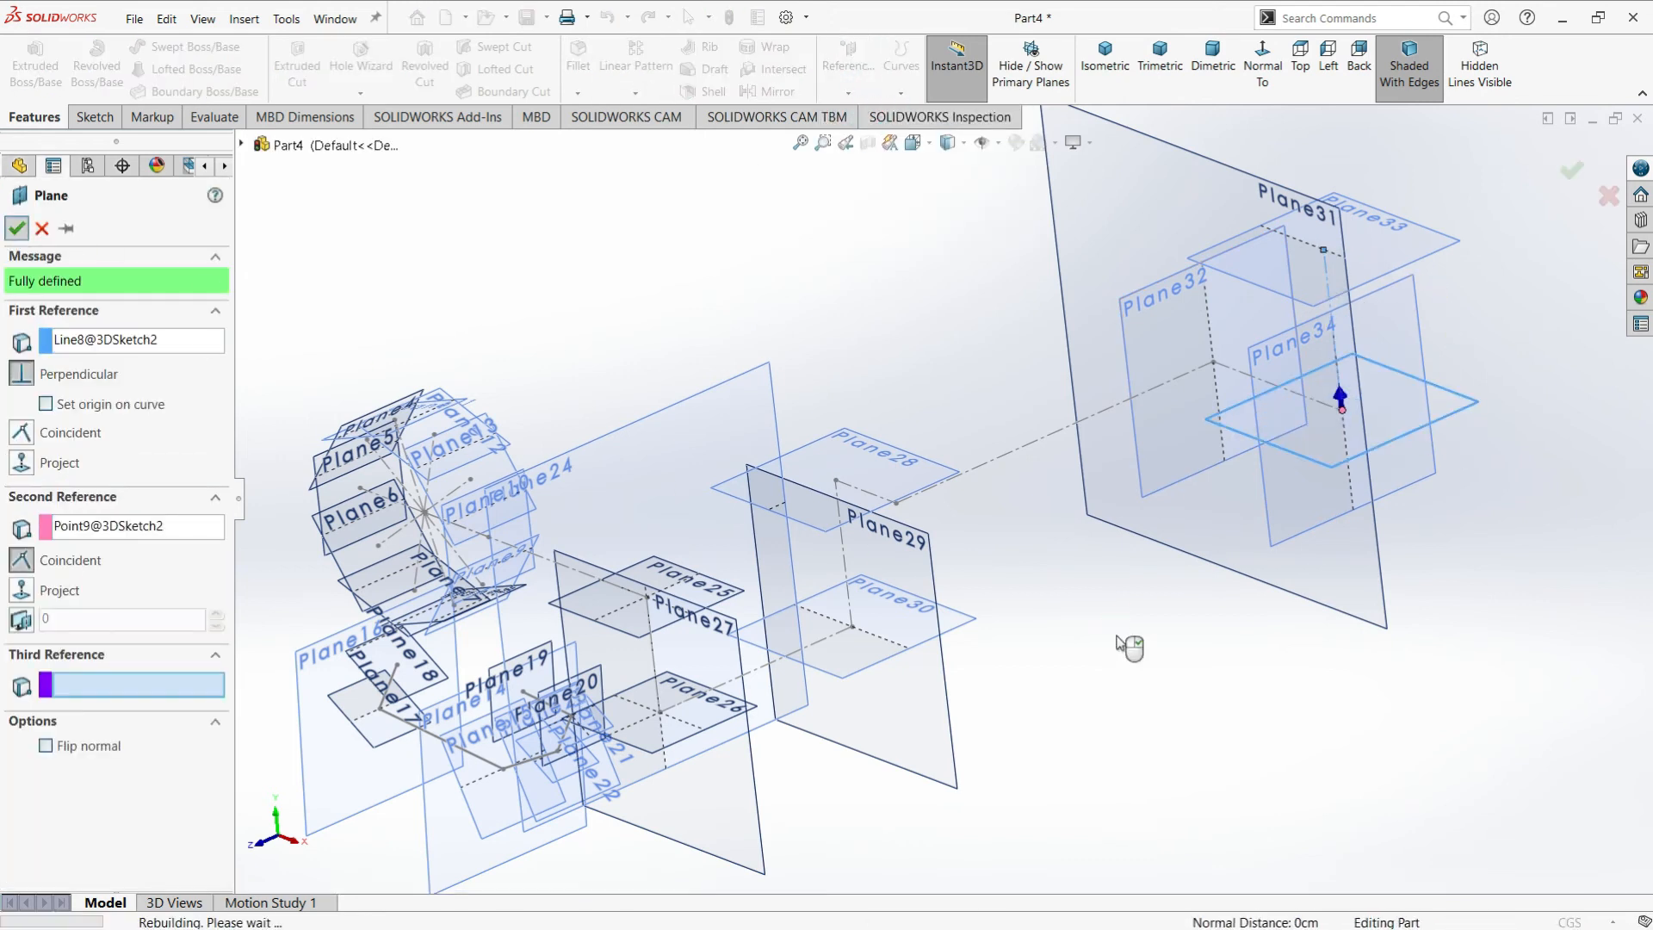
Create a reference plane coincident with both the long sixth and the adjoining seventh 3D-sketch centerlines
{"action": "scroll", "coordinate": [1059, 628], "scroll_direction": "up", "scroll_amount": 2}
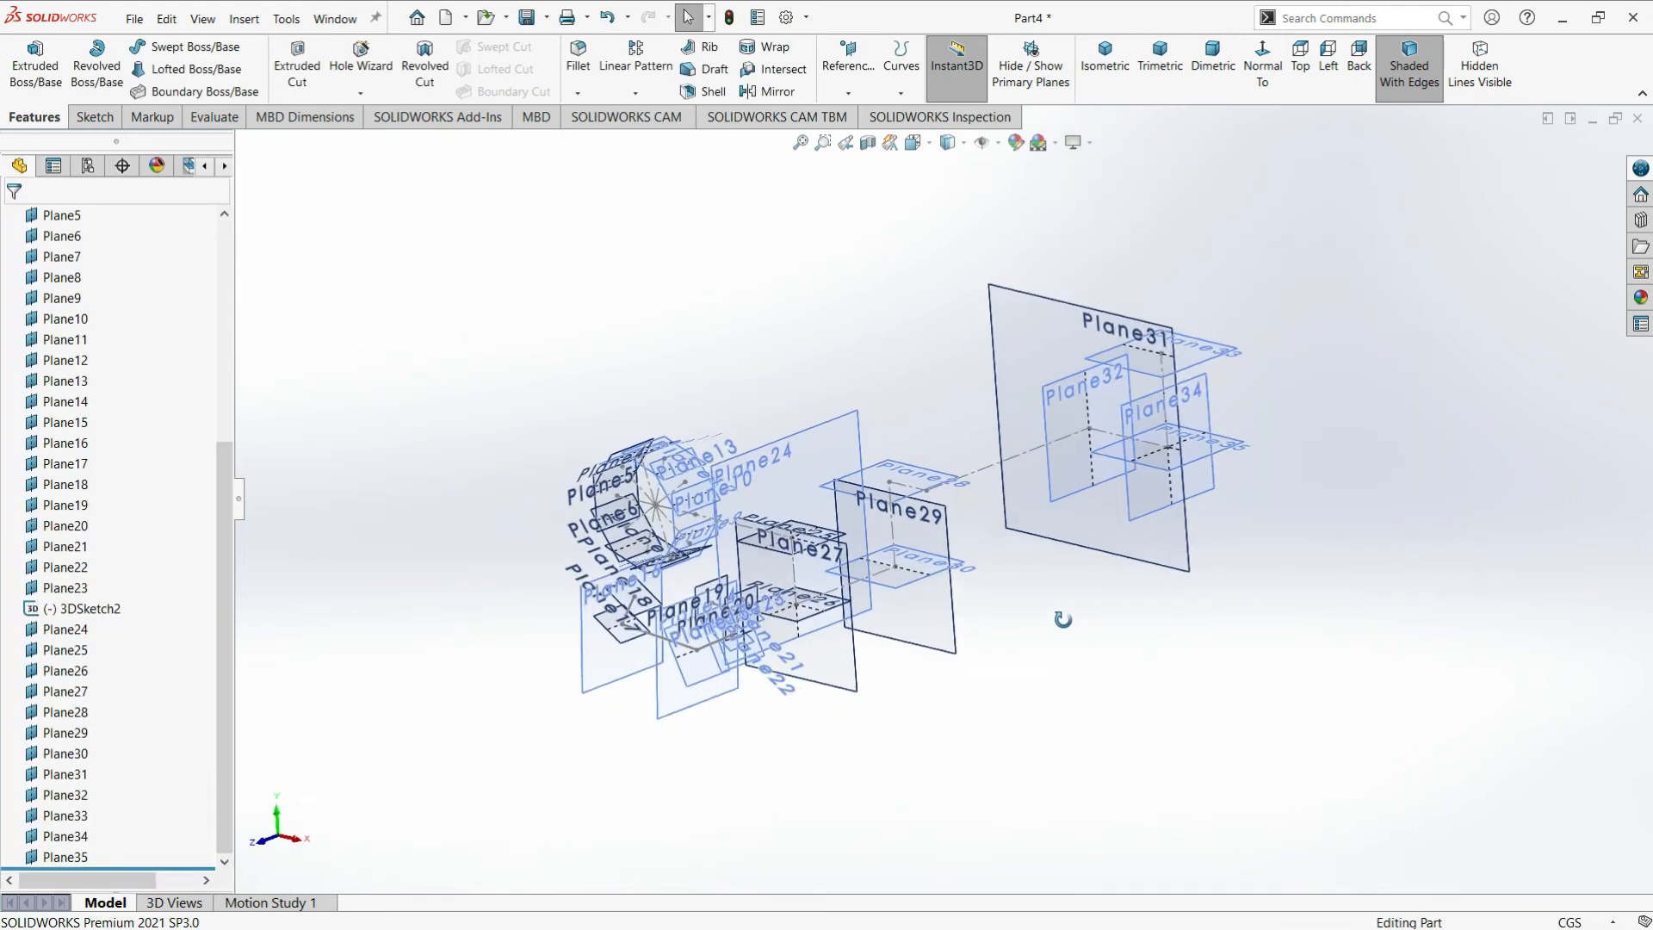
{"action": "scroll", "coordinate": [1031, 551], "scroll_direction": "down", "scroll_amount": 5}
{"action": "scroll", "coordinate": [1046, 654], "scroll_direction": "up", "scroll_amount": 3}
{"action": "middle_click_drag", "start_coordinate": [1005, 590], "coordinate": [1070, 626]}
{"action": "scroll", "coordinate": [1078, 496], "scroll_direction": "down", "scroll_amount": 2}
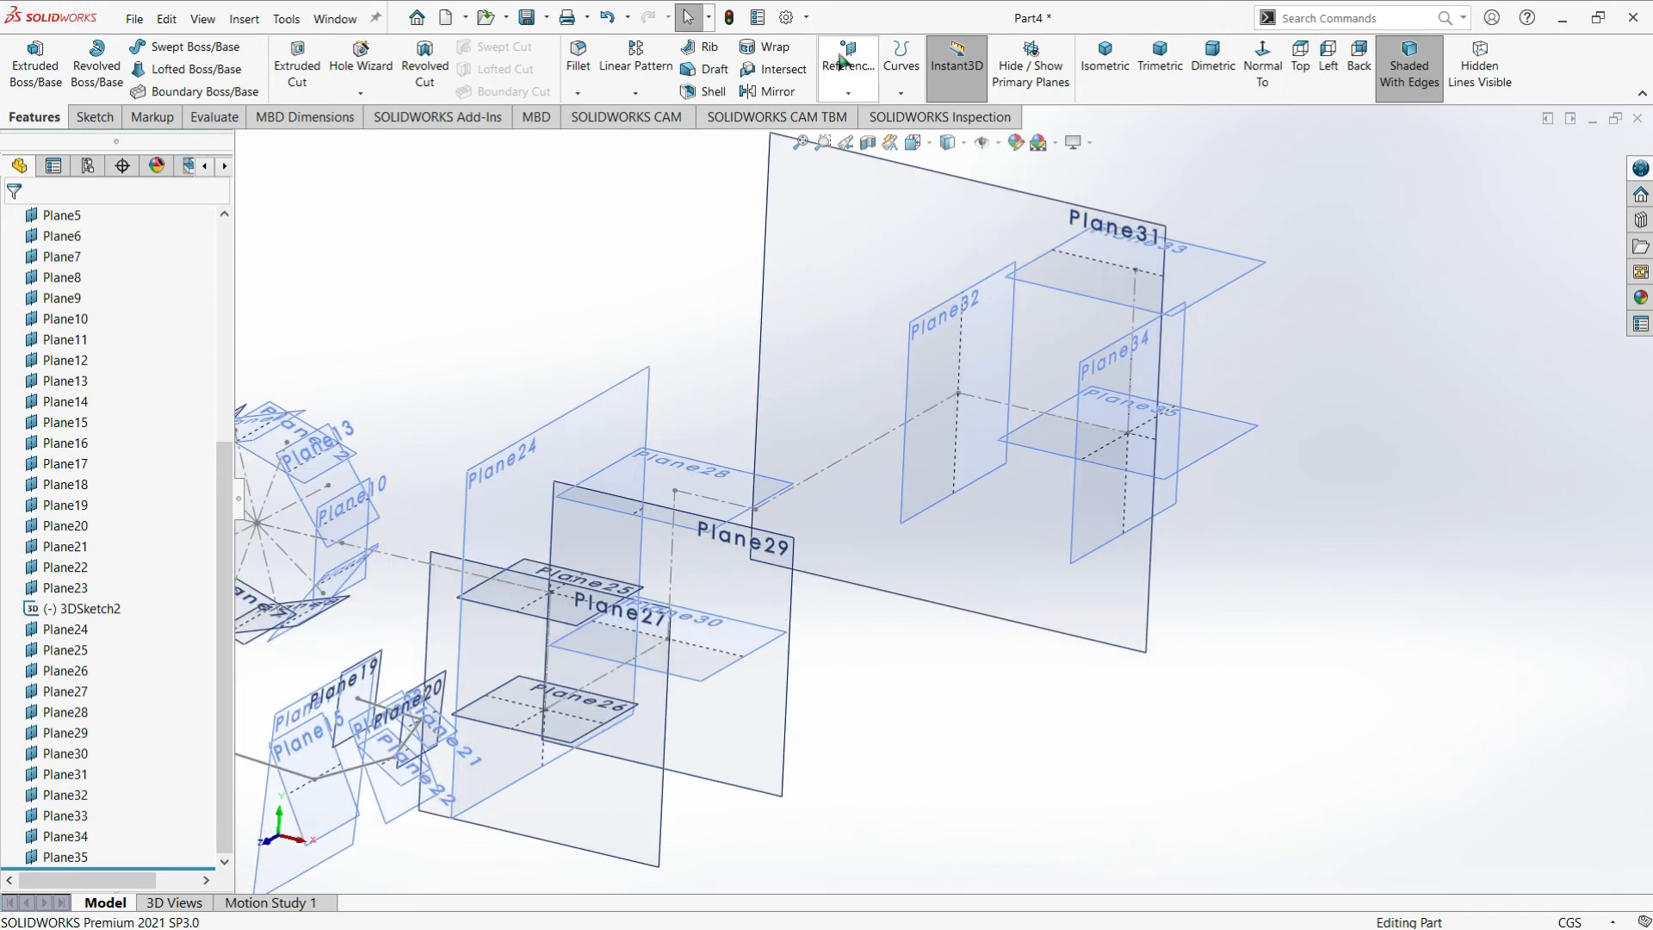
{"action": "left_click", "coordinate": [841, 61]}
{"action": "left_click", "coordinate": [865, 121]}
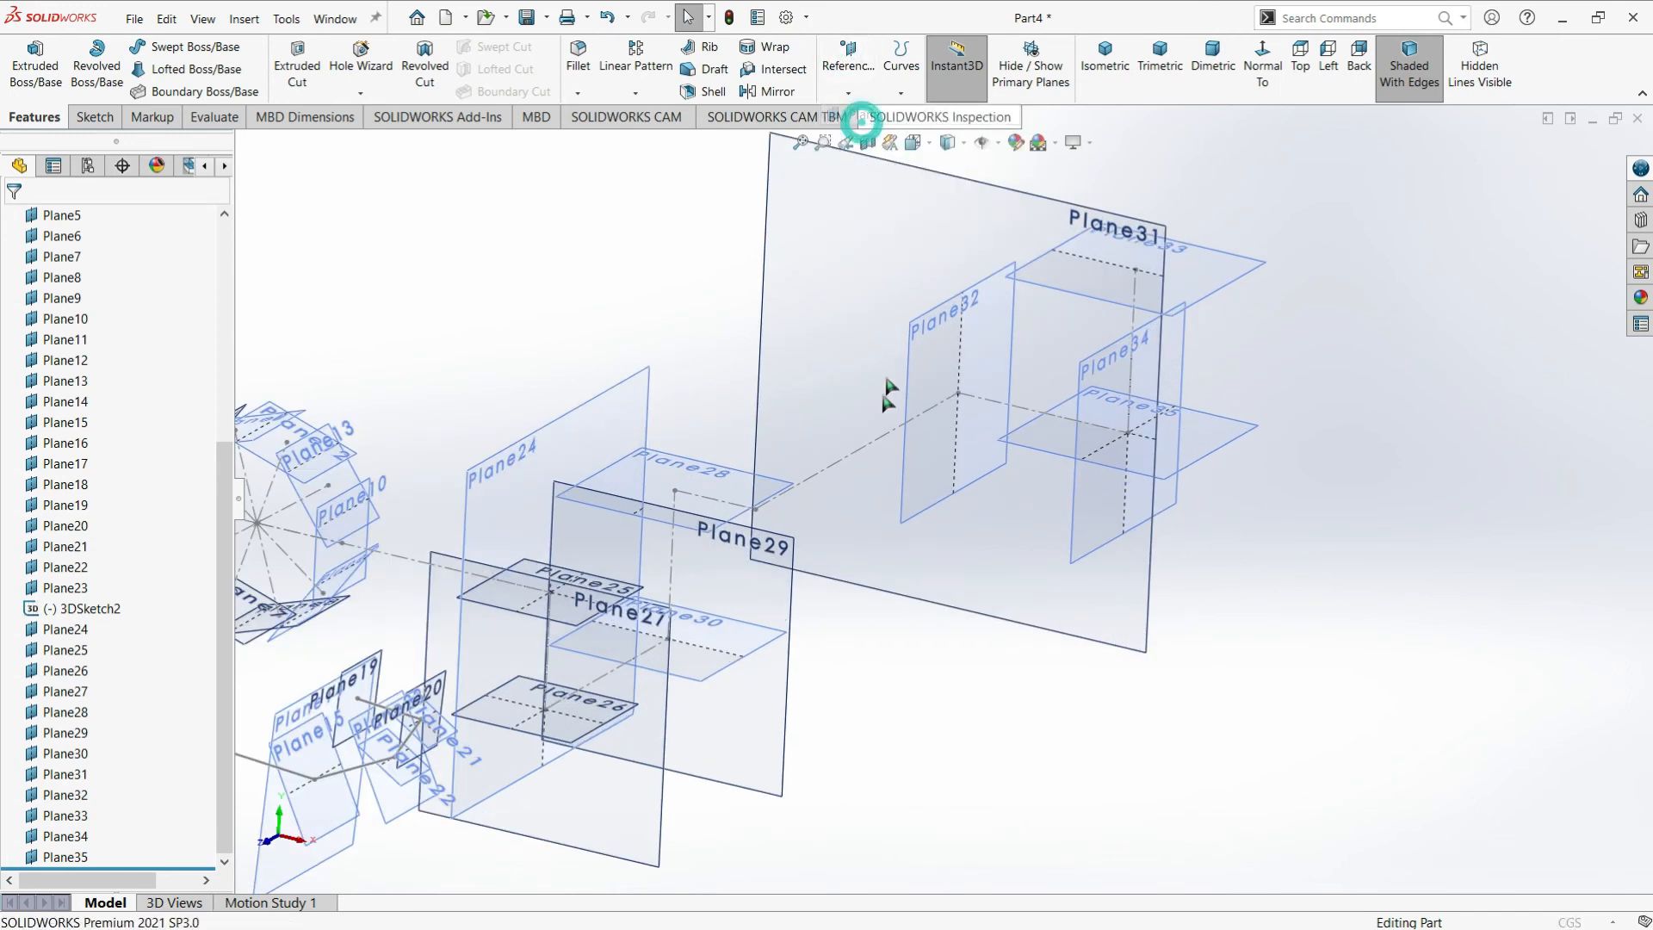
{"action": "left_click", "coordinate": [875, 443]}
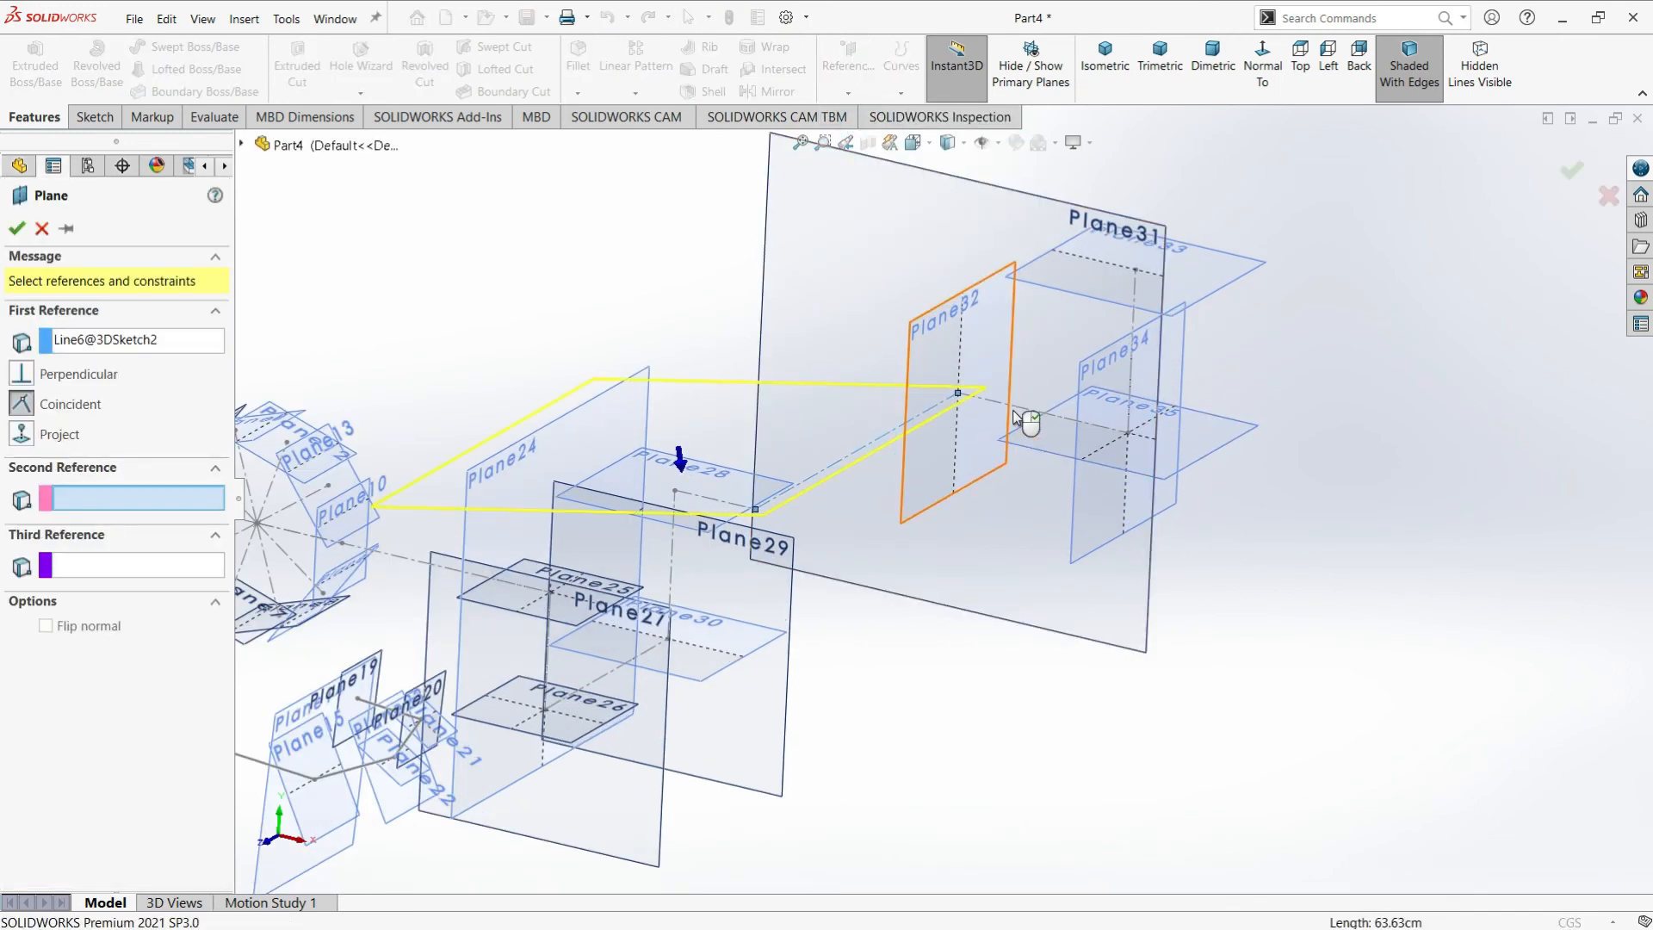
{"action": "left_click", "coordinate": [1016, 409]}
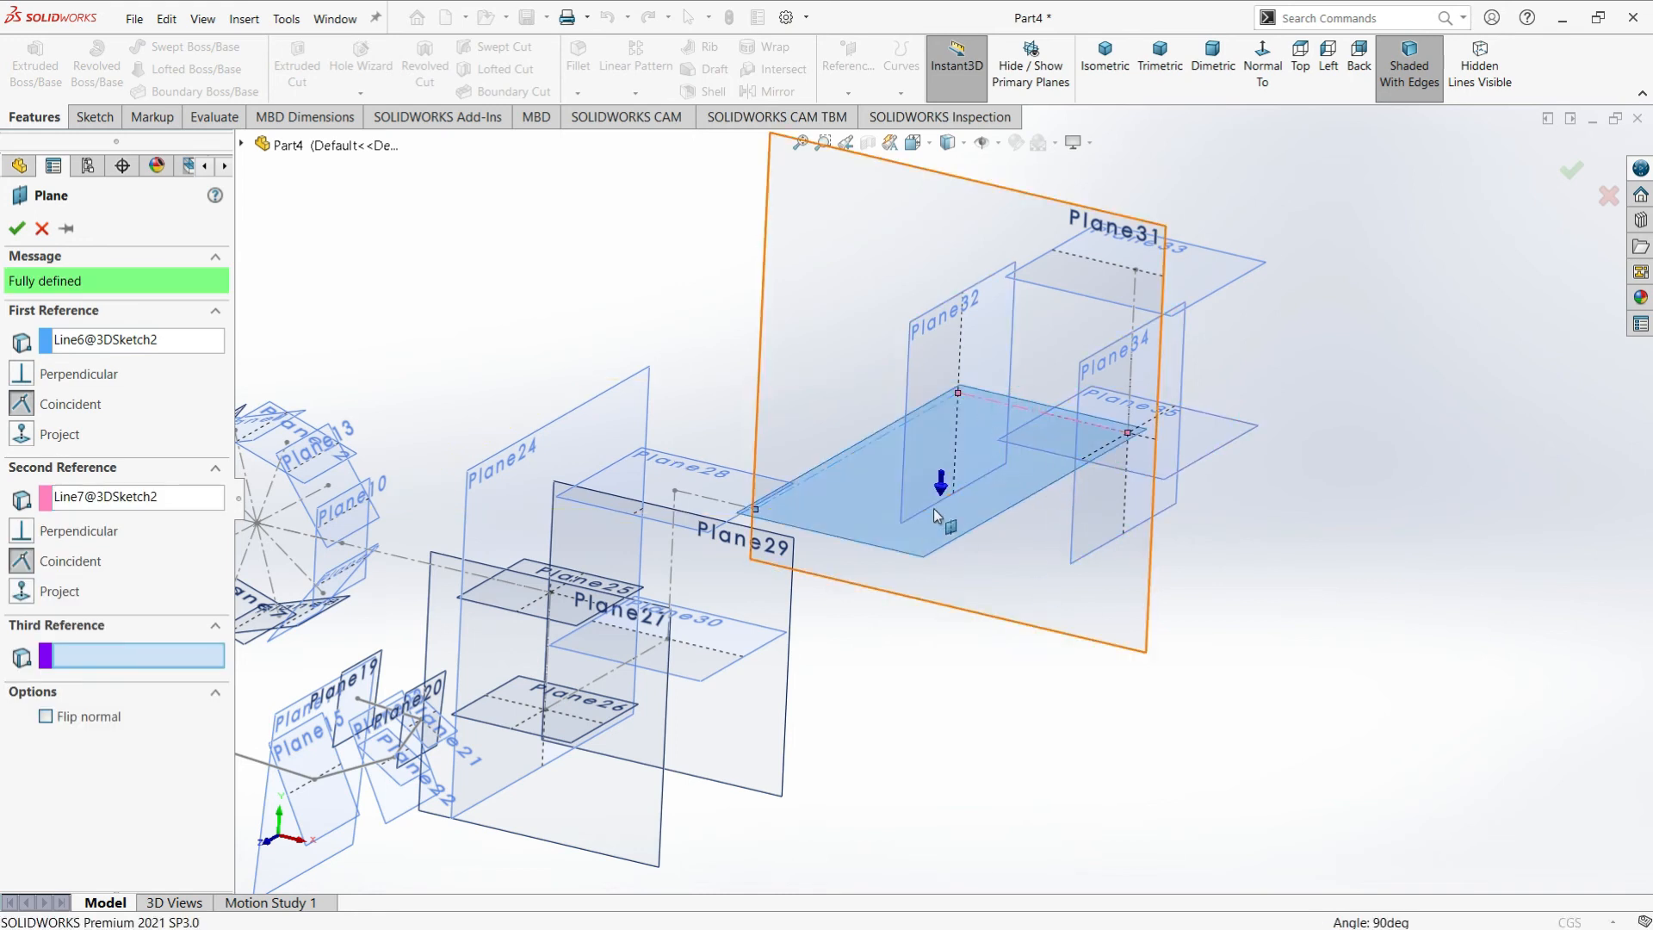
{"action": "left_click", "coordinate": [17, 231]}
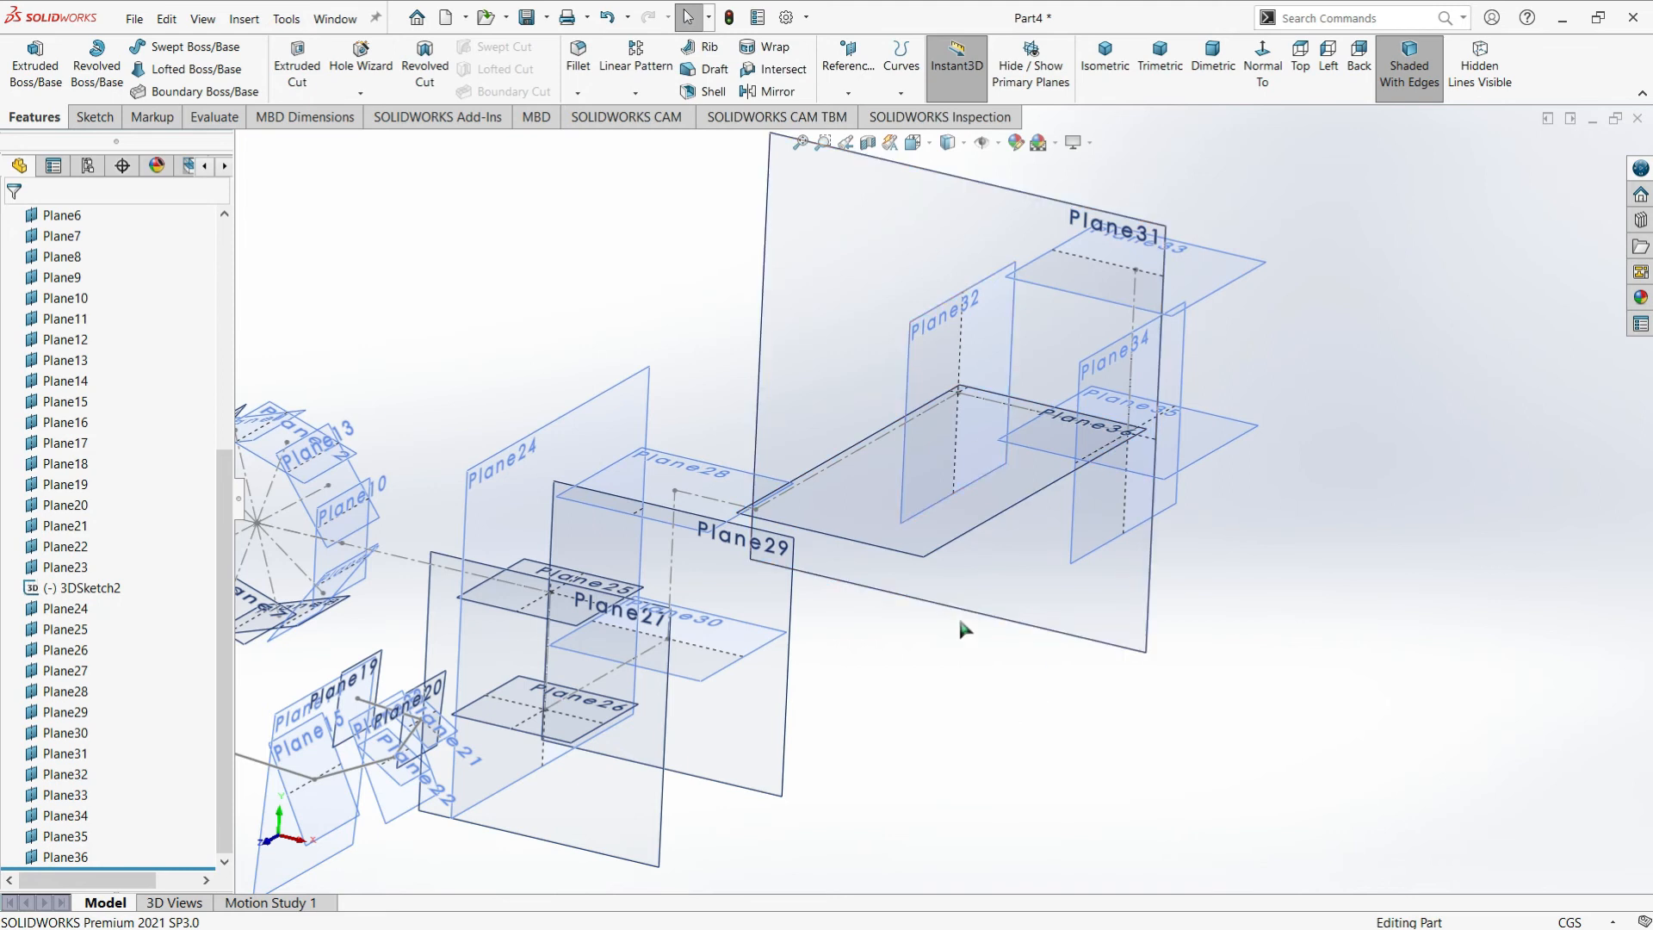
{"action": "left_click", "coordinate": [848, 92]}
{"action": "left_click", "coordinate": [887, 108]}
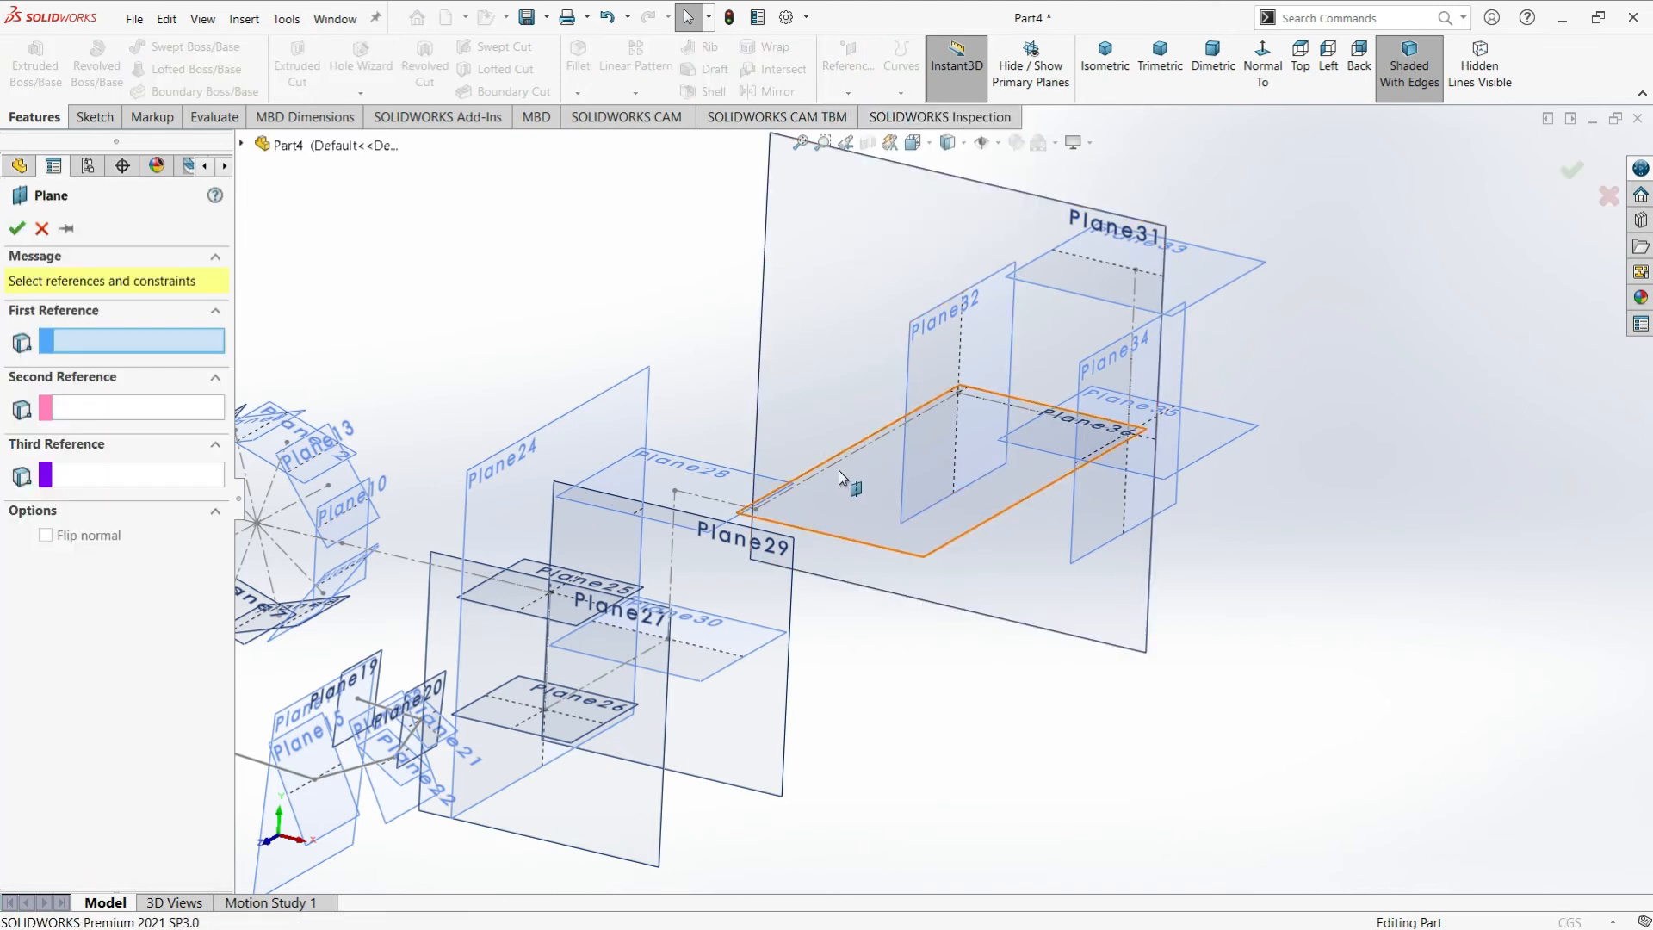
{"action": "left_click", "coordinate": [880, 443]}
{"action": "left_click", "coordinate": [1071, 422]}
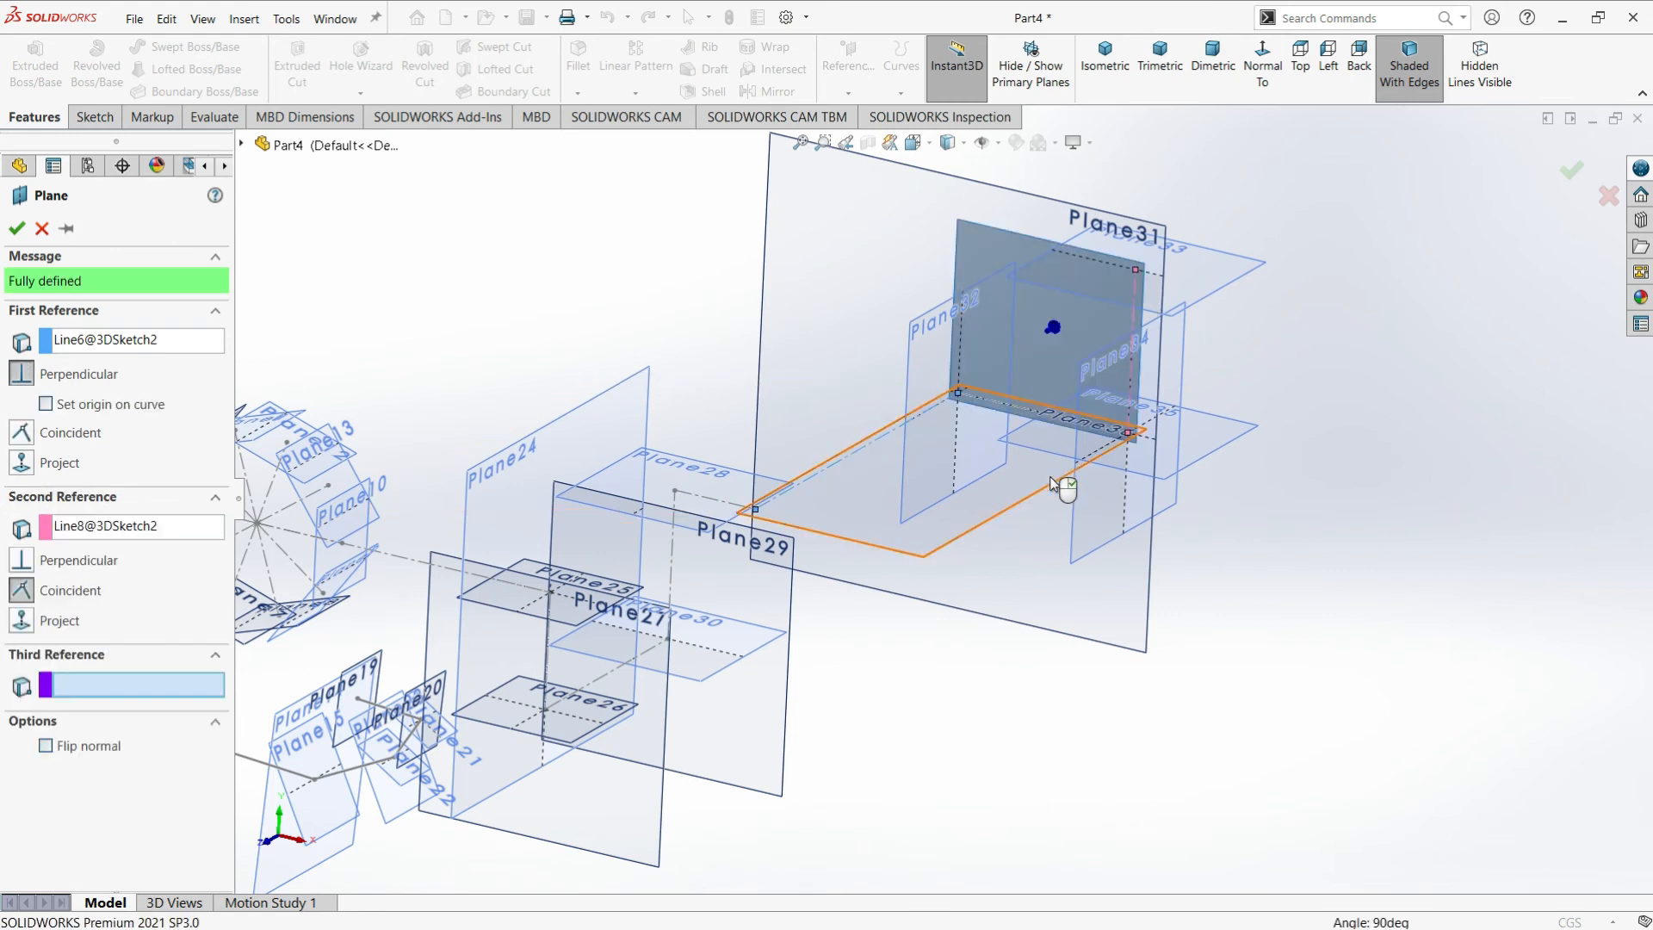
{"action": "key", "text": "Return"}
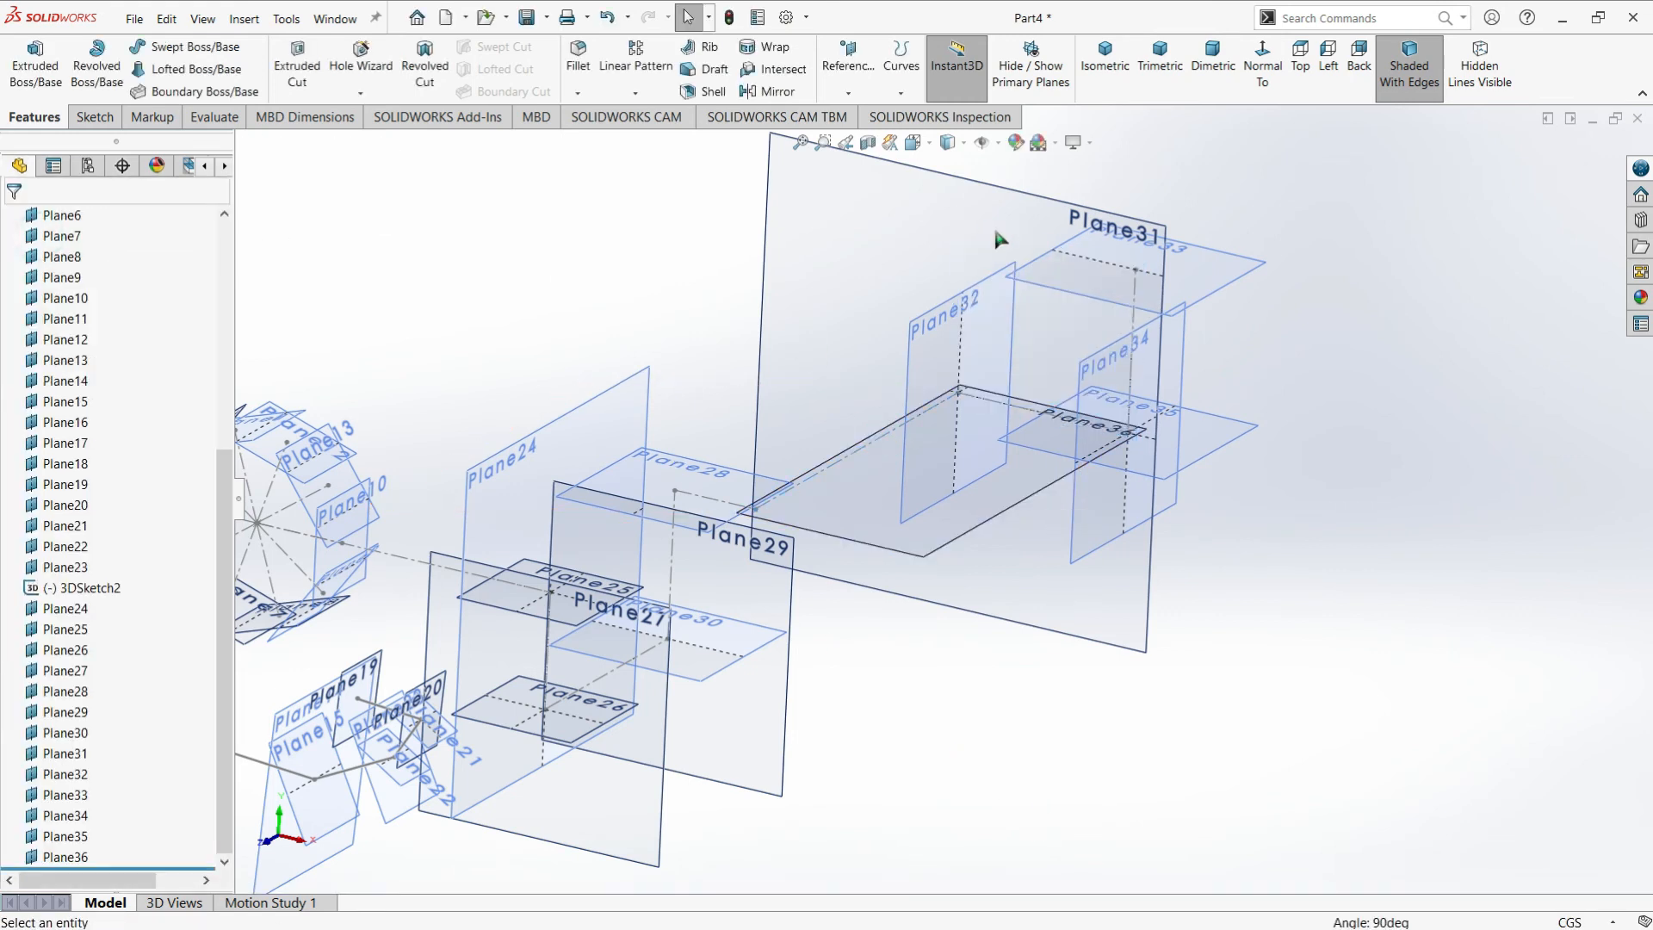
Create a three-point reference plane through the start point of the long sixth centerline and both endpoints of the last vertical centerline
{"action": "left_click", "coordinate": [848, 93]}
{"action": "left_click", "coordinate": [854, 115]}
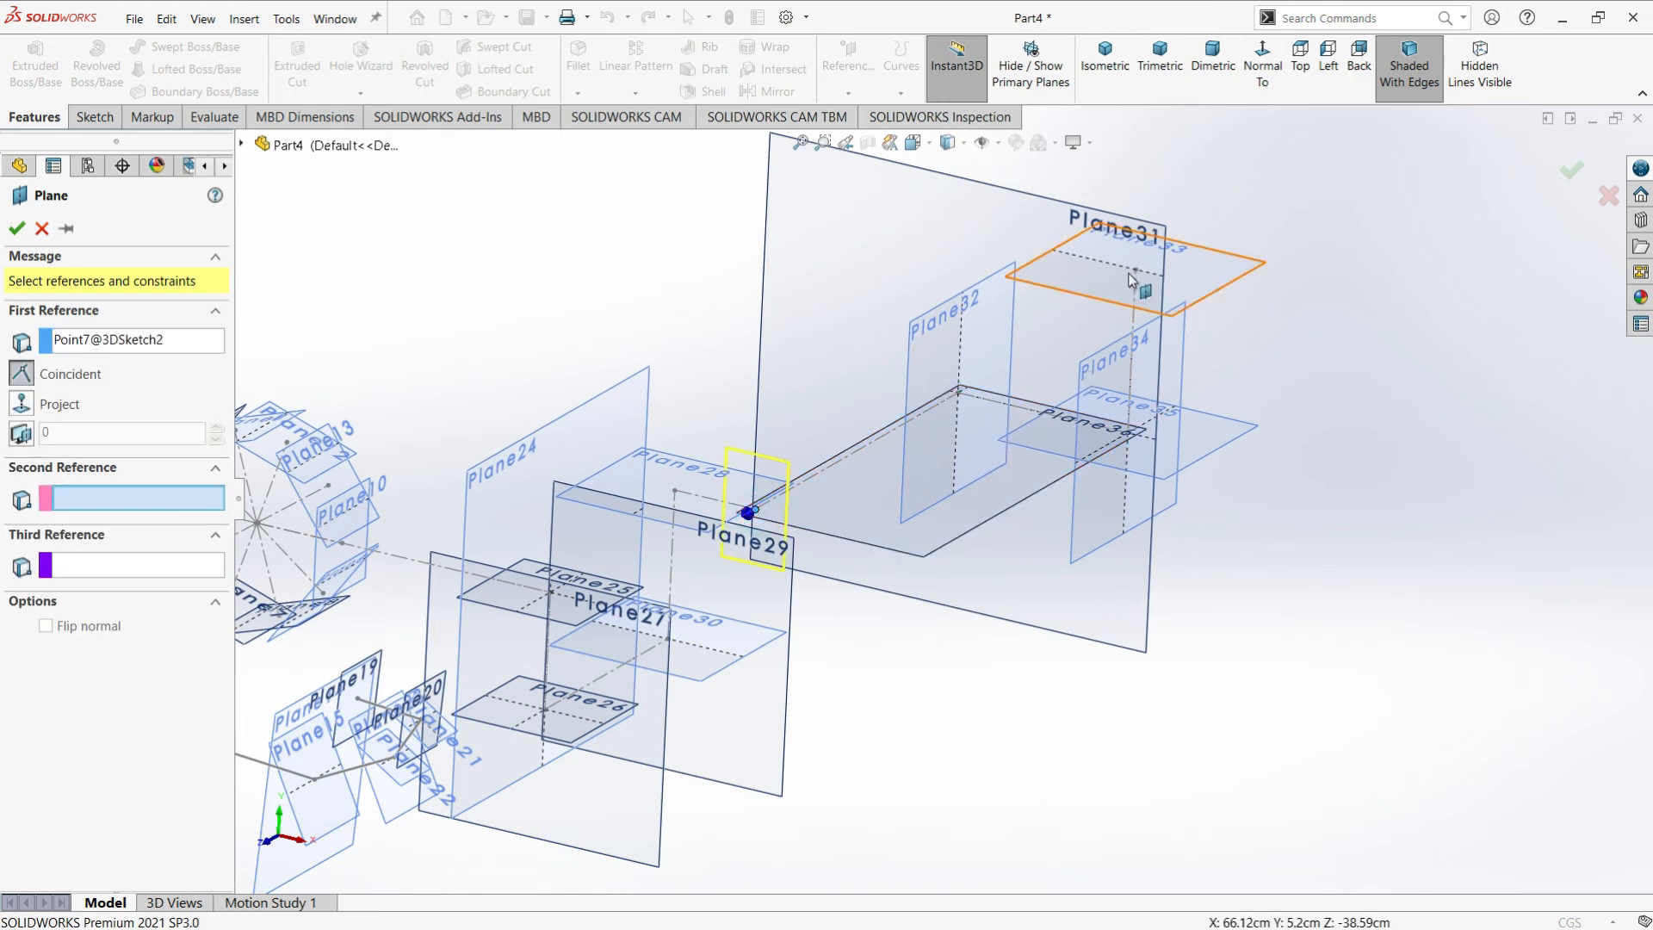
{"action": "left_click", "coordinate": [1128, 434]}
{"action": "left_click", "coordinate": [17, 229]}
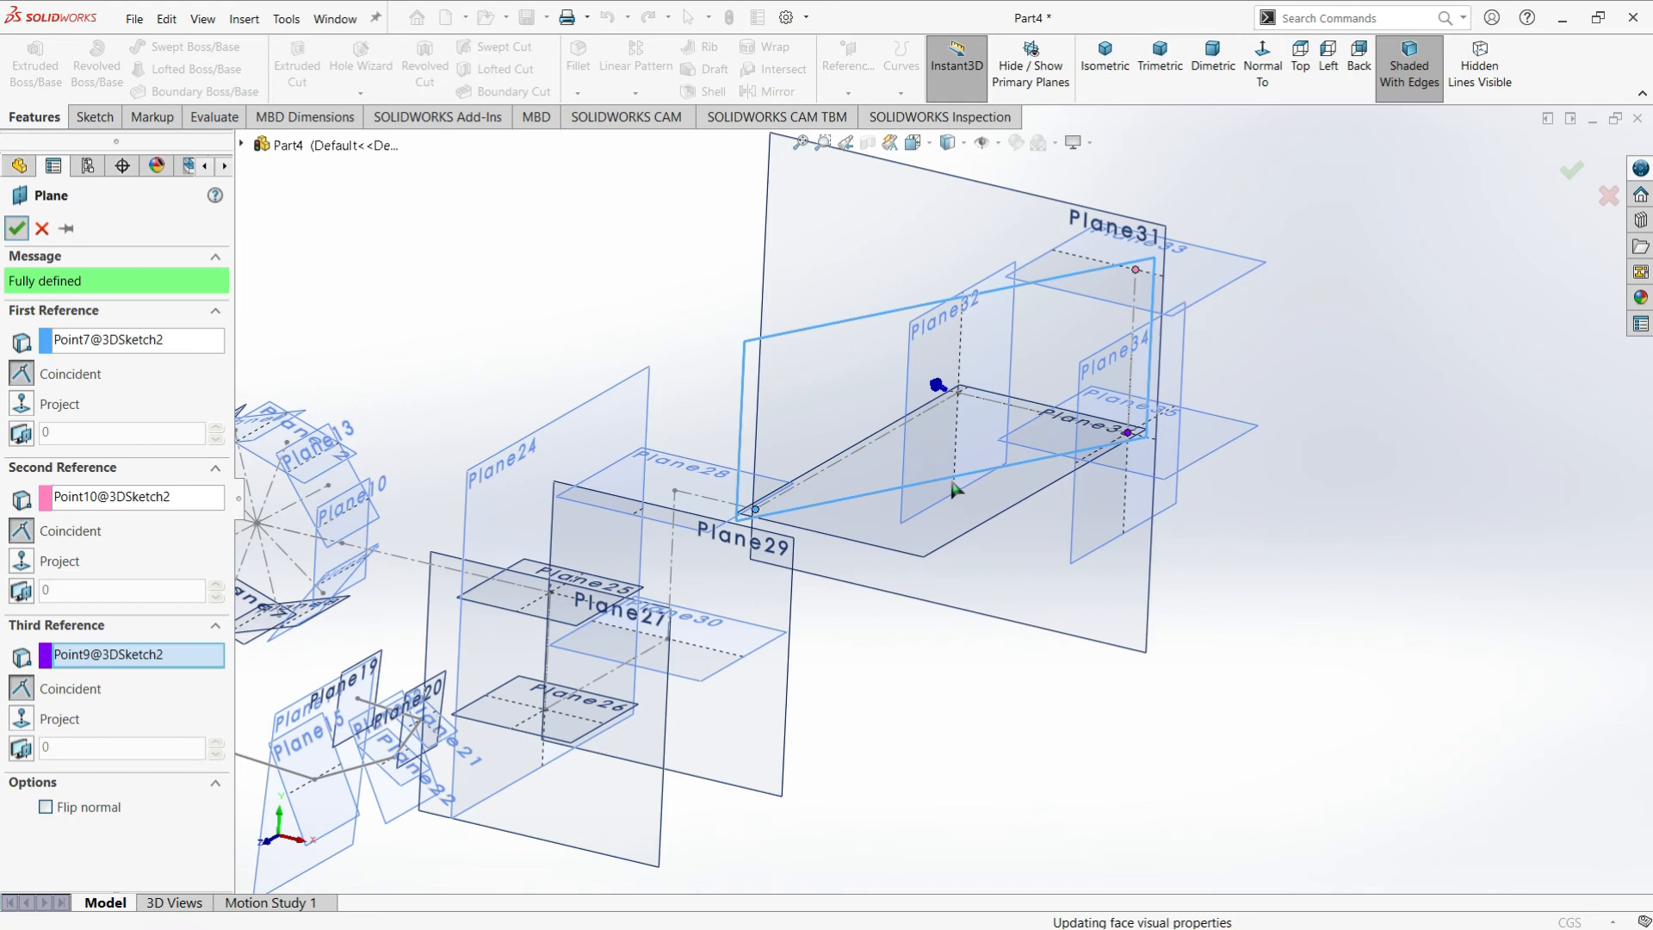
{"action": "scroll", "coordinate": [940, 482], "scroll_direction": "up", "scroll_amount": 4}
{"action": "middle_click_drag", "start_coordinate": [888, 476], "coordinate": [1323, 471]}
{"action": "scroll", "coordinate": [608, 535], "scroll_direction": "down", "scroll_amount": 2}
{"action": "scroll", "coordinate": [608, 535], "scroll_direction": "up", "scroll_amount": 2}
{"action": "scroll", "coordinate": [608, 535], "scroll_direction": "down", "scroll_amount": 2}
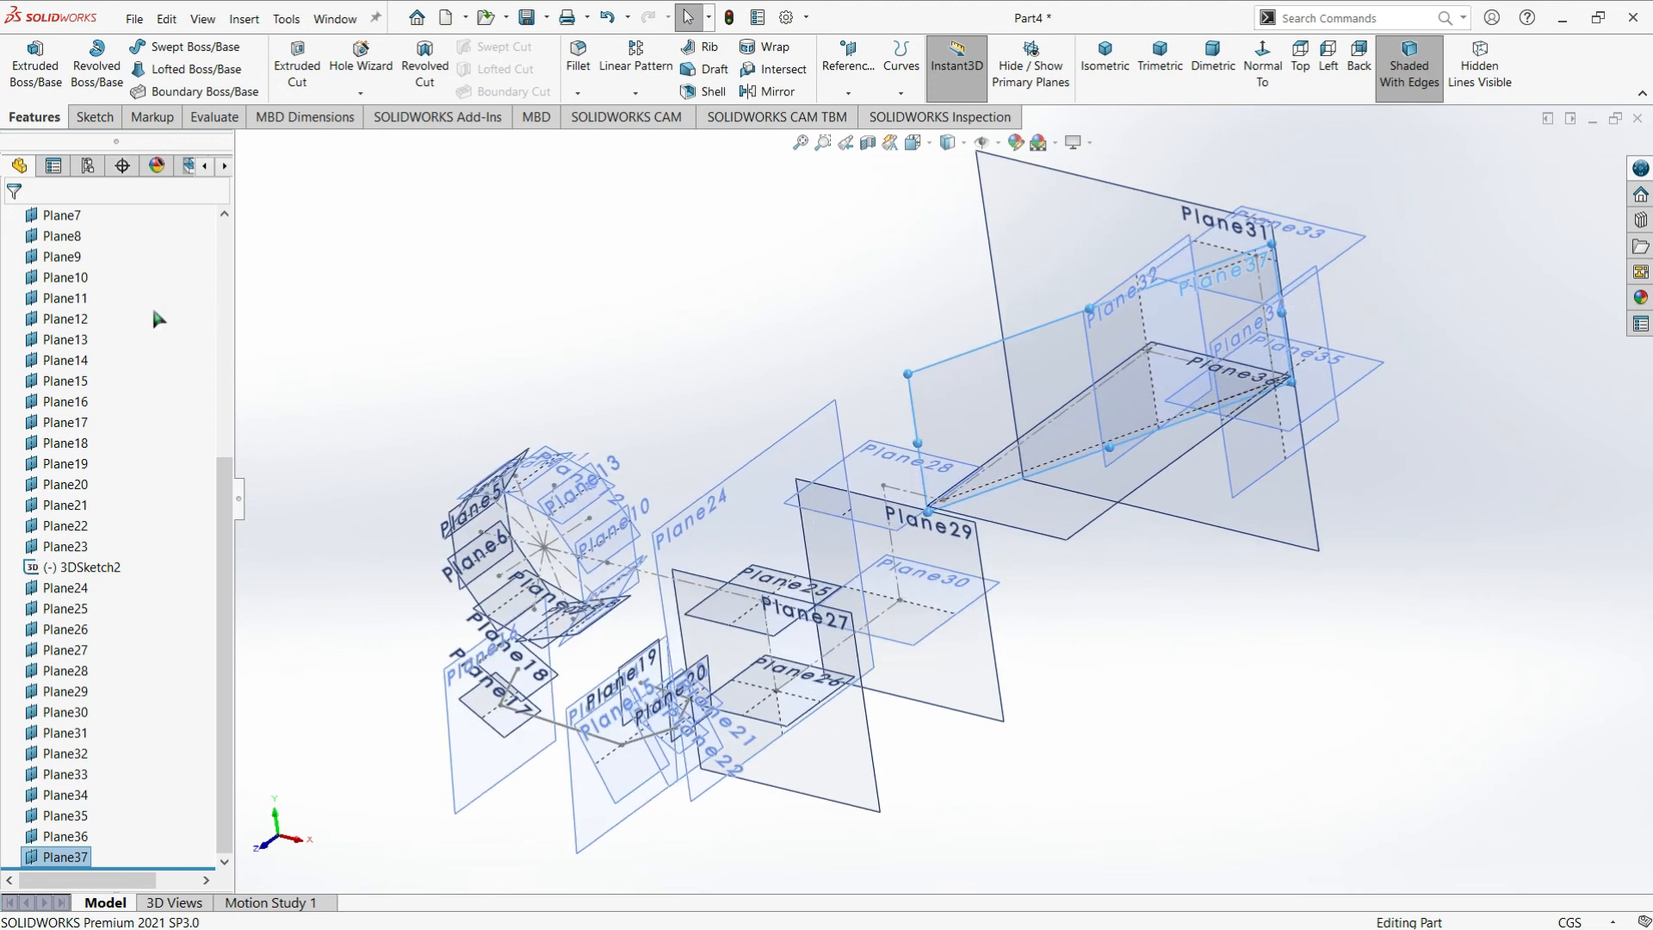
{"action": "scroll", "coordinate": [129, 344], "scroll_direction": "up", "scroll_amount": 6}
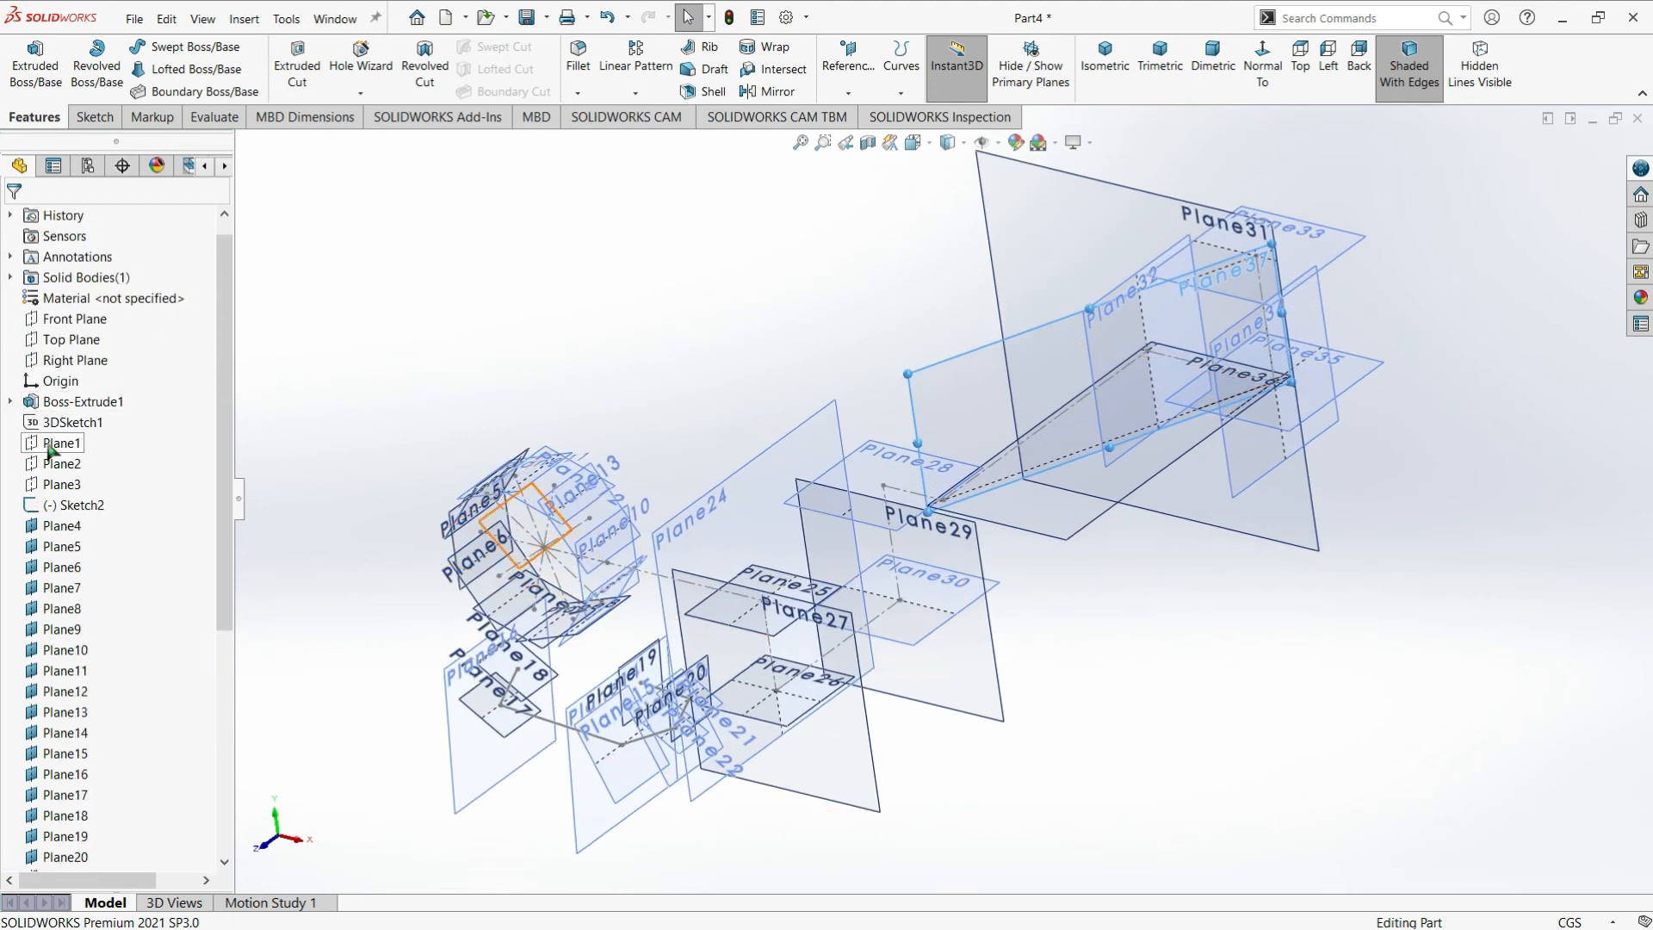
Show the hidden Boss-Extrude1 cube inside the ring of reference planes
{"action": "right_click", "coordinate": [57, 413]}
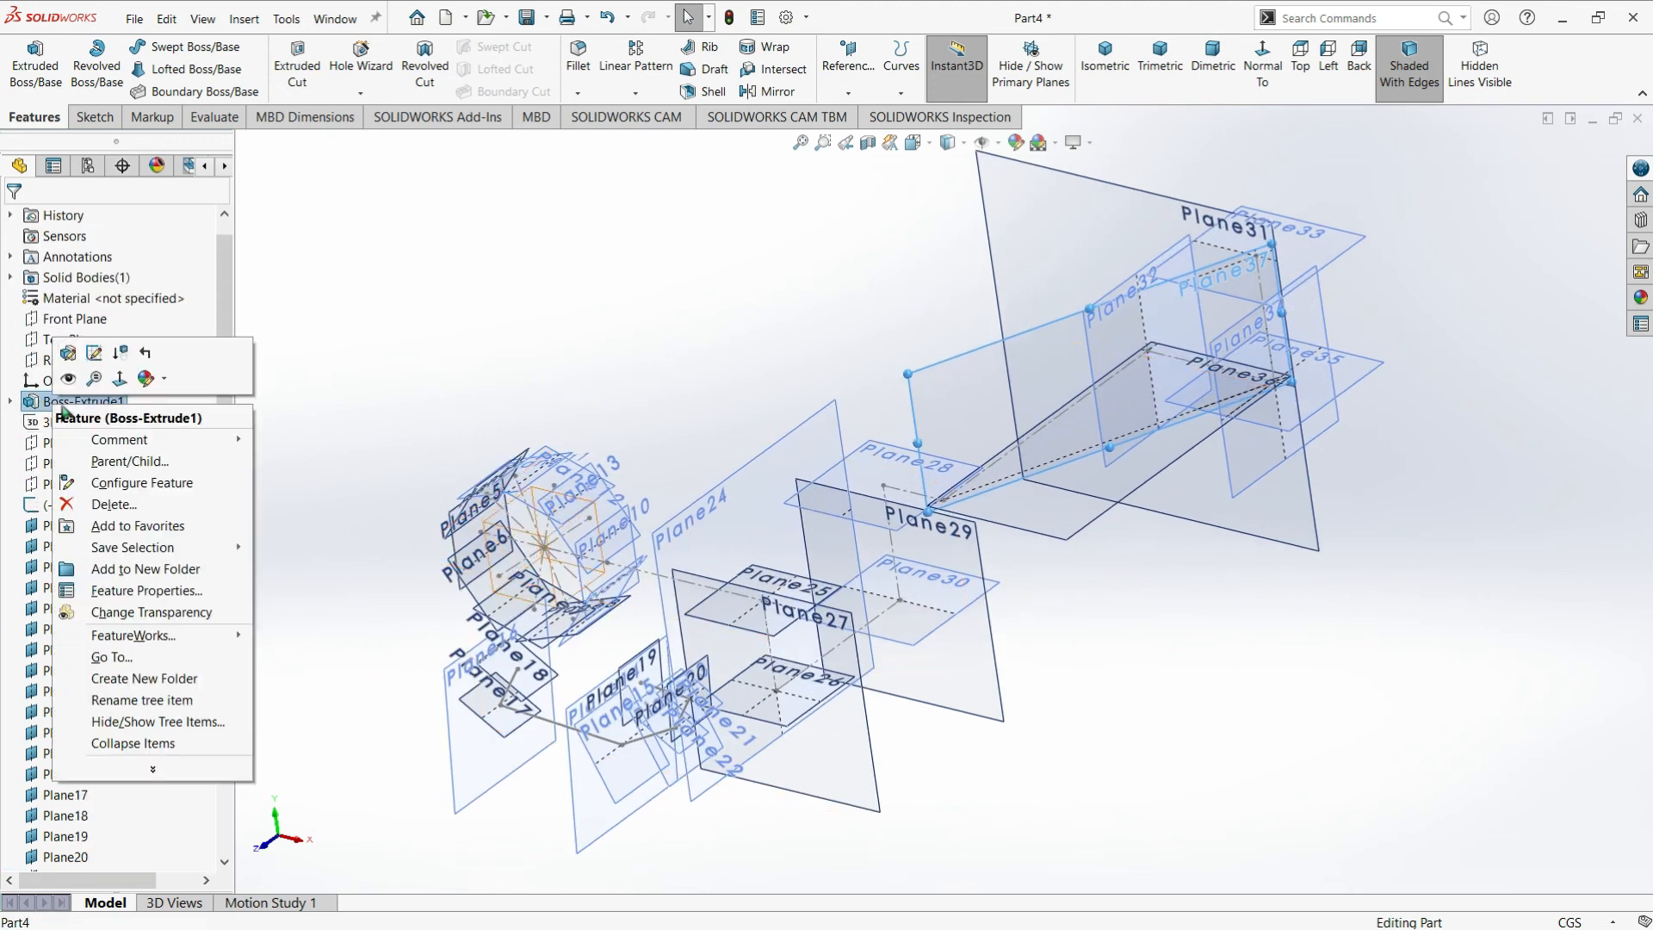
{"action": "left_click", "coordinate": [68, 380]}
{"action": "scroll", "coordinate": [467, 482], "scroll_direction": "up", "scroll_amount": 10}
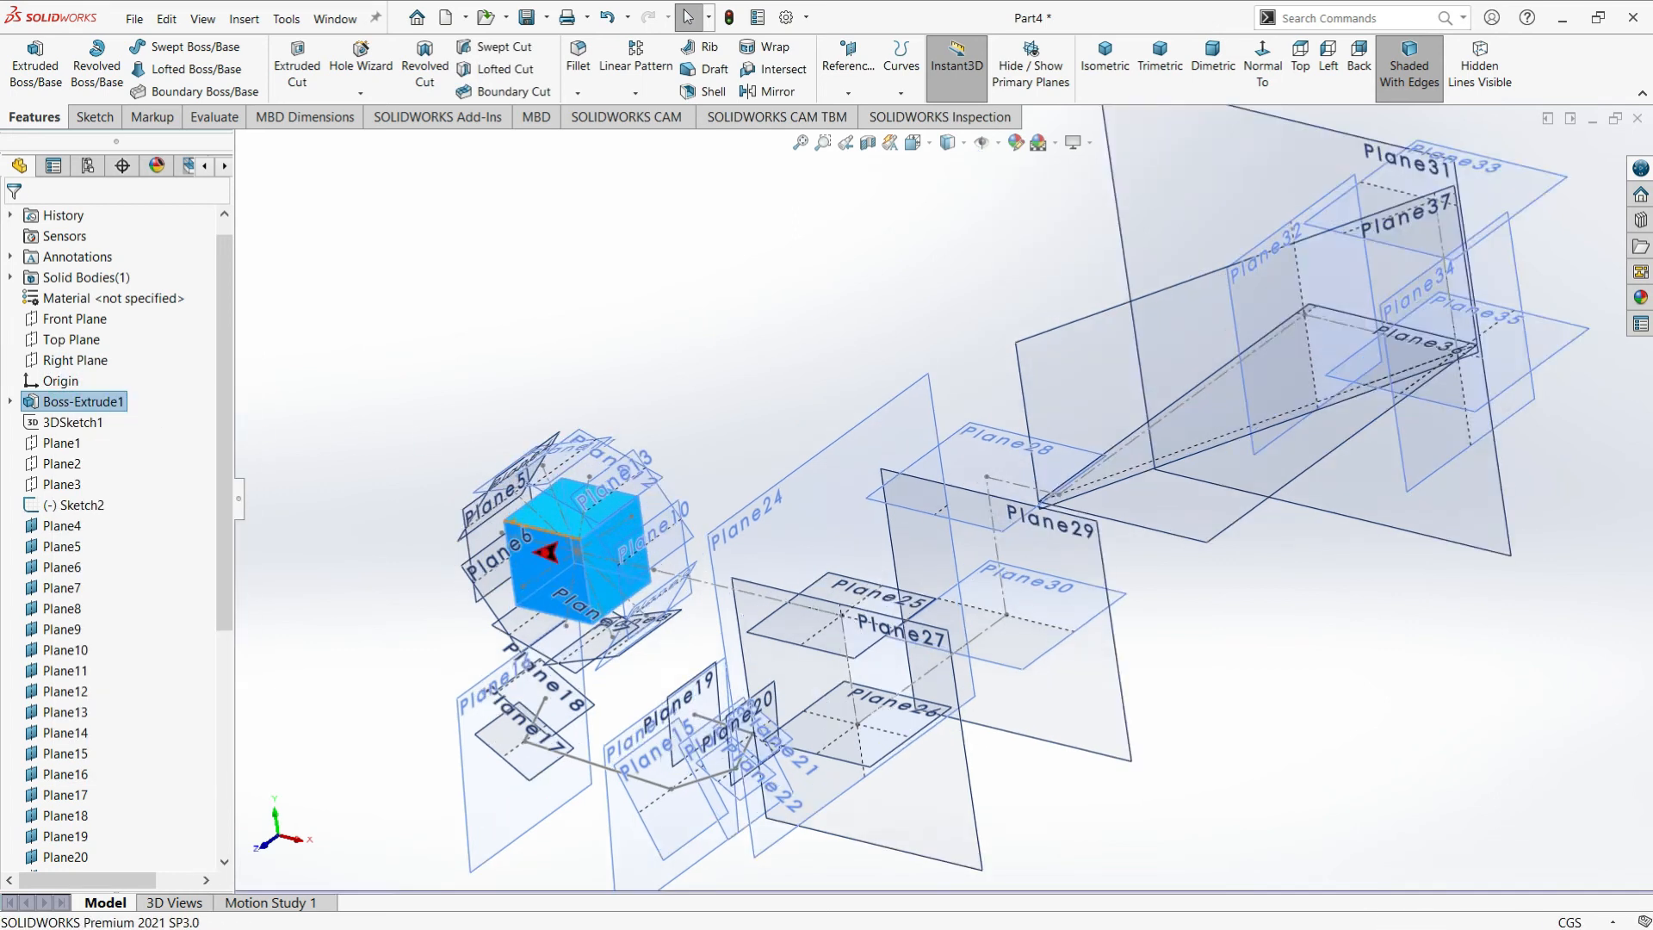
{"action": "scroll", "coordinate": [637, 480], "scroll_direction": "up", "scroll_amount": 7}
{"action": "middle_click_drag", "start_coordinate": [639, 481], "coordinate": [725, 463]}
{"action": "scroll", "coordinate": [911, 534], "scroll_direction": "up", "scroll_amount": 3}
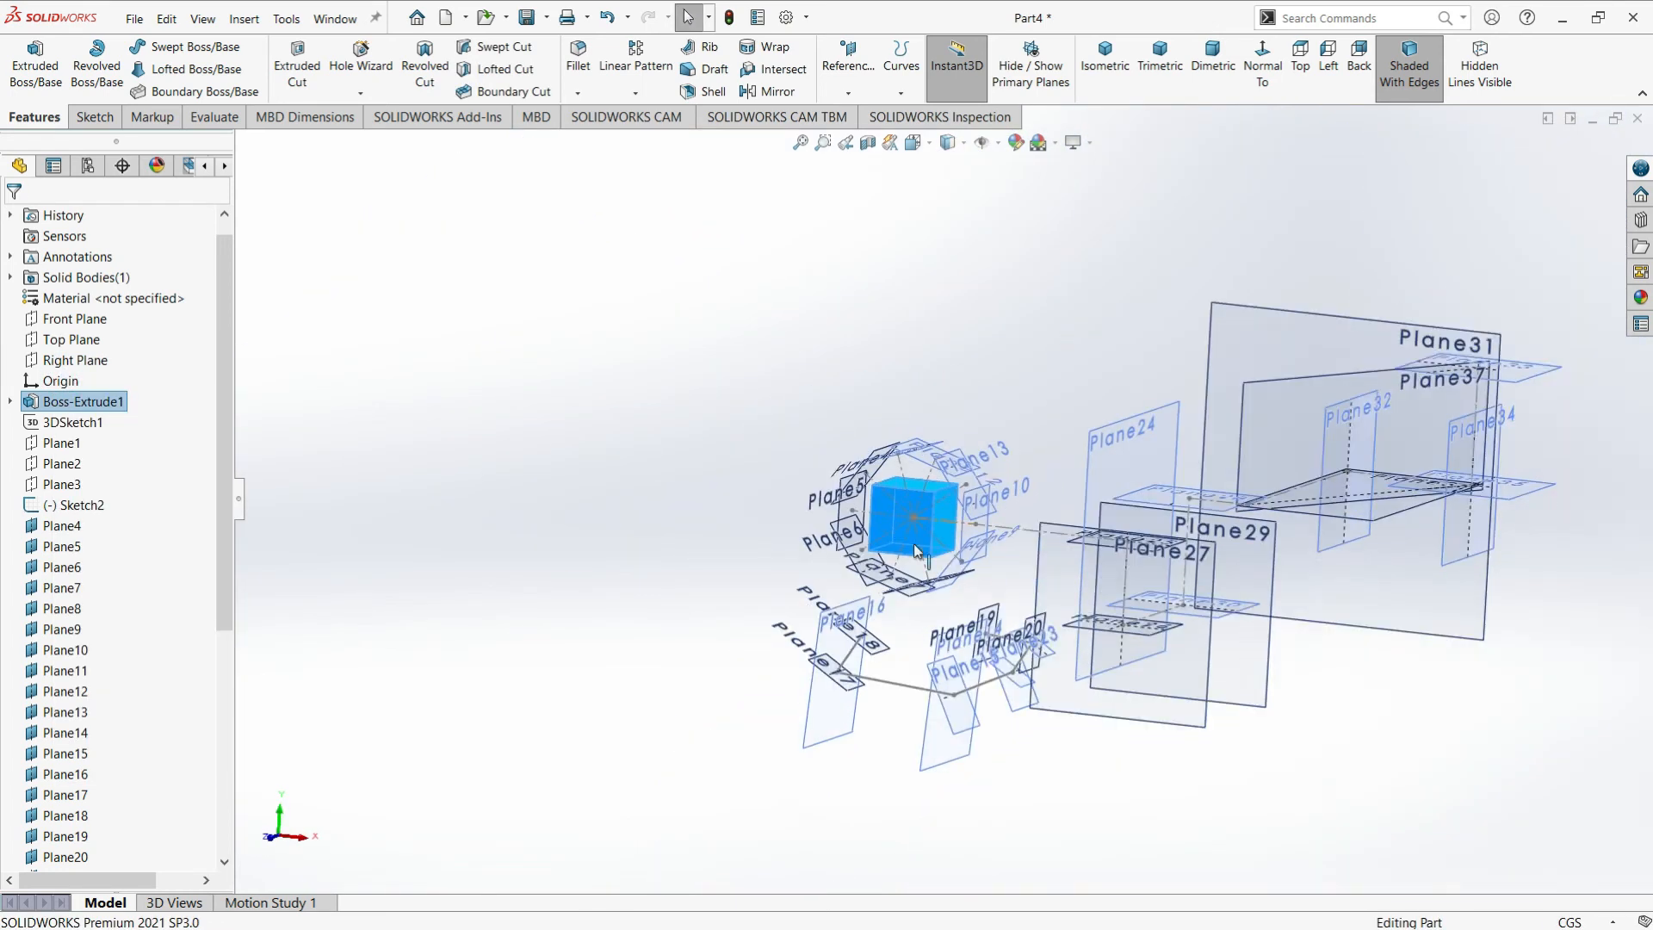
Examine the cube and the reference planes around it up close and from different angles
{"action": "scroll", "coordinate": [911, 527], "scroll_direction": "down", "scroll_amount": 5}
{"action": "scroll", "coordinate": [1144, 629], "scroll_direction": "up", "scroll_amount": 5}
{"action": "scroll", "coordinate": [1096, 570], "scroll_direction": "down", "scroll_amount": 5}
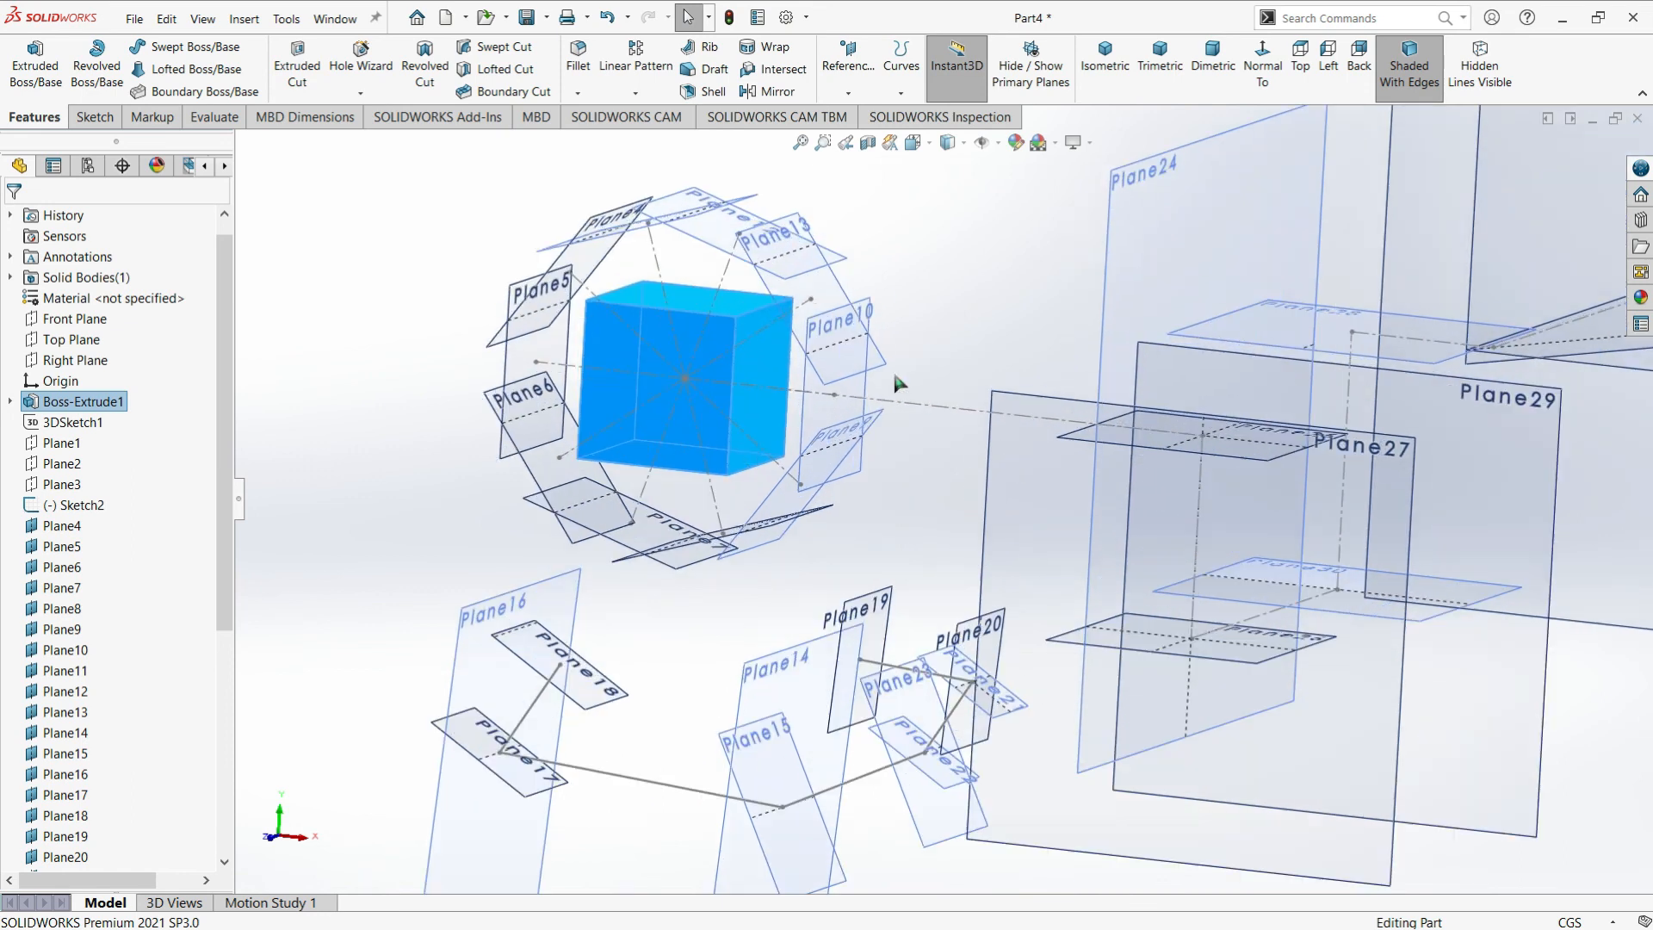
{"action": "left_click", "coordinate": [68, 464]}
{"action": "scroll", "coordinate": [623, 277], "scroll_direction": "up", "scroll_amount": 3}
{"action": "scroll", "coordinate": [623, 277], "scroll_direction": "down", "scroll_amount": 3}
{"action": "left_click", "coordinate": [623, 277]}
{"action": "scroll", "coordinate": [1015, 339], "scroll_direction": "down", "scroll_amount": 3}
{"action": "scroll", "coordinate": [792, 765], "scroll_direction": "up", "scroll_amount": 3}
{"action": "scroll", "coordinate": [792, 766], "scroll_direction": "down", "scroll_amount": 2}
{"action": "scroll", "coordinate": [848, 276], "scroll_direction": "down", "scroll_amount": 1}
{"action": "scroll", "coordinate": [856, 220], "scroll_direction": "down", "scroll_amount": 1}
{"action": "scroll", "coordinate": [974, 456], "scroll_direction": "up", "scroll_amount": 1}
{"action": "middle_click_drag", "start_coordinate": [964, 518], "coordinate": [922, 546]}
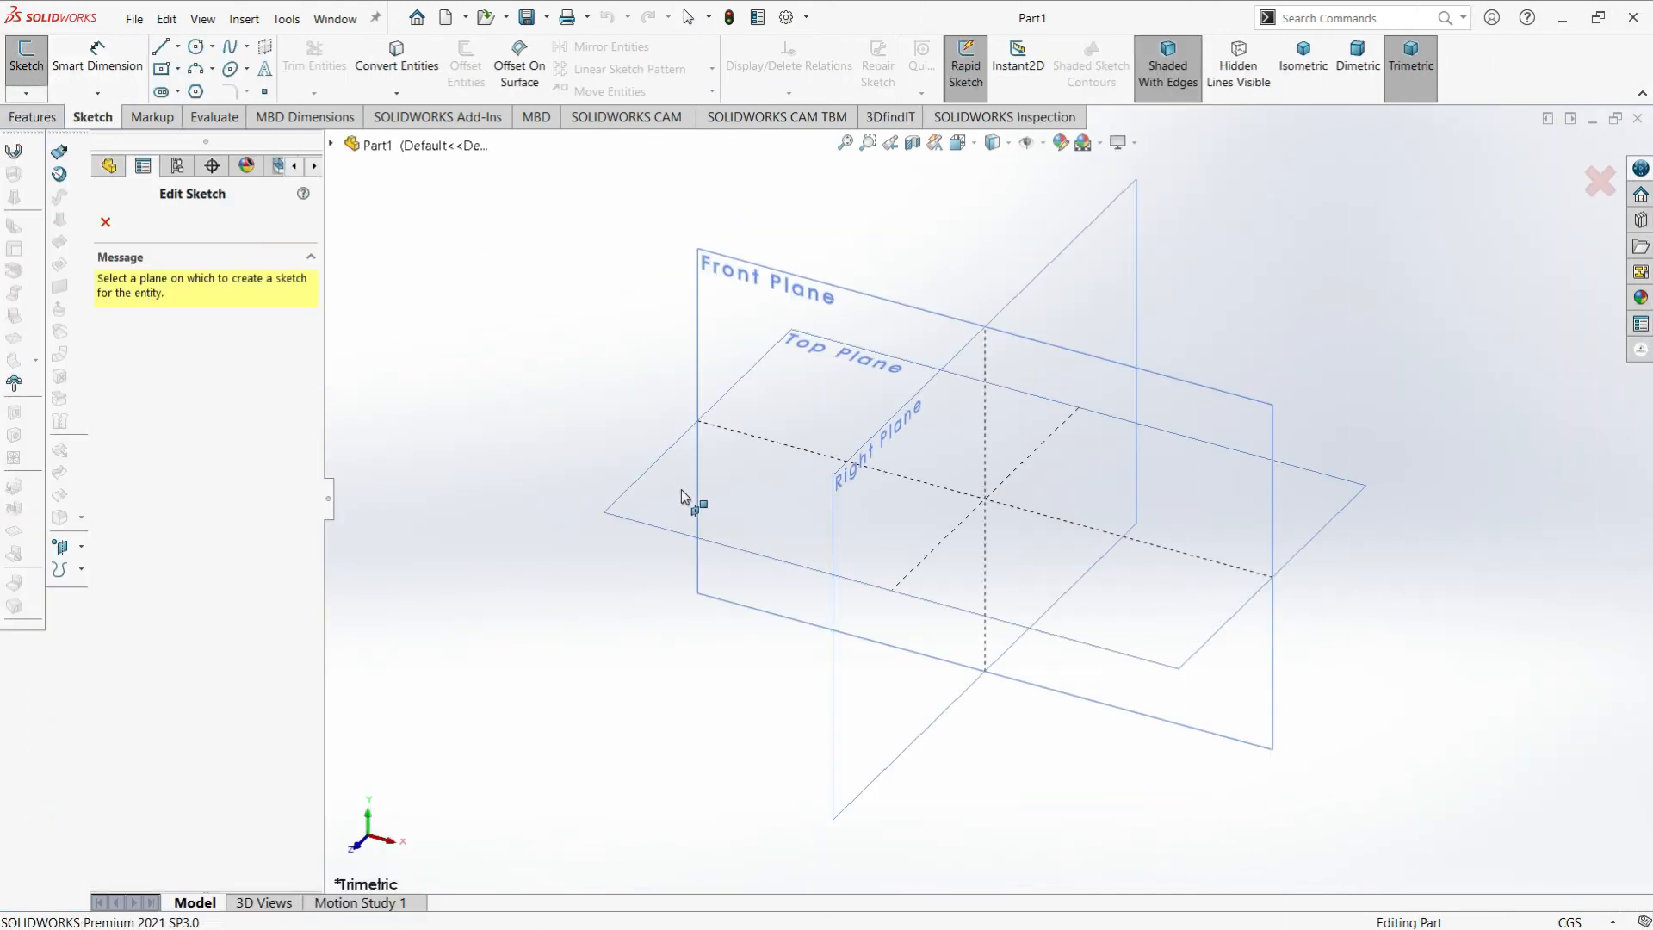
Sketch a circle of about 7.04 cm radius centred on the origin on the Top Plane of the new part, then exit the sketch
{"action": "left_click", "coordinate": [681, 503]}
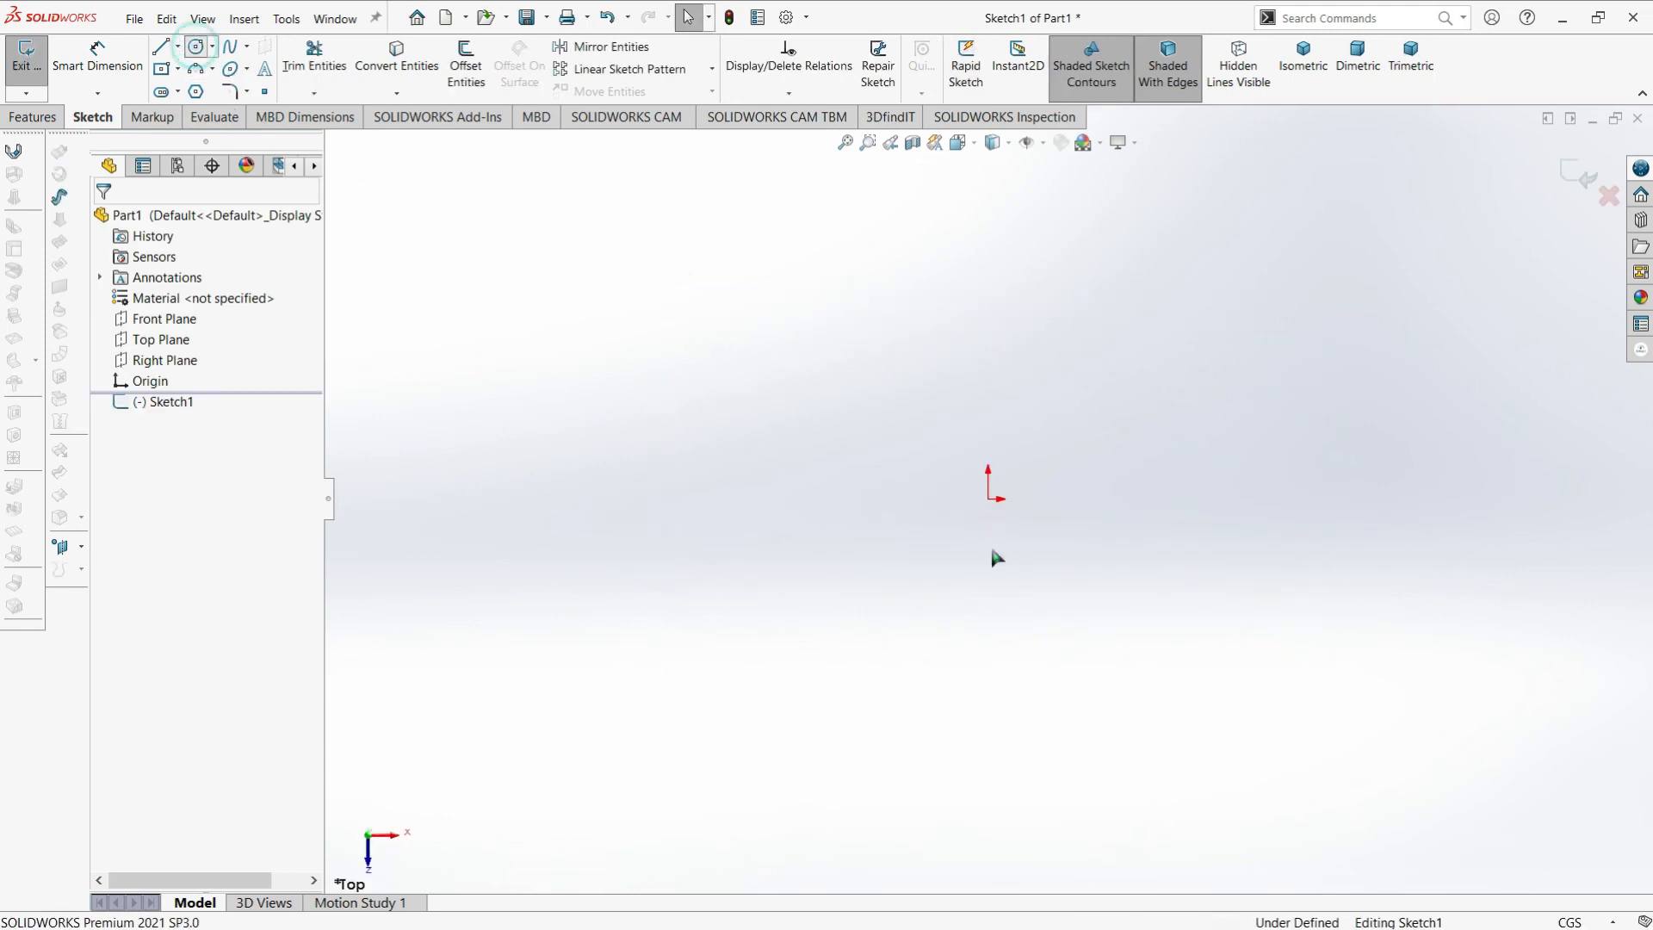
{"action": "left_click_drag", "start_coordinate": [989, 500], "coordinate": [1210, 635]}
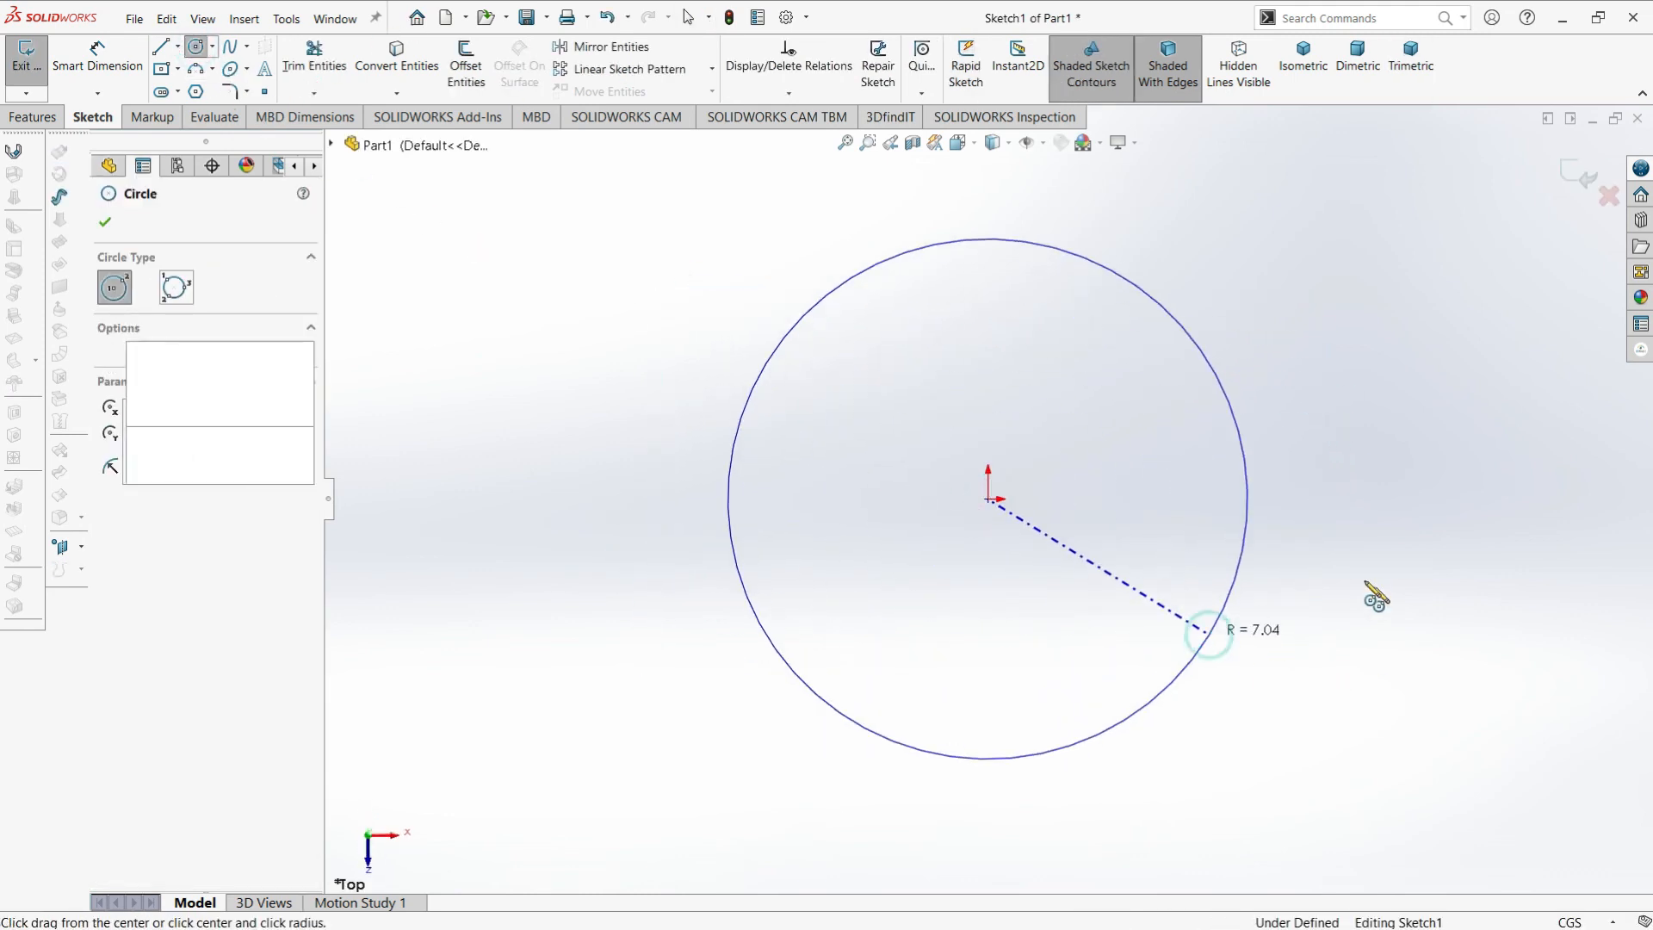
{"action": "scroll", "coordinate": [1366, 575], "scroll_direction": "up", "scroll_amount": 3}
{"action": "scroll", "coordinate": [1366, 572], "scroll_direction": "down", "scroll_amount": 3}
{"action": "left_click", "coordinate": [28, 60]}
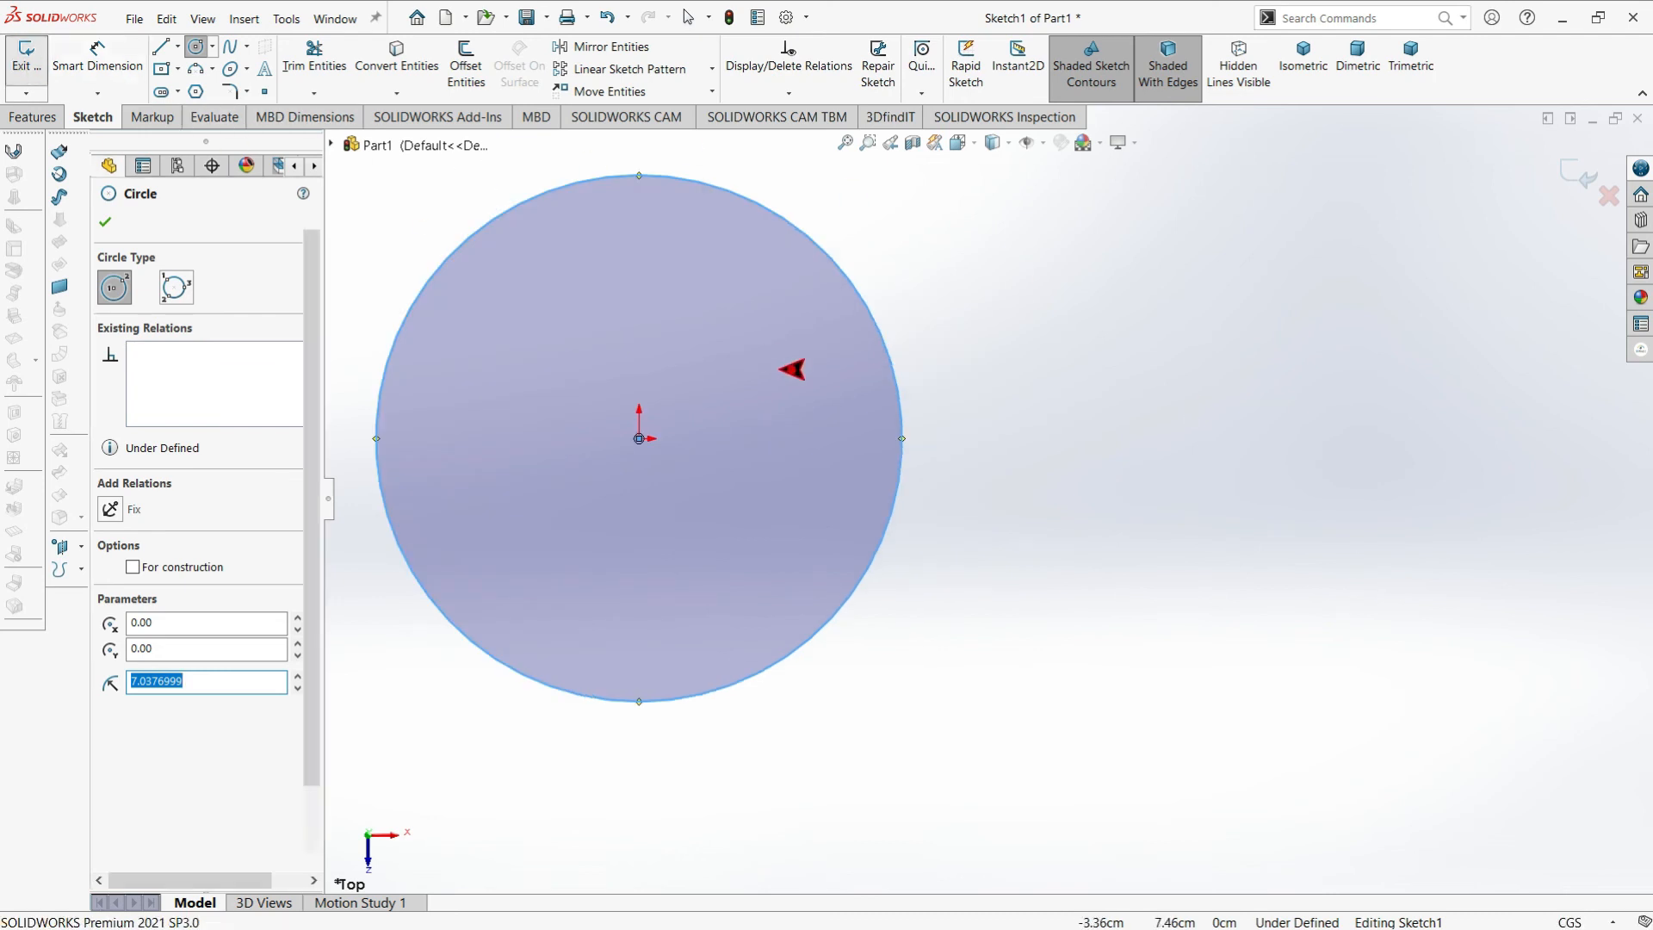
{"action": "scroll", "coordinate": [986, 497], "scroll_direction": "up", "scroll_amount": 3}
{"action": "left_click", "coordinate": [955, 600]}
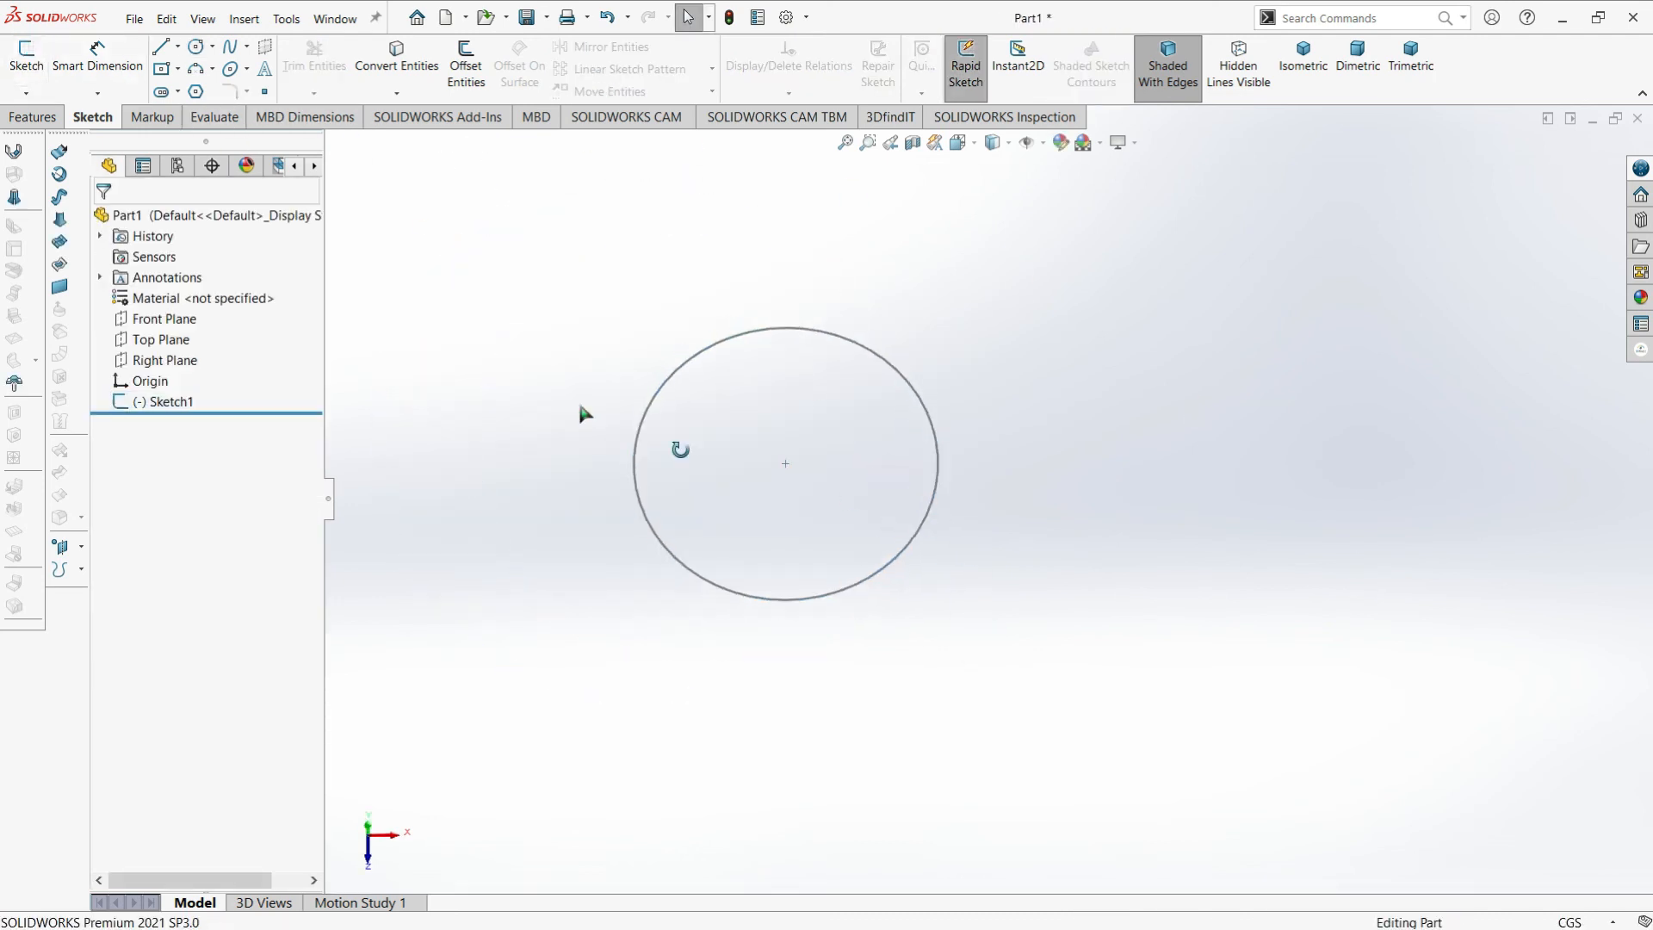
Sketch a three-point arc of about 8.76 cm radius spanning about 136° beside the circle on the Front Plane, then exit the sketch
{"action": "left_click", "coordinate": [162, 339]}
{"action": "left_click", "coordinate": [153, 320]}
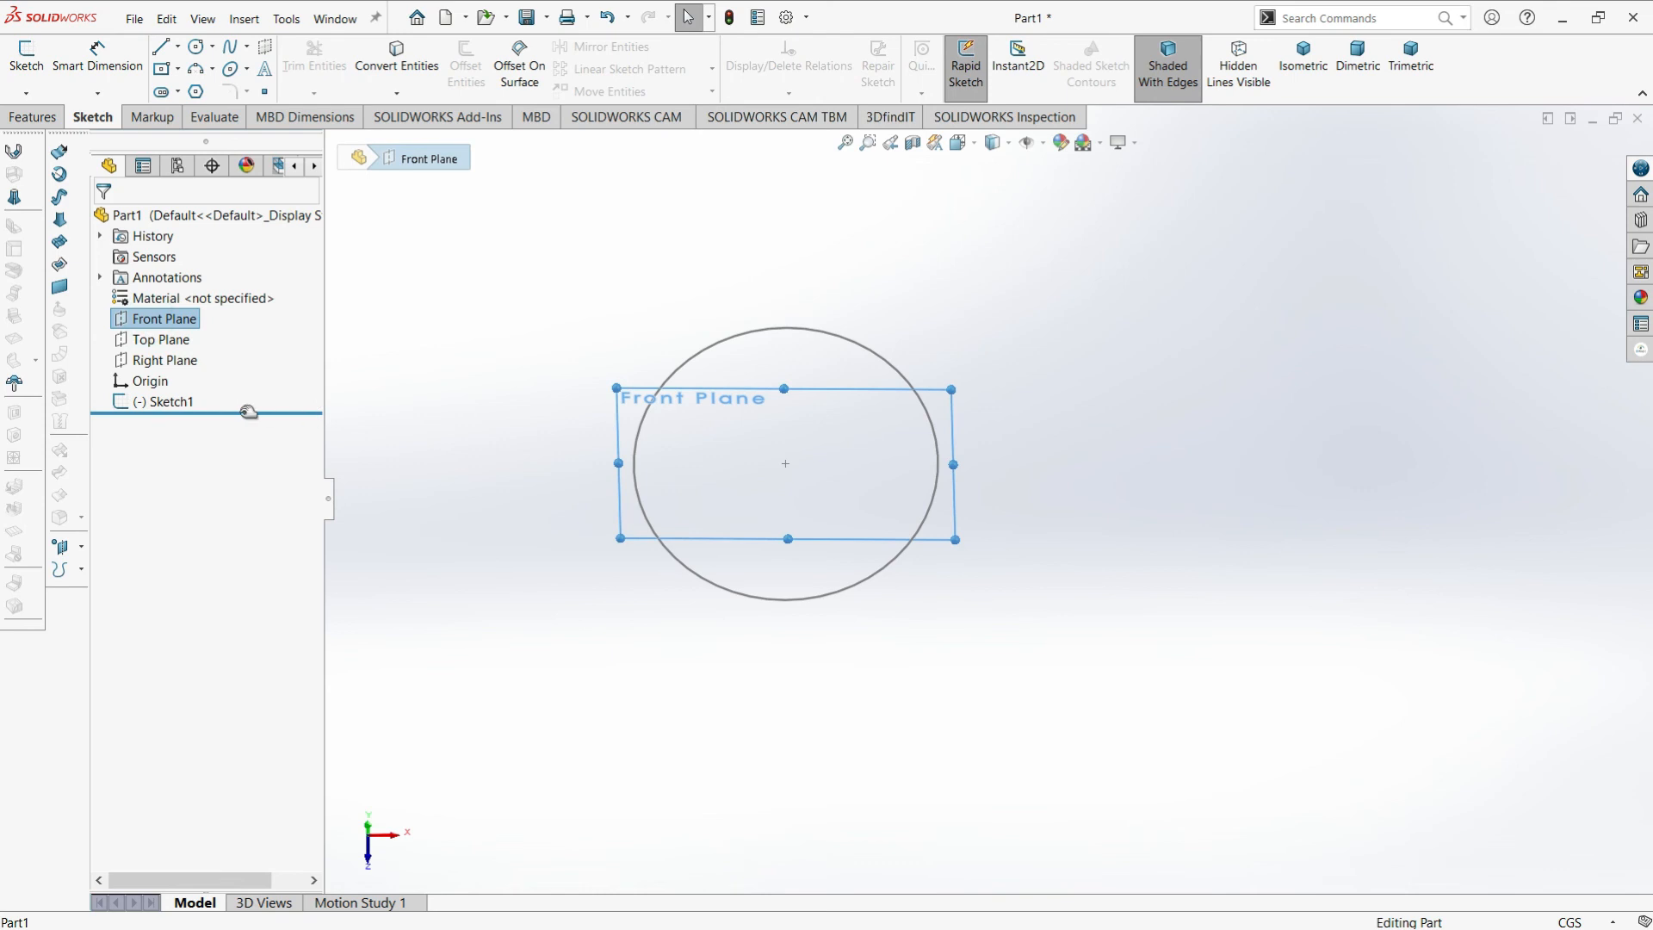
{"action": "left_click", "coordinate": [299, 278]}
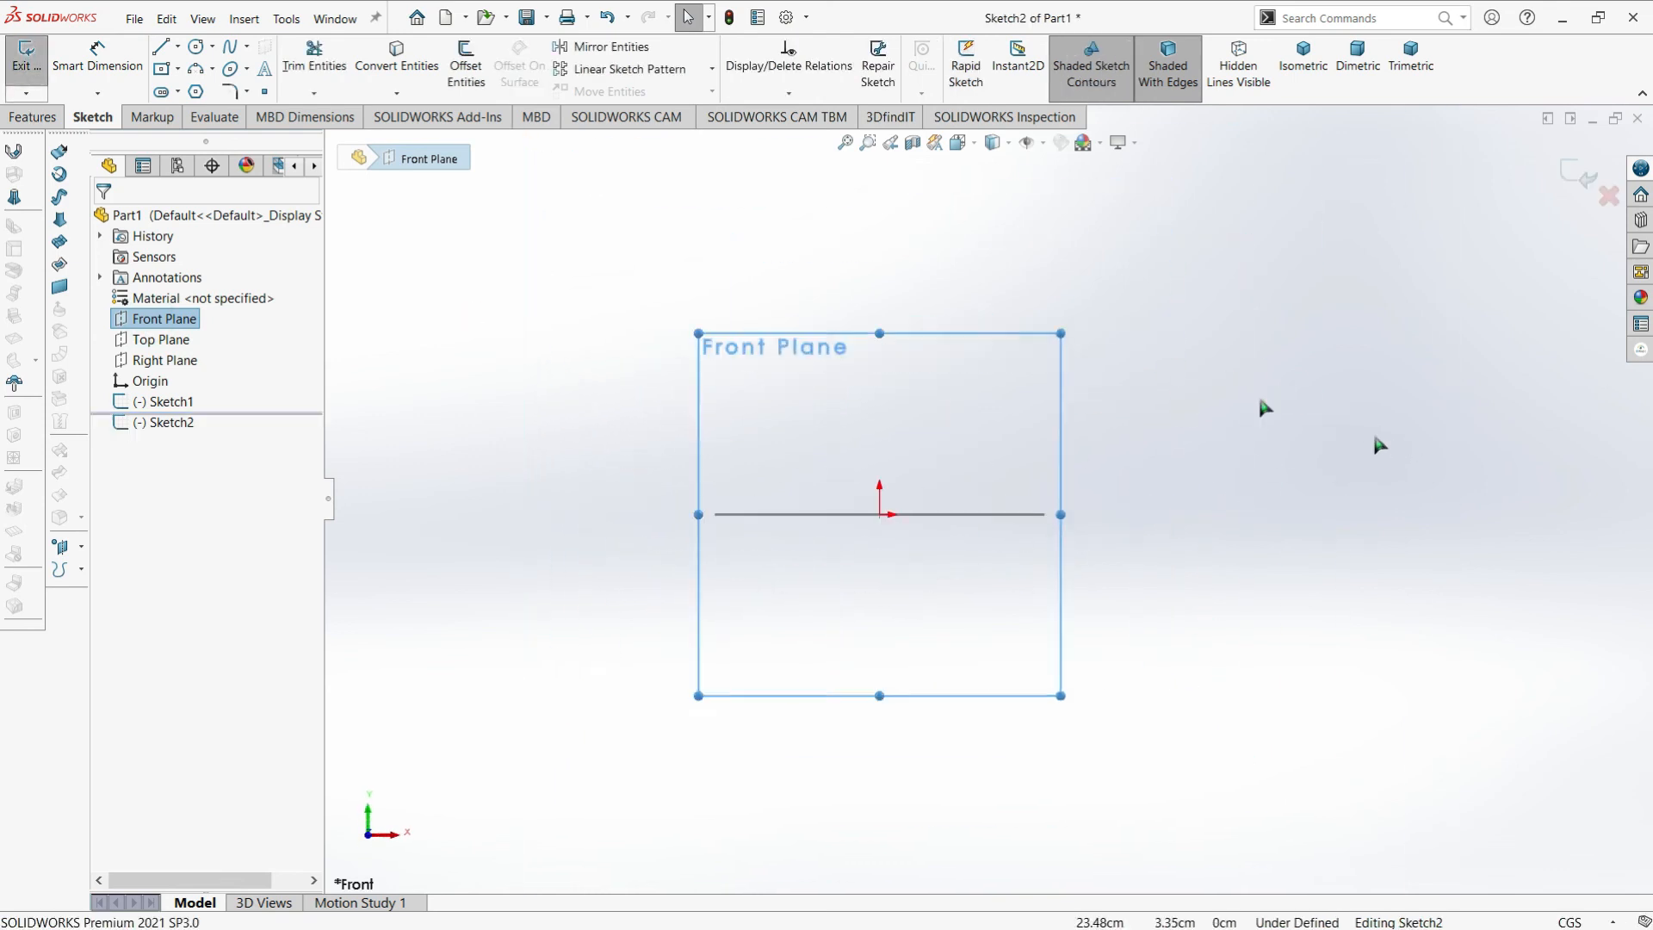
{"action": "left_click", "coordinate": [1228, 270]}
{"action": "left_click", "coordinate": [1223, 812]}
{"action": "left_click", "coordinate": [1407, 555]}
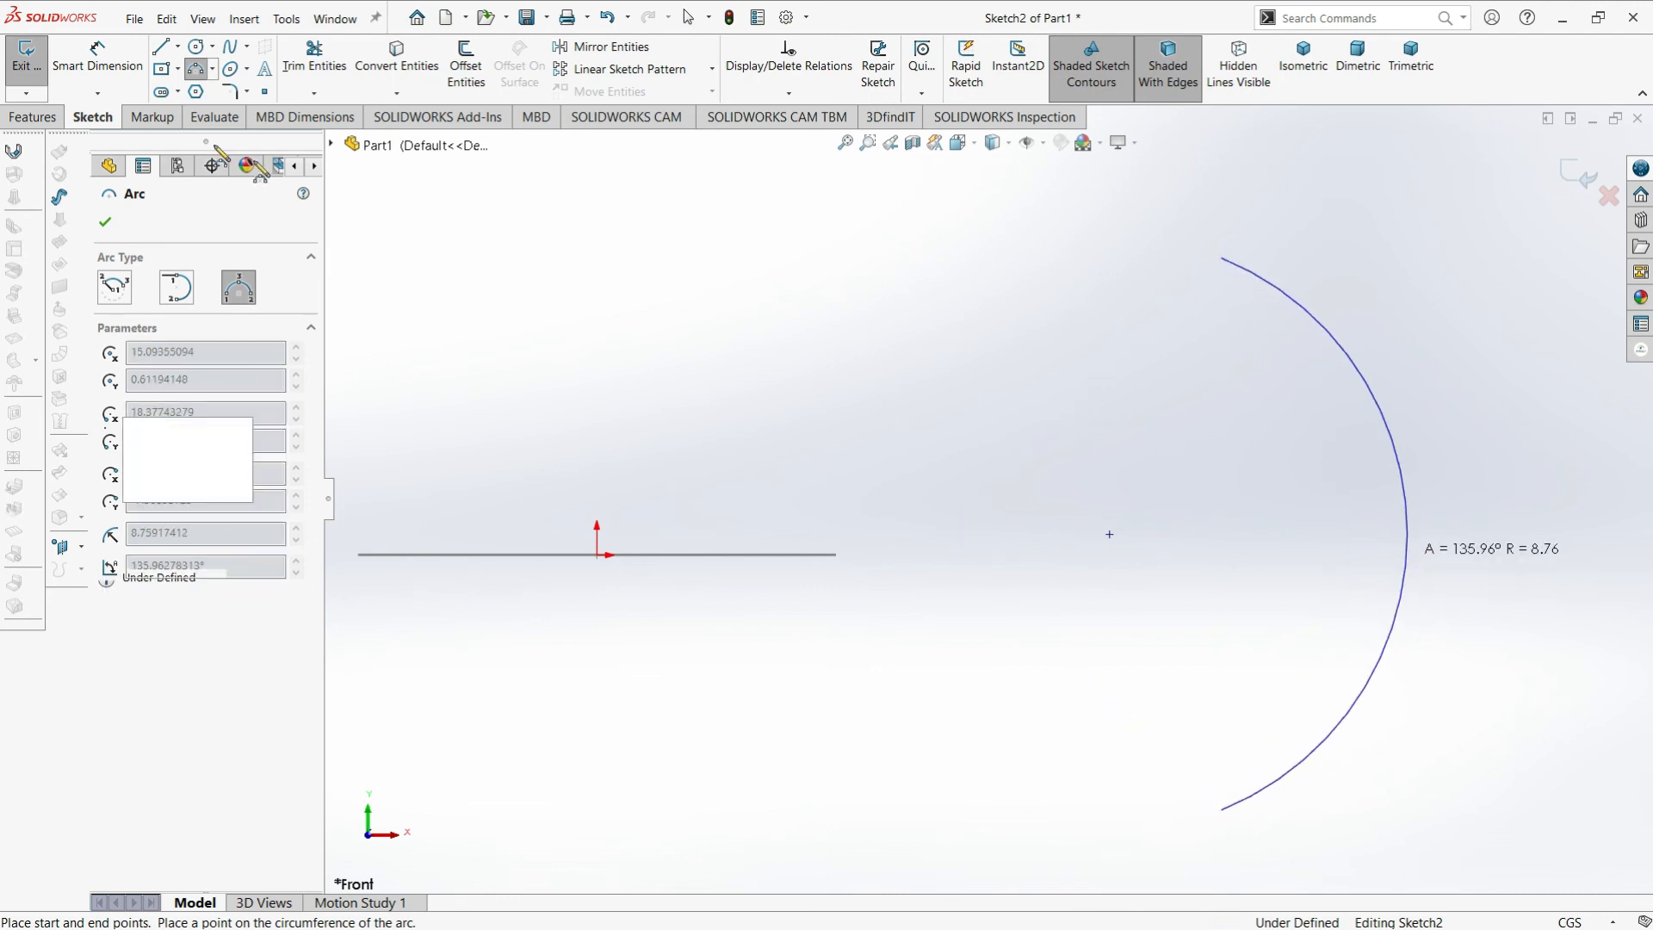
{"action": "key", "text": "Escape"}
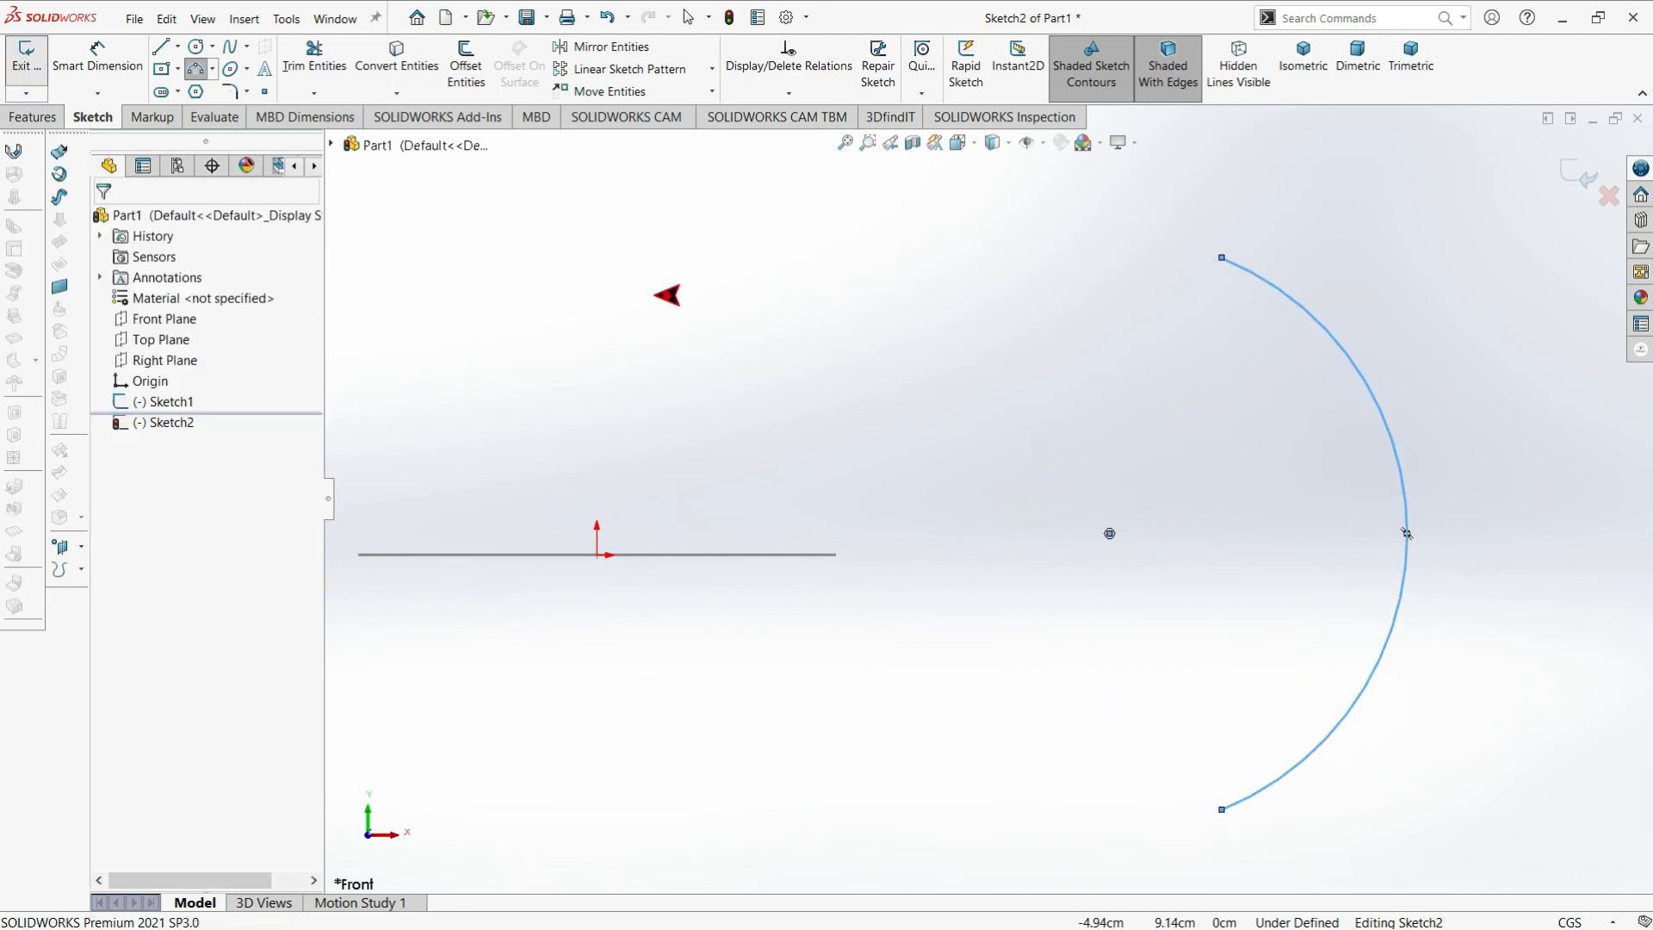
{"action": "scroll", "coordinate": [1050, 469], "scroll_direction": "up", "scroll_amount": 4}
{"action": "middle_click_drag", "start_coordinate": [966, 450], "coordinate": [944, 504]}
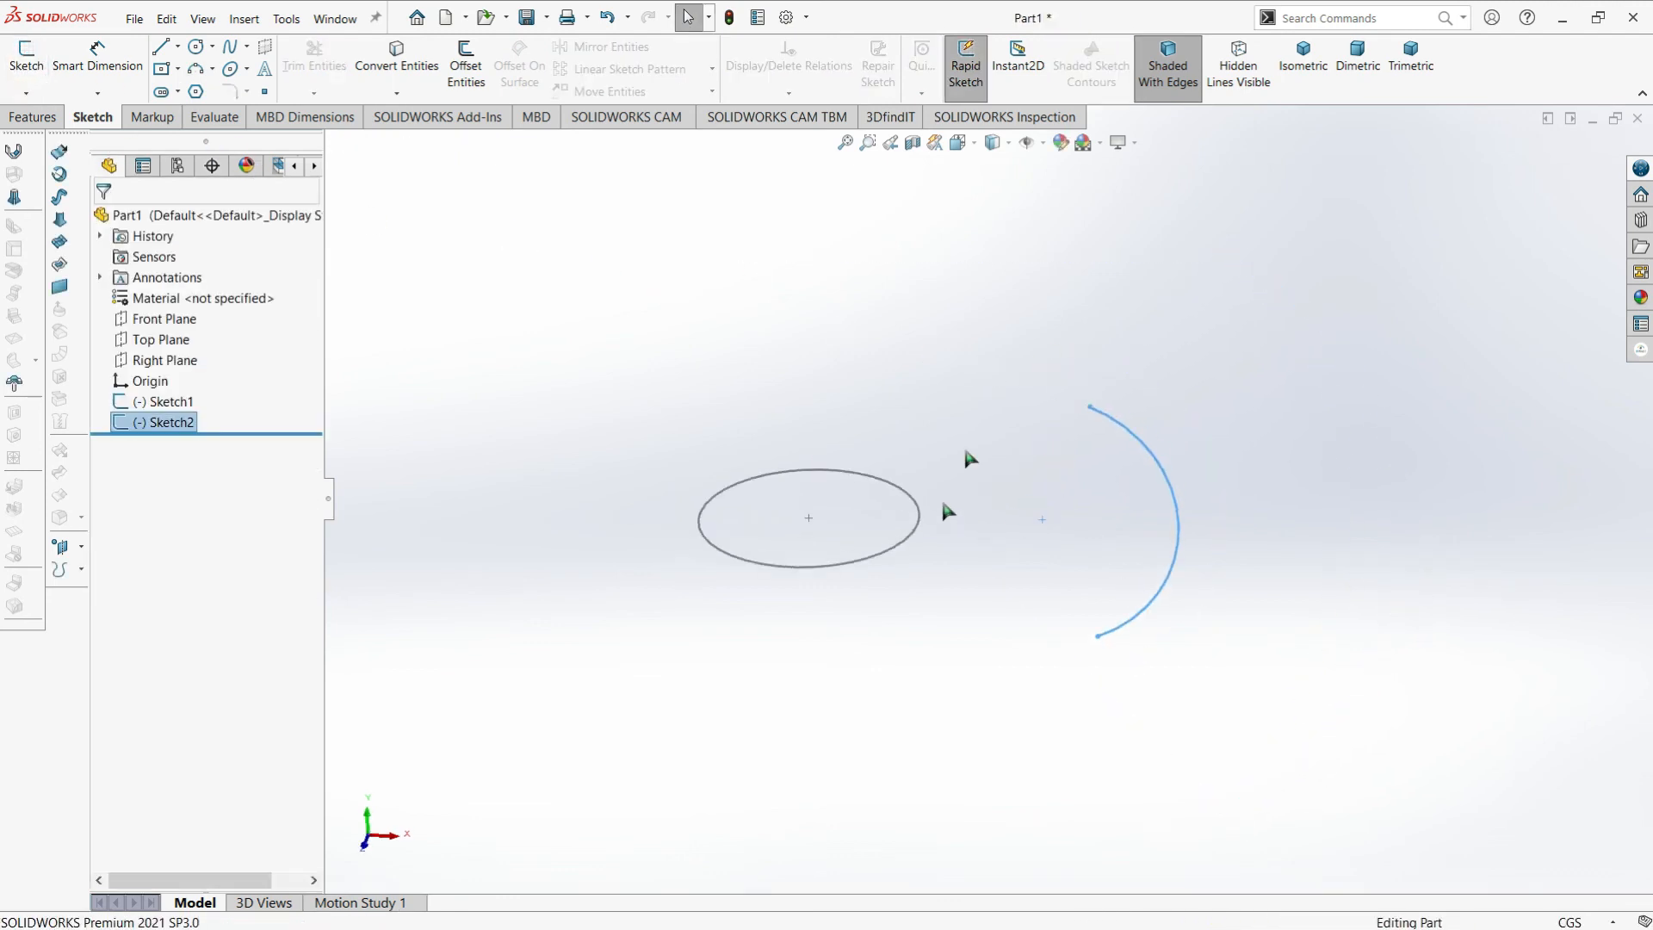
Create a clockwise constant-pitch helix from the circle with 5 cm pitch, 4 revolutions and a 135° start angle
{"action": "left_click", "coordinate": [899, 76]}
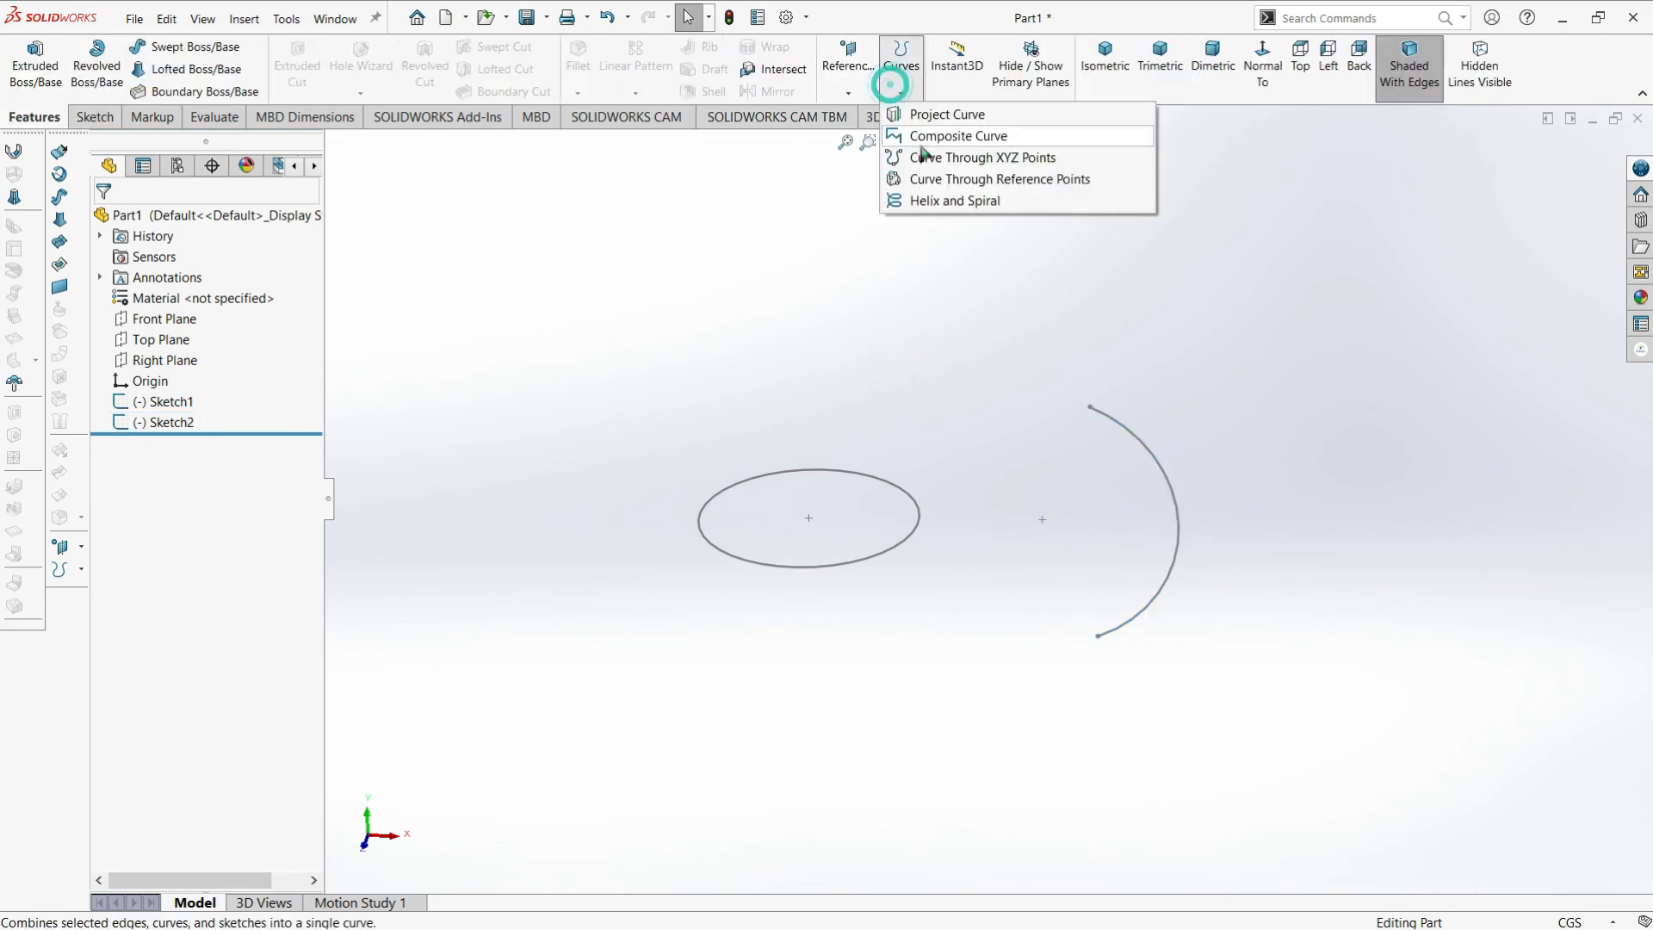
{"action": "left_click", "coordinate": [941, 204]}
{"action": "left_click", "coordinate": [915, 497]}
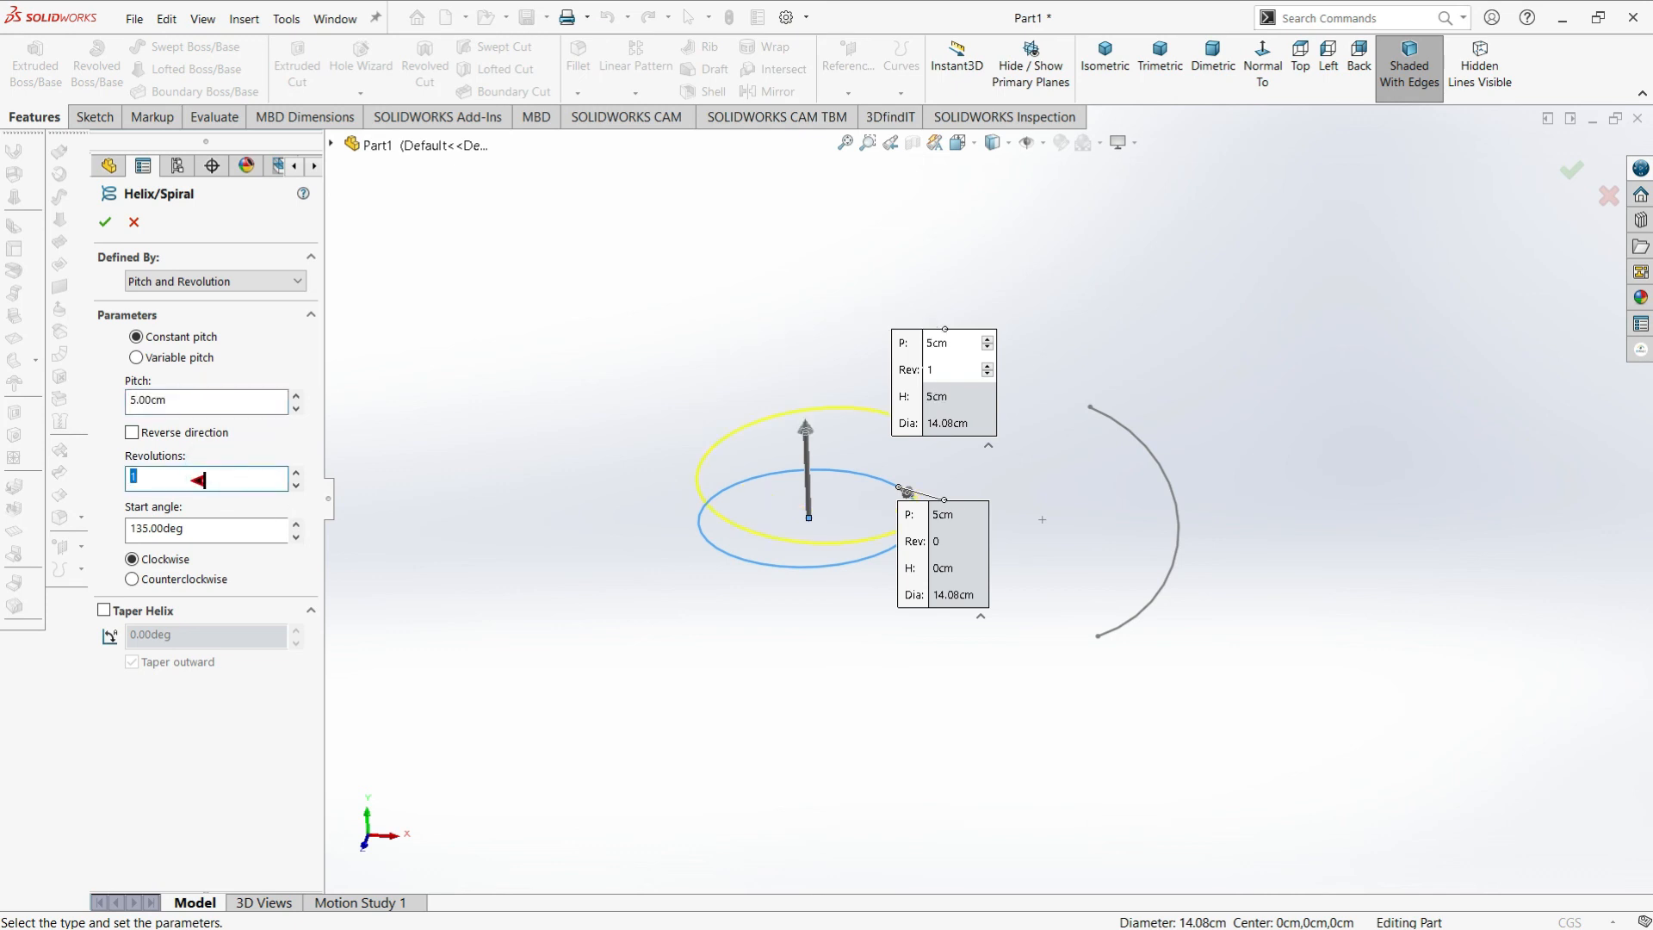
{"action": "type", "text": "6"}
{"action": "scroll", "coordinate": [930, 444], "scroll_direction": "up", "scroll_amount": 3}
{"action": "key", "text": "BackSpace"}
{"action": "type", "text": "4"}
{"action": "left_click", "coordinate": [105, 222]}
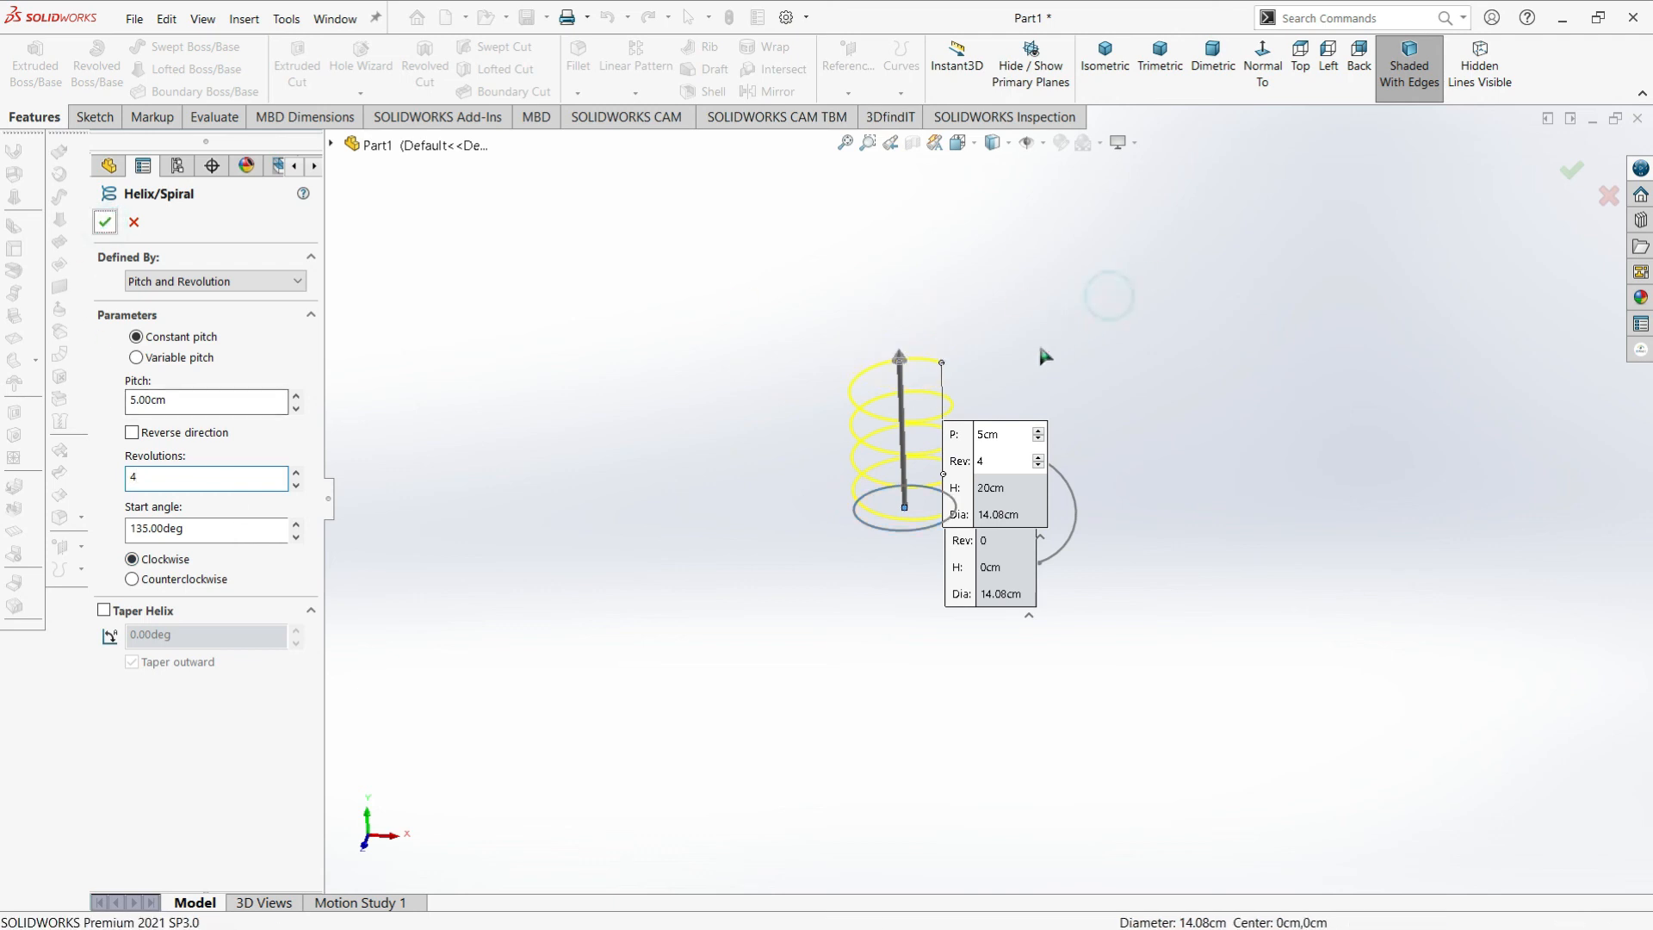
Create a reference plane perpendicular to the helix through its upper endpoint
{"action": "middle_click_drag", "start_coordinate": [979, 558], "coordinate": [948, 565]}
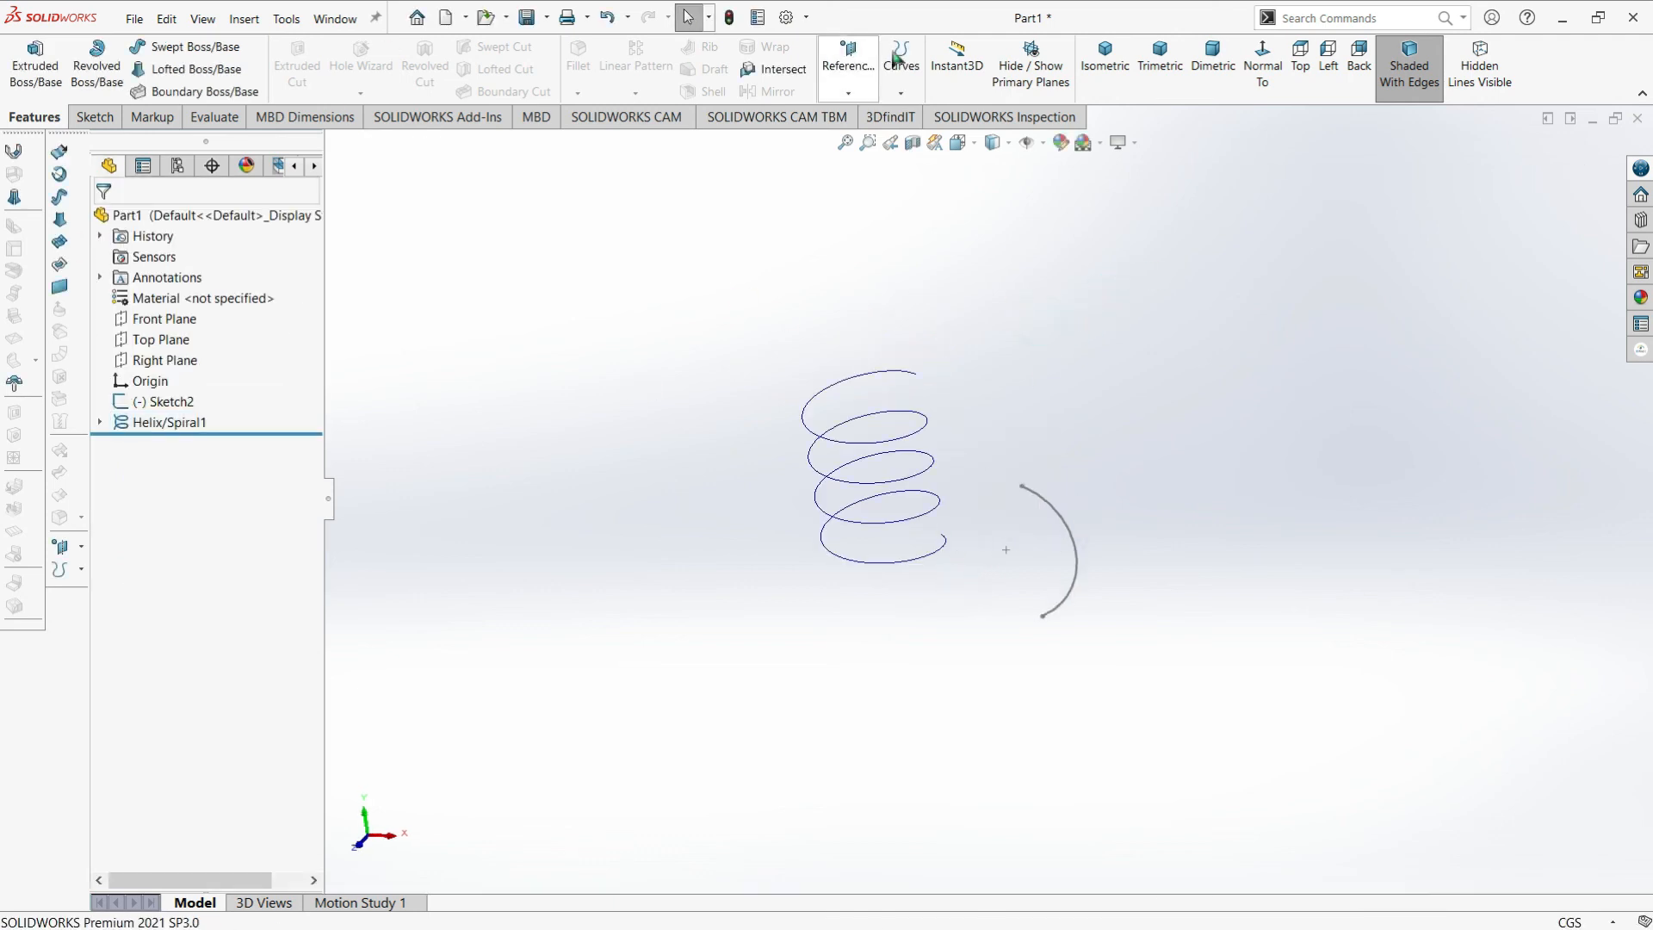
{"action": "left_click", "coordinate": [848, 92]}
{"action": "left_click", "coordinate": [857, 110]}
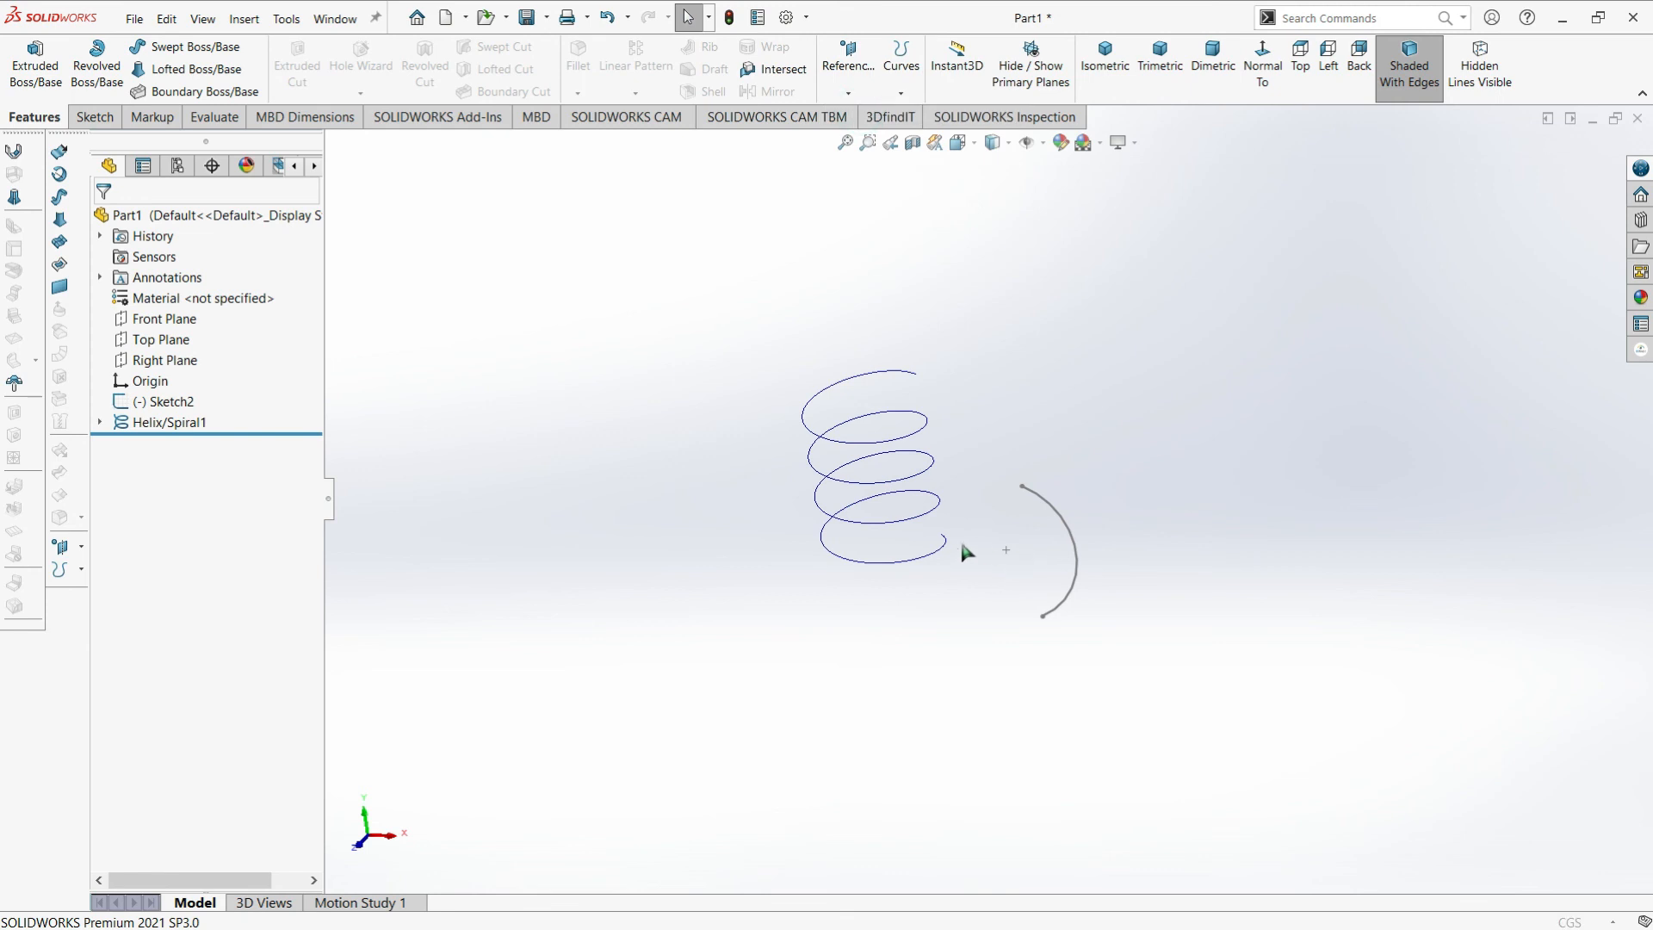
{"action": "scroll", "coordinate": [919, 417], "scroll_direction": "down", "scroll_amount": 5}
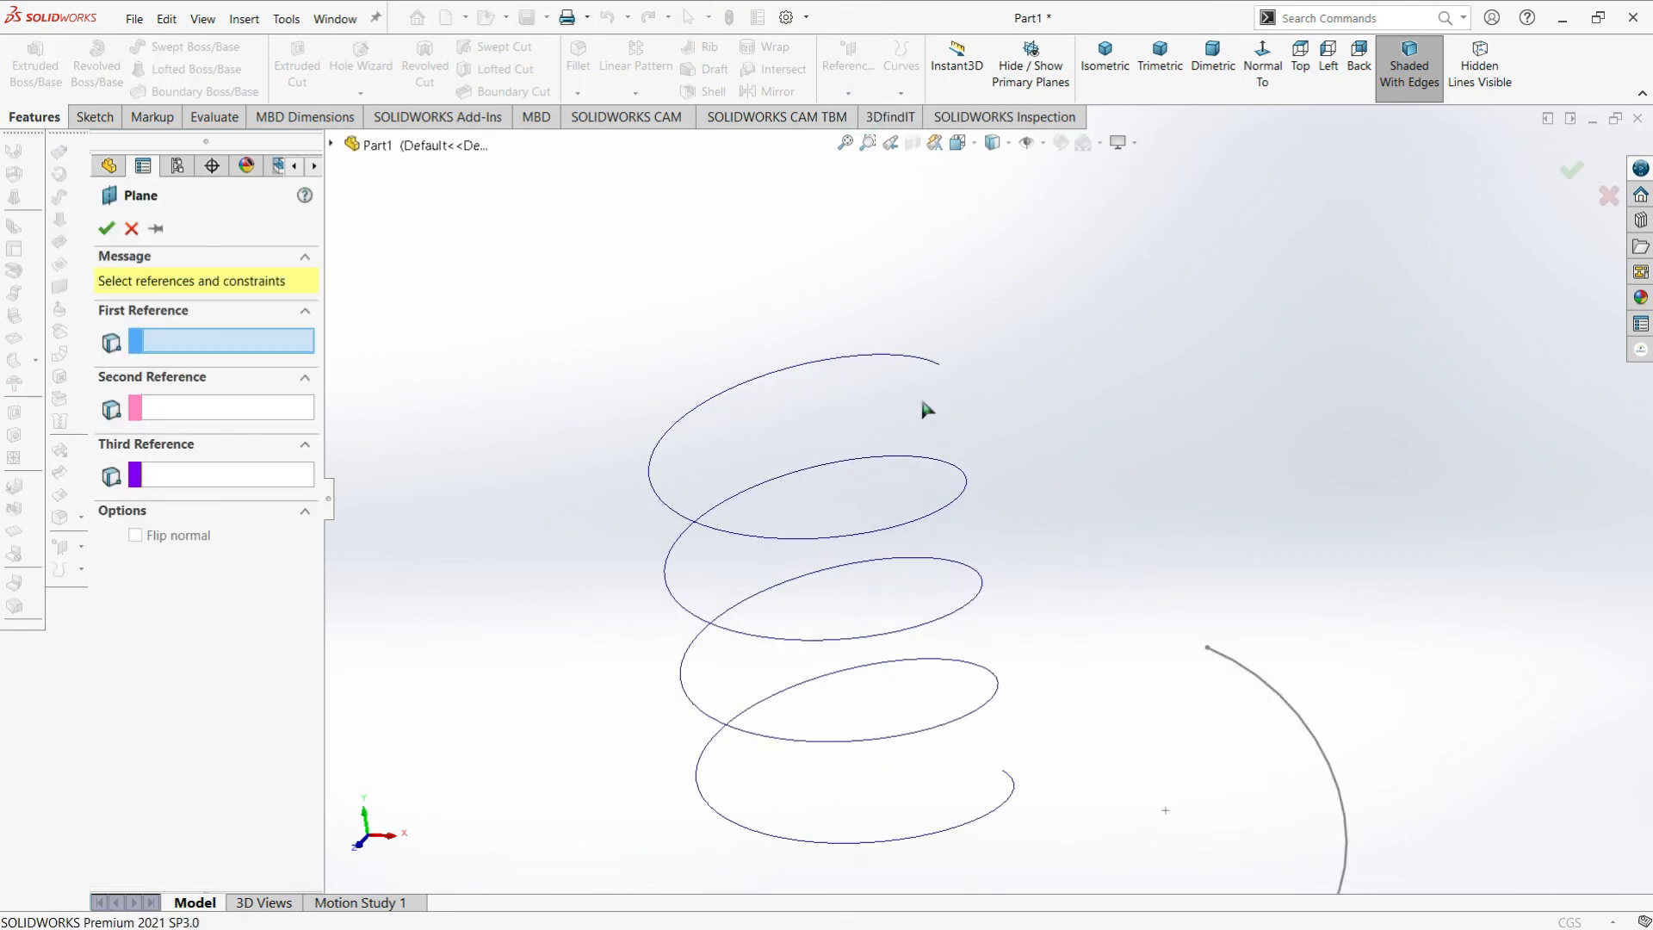
{"action": "left_click", "coordinate": [896, 352]}
{"action": "scroll", "coordinate": [959, 413], "scroll_direction": "down", "scroll_amount": 5}
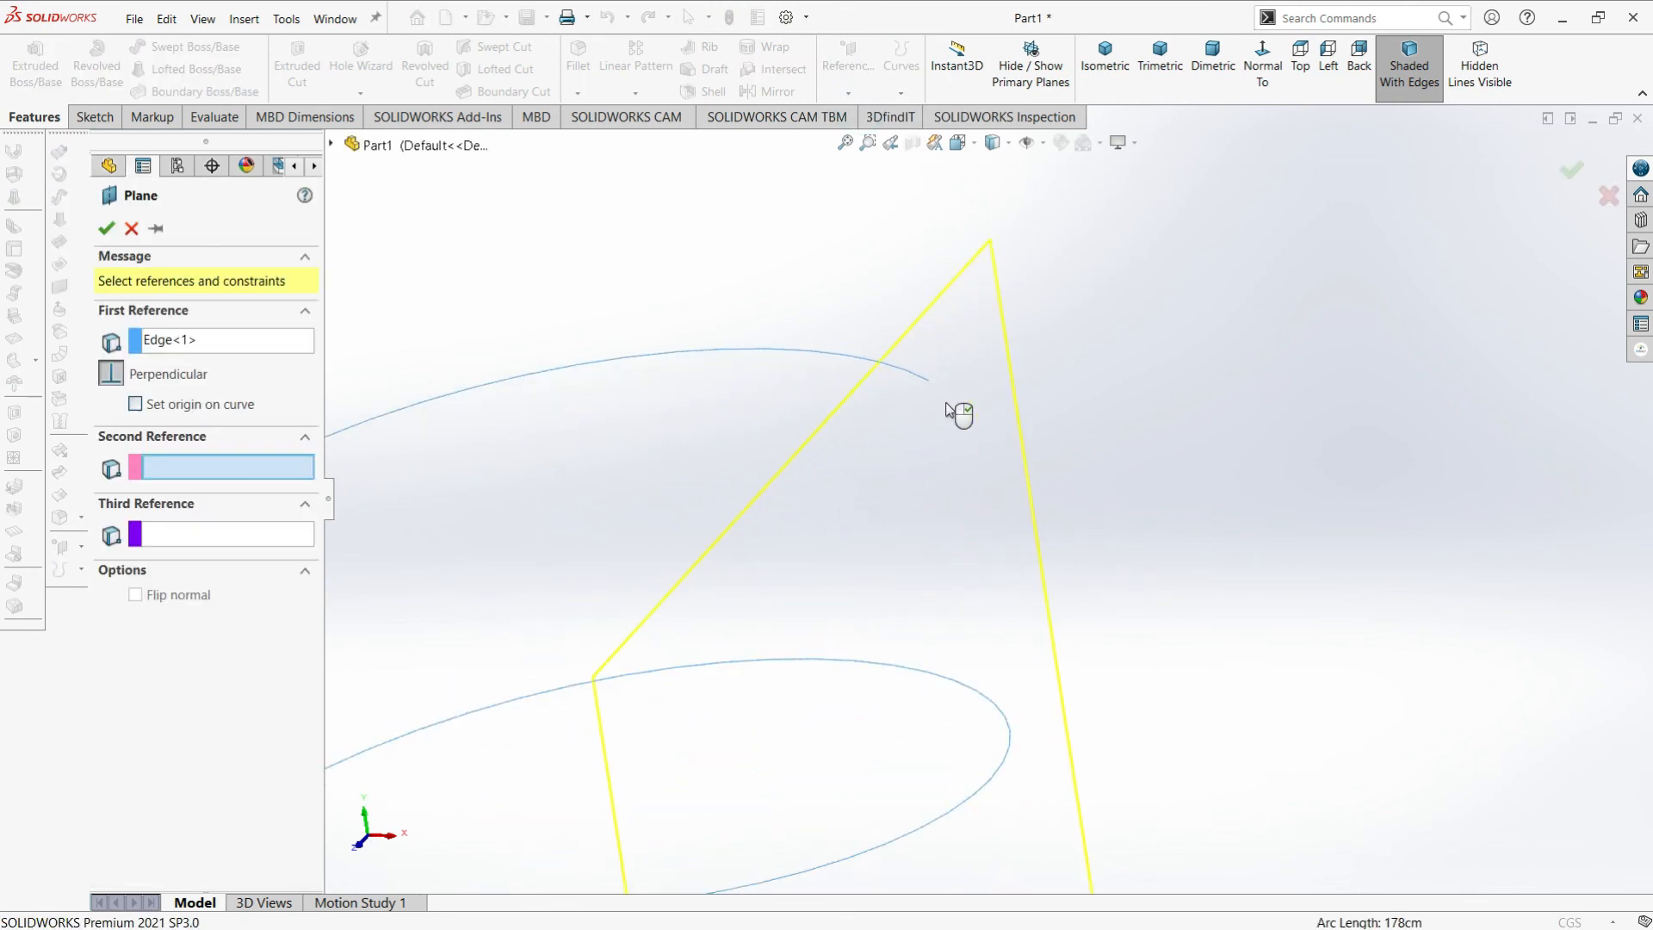
{"action": "left_click", "coordinate": [924, 384]}
{"action": "scroll", "coordinate": [943, 429], "scroll_direction": "up", "scroll_amount": 5}
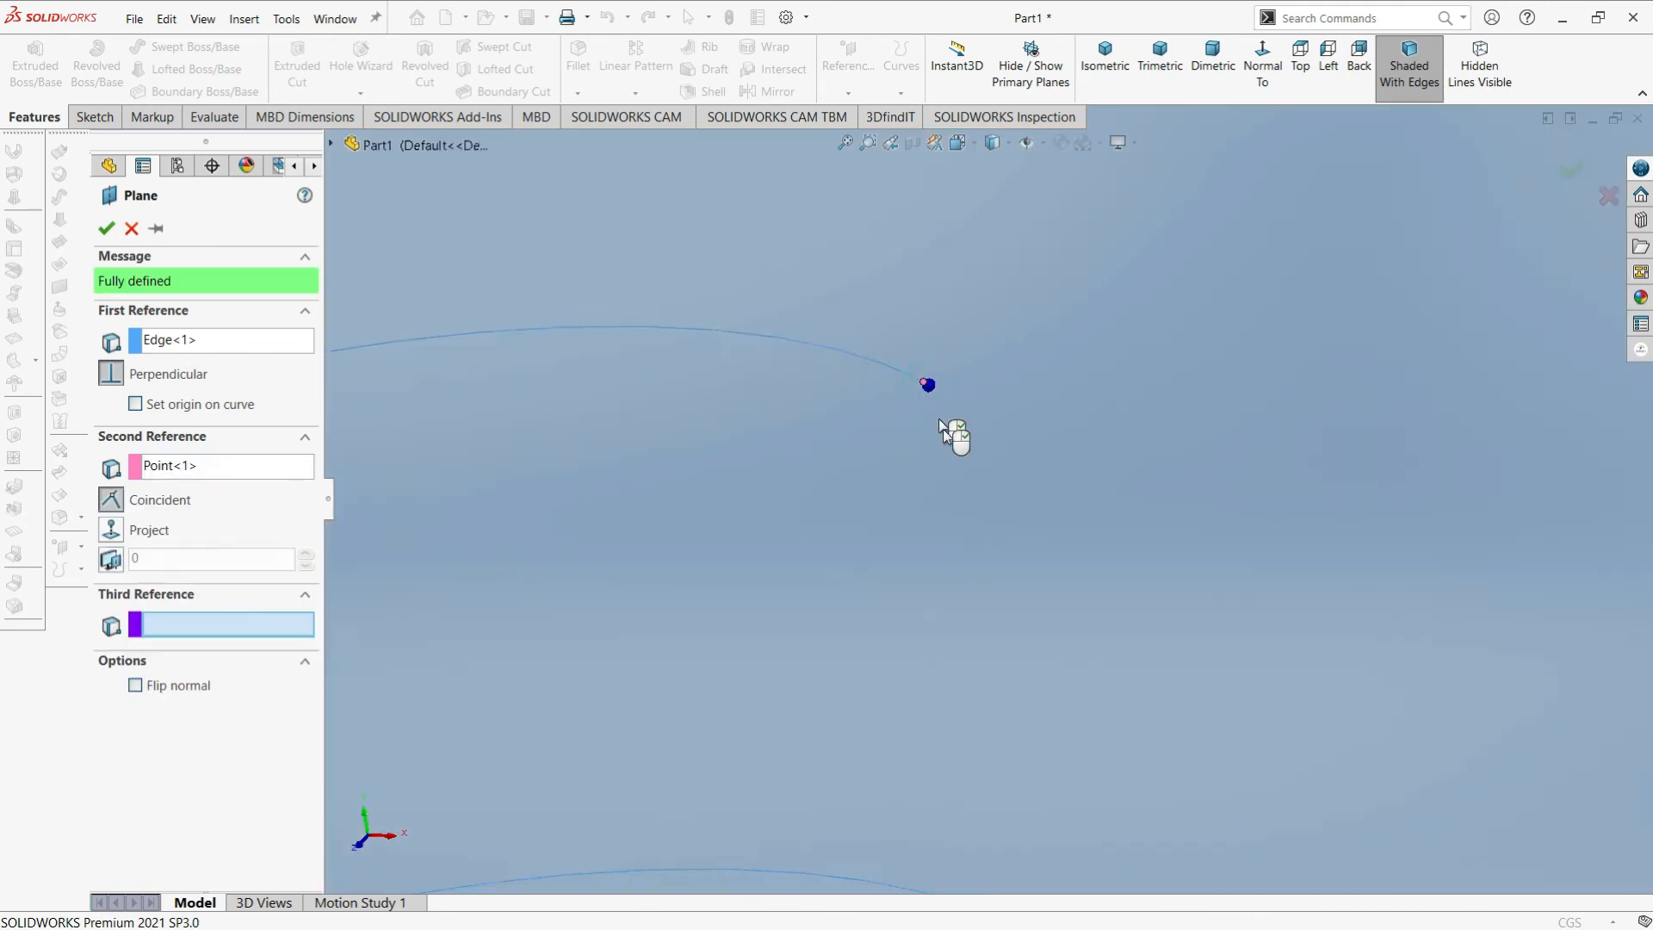
{"action": "left_click", "coordinate": [106, 227]}
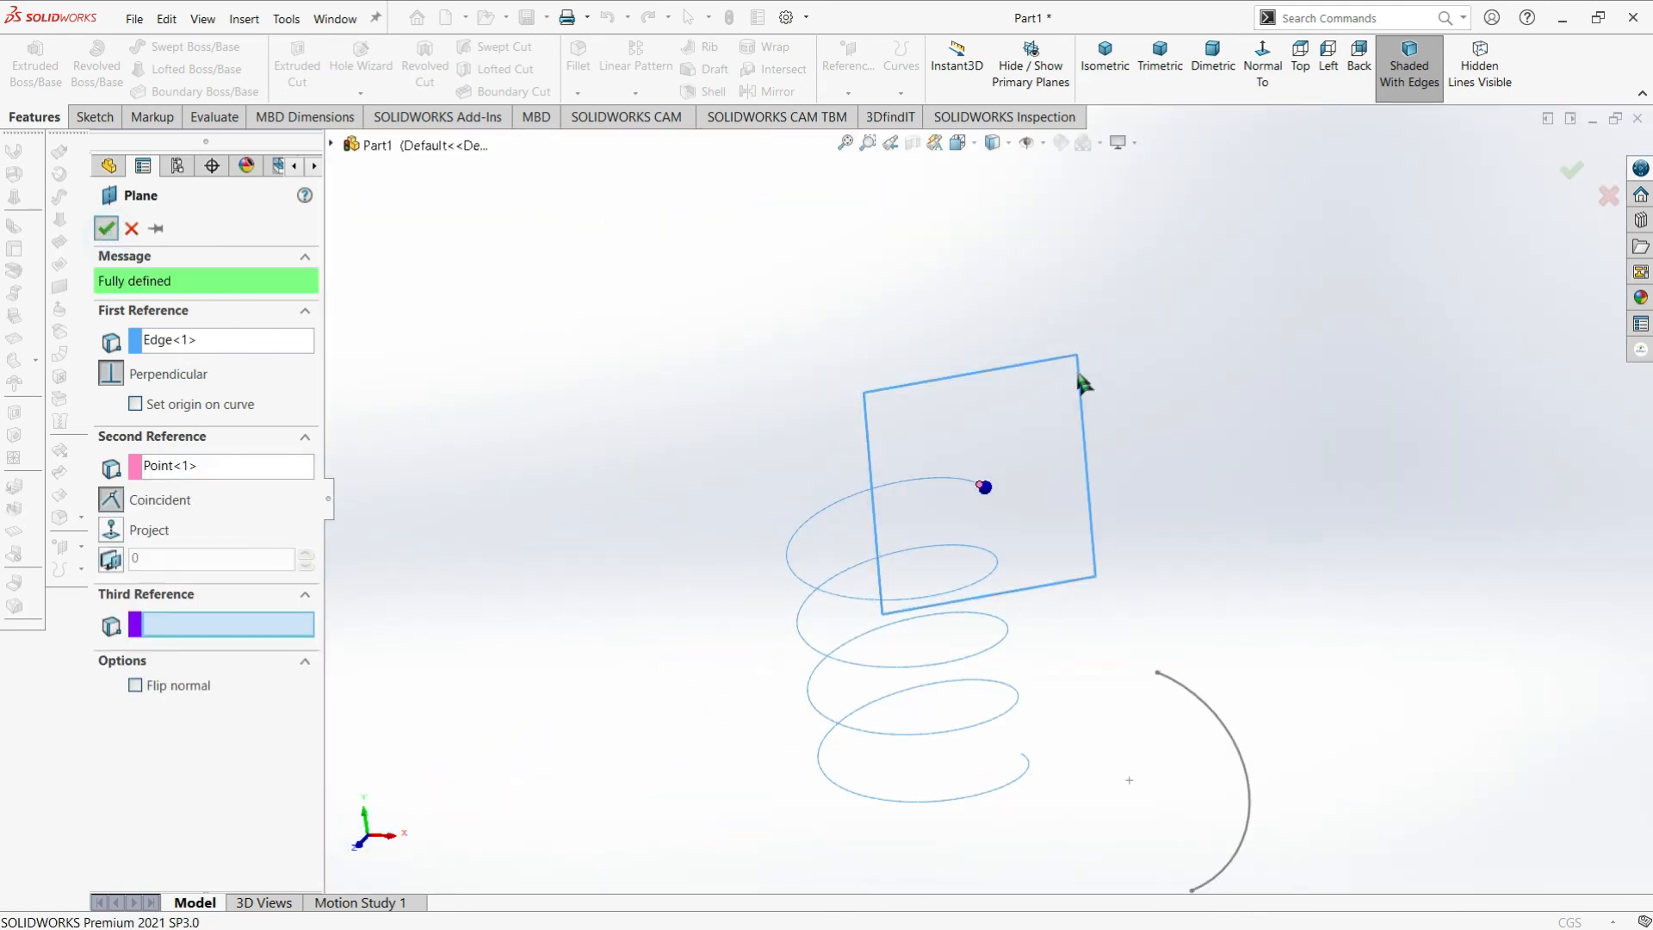
Resize the new plane to a small rectangle around the helix's upper endpoint
{"action": "left_click_drag", "start_coordinate": [1009, 460], "coordinate": [991, 478]}
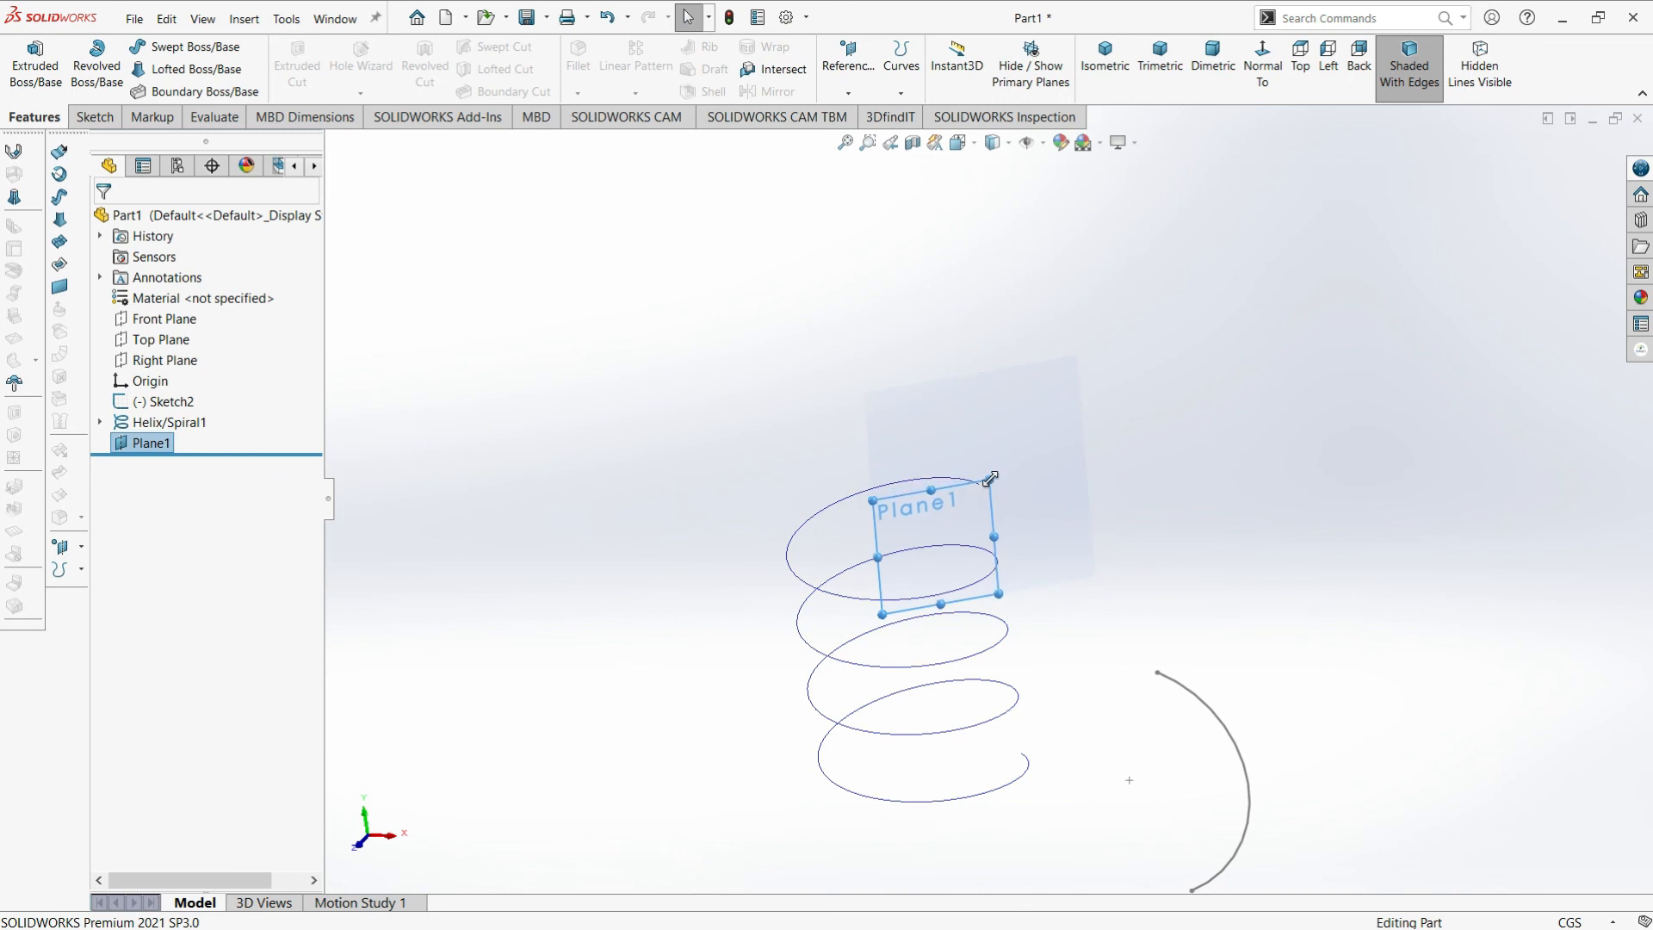
{"action": "left_click_drag", "start_coordinate": [871, 610], "coordinate": [922, 551]}
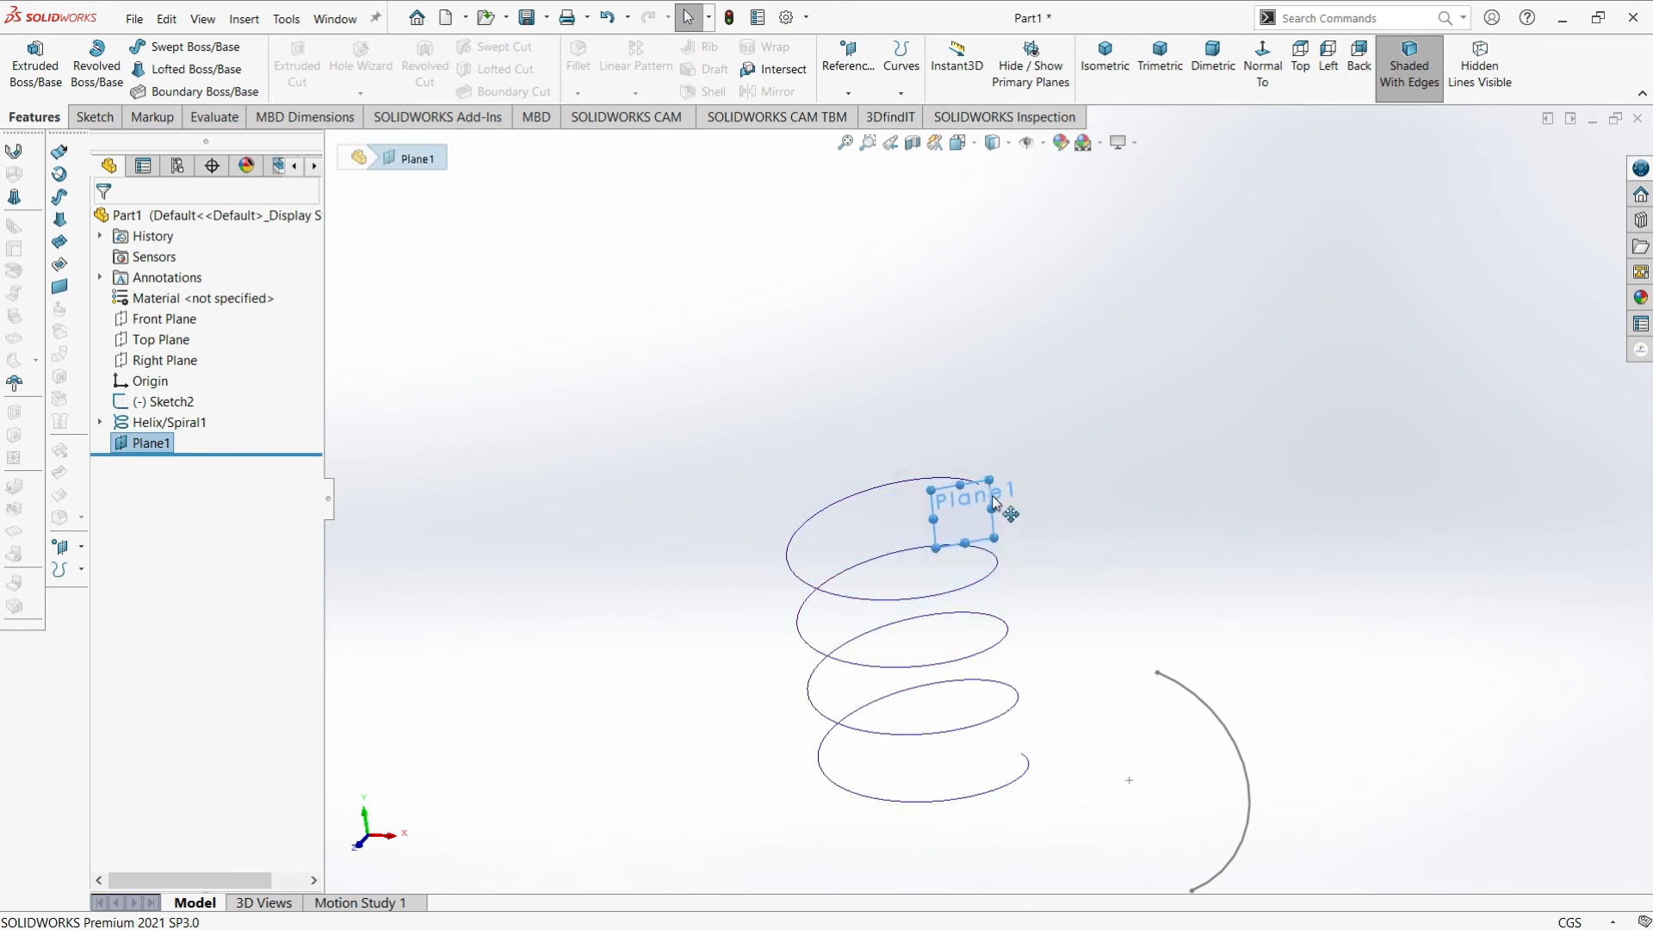
{"action": "left_click_drag", "start_coordinate": [989, 479], "coordinate": [1029, 461]}
{"action": "left_click", "coordinate": [1056, 843]}
Create a reference plane perpendicular to the helix through its lower endpoint
{"action": "middle_click_drag", "start_coordinate": [1009, 796], "coordinate": [952, 620]}
{"action": "left_click", "coordinate": [852, 93]}
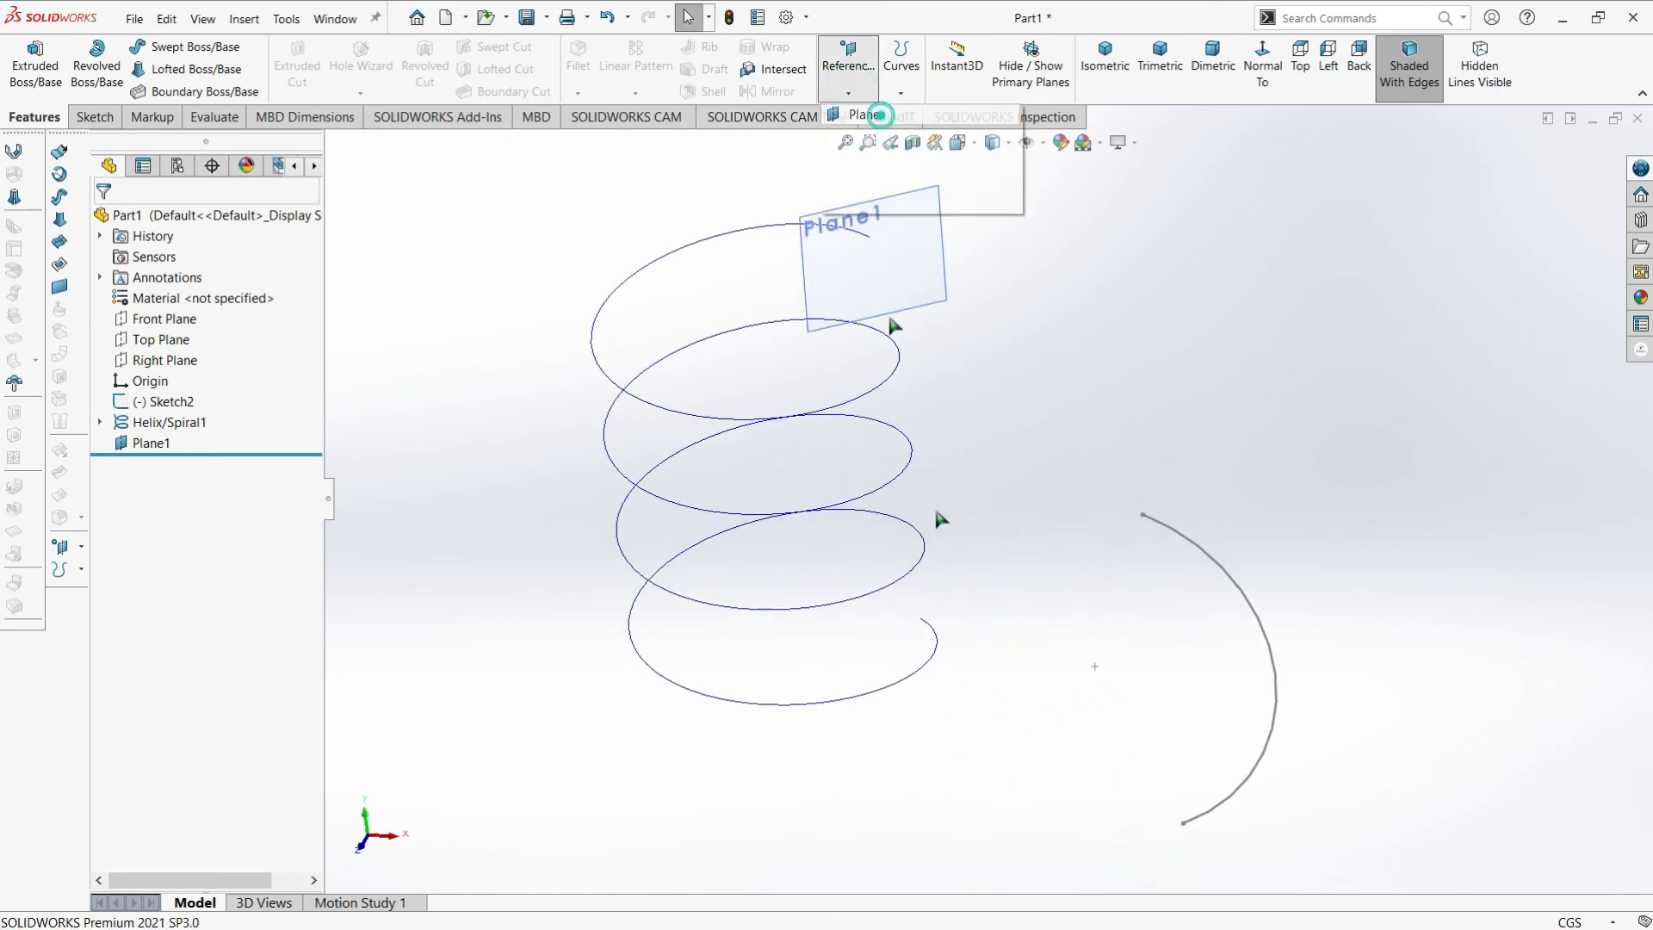
{"action": "left_click", "coordinate": [935, 671]}
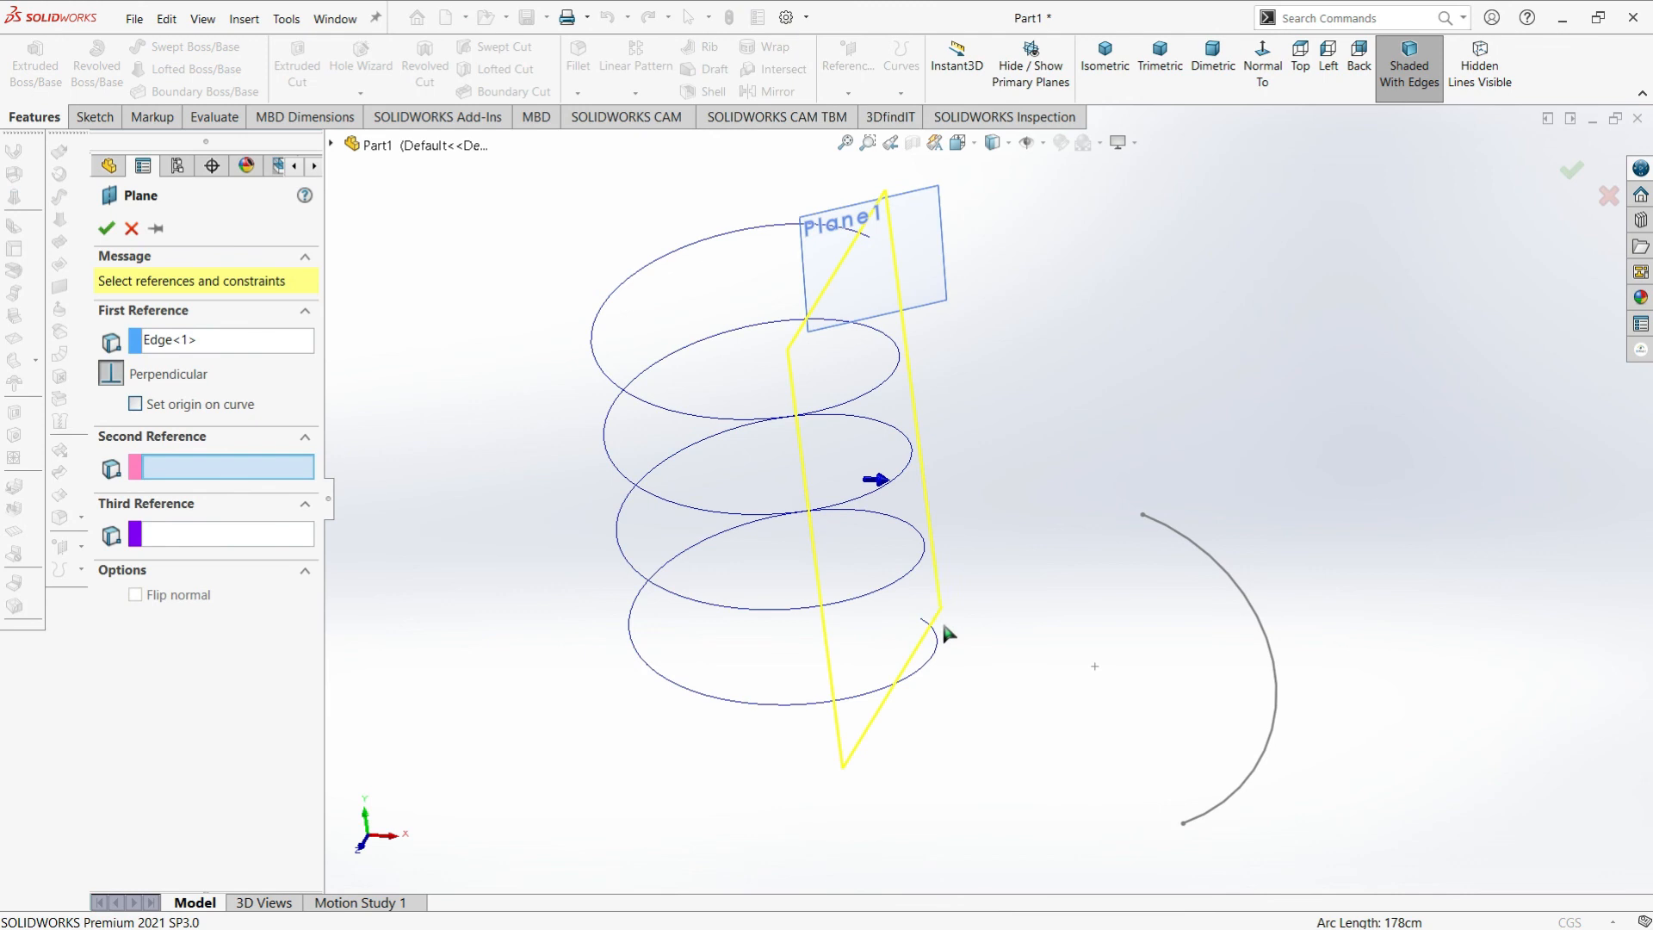
{"action": "scroll", "coordinate": [942, 629], "scroll_direction": "down", "scroll_amount": 5}
{"action": "left_click", "coordinate": [900, 529]}
{"action": "scroll", "coordinate": [952, 583], "scroll_direction": "up", "scroll_amount": 4}
{"action": "left_click", "coordinate": [101, 237]}
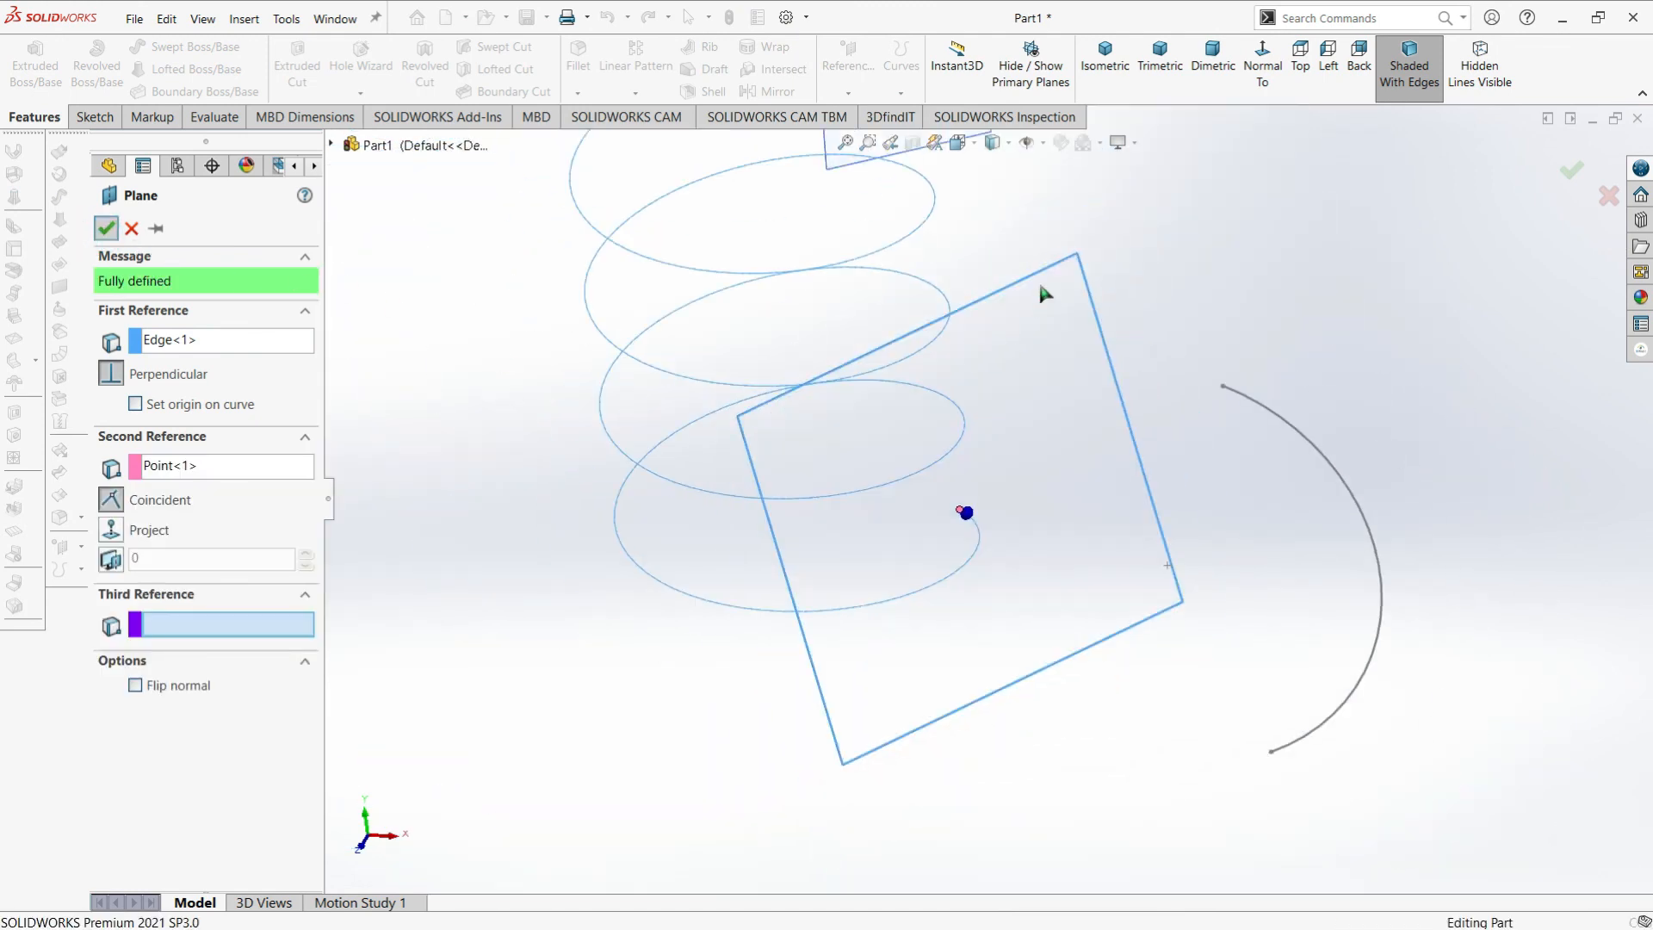
Shrink the lower helix plane to a small rectangle around the helix's lower endpoint
{"action": "left_click_drag", "start_coordinate": [1084, 260], "coordinate": [1010, 446]}
{"action": "left_click_drag", "start_coordinate": [843, 800], "coordinate": [927, 634]}
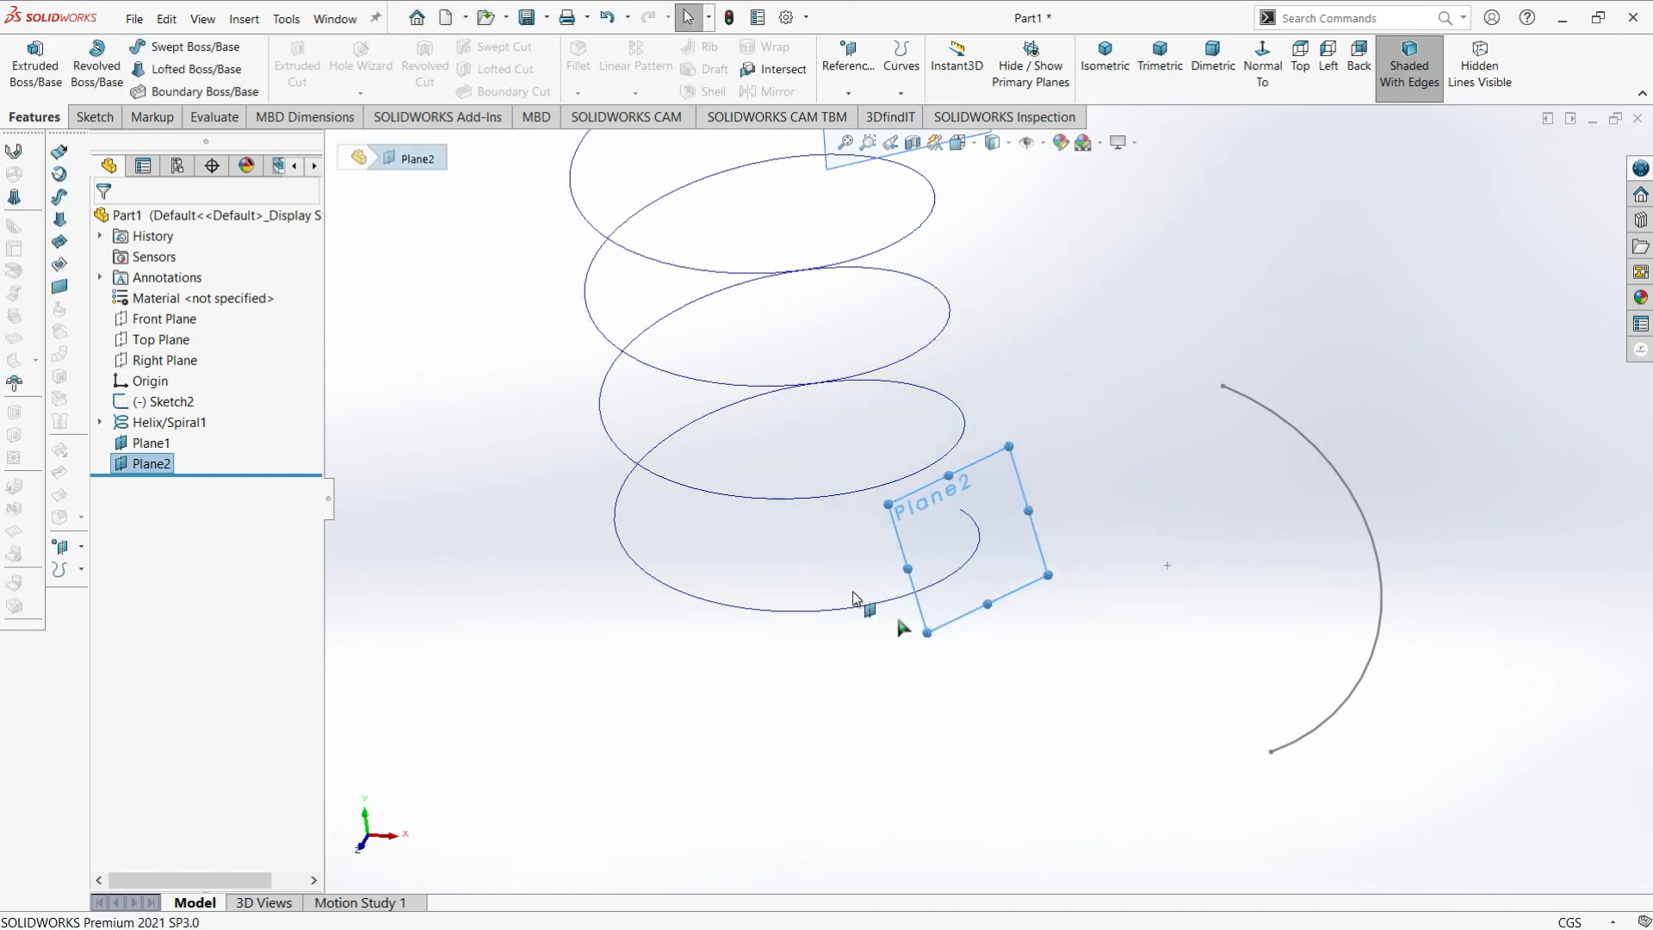
{"action": "left_click", "coordinate": [1096, 541]}
Create a reference plane perpendicular to the sketched arc through its upper endpoint
{"action": "left_click", "coordinate": [848, 56]}
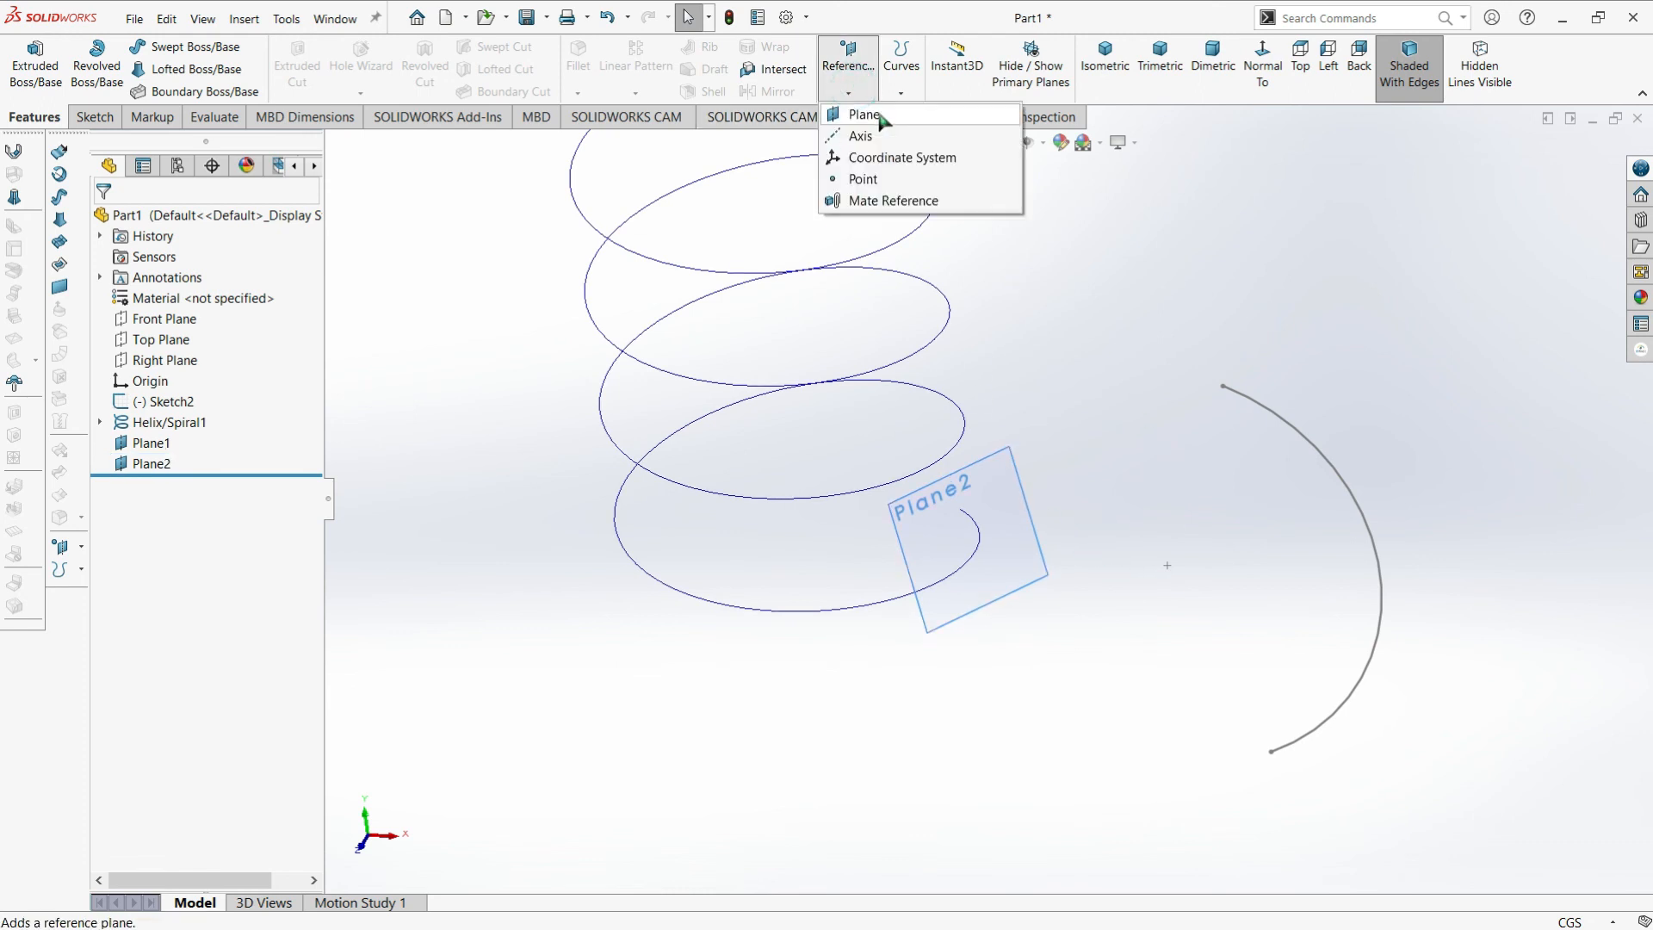
{"action": "left_click", "coordinate": [1272, 413]}
{"action": "left_click", "coordinate": [1223, 389]}
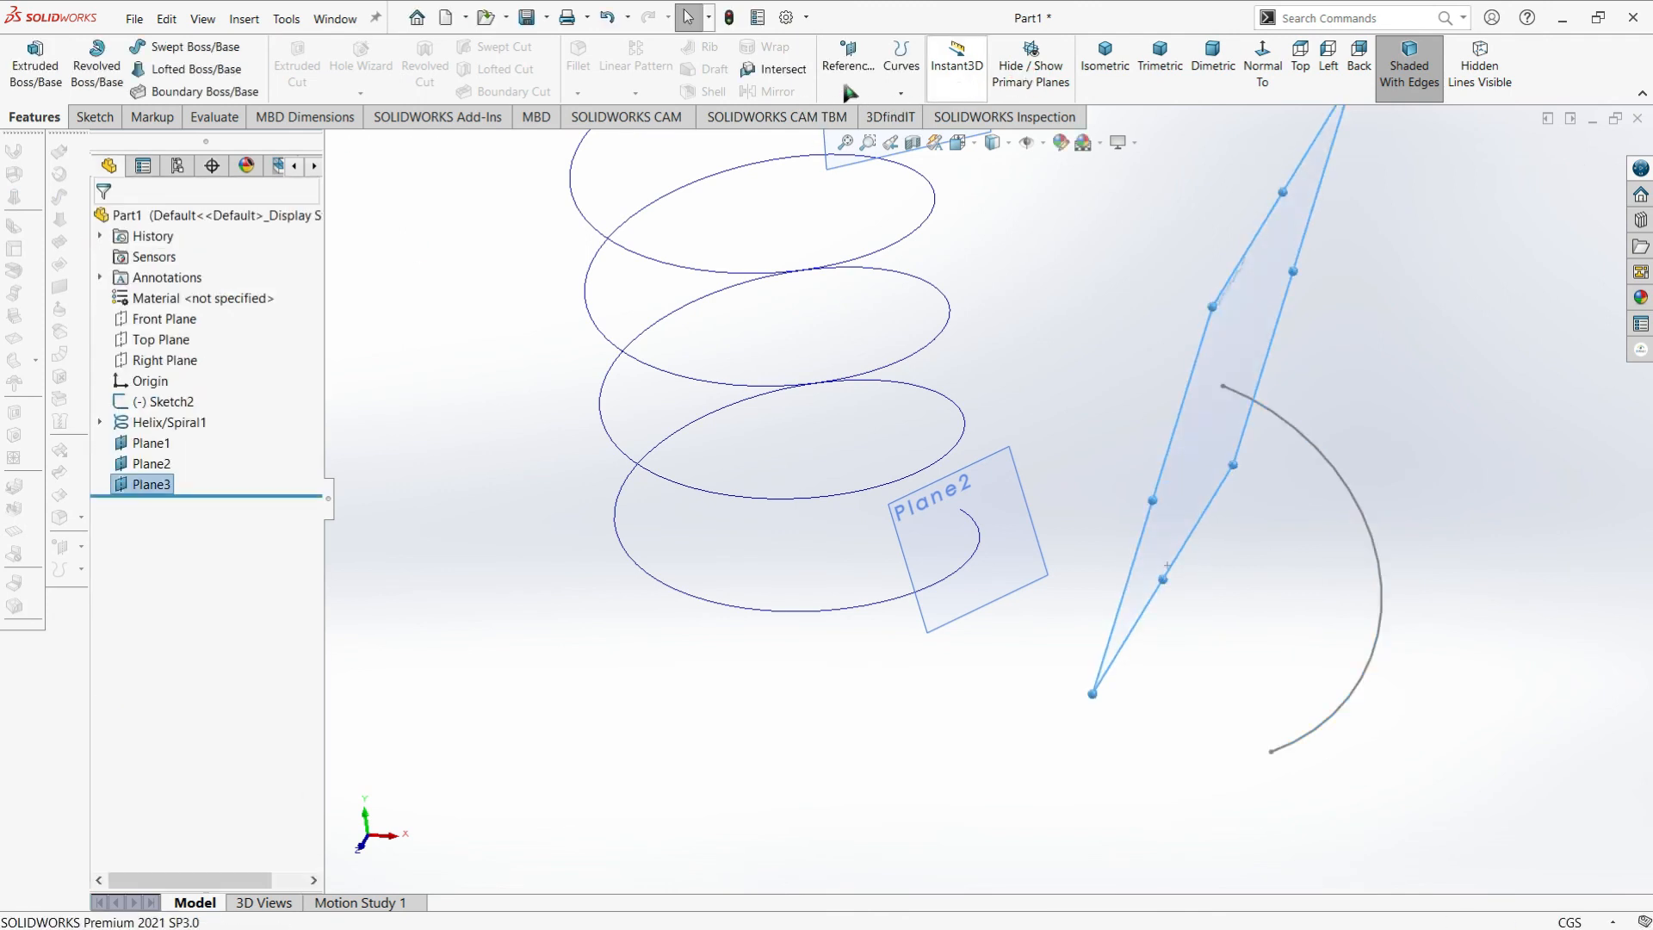
Create a reference plane perpendicular to the sketched arc through its lower endpoint
{"action": "left_click", "coordinate": [848, 92]}
{"action": "left_click", "coordinate": [1105, 374]}
{"action": "left_click", "coordinate": [849, 91]}
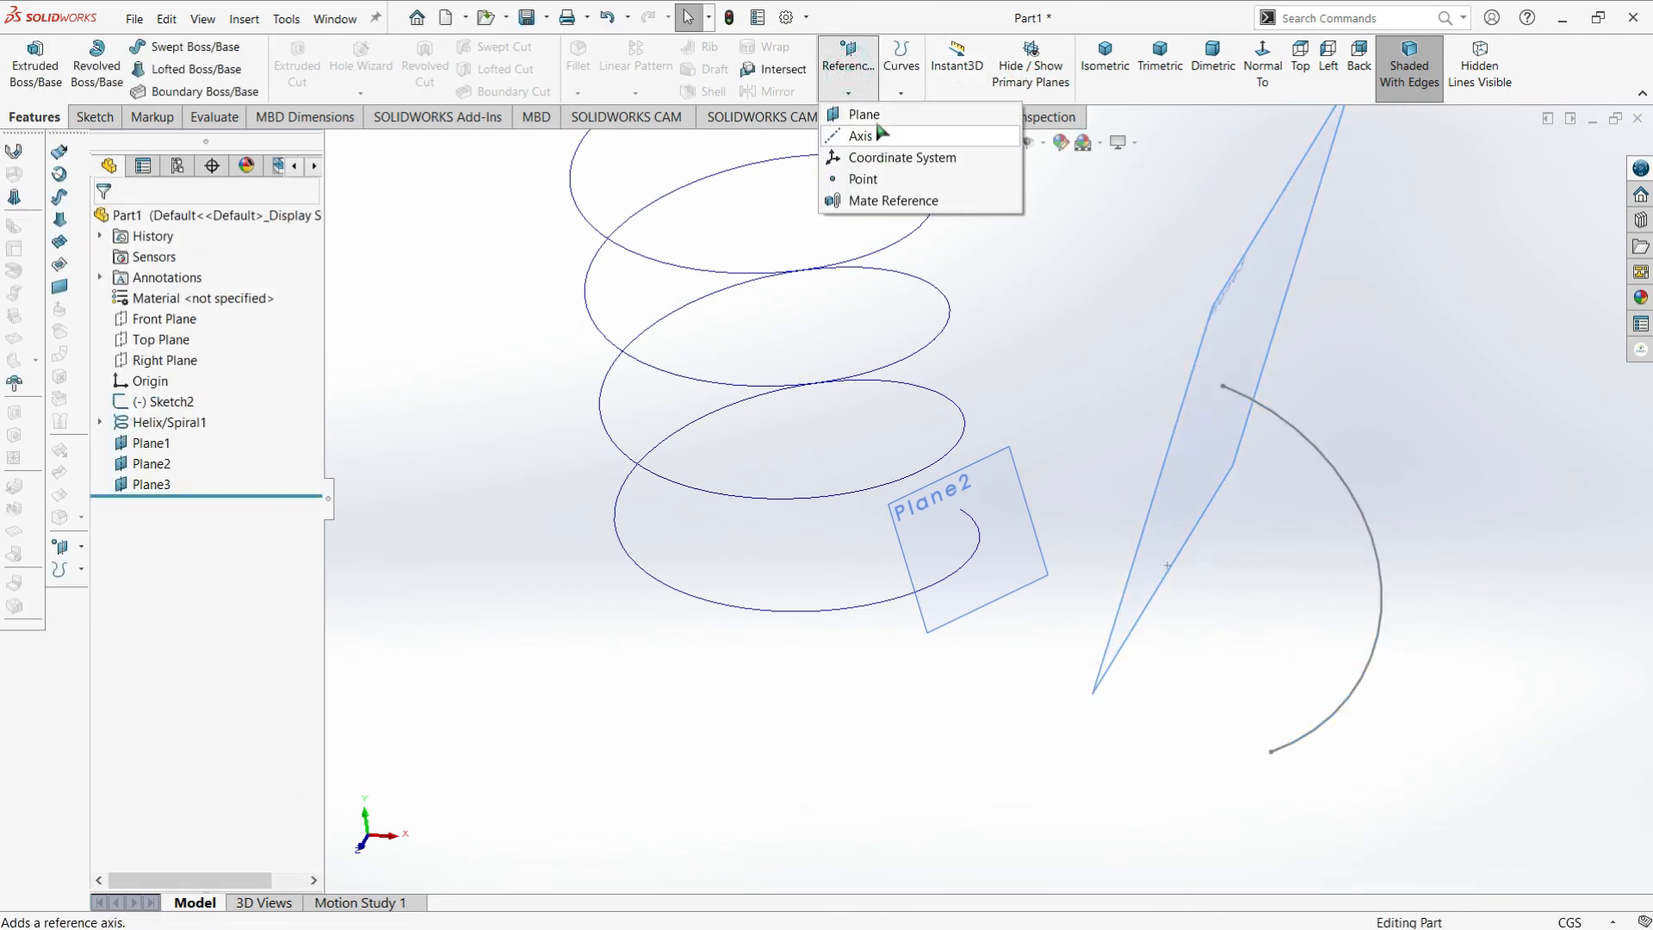
{"action": "left_click", "coordinate": [868, 112]}
{"action": "left_click", "coordinate": [1279, 749]}
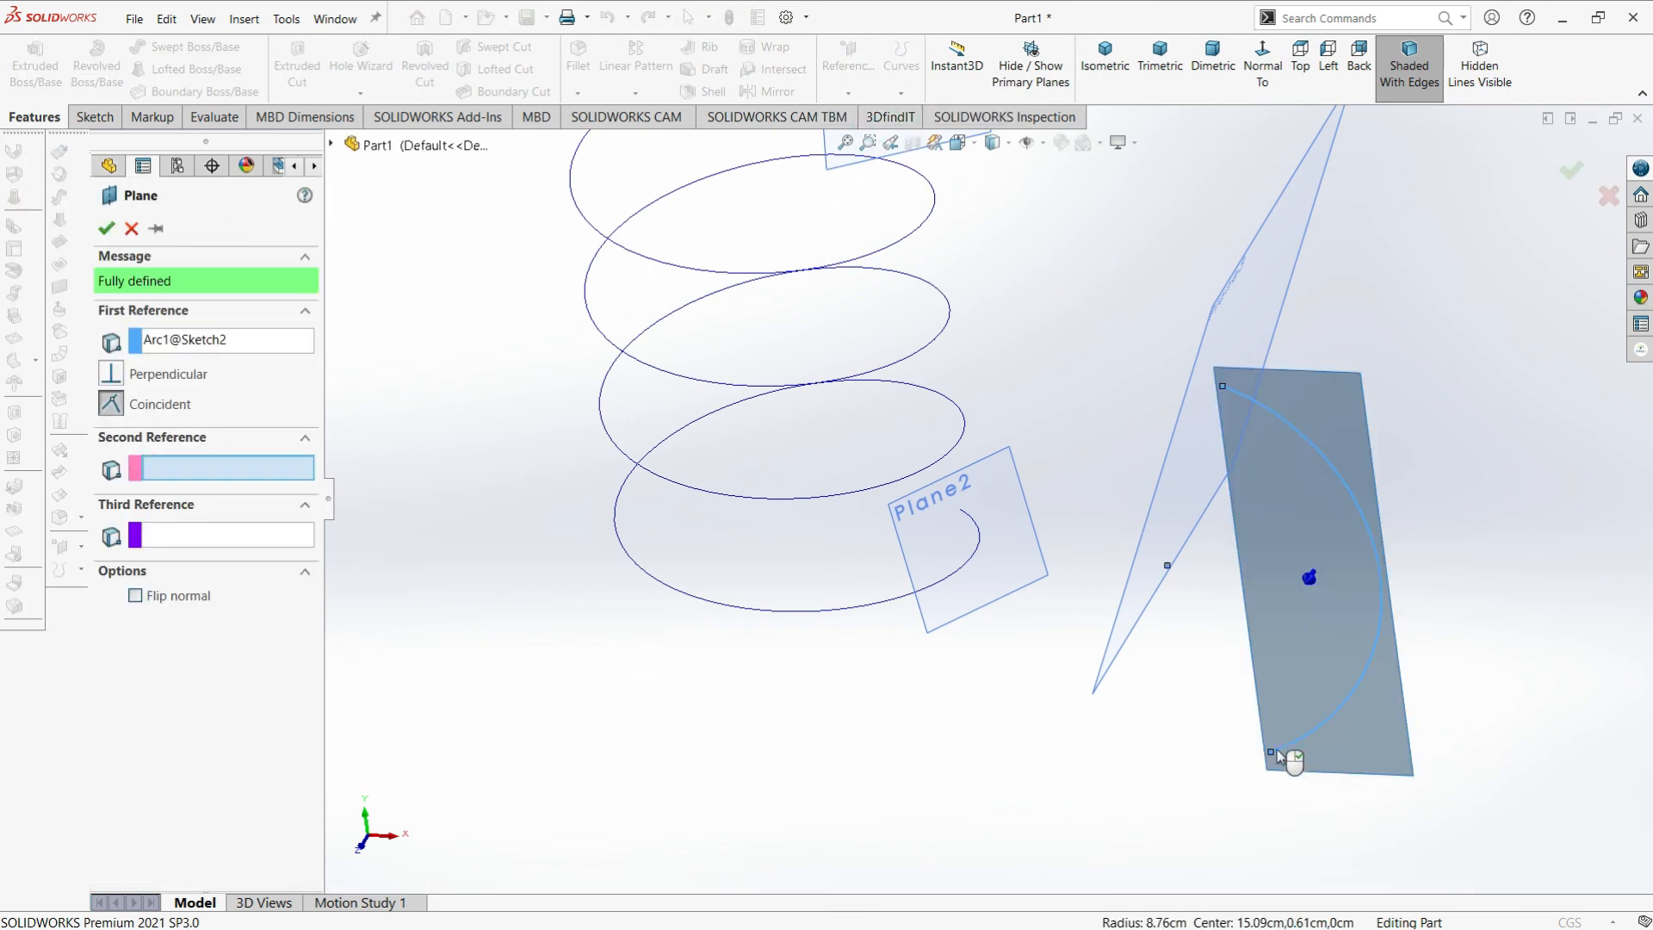
{"action": "left_click", "coordinate": [1270, 754]}
{"action": "left_click", "coordinate": [107, 228]}
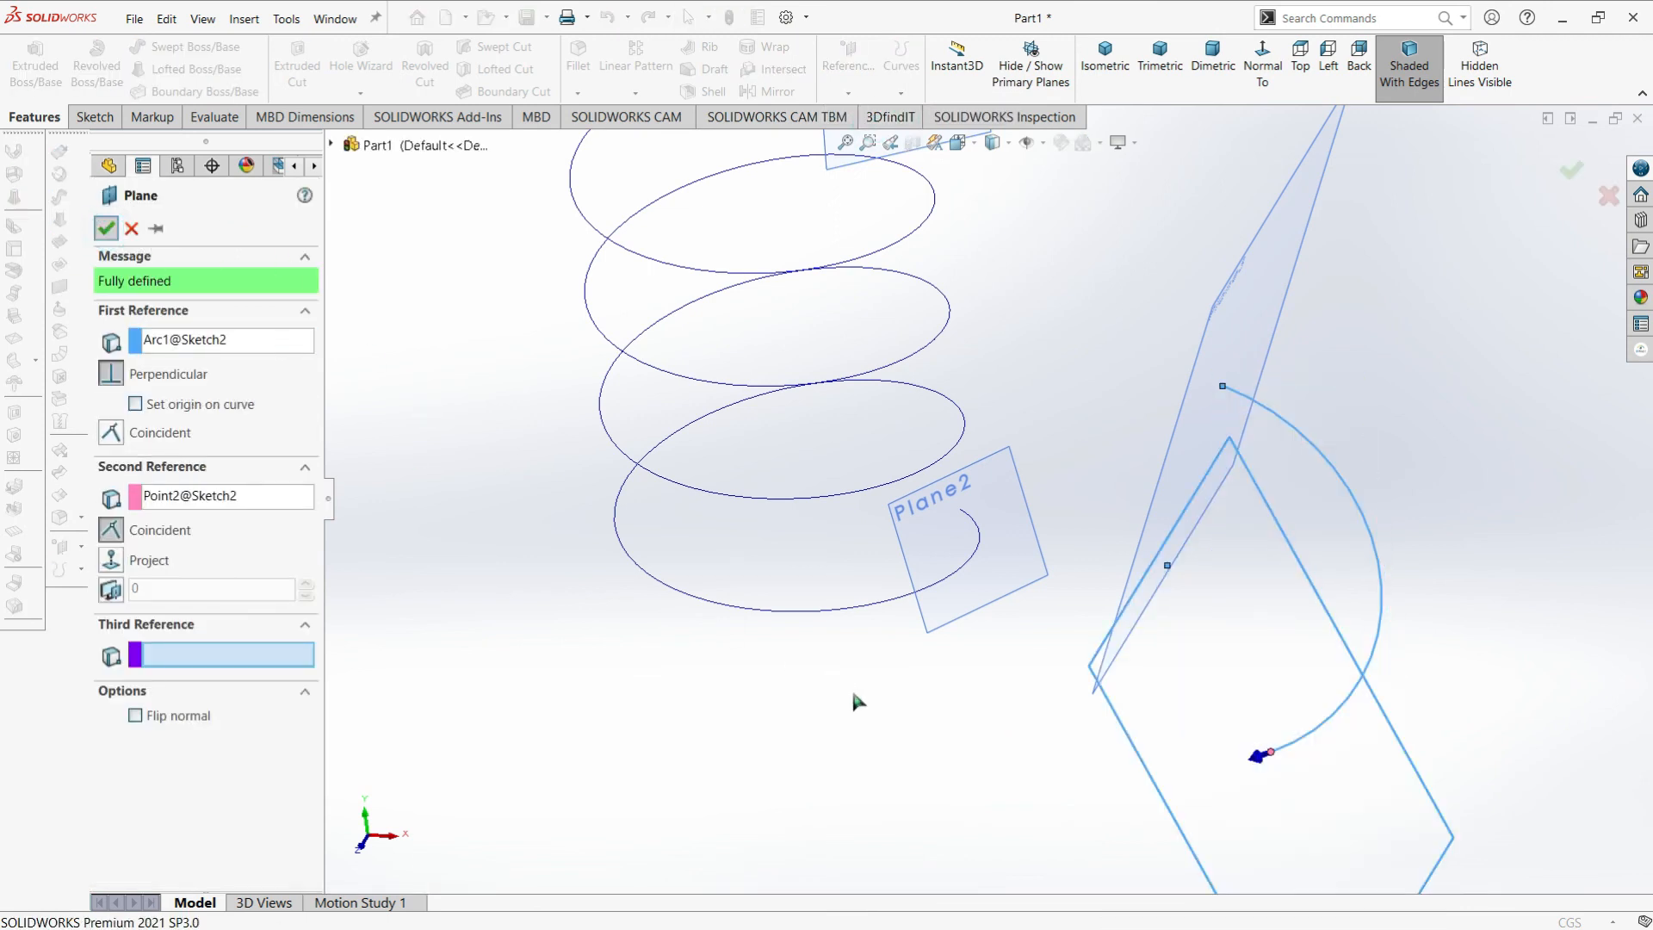
{"action": "key", "text": "f"}
{"action": "middle_click_drag", "start_coordinate": [926, 590], "coordinate": [1067, 573]}
{"action": "middle_click_drag", "start_coordinate": [1046, 656], "coordinate": [956, 567]}
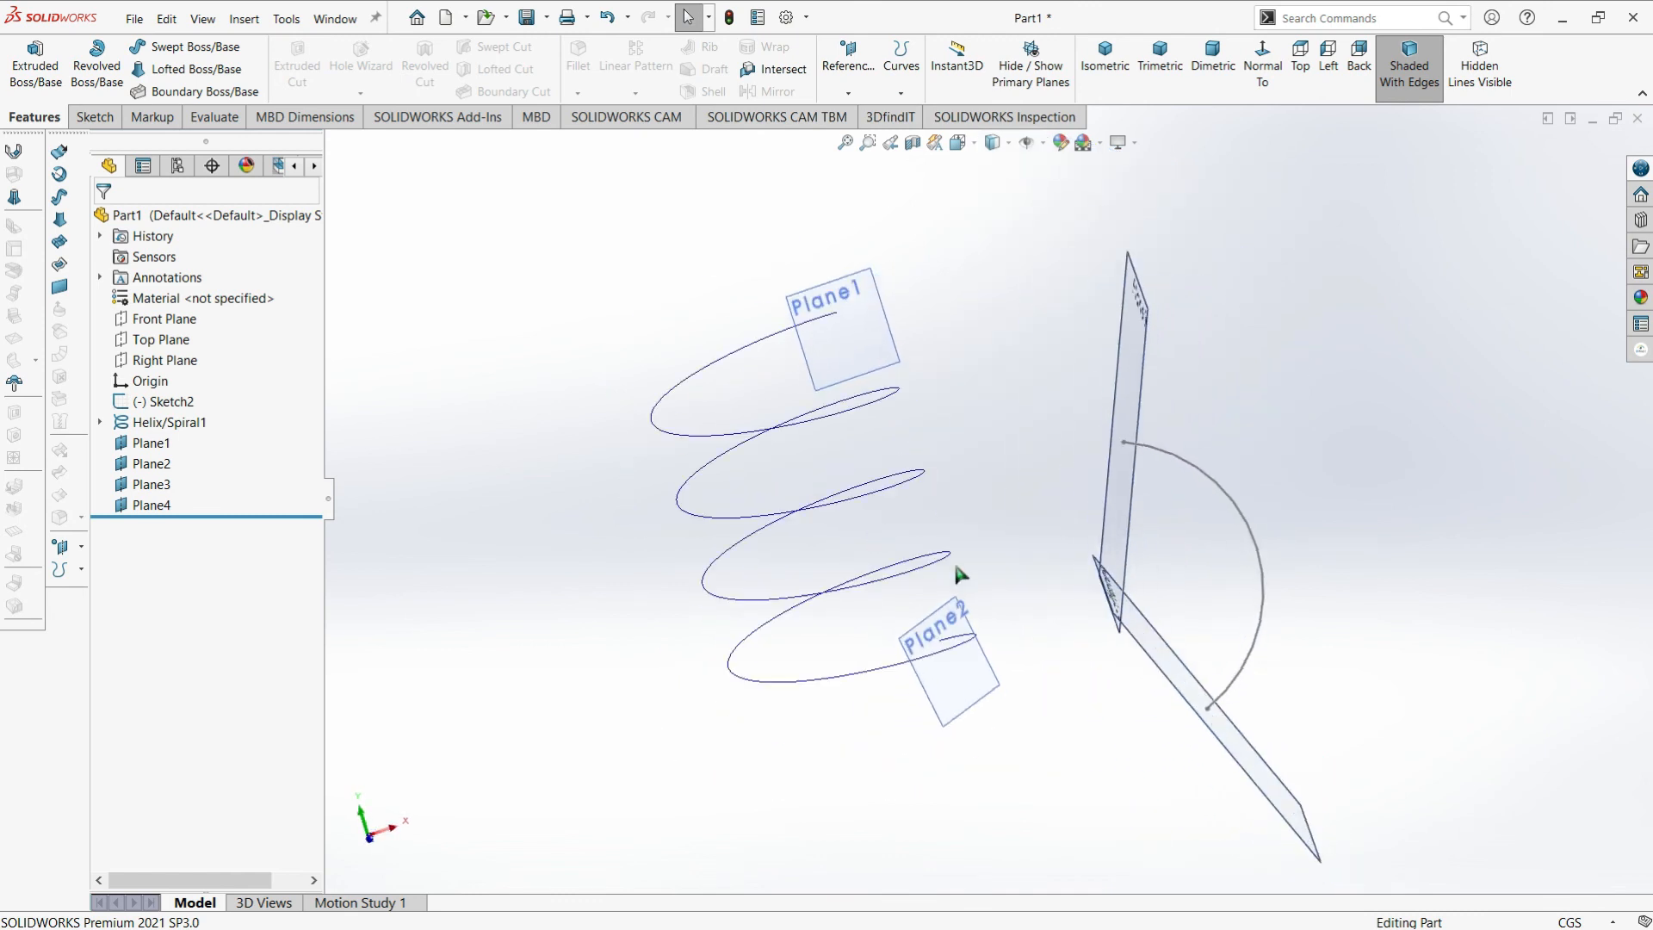
{"action": "scroll", "coordinate": [956, 568], "scroll_direction": "down", "scroll_amount": 2}
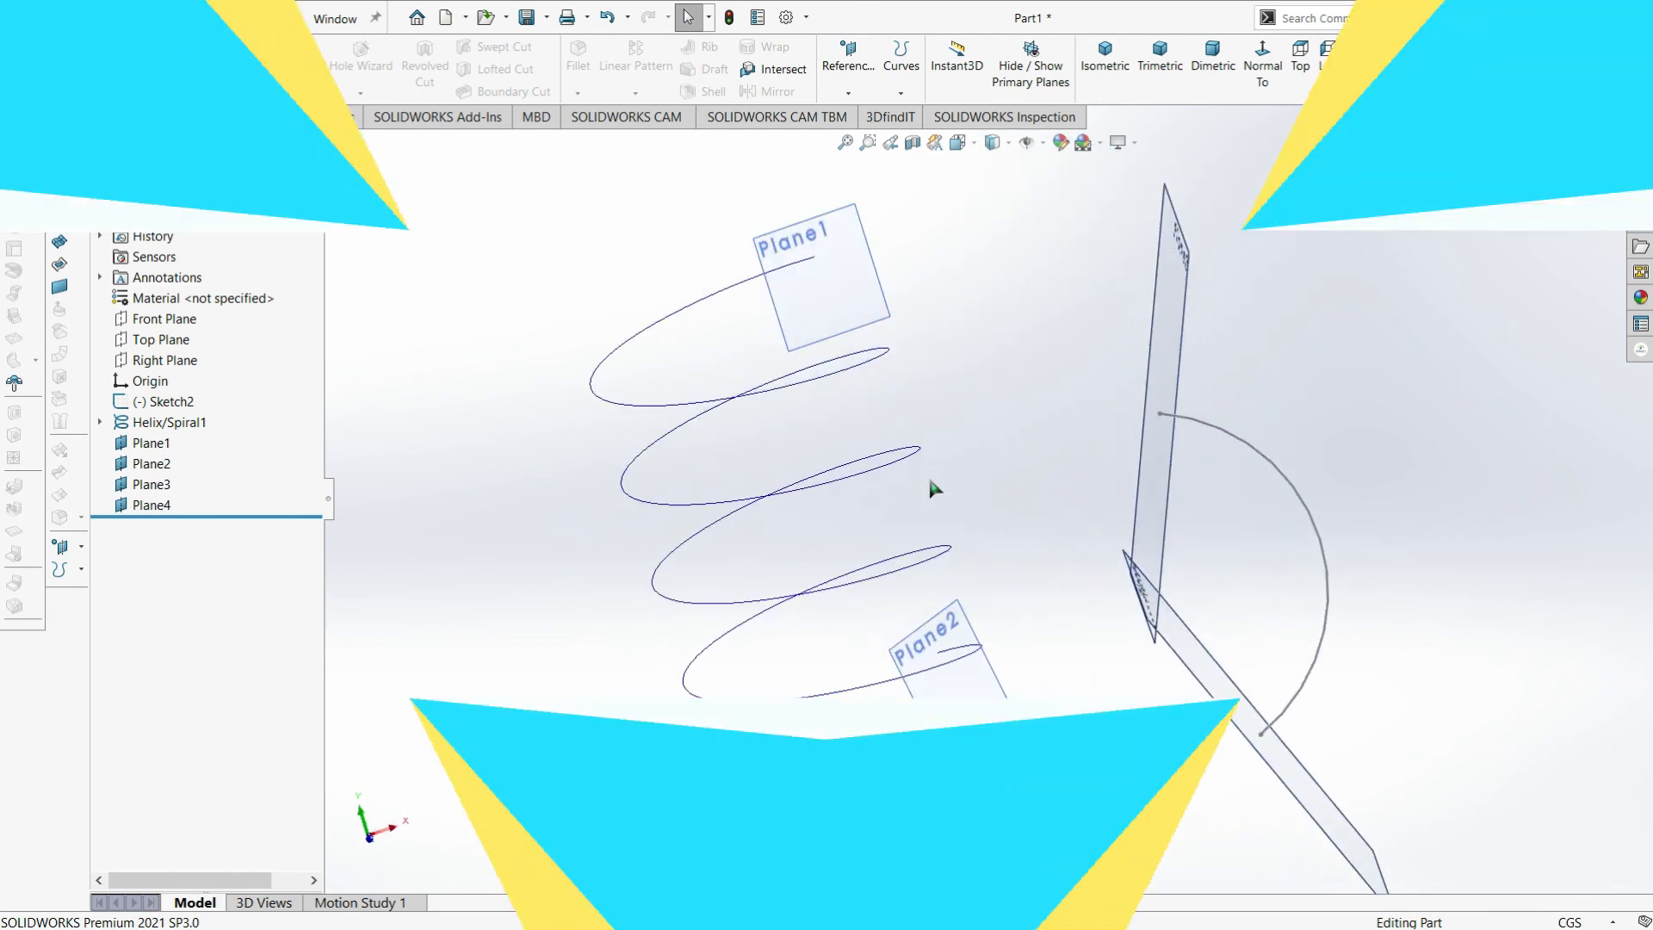